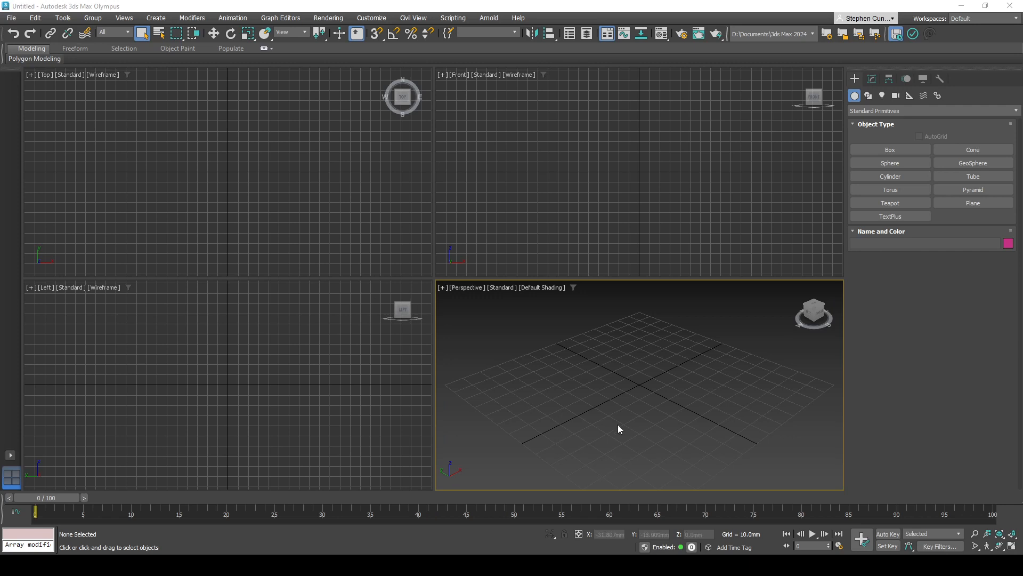
- Open the Material Editor and switch it from compact to Slate mode
middle_drag(573, 358, 570, 361)
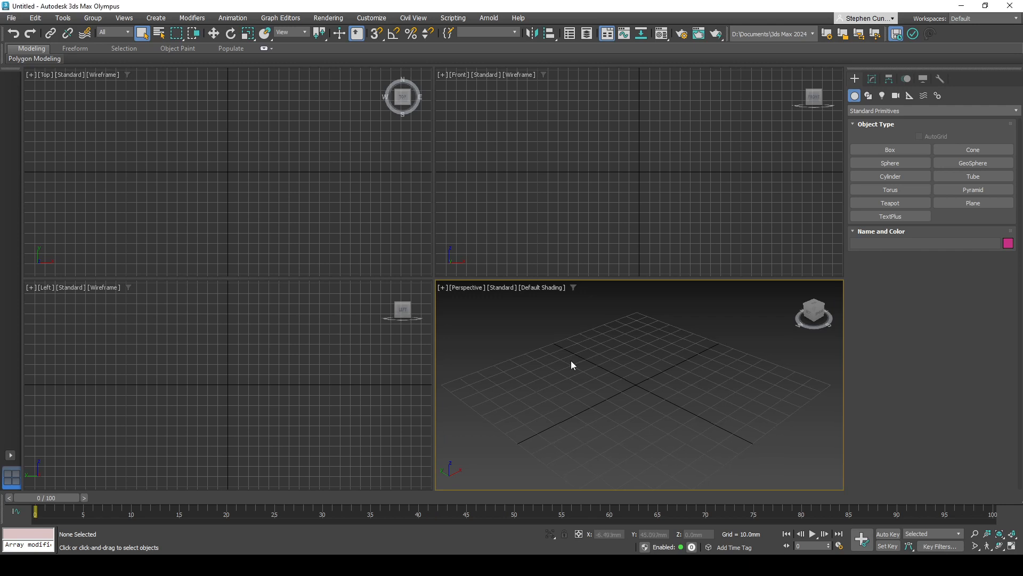
key(m)
drag(198, 84, 213, 84)
click(124, 93)
click(125, 94)
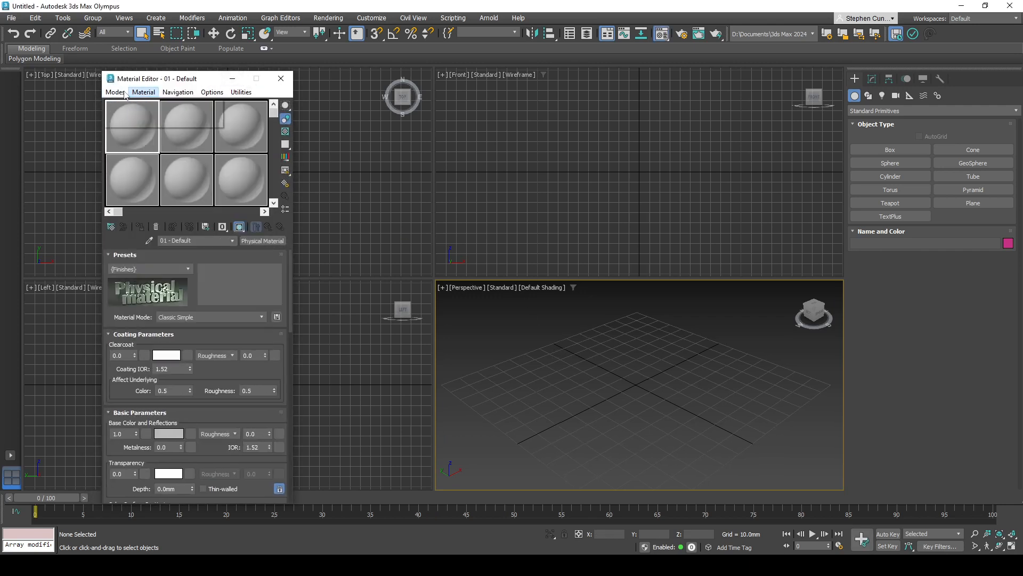
click(125, 93)
click(128, 119)
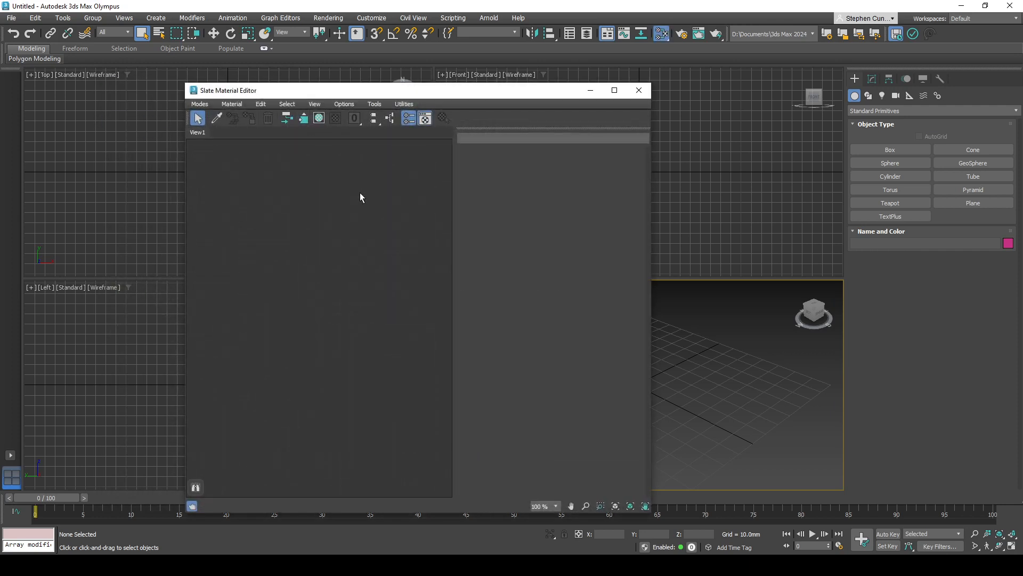
- Maximize the Perspective viewport, dock the Slate Material Editor beside it, and widen the editor to show its node view and parameters
drag(353, 90, 225, 96)
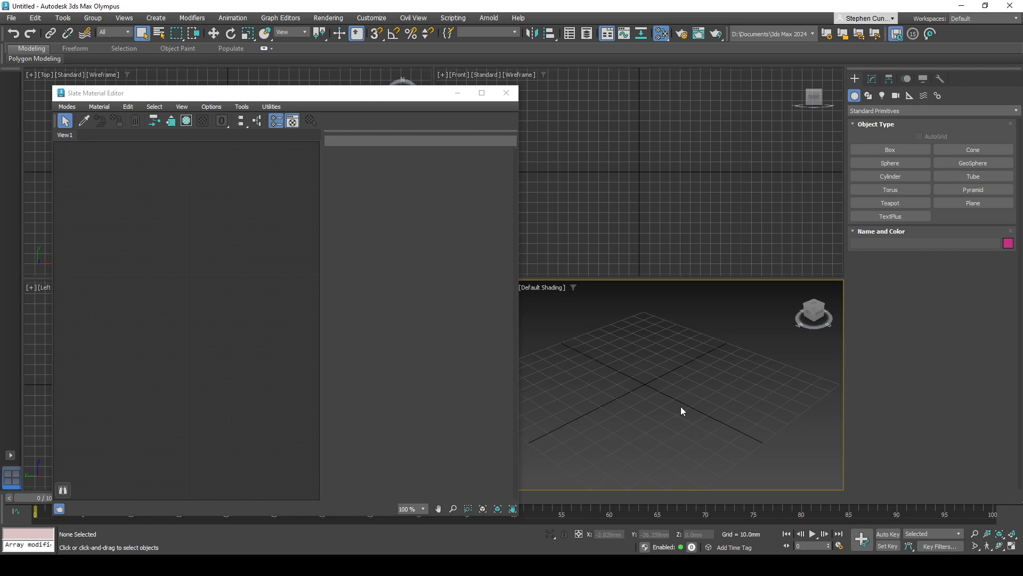
key(alt+w)
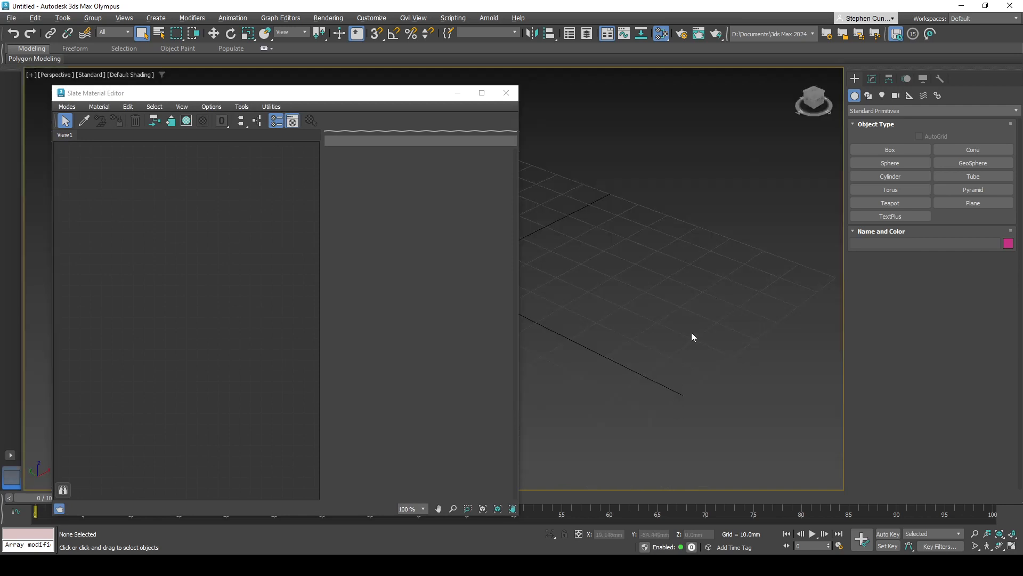
drag(397, 97, 21, 72)
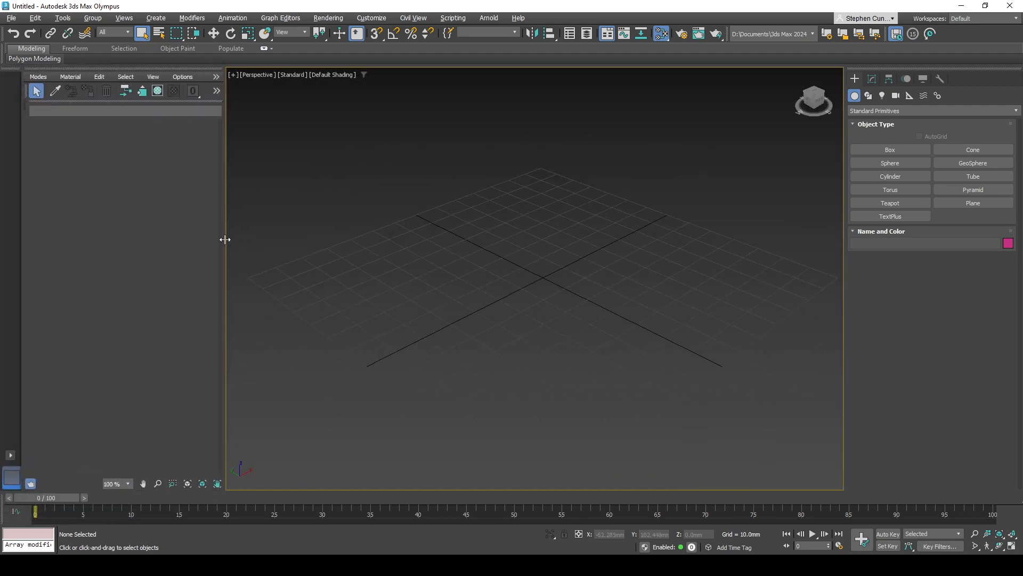
drag(226, 245, 517, 263)
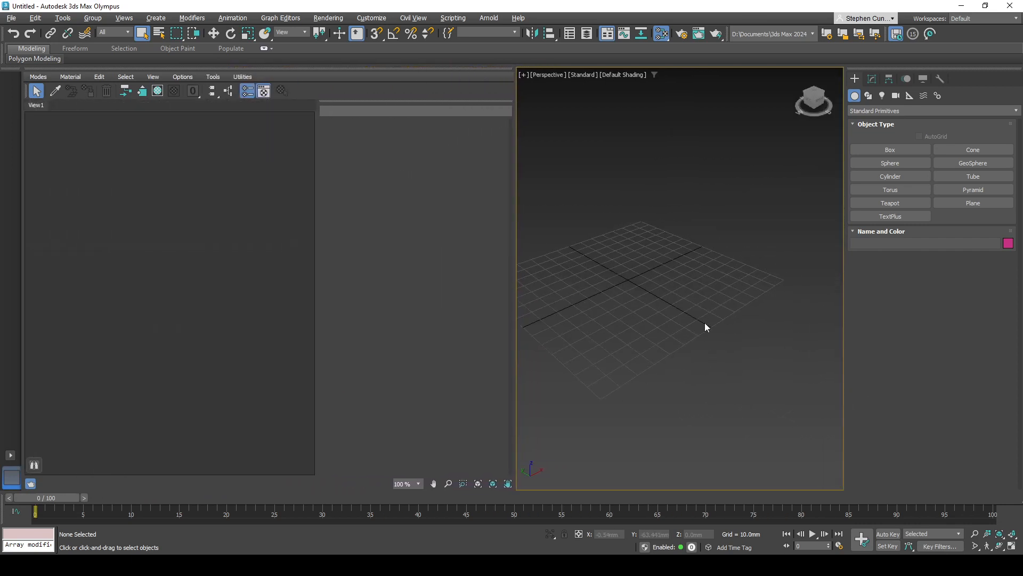
- Create a plane about 162 mm square centred near the grid origin, with 100 length segments and 100 width segments
click(1001, 203)
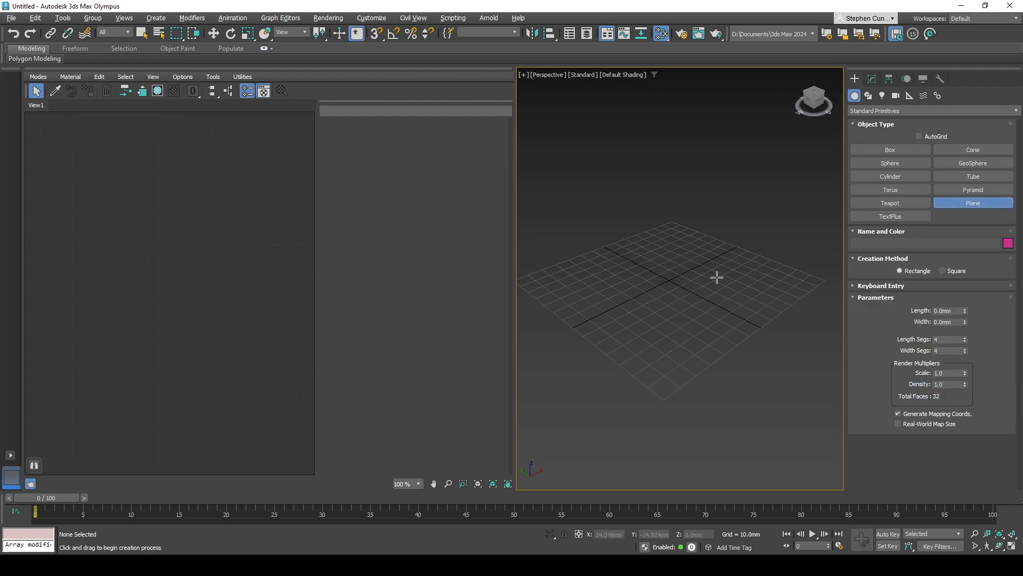
drag(674, 281, 732, 241)
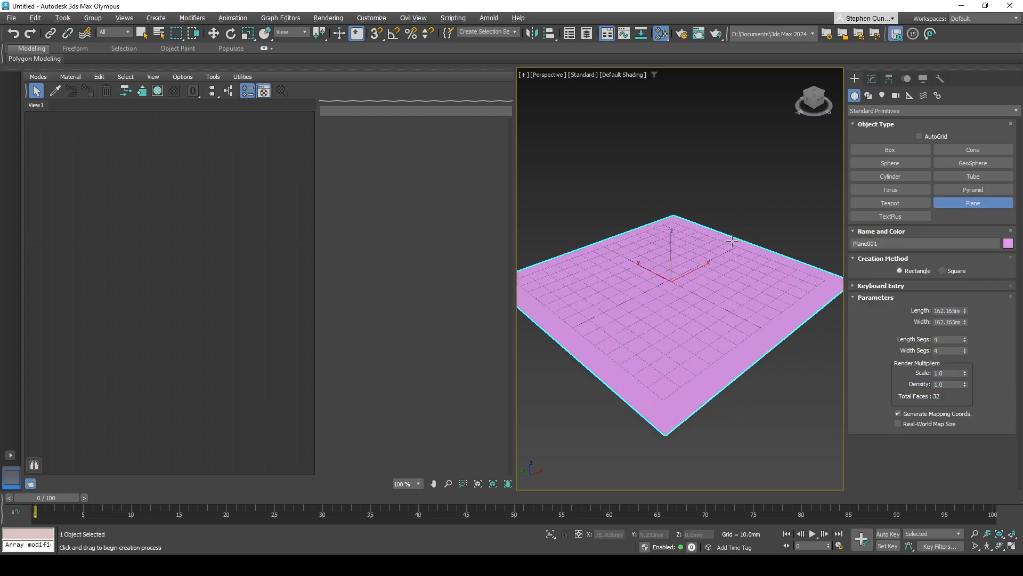
click(935, 340)
text(100)
key(Tab)
text(100)
key(Tab)
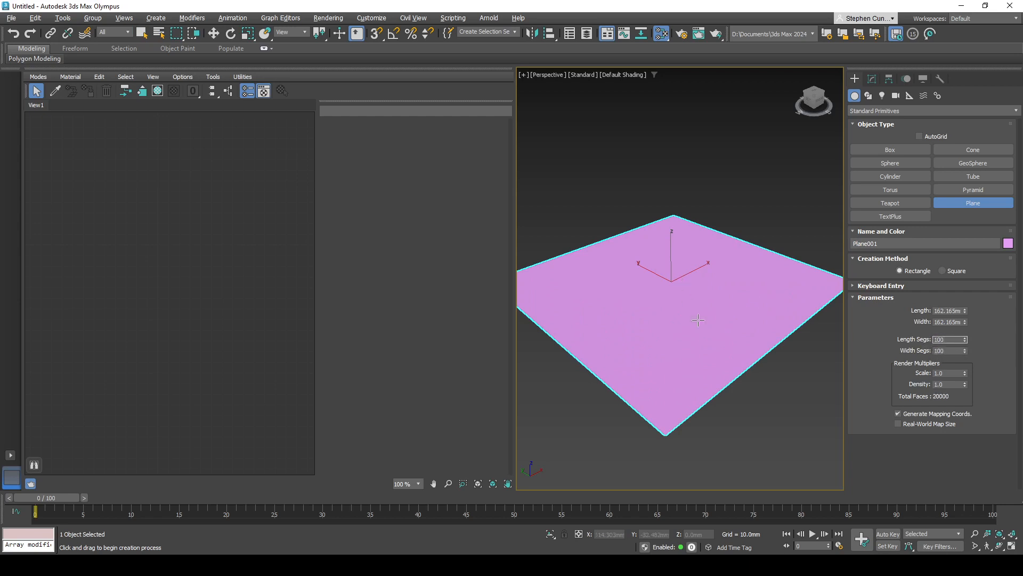
- Create a GeoSphere of about 16.6 mm radius near the plane's centre and raise it to about 51 mm in Z
alt+middle_drag(727, 326, 714, 325)
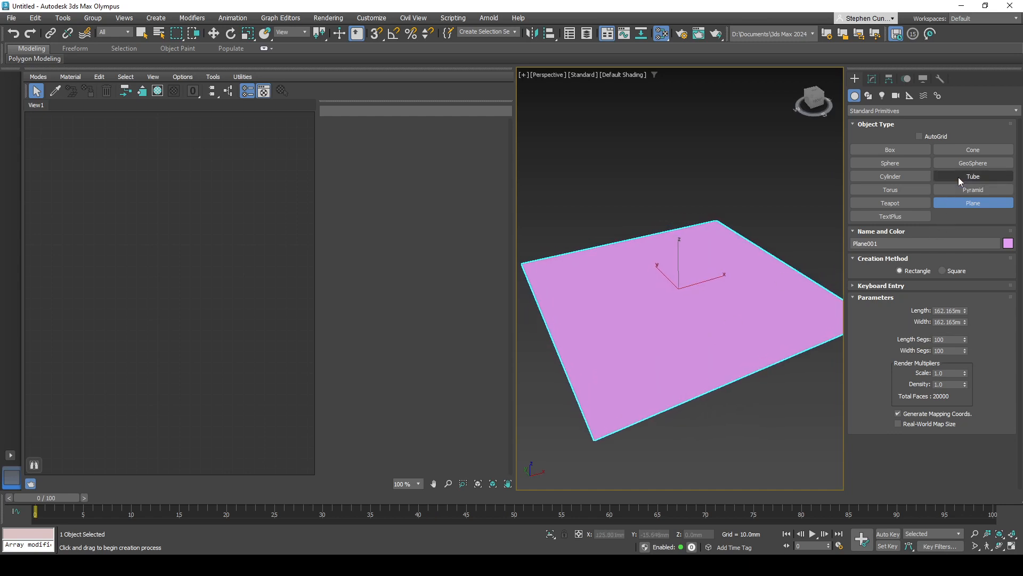
click(973, 163)
drag(677, 284, 676, 187)
key(w)
alt+middle_drag(657, 265, 640, 262)
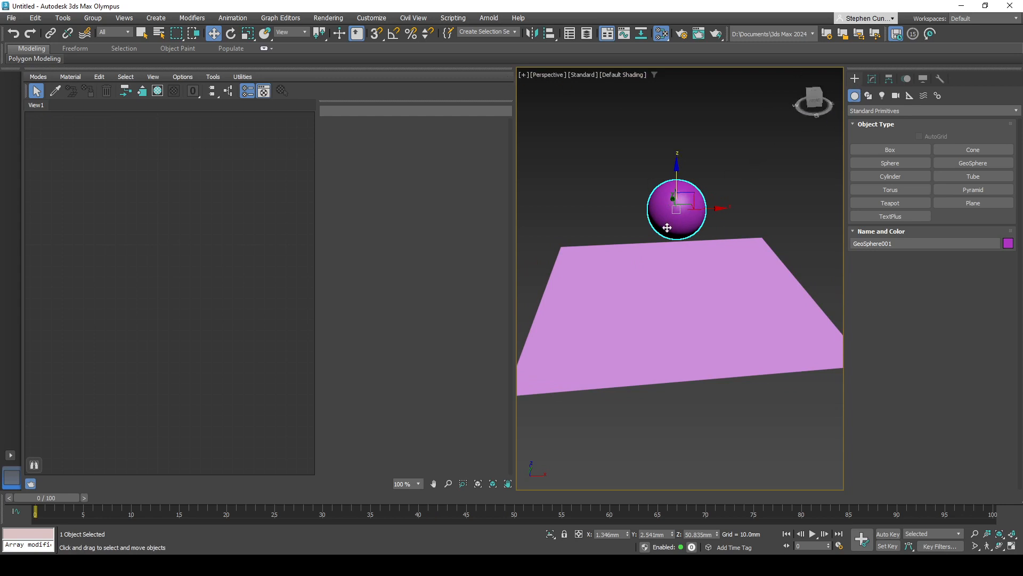
- Set the GeoSphere's segments to 15, showing edged faces while adjusting and hiding them again
key(F4)
middle_drag(707, 204, 712, 207)
click(872, 78)
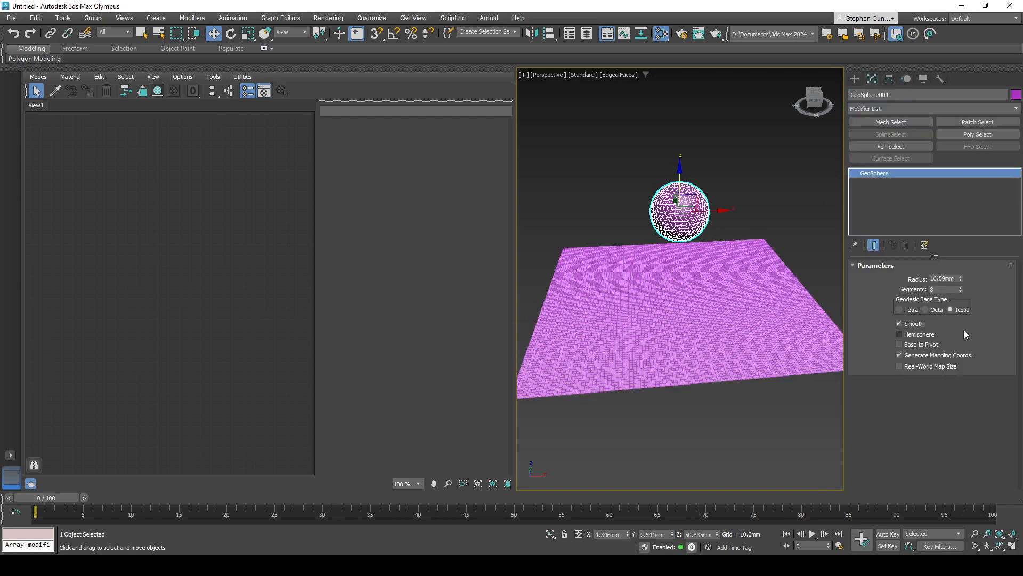
drag(960, 291, 962, 290)
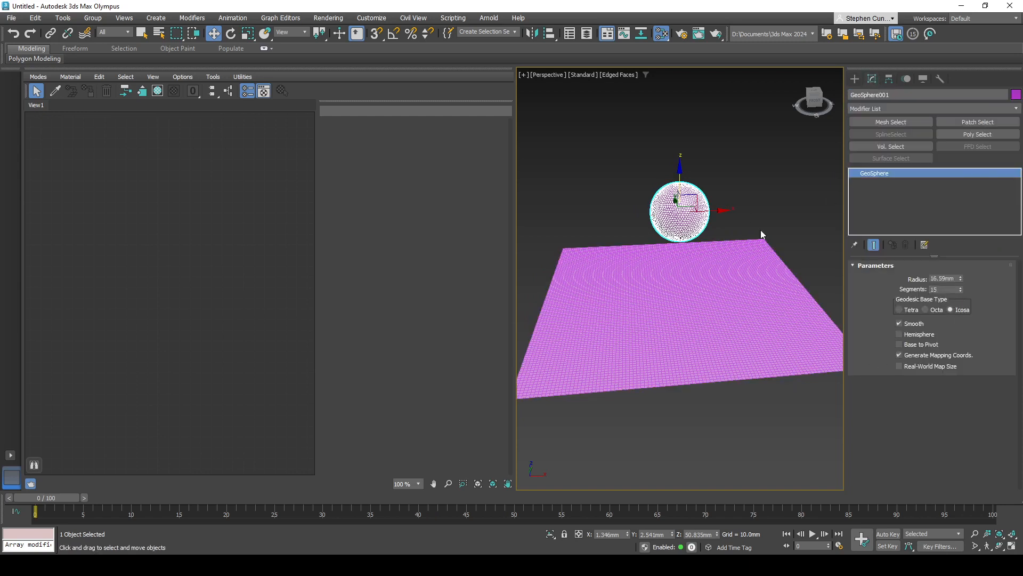
key(F4)
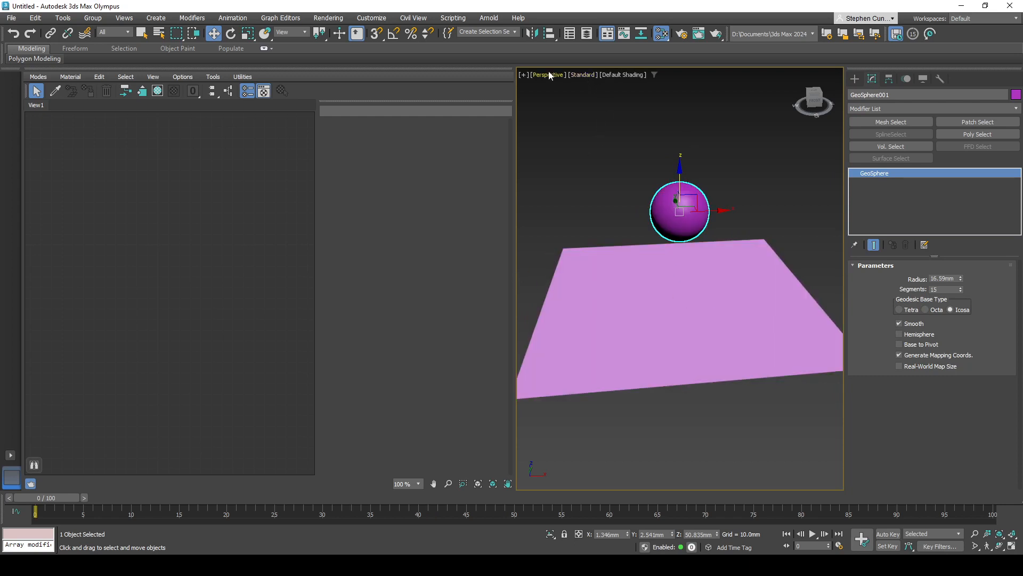
- Switch the Perspective viewport to High Quality and set its lighting and shadow quality to 16.0X - Very High Quality
click(573, 76)
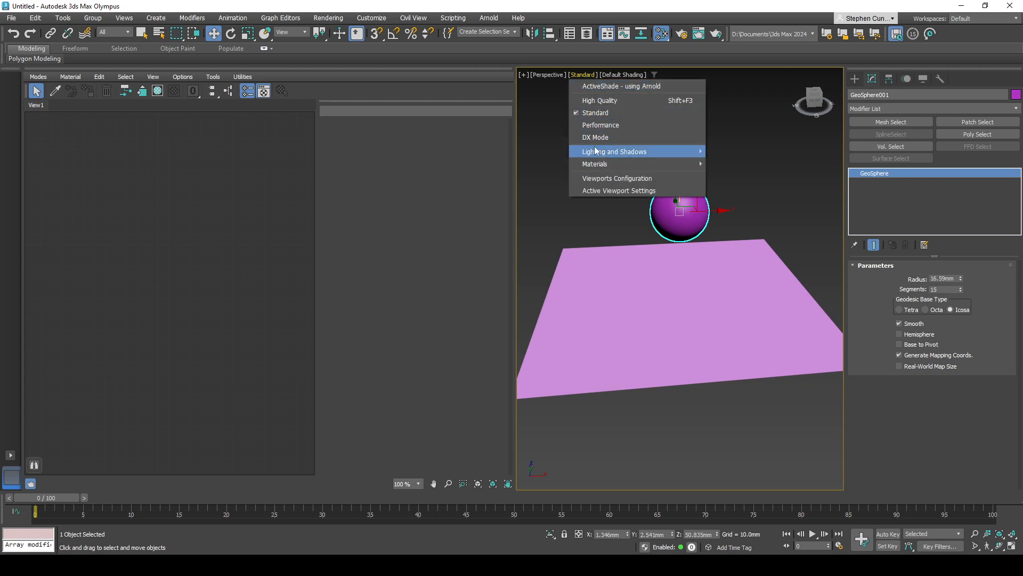
click(586, 100)
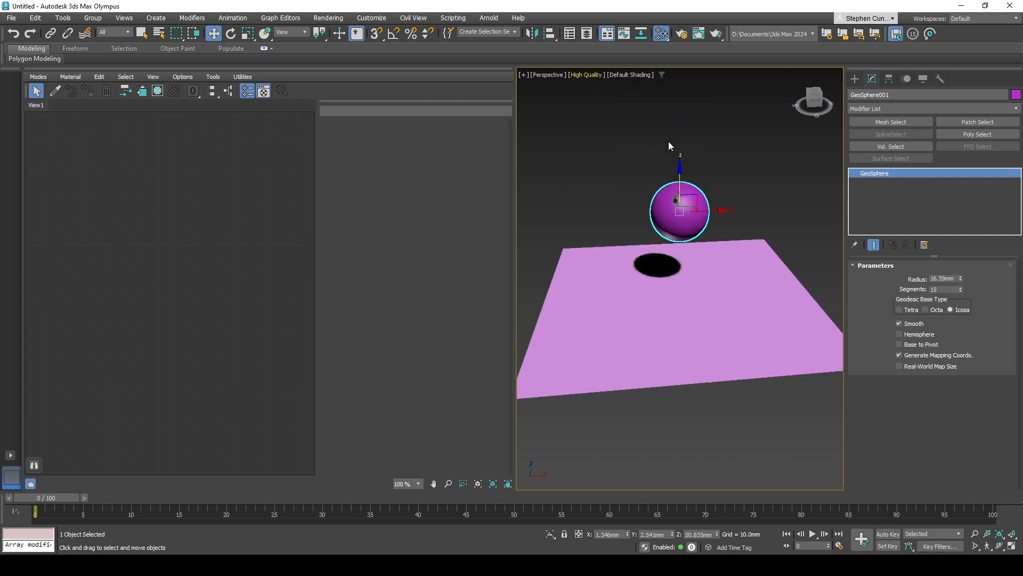
click(587, 75)
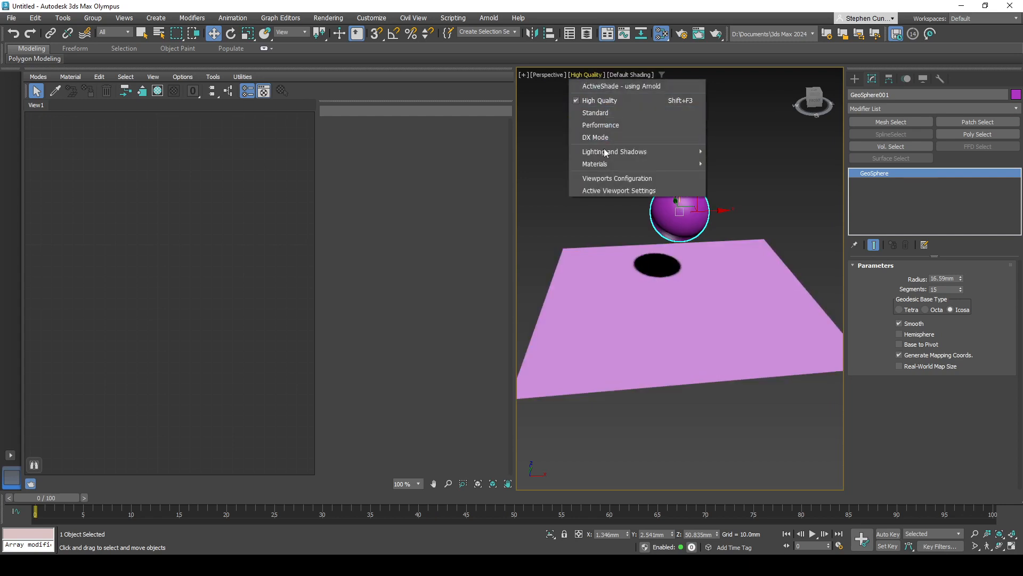
click(597, 190)
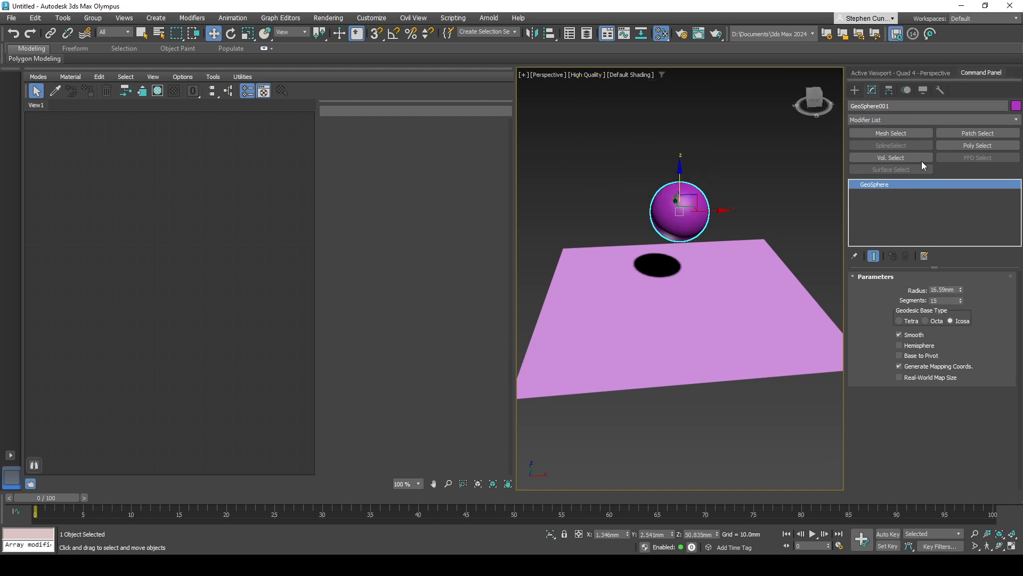
click(939, 72)
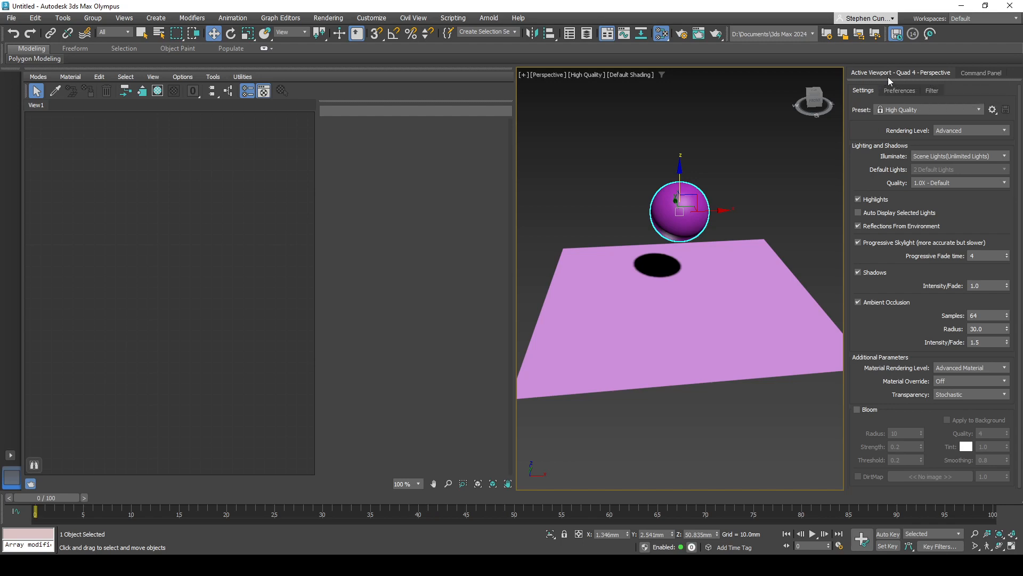
mouse_move(938, 72)
mouse_down()
mouse_move(692, 104)
mouse_move(870, 81)
mouse_move(934, 137)
mouse_move(947, 108)
mouse_move(941, 148)
mouse_move(923, 117)
mouse_move(933, 91)
mouse_move(972, 77)
mouse_move(933, 73)
mouse_up()
click(960, 182)
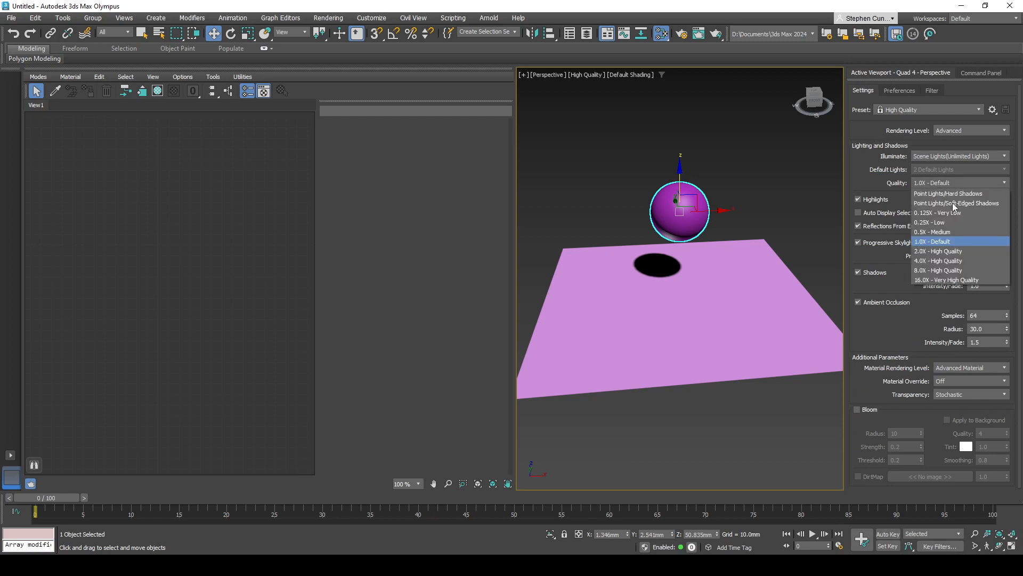
click(944, 280)
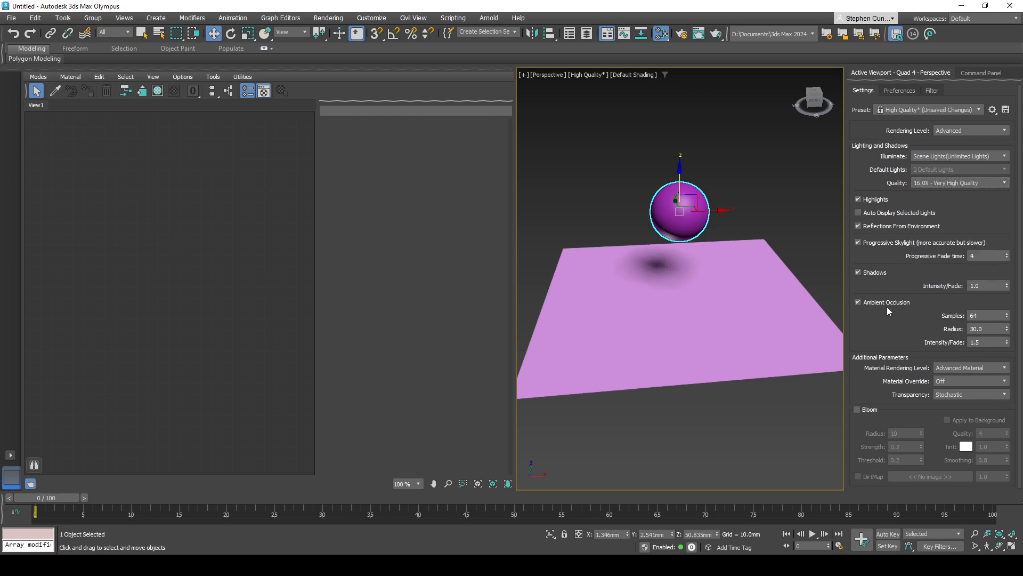
- Add a standard Skylight to the scene beside the sphere
click(983, 73)
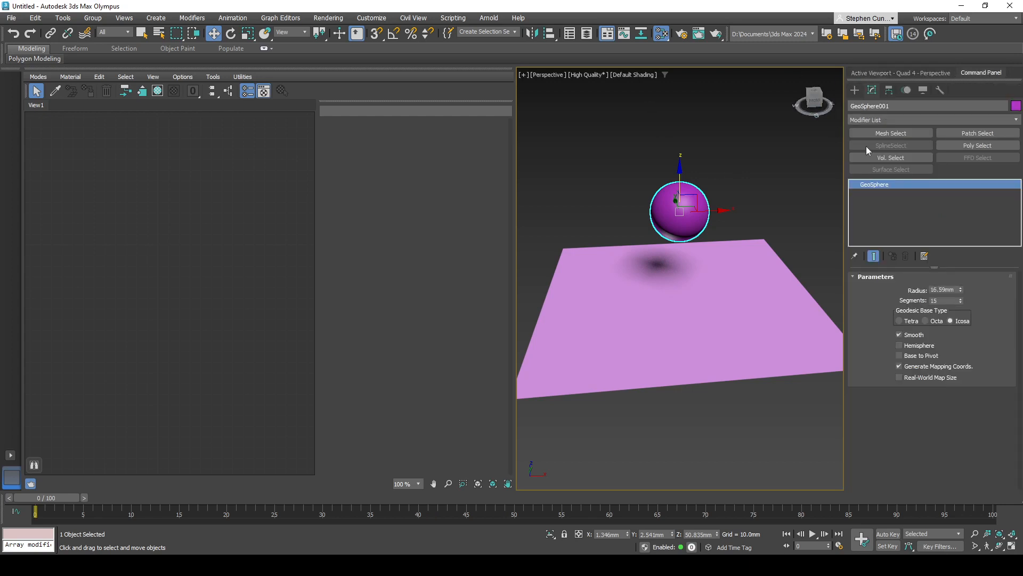
click(855, 90)
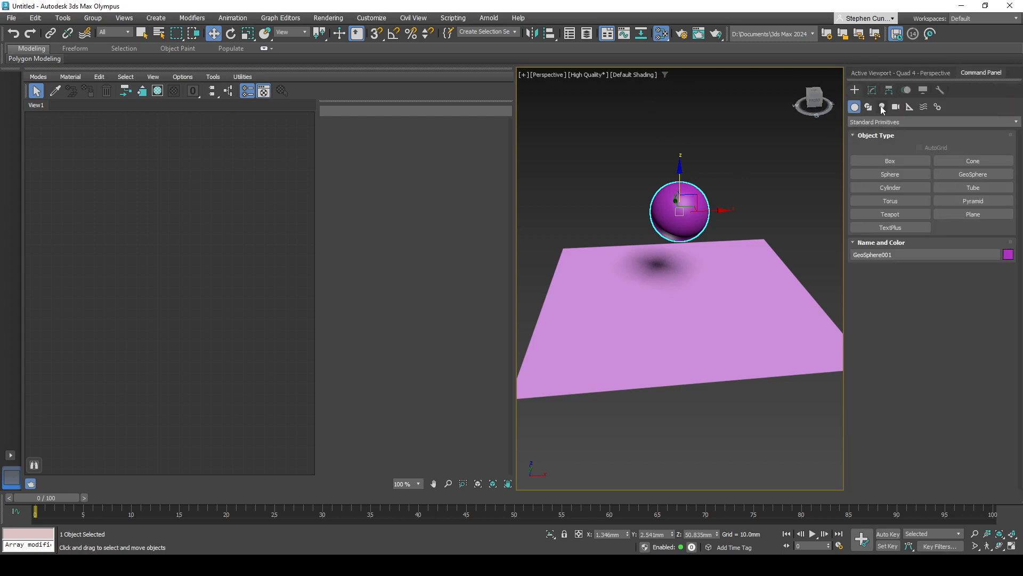
click(882, 107)
click(892, 122)
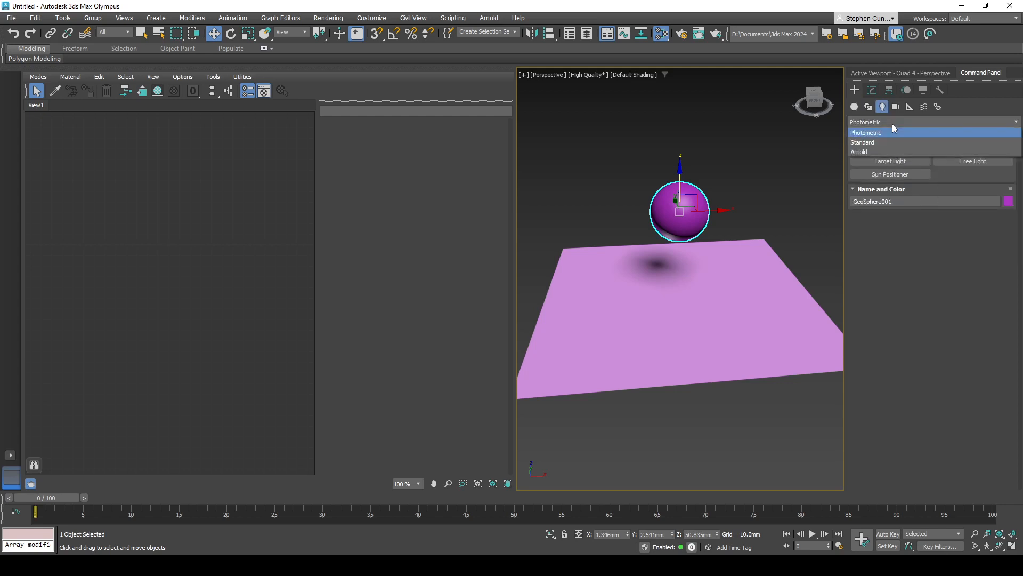
click(866, 142)
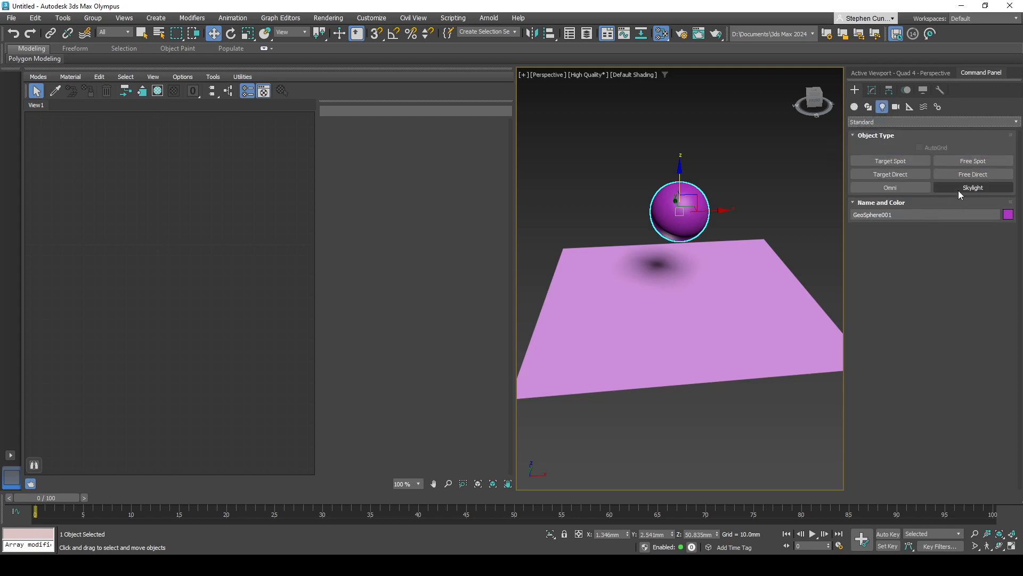
click(973, 187)
click(597, 221)
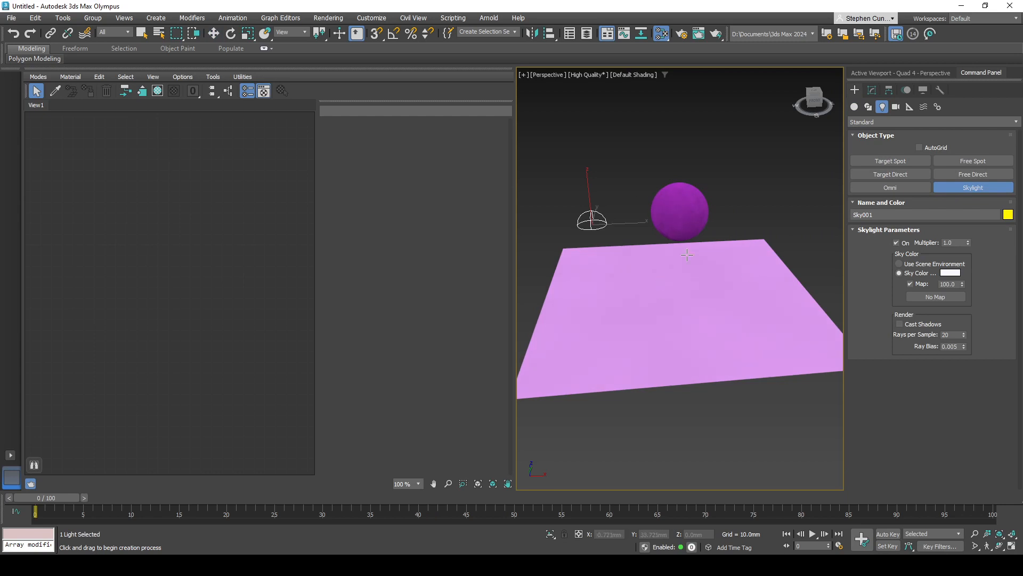
- Enable Bloom and turn off Progressive Skylight in the active viewport settings
click(912, 72)
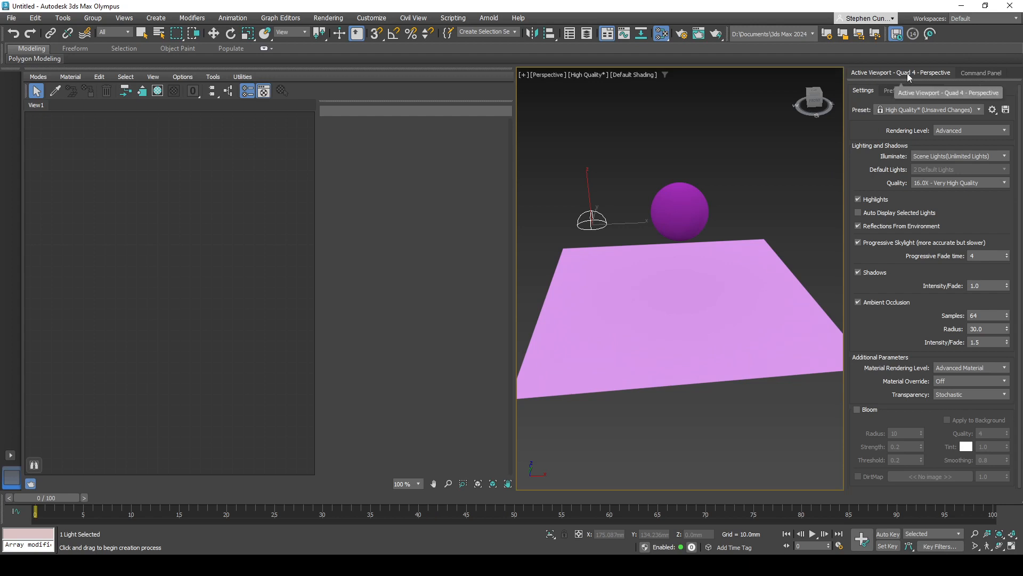
click(857, 409)
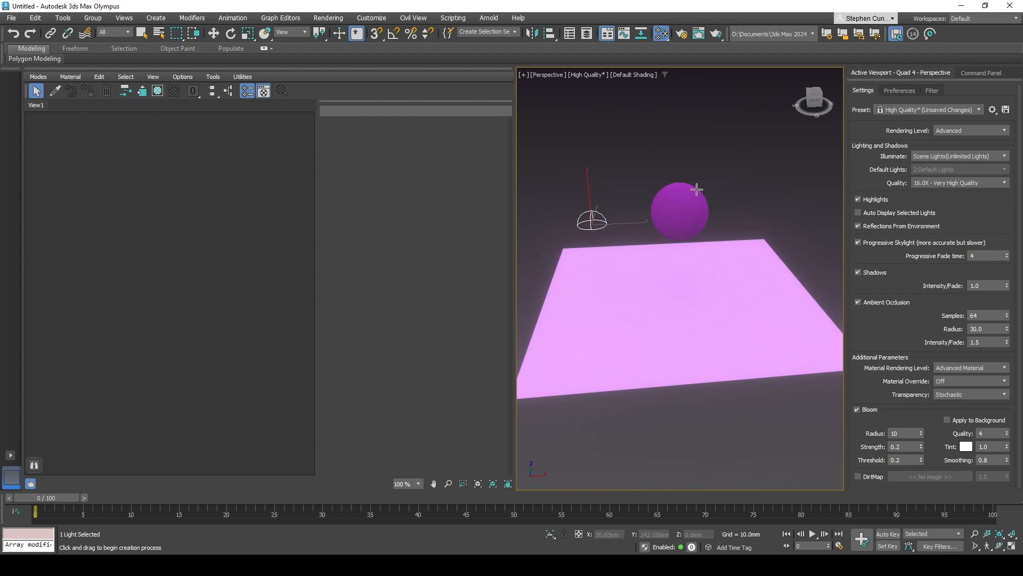
click(858, 244)
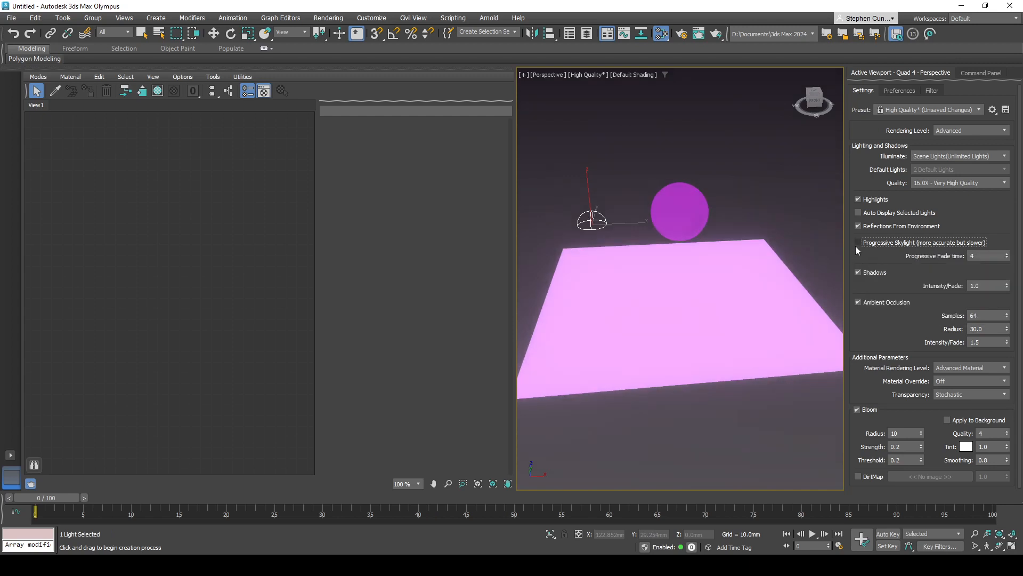
click(856, 245)
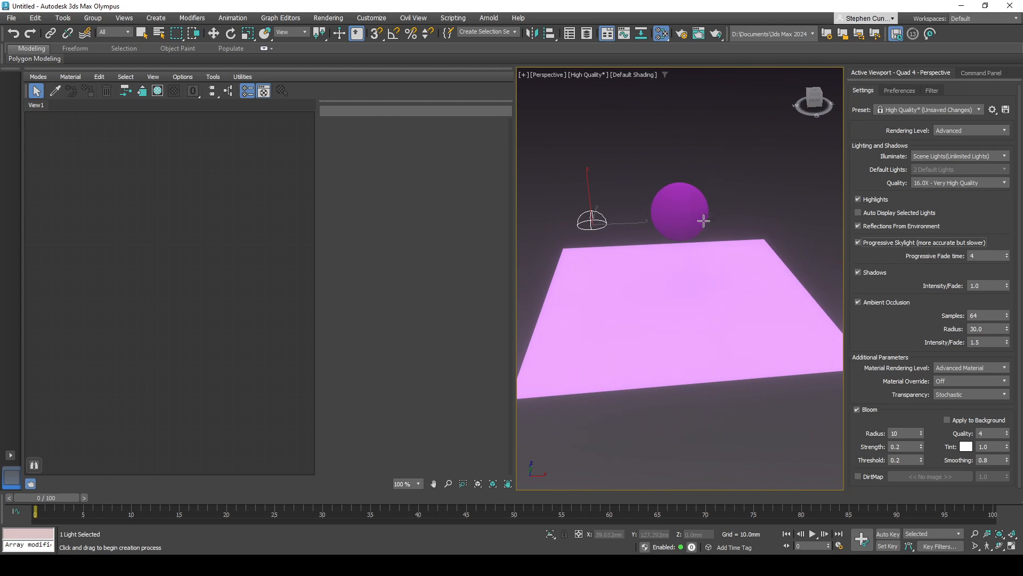
click(858, 247)
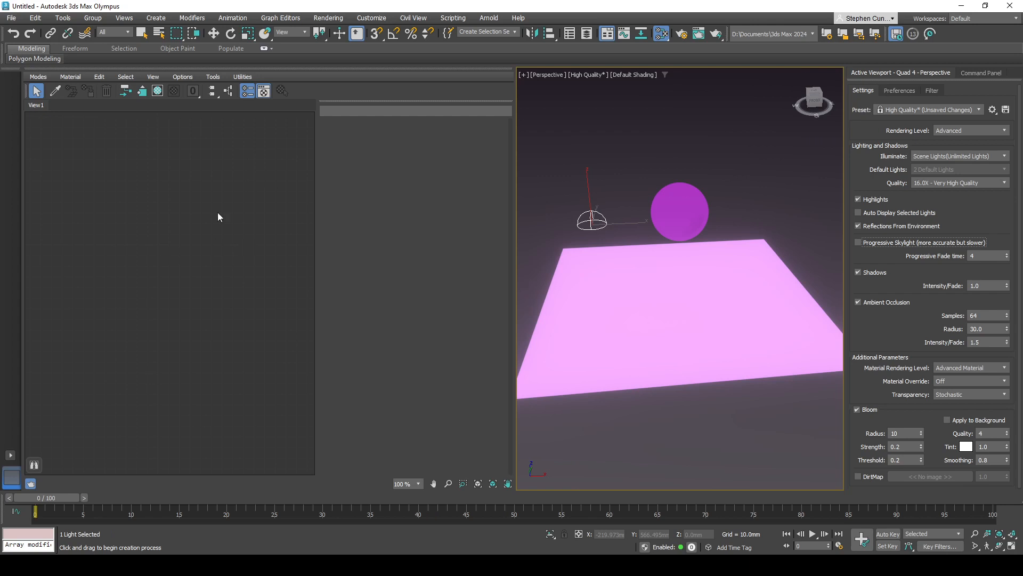
- Show the Material/Map Browser in the Slate Material Editor
click(248, 91)
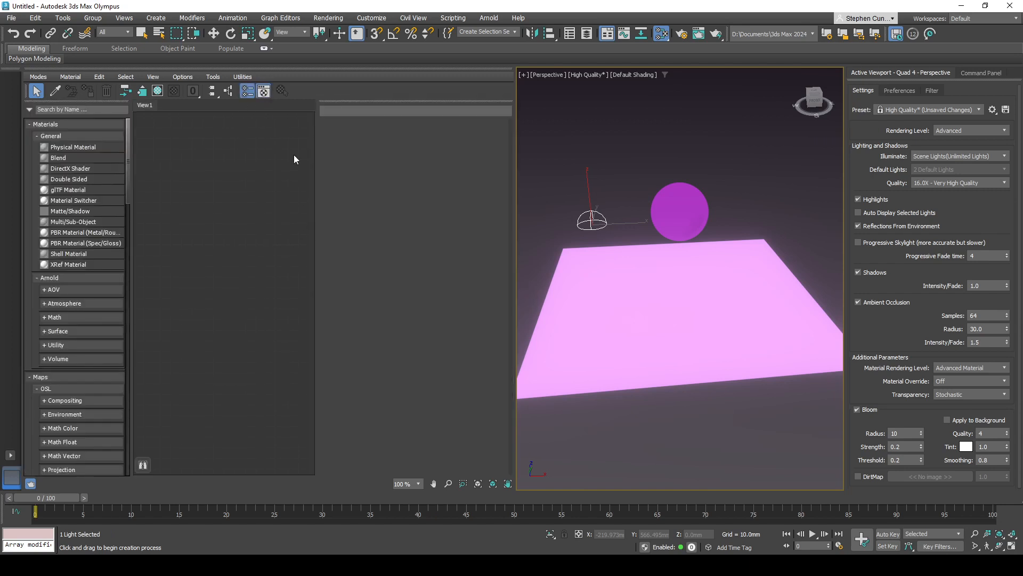
click(248, 91)
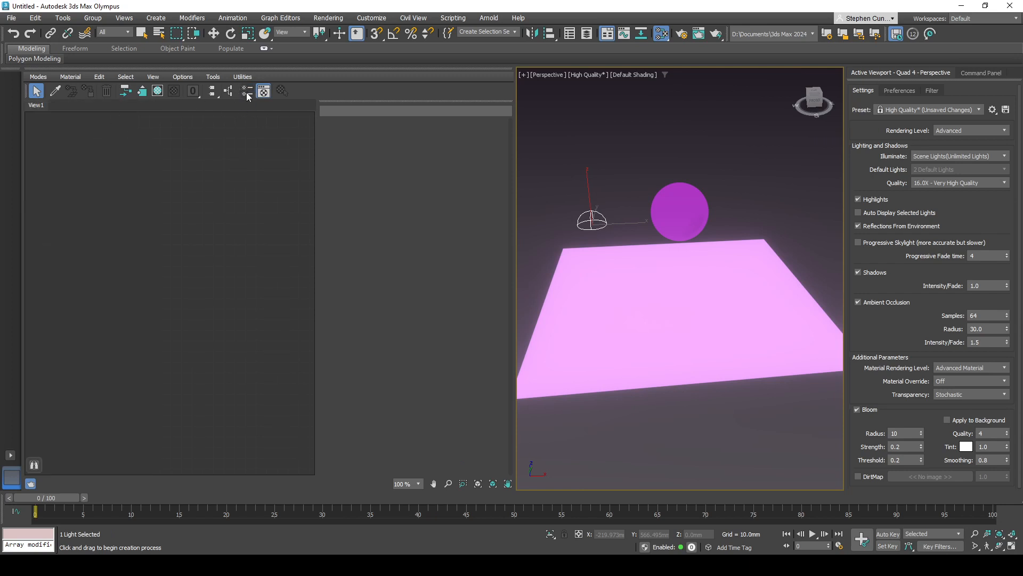
click(248, 91)
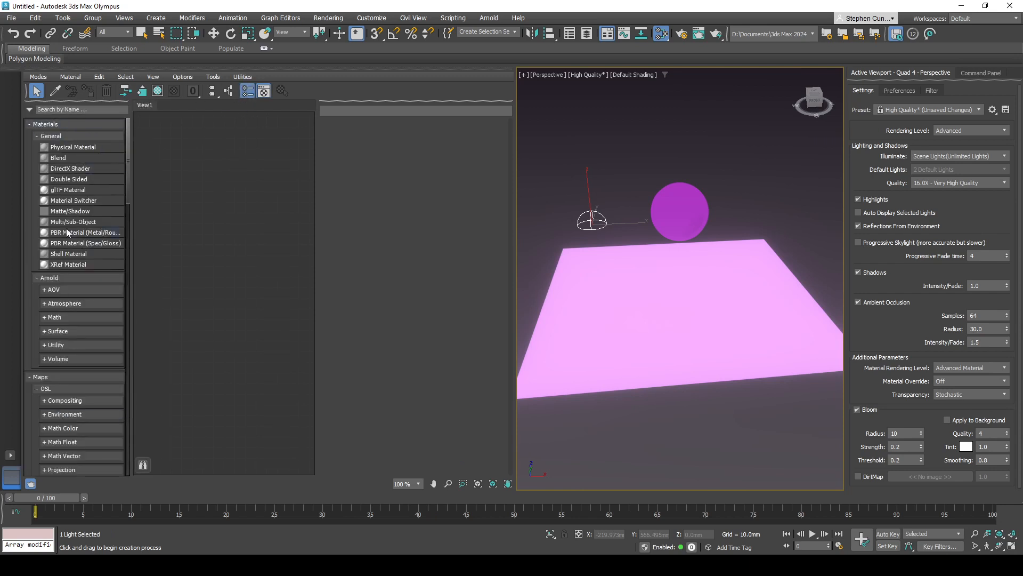
- Look through the Material/Map Browser, then hide it to free up space for the node view
scroll(70, 261, down, 5)
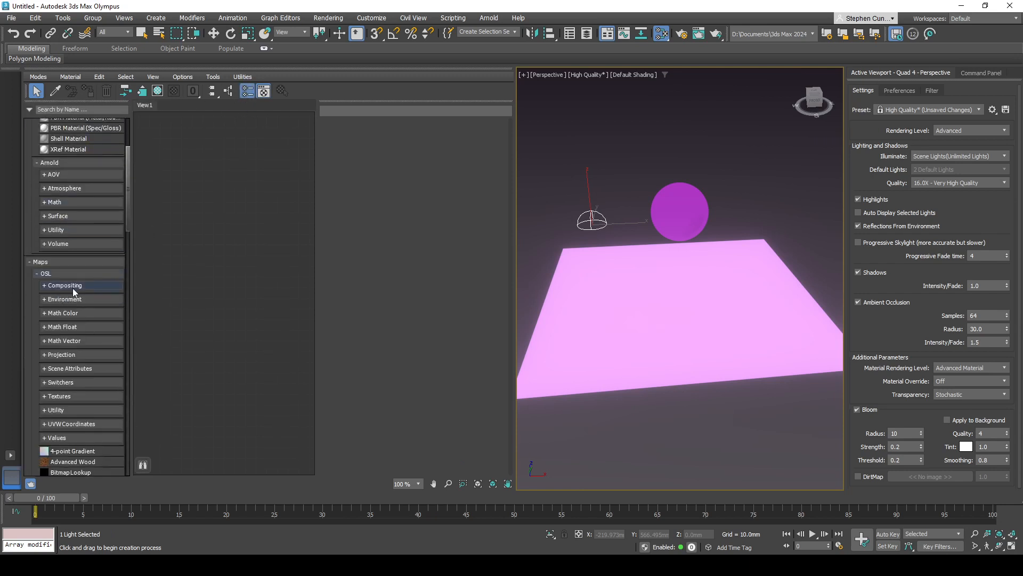
scroll(91, 350, down, 5)
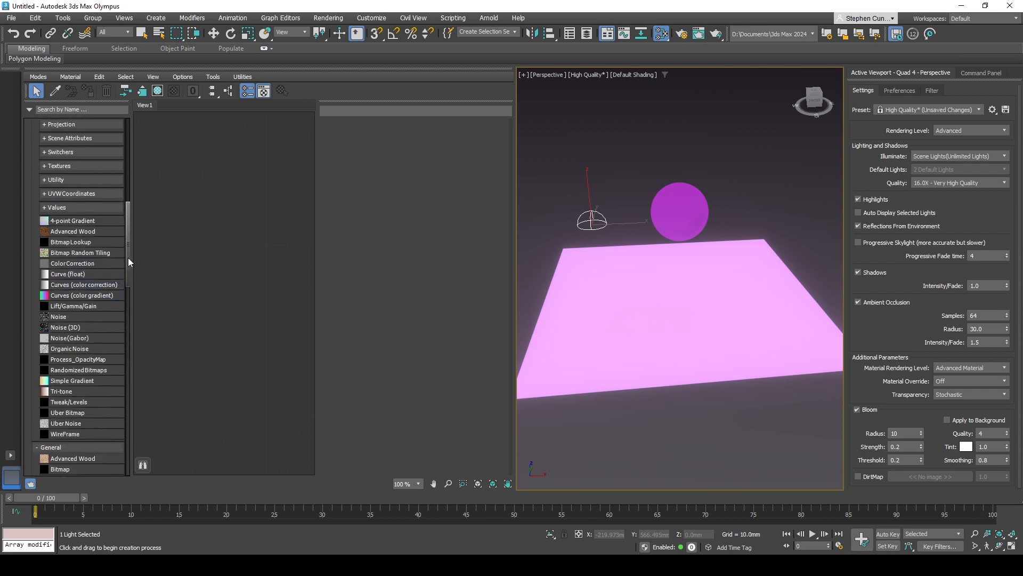
click(246, 92)
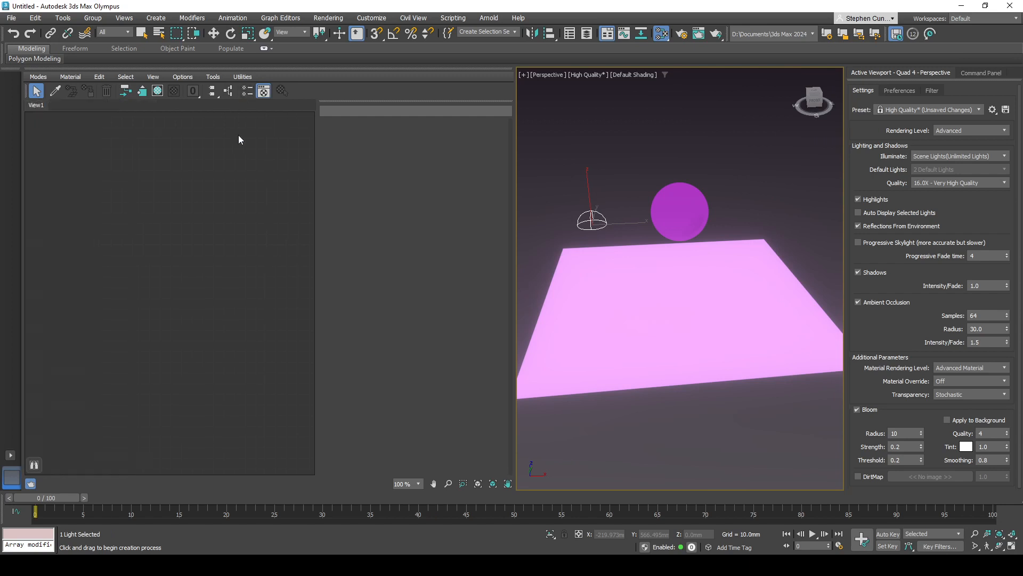
- Create a PBR Material (Spec/Gloss) node in the Slate Material Editor view and show its parameters
right_click(138, 191)
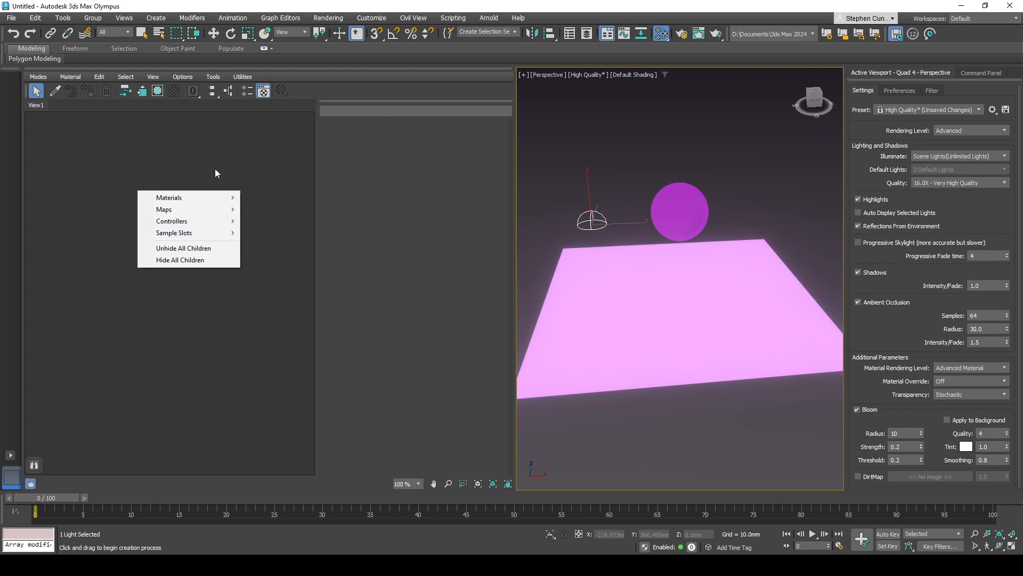
mouse_move(180, 199)
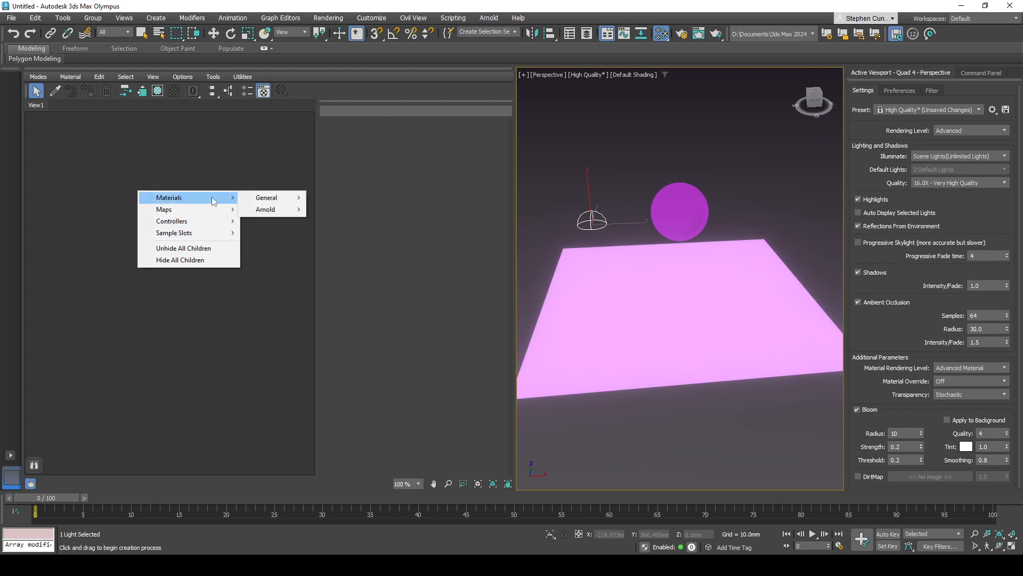
mouse_move(258, 199)
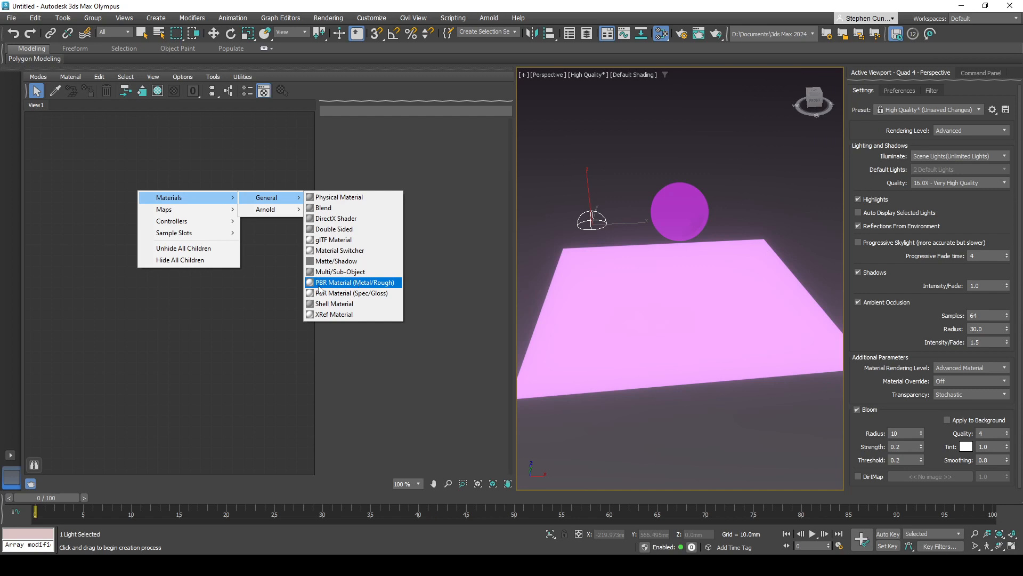
click(338, 293)
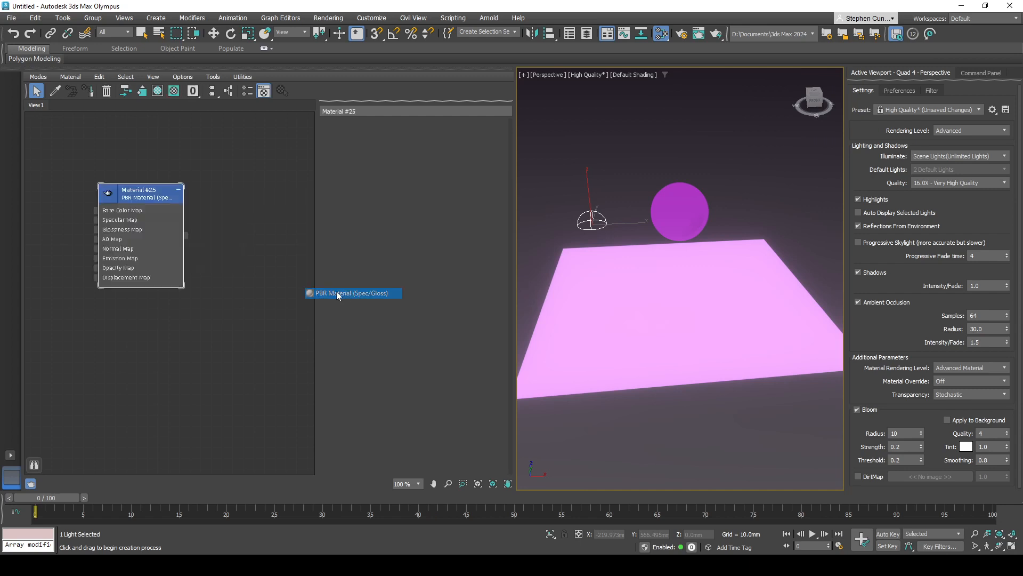
drag(198, 193, 212, 170)
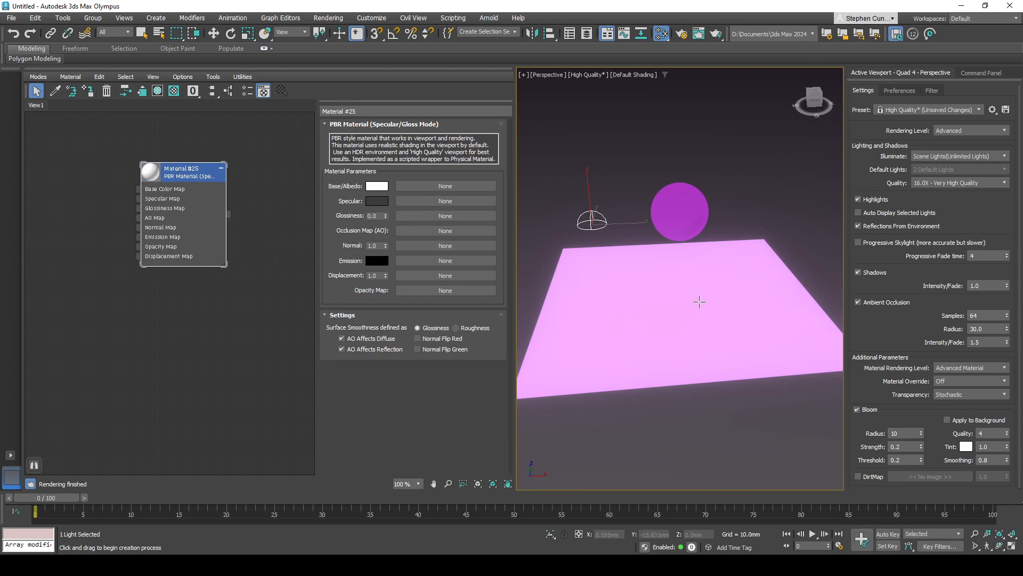
- Assign the PBR material to both the plane and the sphere
drag(229, 214, 600, 328)
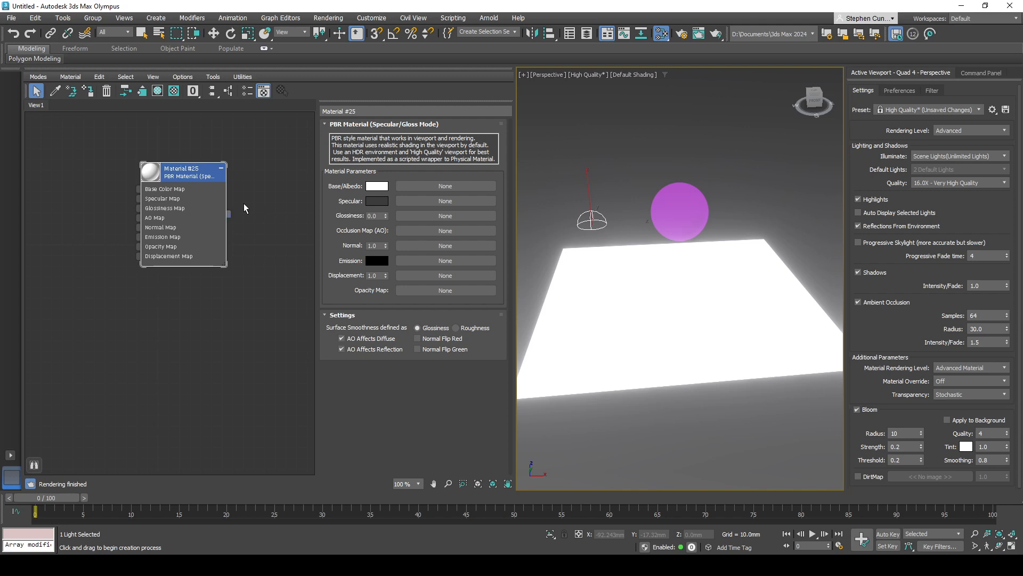
drag(229, 214, 666, 217)
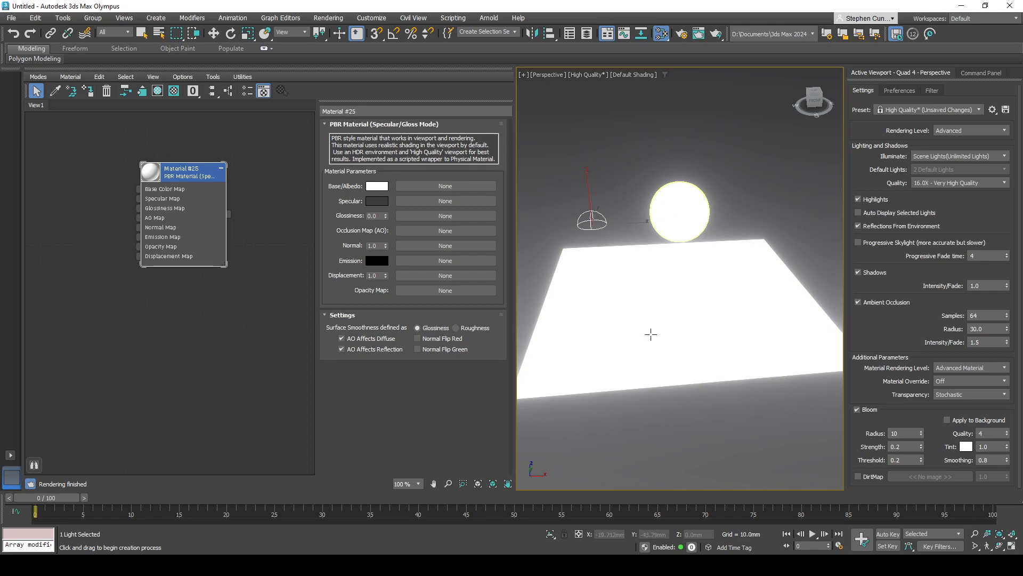
- Add a general Smoke map to the Base Color Map input of the PBR material
drag(175, 174, 218, 175)
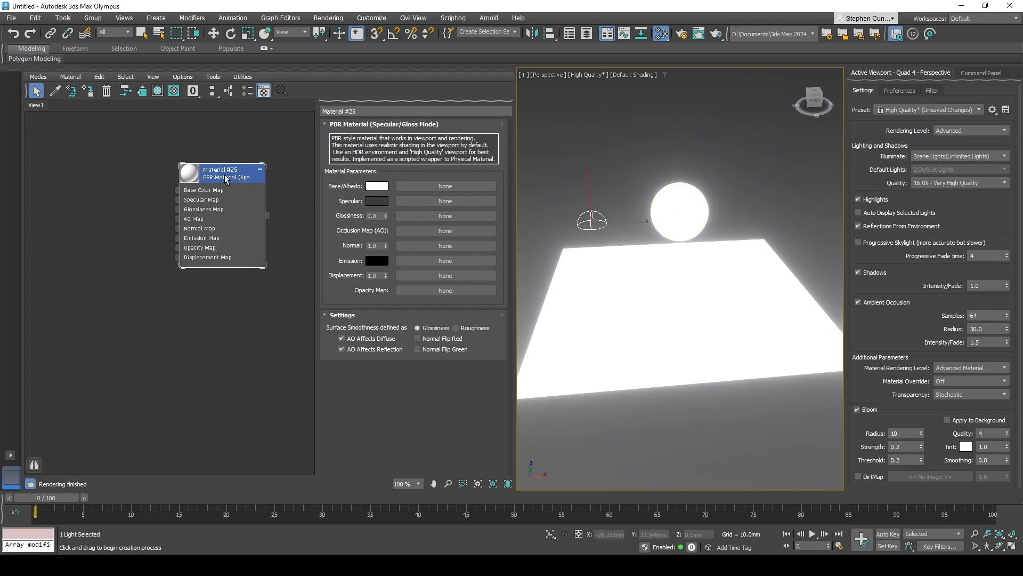
middle_drag(197, 291, 214, 323)
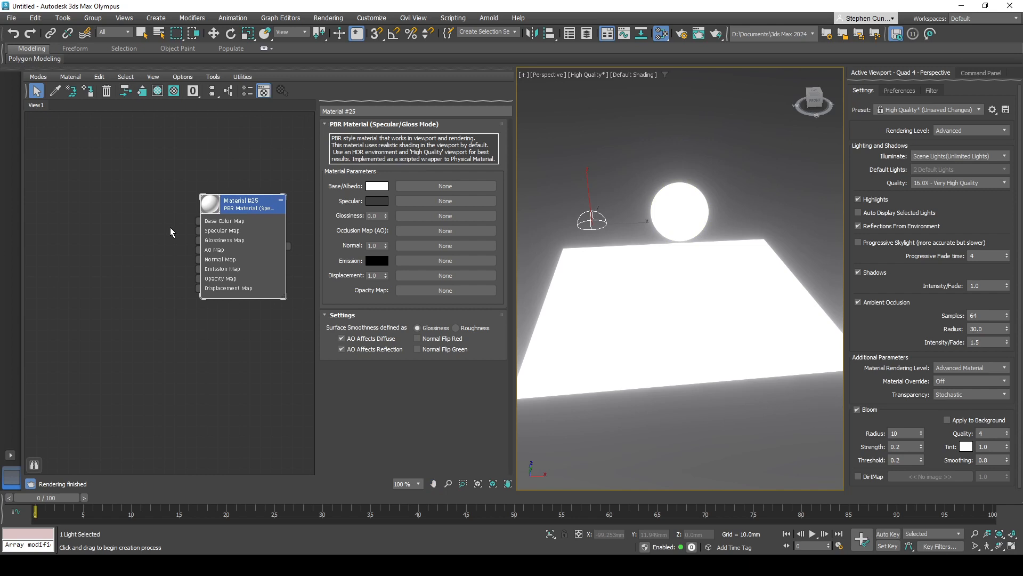
drag(198, 221, 157, 201)
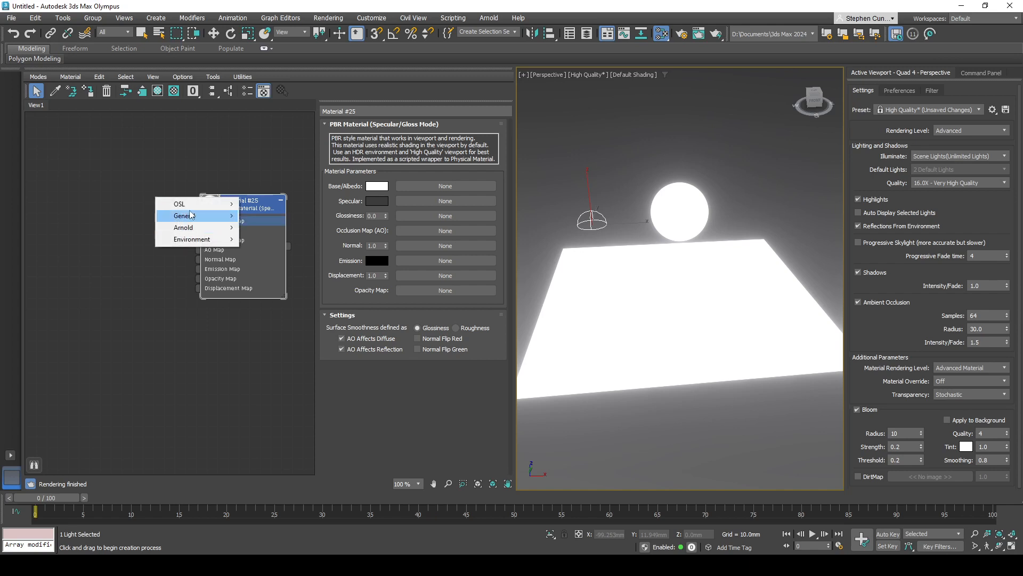
mouse_move(191, 216)
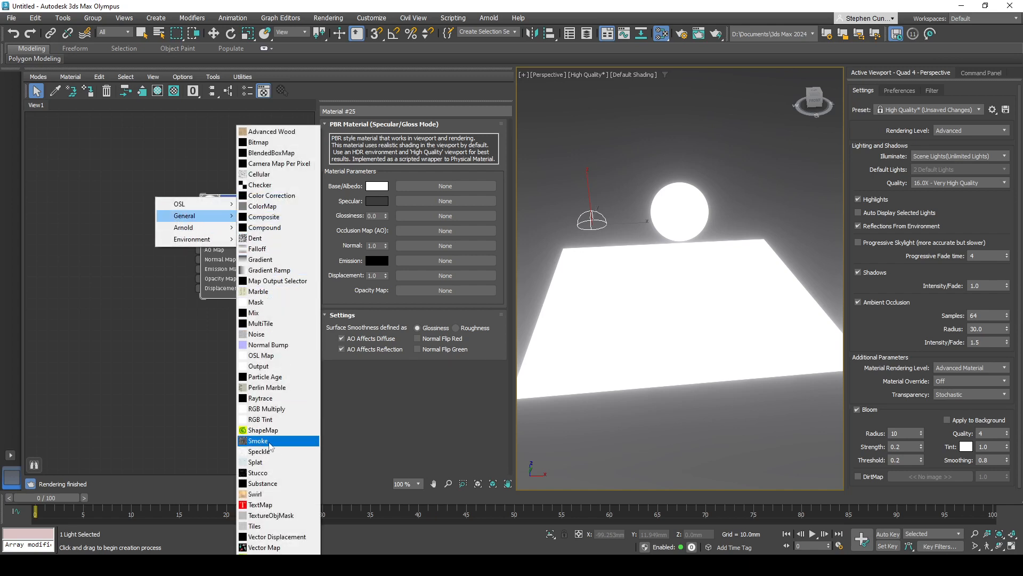
click(268, 442)
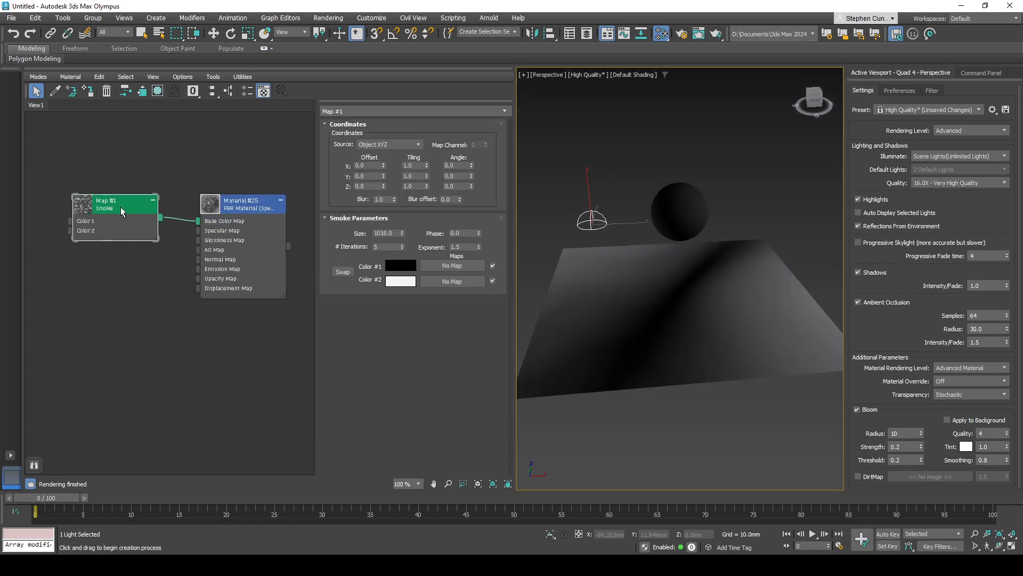
- Insert an Arnold Triplanar map between the Smoke map and the material's Base Color Map input
drag(120, 207, 139, 177)
mouse_move(166, 192)
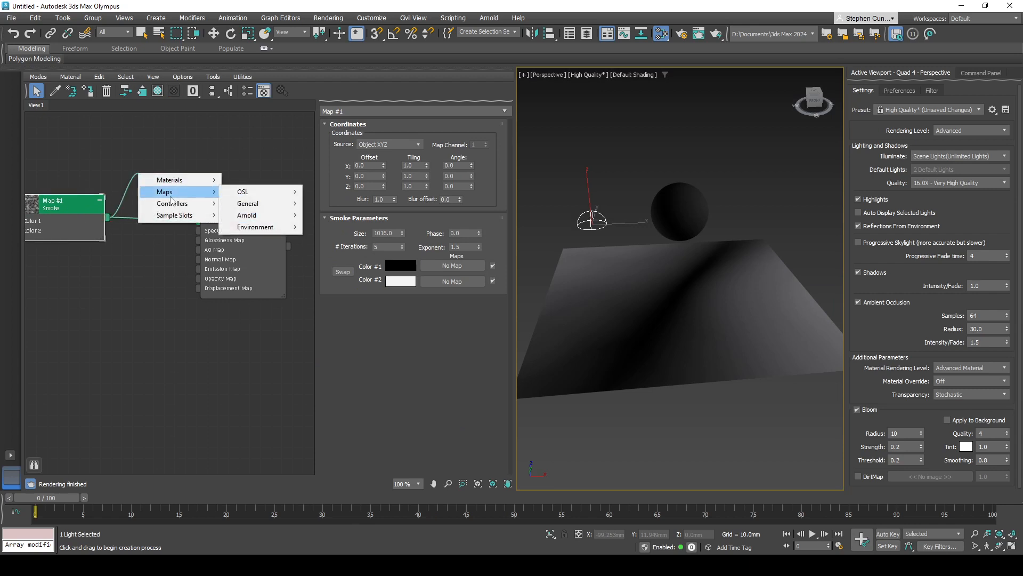
mouse_move(268, 208)
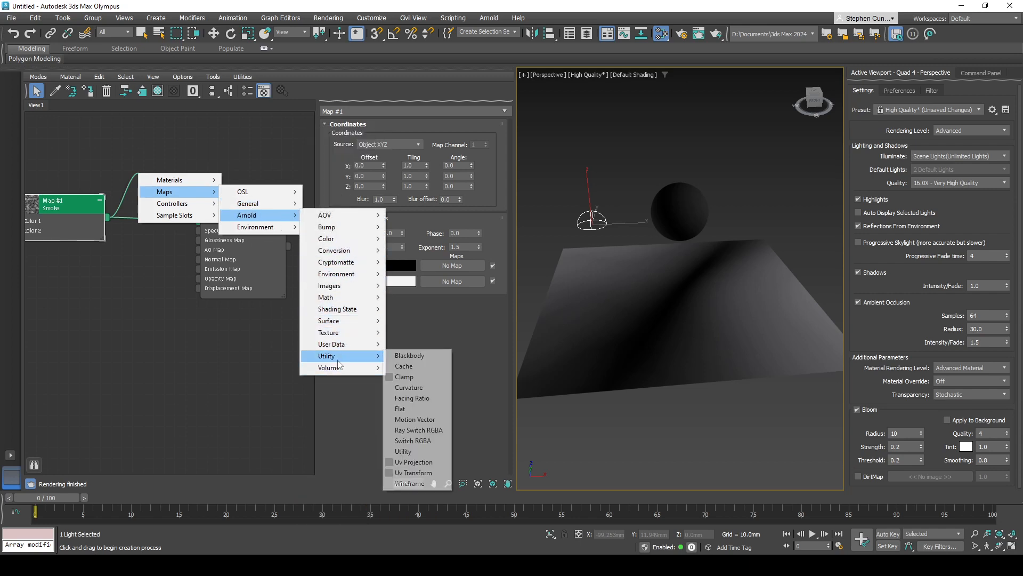
mouse_move(340, 336)
click(413, 429)
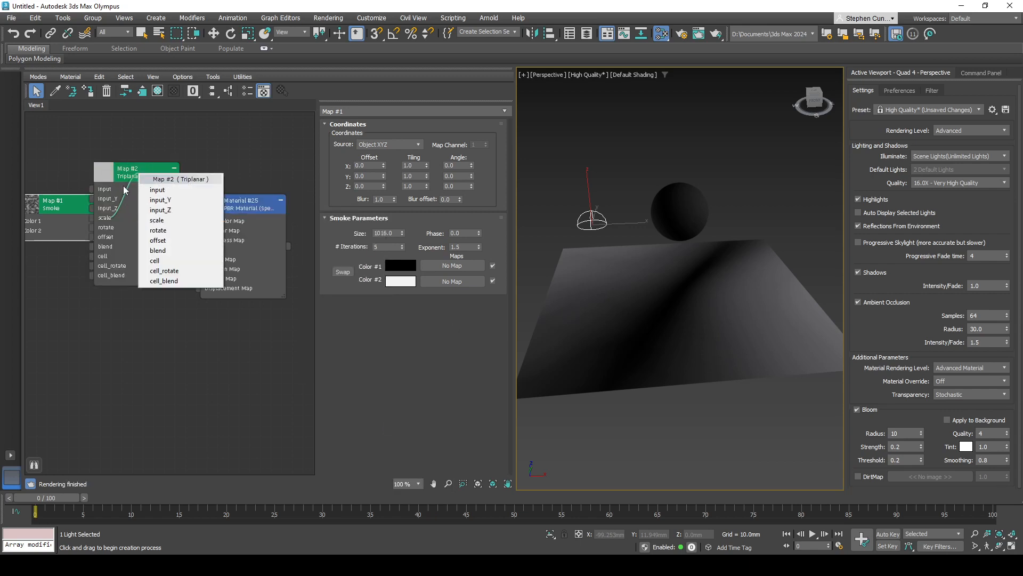
click(158, 190)
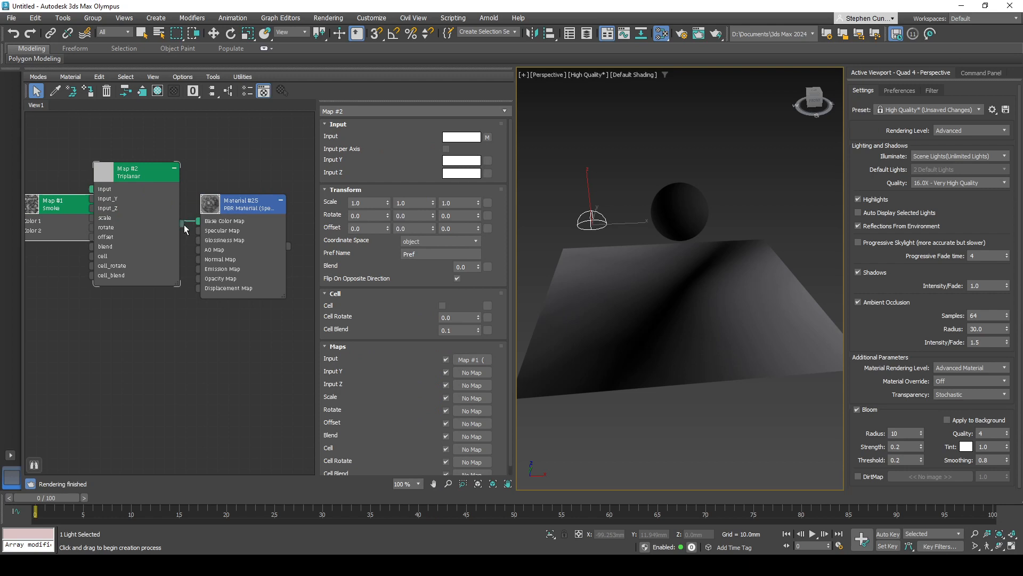
drag(184, 225, 201, 222)
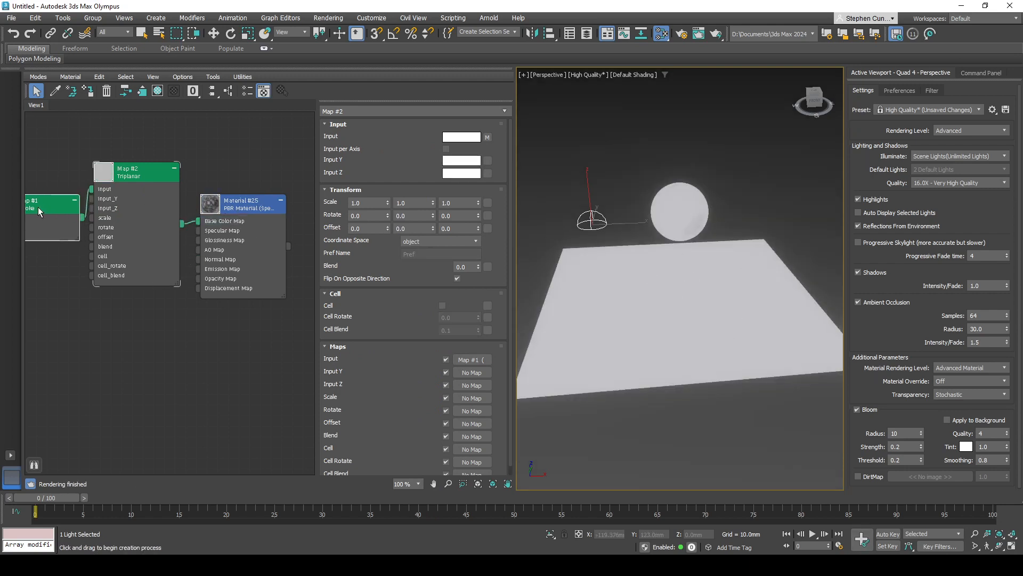
- Space out the Smoke, Triplanar and material nodes and view the result on the plane and sphere
drag(38, 208, 41, 208)
middle_drag(139, 159, 181, 159)
drag(98, 220, 68, 220)
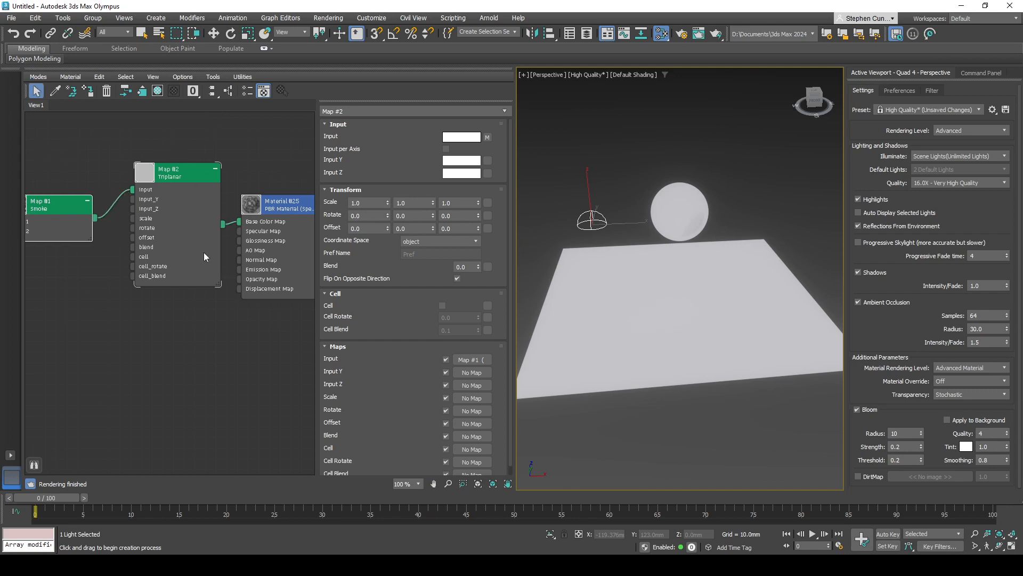
middle_drag(208, 249, 190, 249)
drag(183, 247, 173, 248)
middle_drag(277, 264, 260, 264)
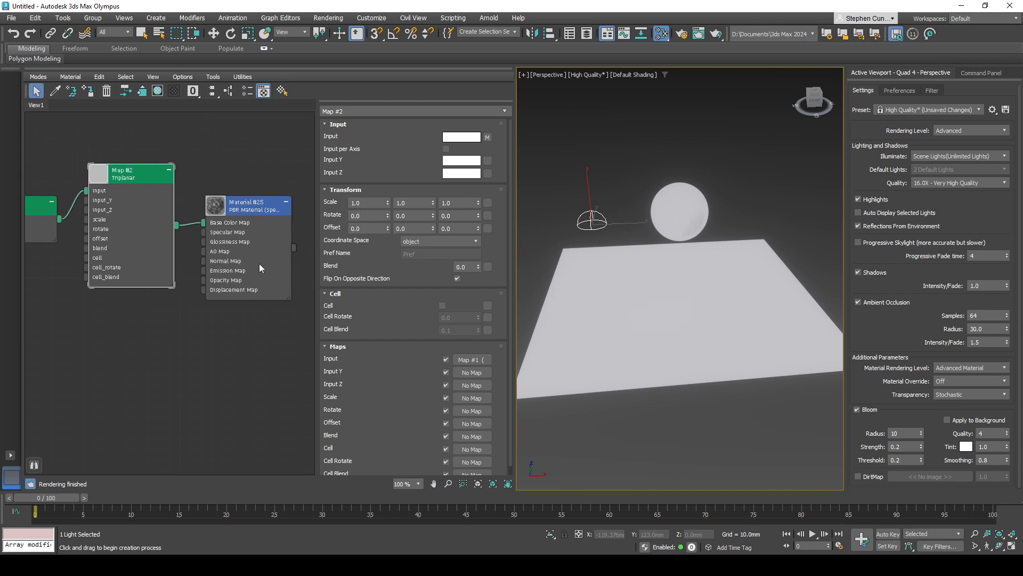
mouse_move(634, 284)
alt+middle_down()
mouse_move(648, 286)
mouse_move(636, 291)
alt+middle_up()
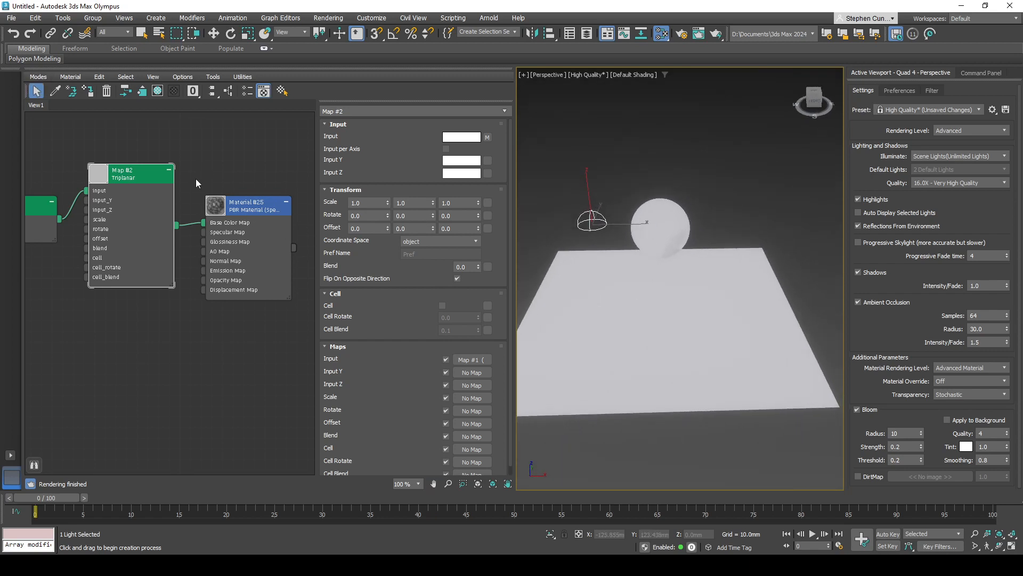
- Delete the Triplanar map and connect the Smoke map directly to the material's Base Color Map input
key(Delete)
middle_drag(146, 224, 169, 224)
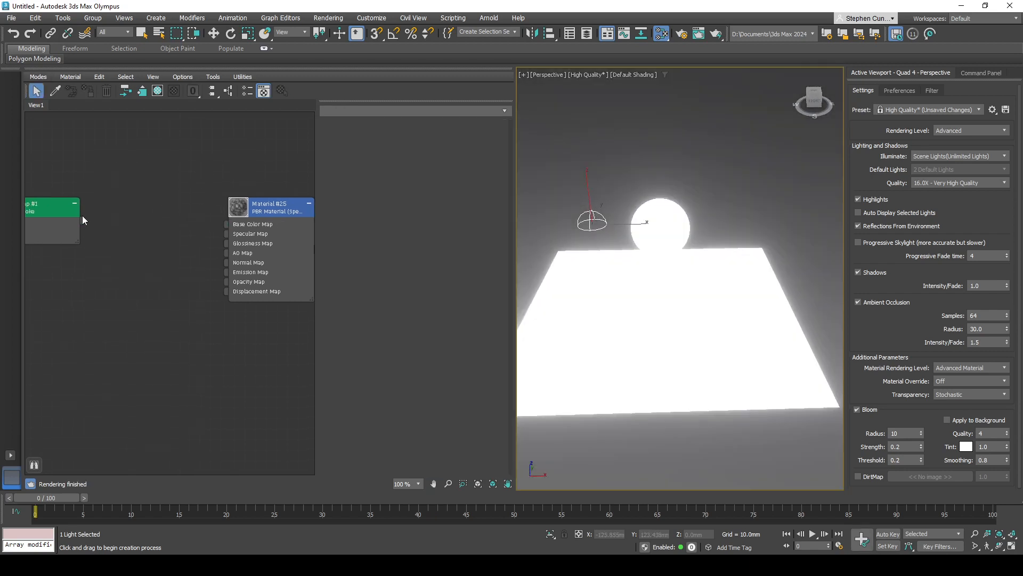
drag(83, 220, 180, 236)
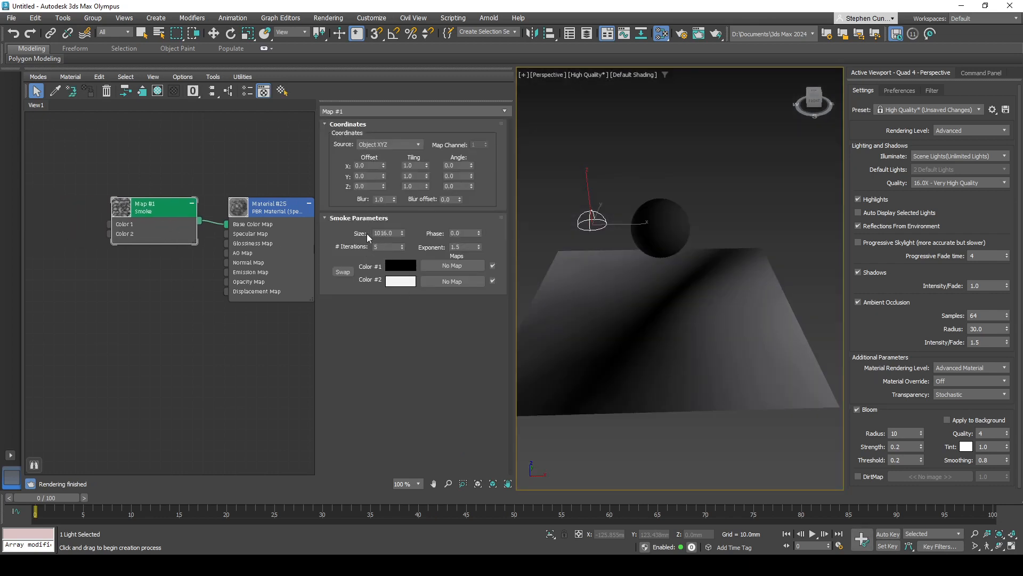
- Set the Smoke map's size to 10
double_click(394, 232)
text(10)
key(Return)
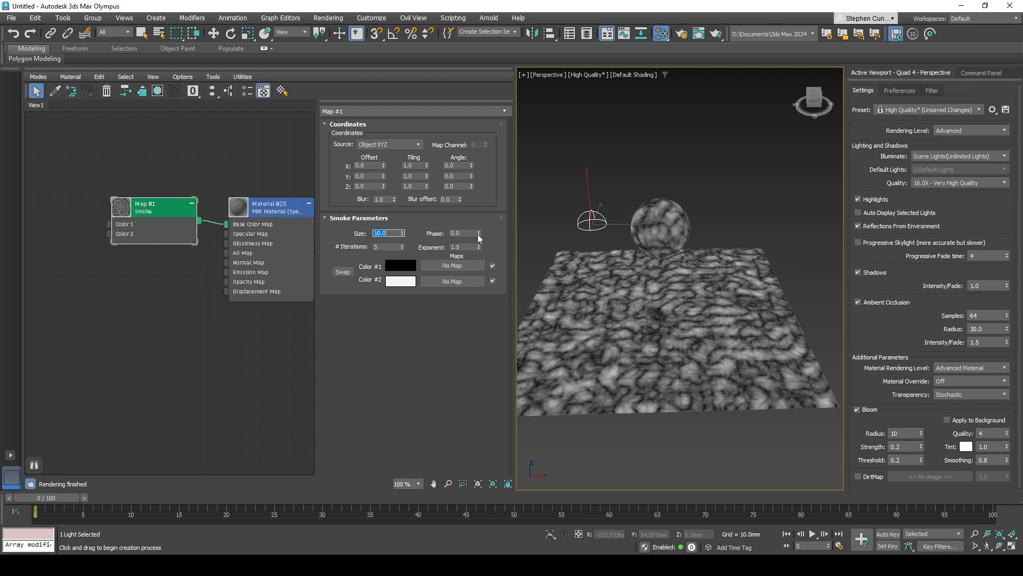
- Set the Smoke map's phase to 1.3, exponent to 3.4, iterations to 7 and size to 25
mouse_move(478, 235)
mouse_down()
mouse_move(479, 243)
mouse_move(480, 234)
mouse_up()
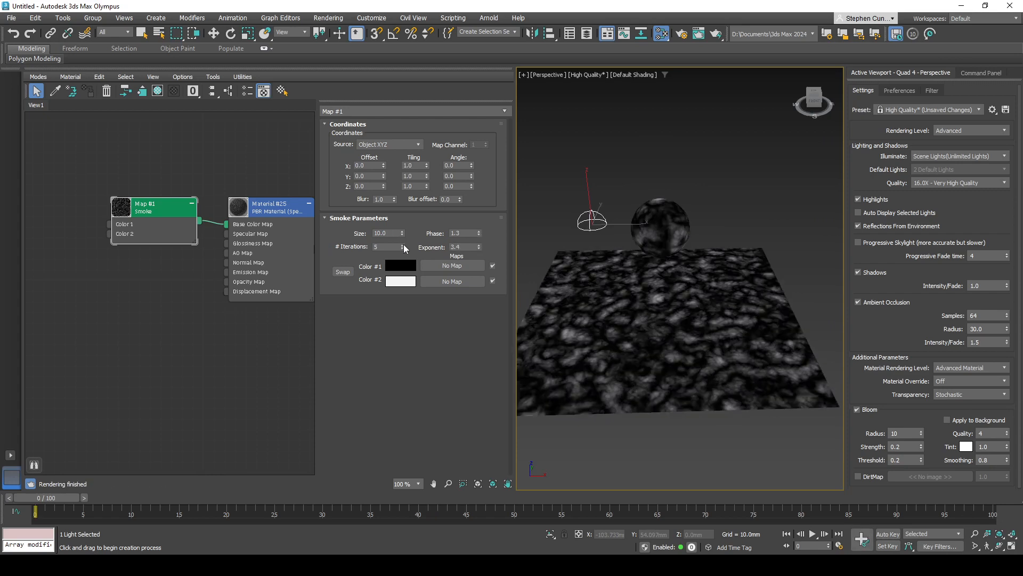
mouse_move(404, 244)
mouse_down()
mouse_move(403, 233)
mouse_move(404, 252)
mouse_move(404, 242)
mouse_up()
click(385, 233)
text(25)
key(Return)
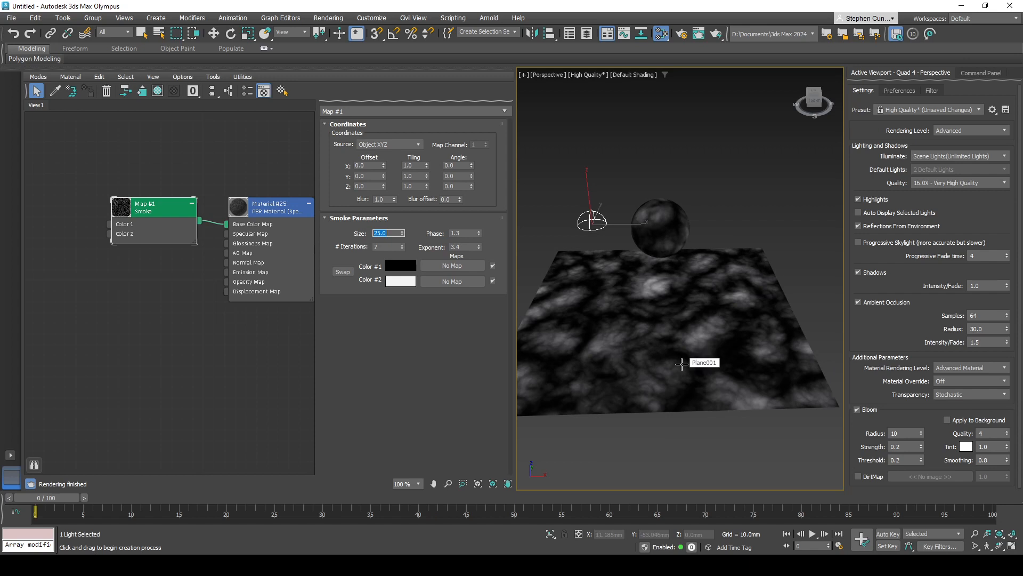
- Add a general ColorMap to the Smoke map's Color 1 input and reposition its node
drag(162, 218, 79, 206)
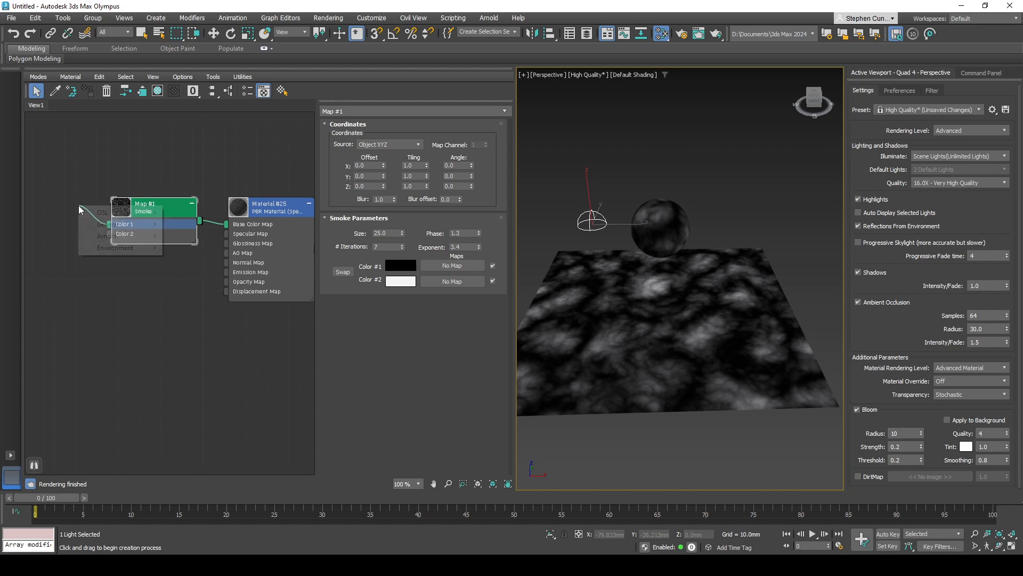
click(126, 310)
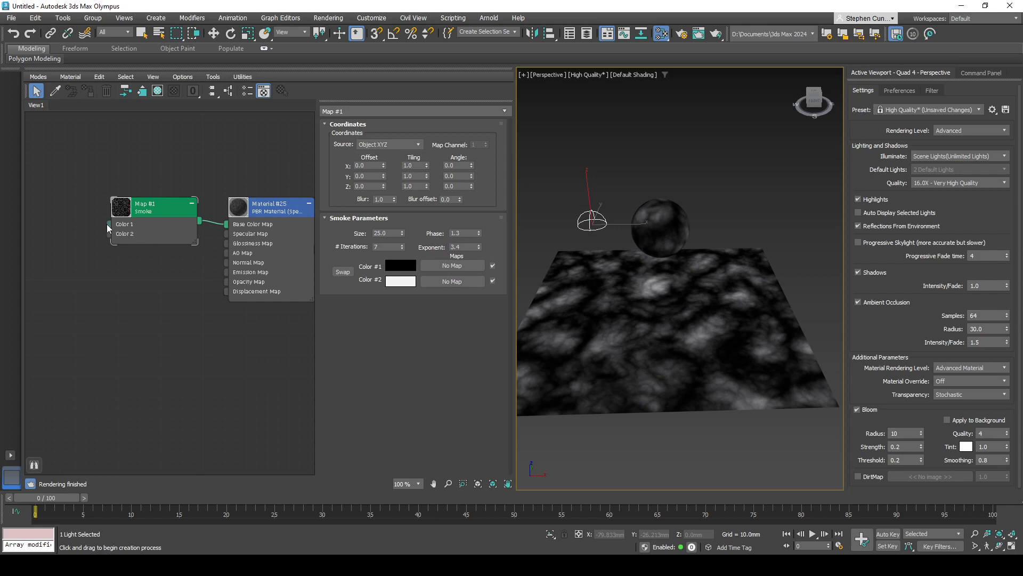
drag(108, 224, 55, 261)
mouse_move(102, 235)
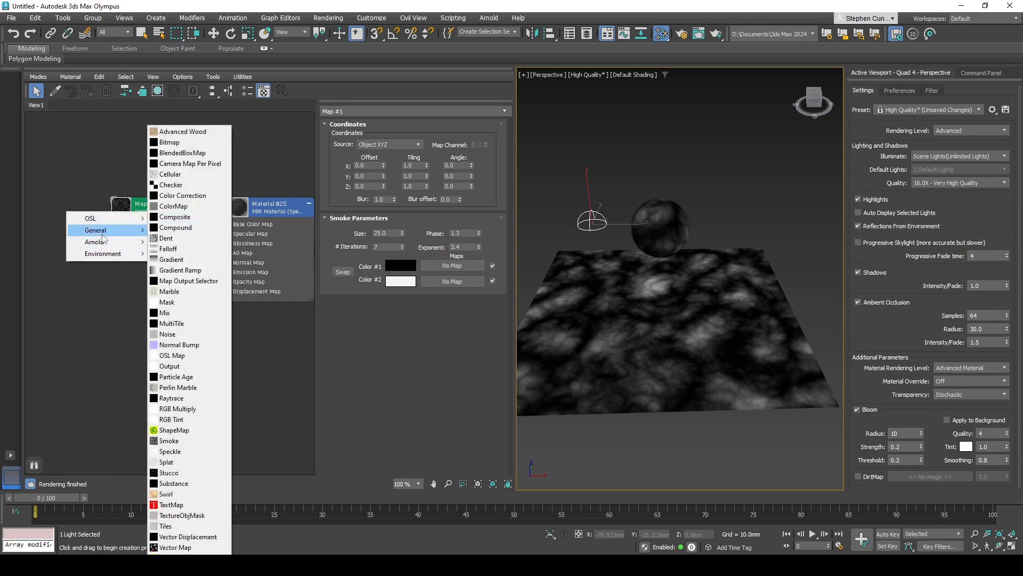
click(185, 207)
middle_drag(83, 294, 195, 310)
drag(187, 247, 167, 251)
- Set the solid color of the Color Map on Color 1 to dark red BF0000 and reposition its node above the Smoke map
click(458, 146)
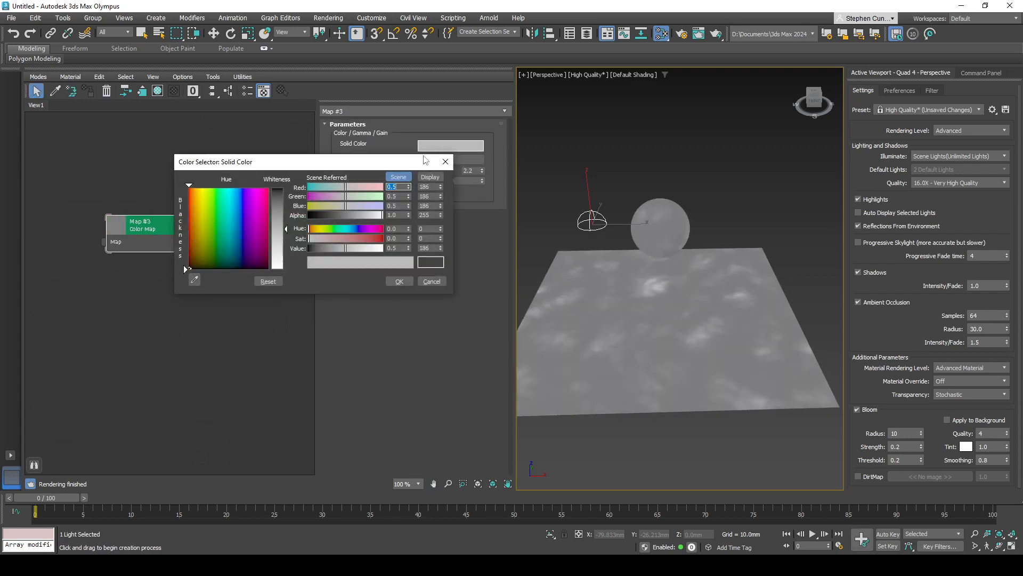
drag(221, 206, 186, 188)
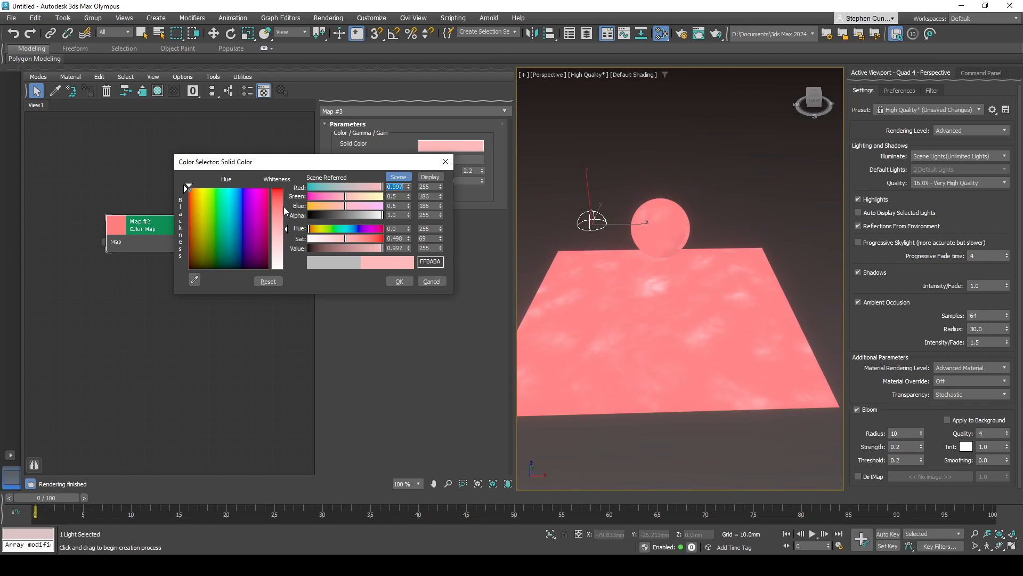
drag(286, 229, 285, 188)
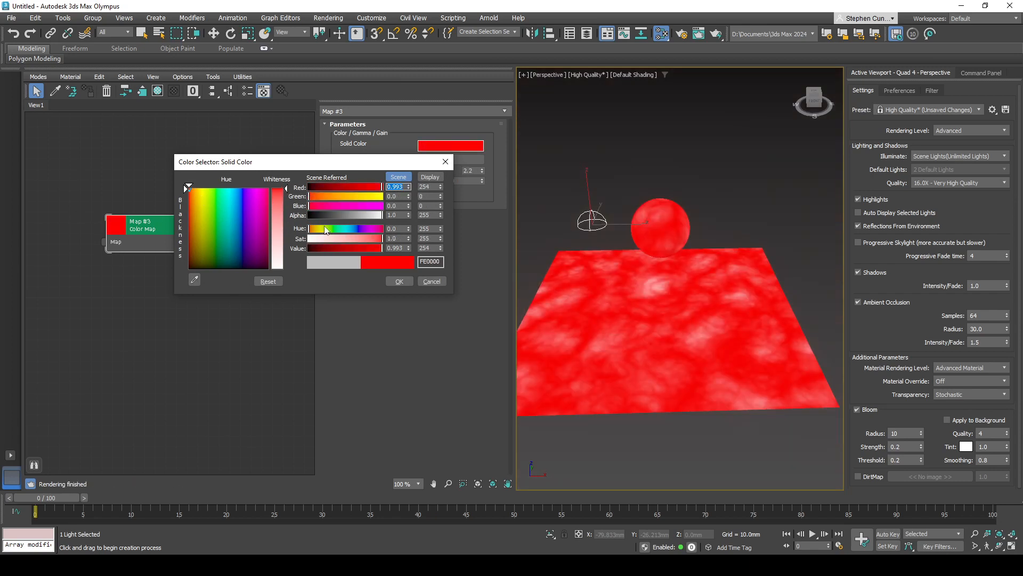
click(364, 248)
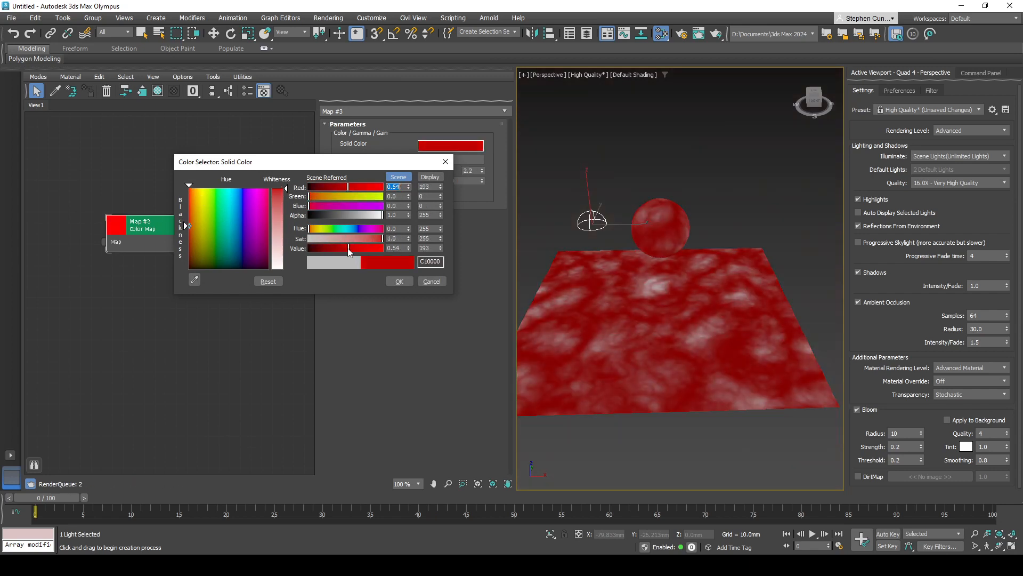
click(399, 281)
drag(153, 236, 159, 204)
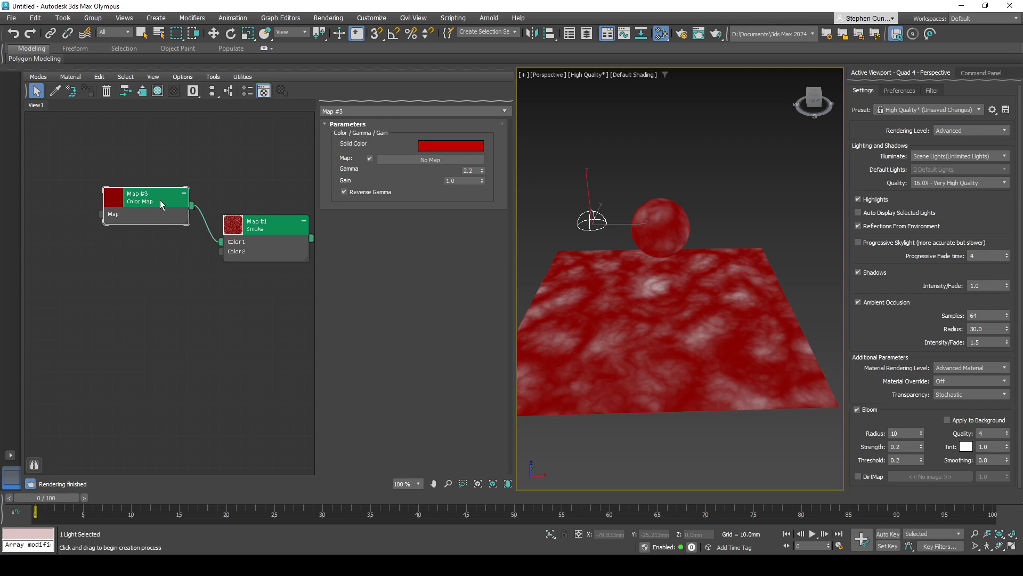
- Add a general ColorMap to the Smoke map's Color 2 input and align its node below the first Color Map
right_click(217, 252)
click(187, 260)
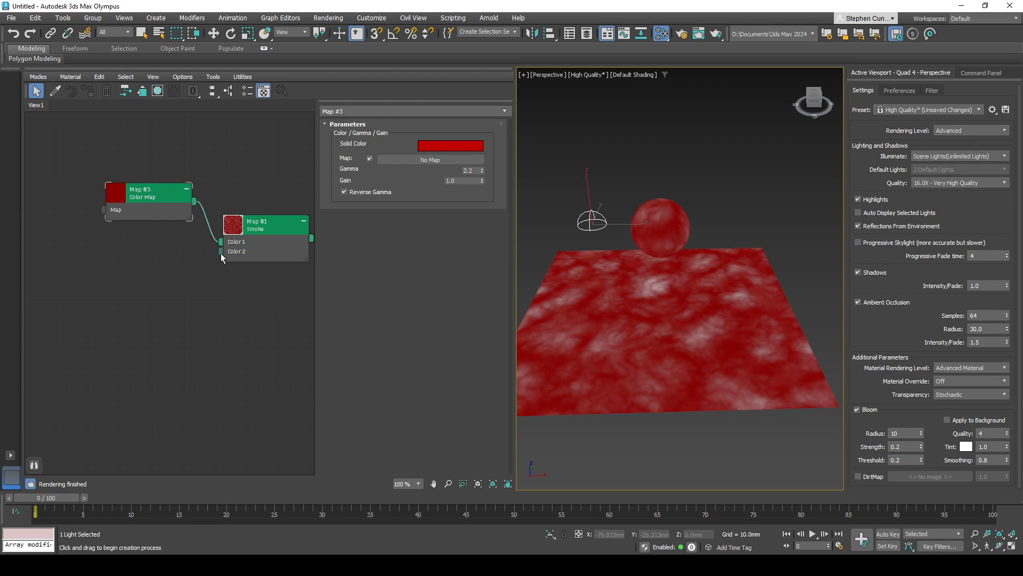
drag(221, 252, 161, 274)
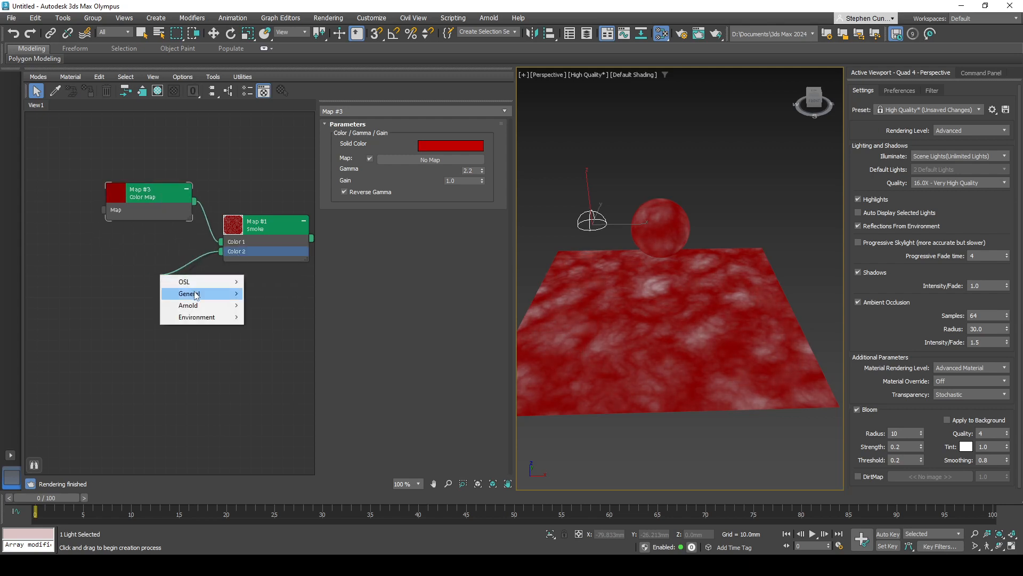
mouse_move(197, 293)
click(277, 206)
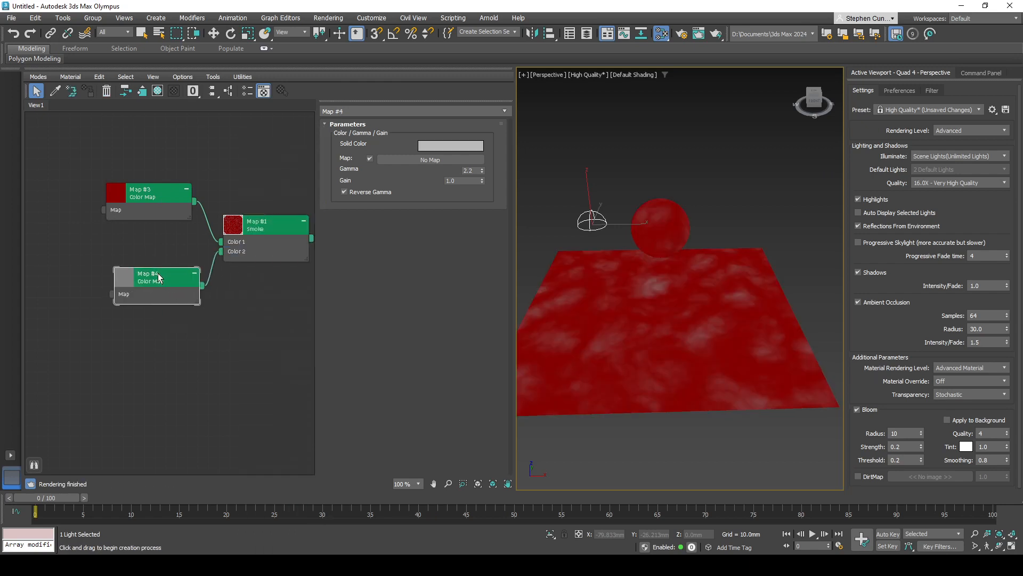
drag(157, 273, 143, 284)
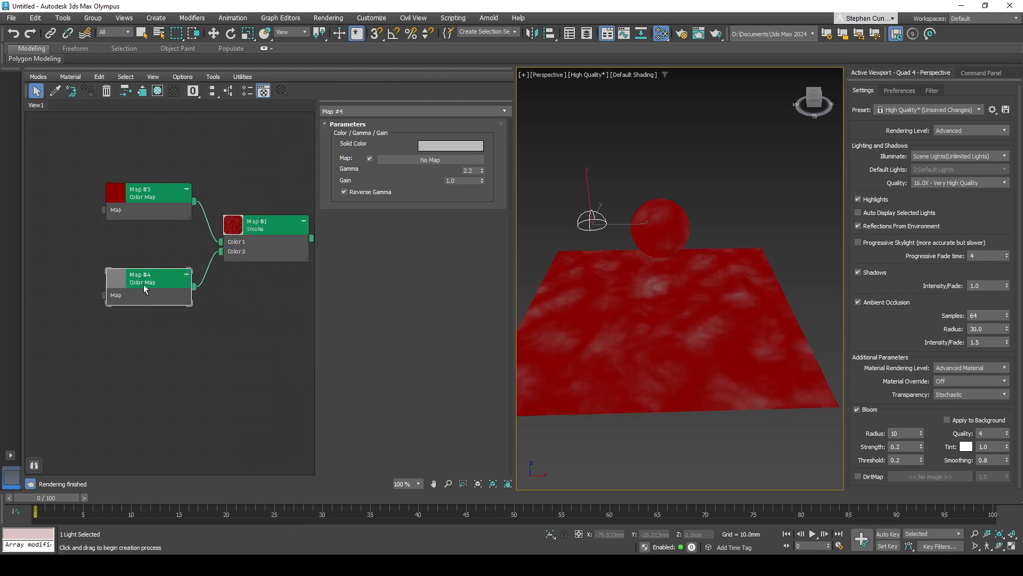
- Set the solid color of the Color Map on Color 2 to bright yellow-green, fully saturated
click(438, 153)
click(178, 193)
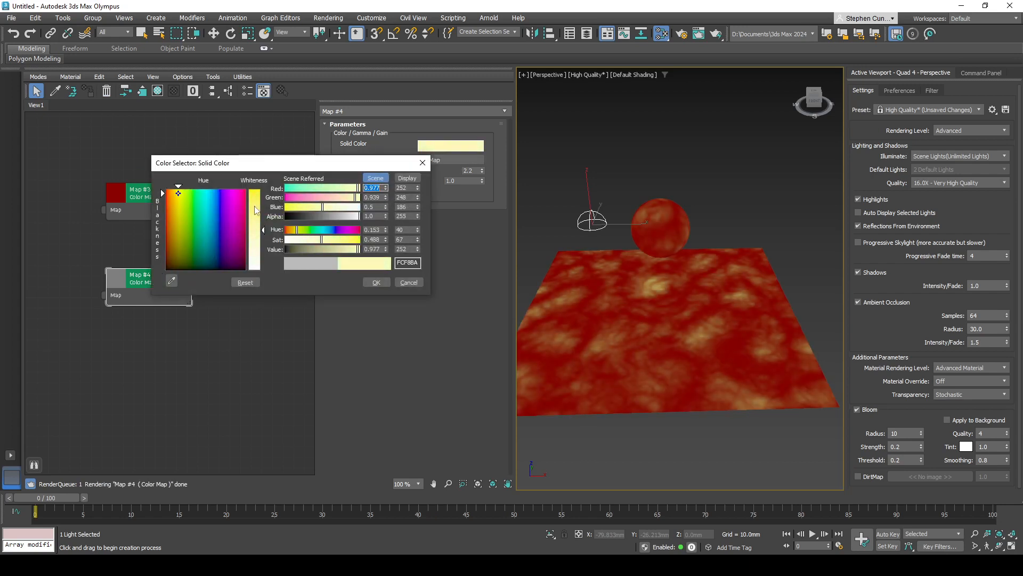
drag(256, 210, 259, 188)
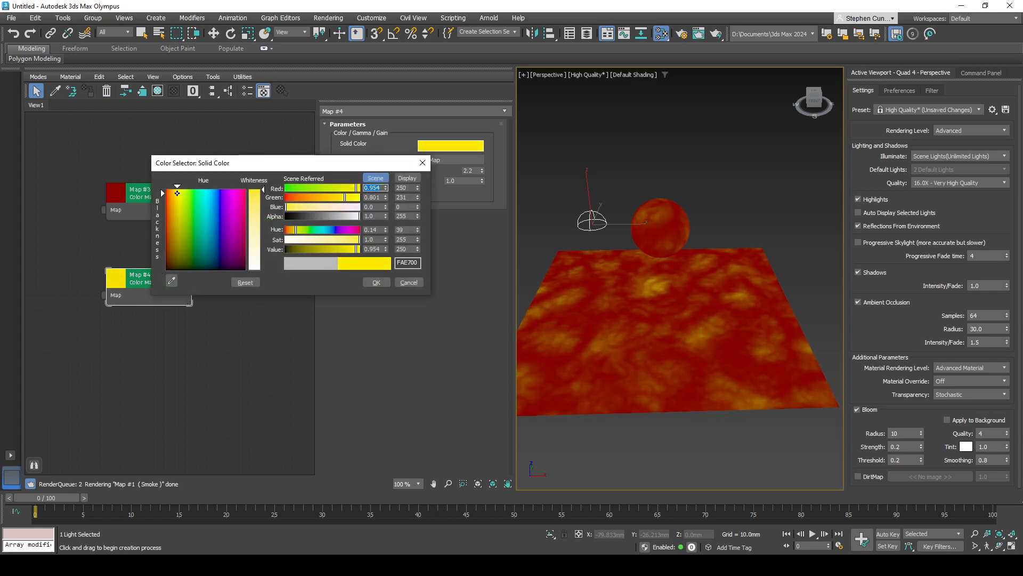
drag(178, 193, 184, 189)
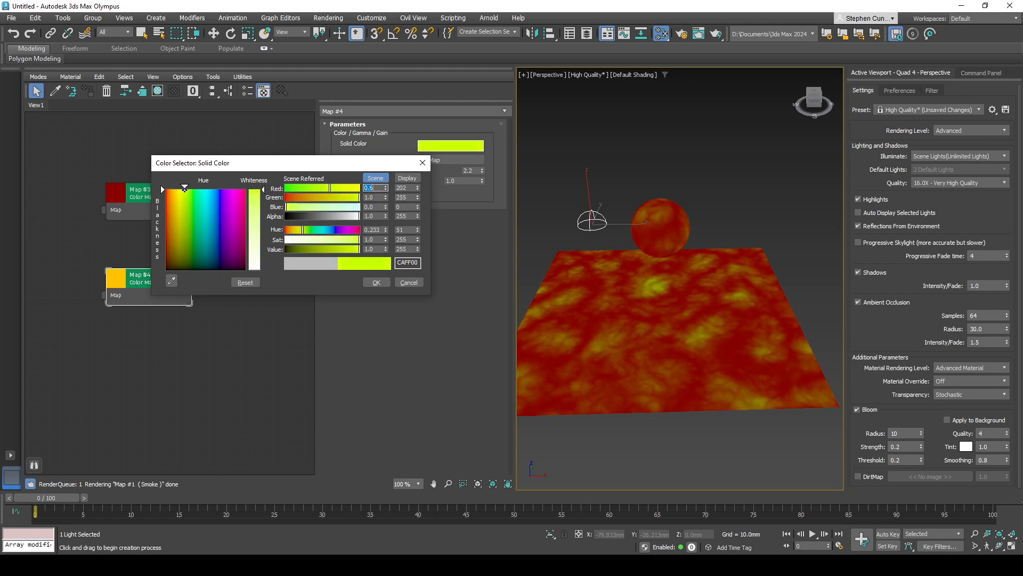
click(376, 282)
- Change the solid color of the Color Map on Color 1 to red-orange E64900
click(165, 206)
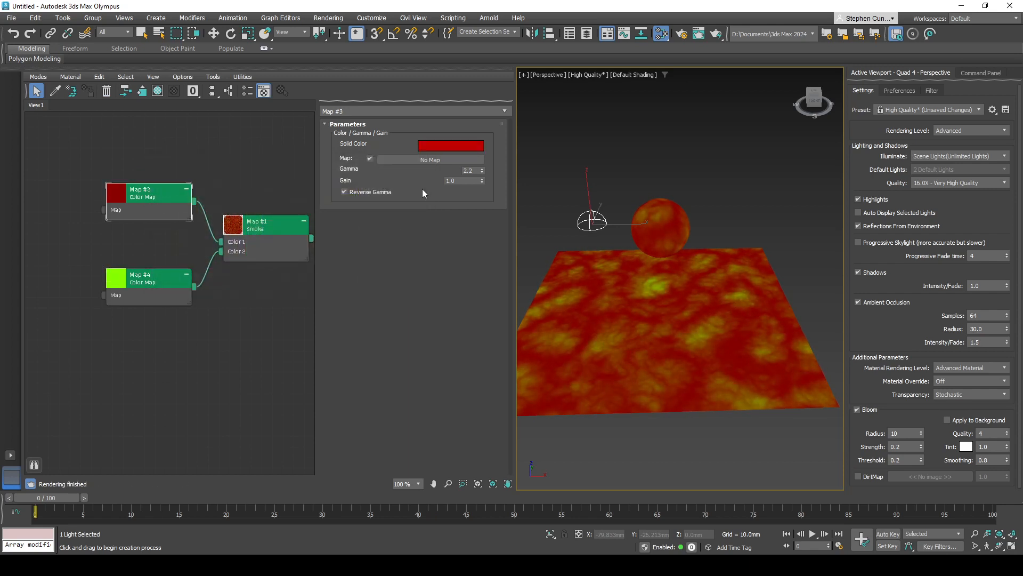
click(433, 145)
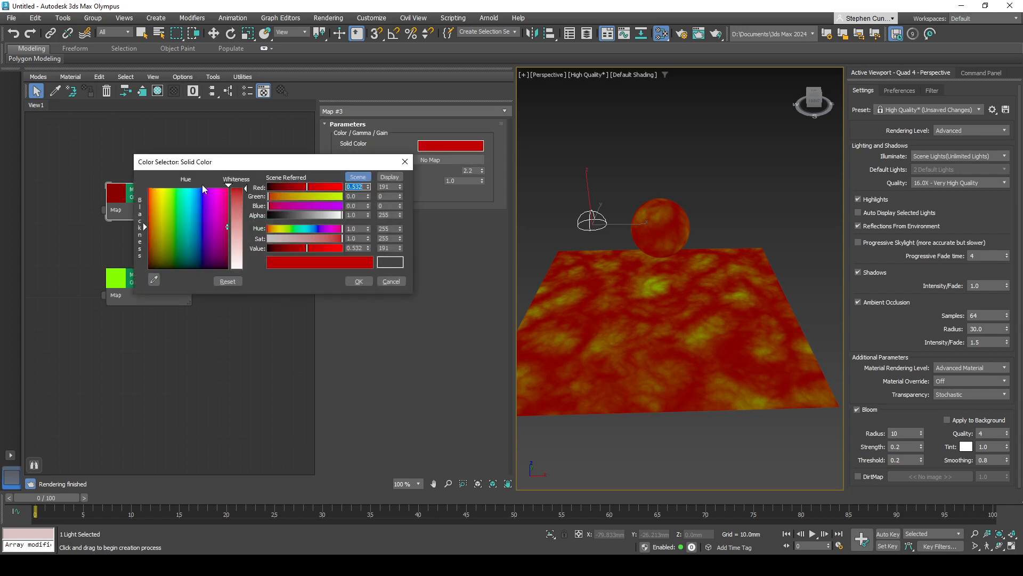
drag(202, 188, 149, 187)
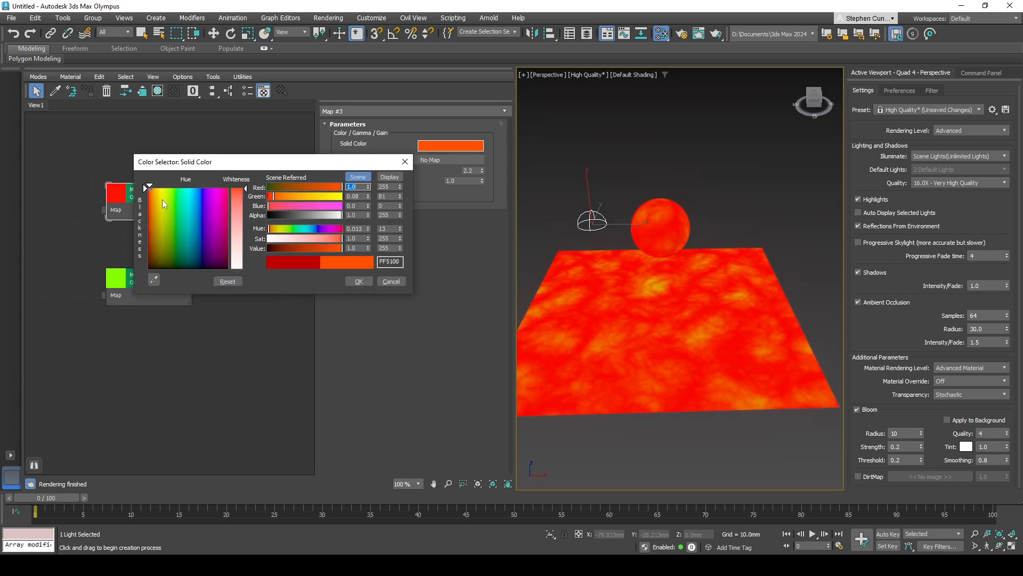
drag(338, 249, 329, 248)
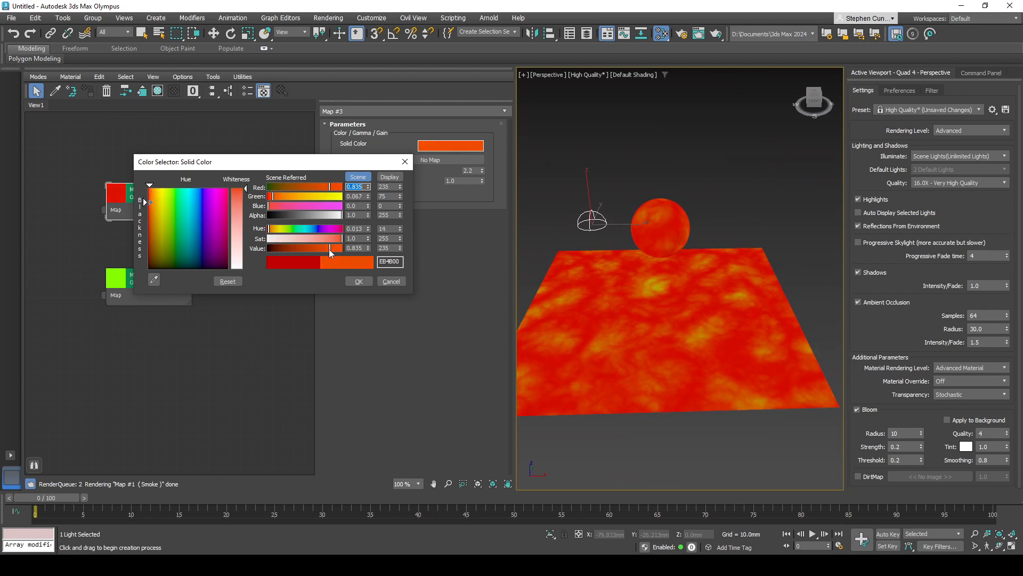
click(359, 281)
- Change the solid color of the Color Map on Color 2 to a saturated, slightly darkened yellow
click(171, 293)
click(450, 146)
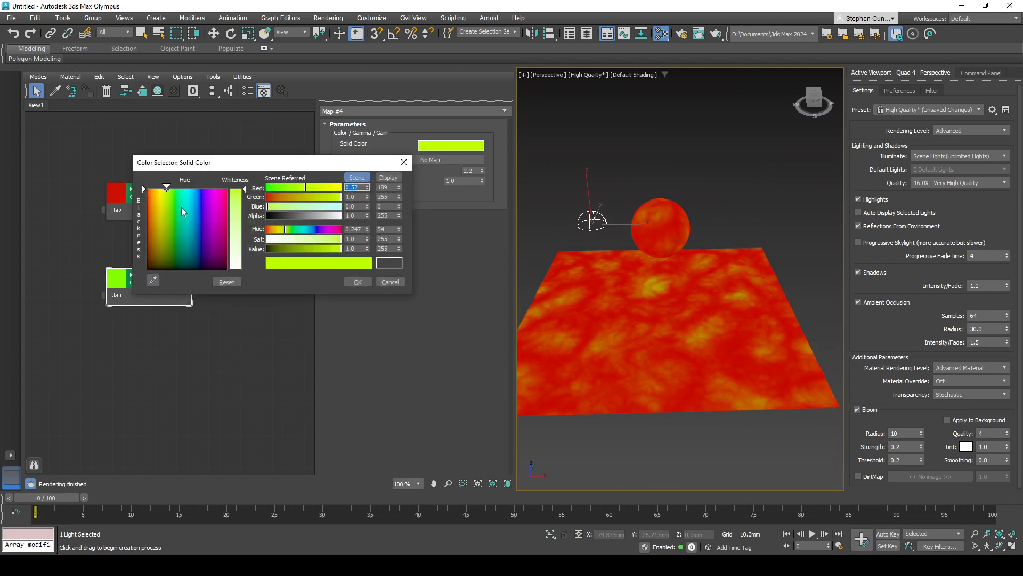
drag(168, 189, 160, 187)
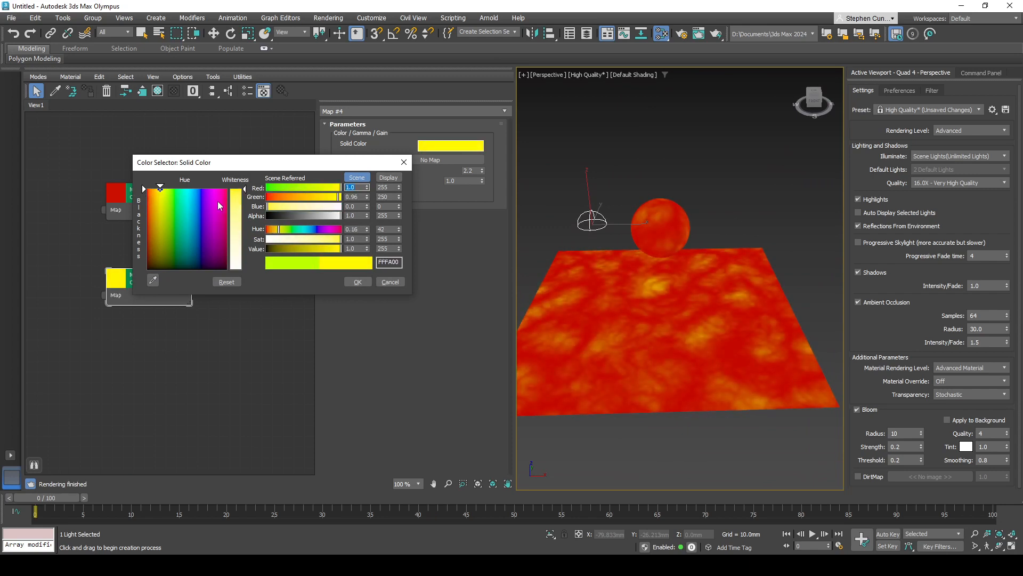
drag(337, 250, 337, 251)
click(357, 282)
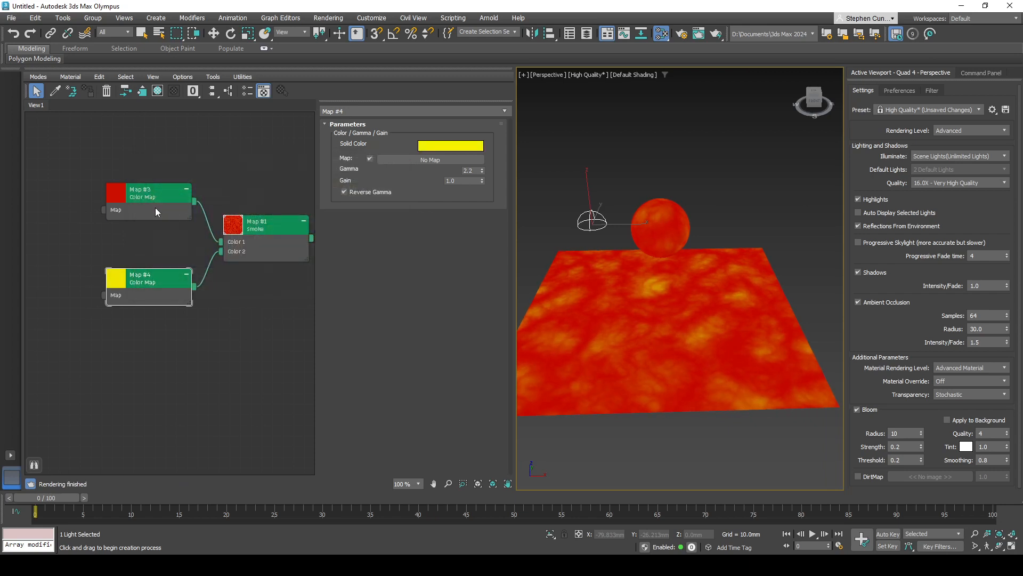
- Set the Smoke map's size to 28.2, phase to 3.2 and exponent to 2.3
middle_drag(222, 280, 206, 282)
double_click(151, 195)
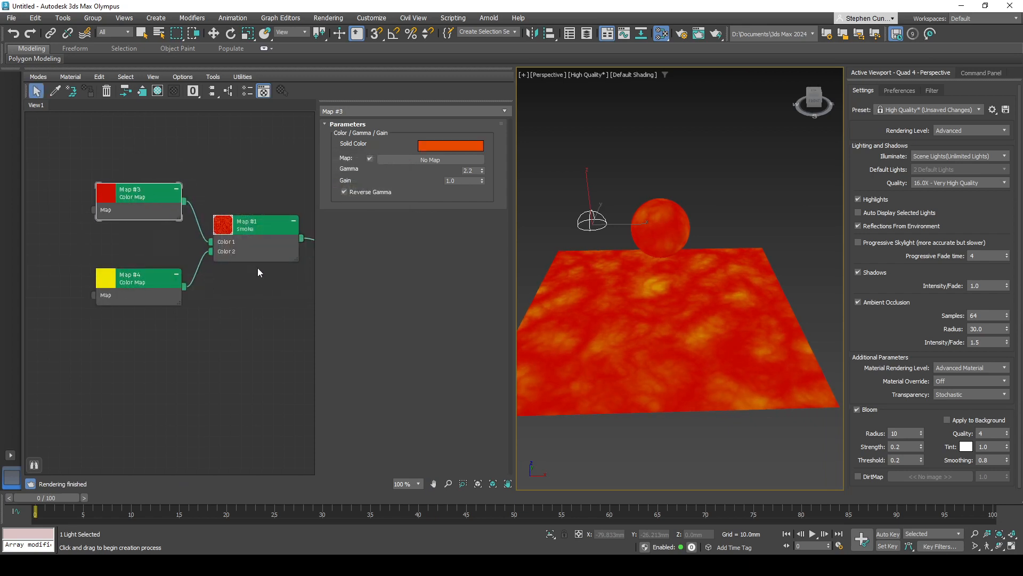
click(260, 272)
double_click(265, 250)
middle_drag(269, 276, 205, 270)
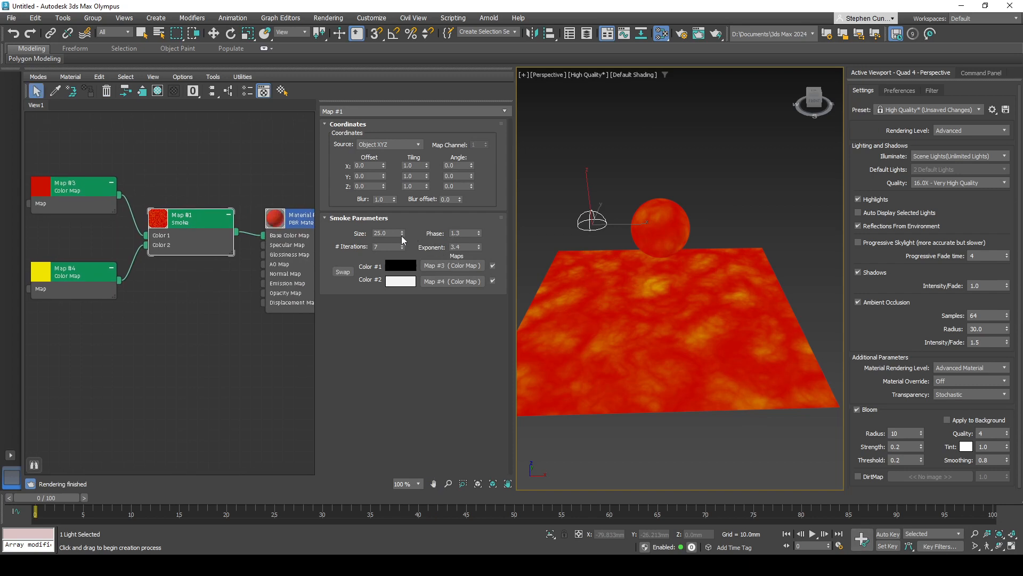
drag(402, 233, 403, 216)
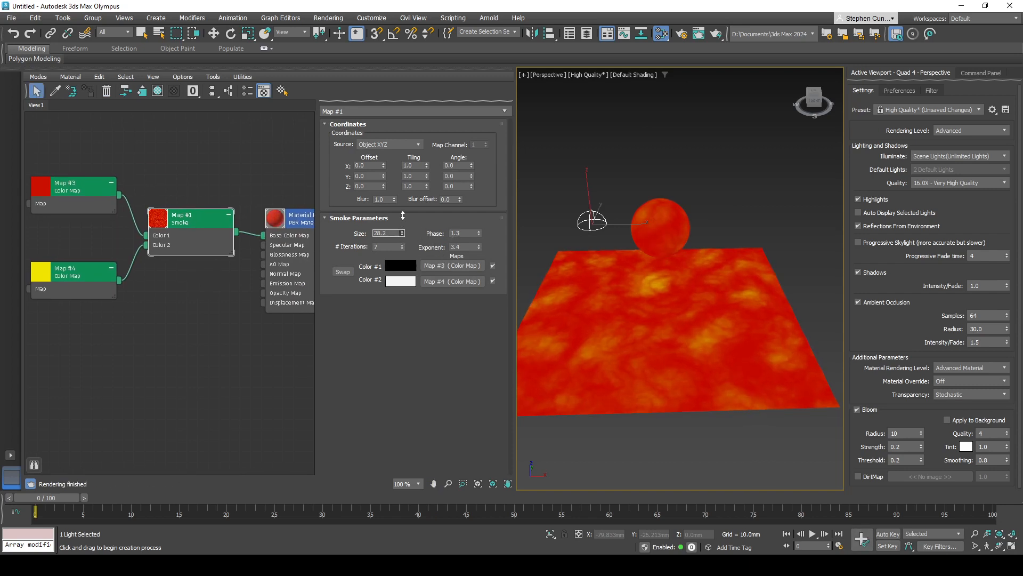
mouse_move(477, 236)
mouse_down()
mouse_move(479, 222)
mouse_move(478, 255)
mouse_up()
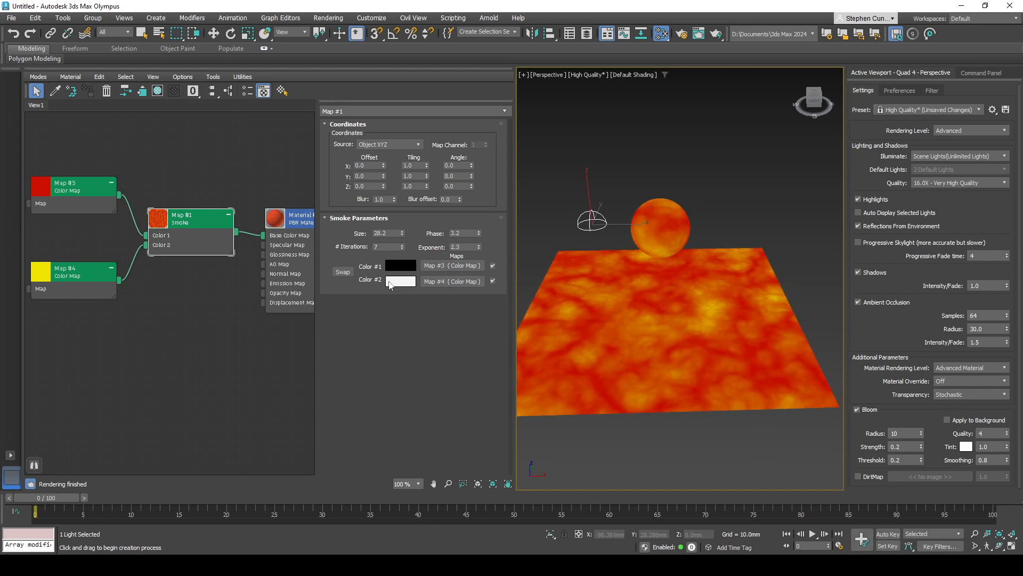
- Try swapping the Smoke map's Color 1 and Color 2 so that yellow becomes the first color
click(340, 272)
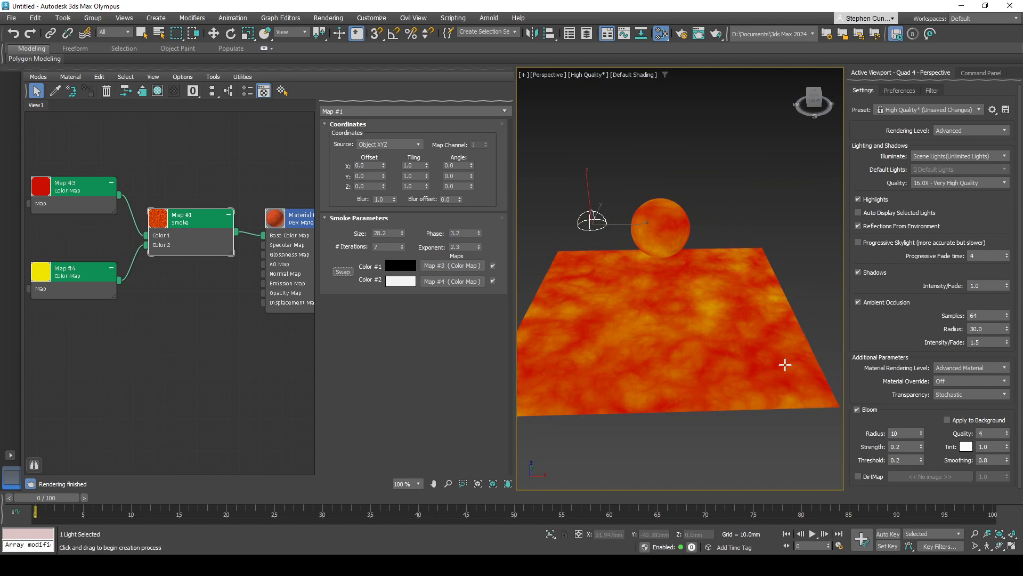
middle_drag(685, 339, 695, 337)
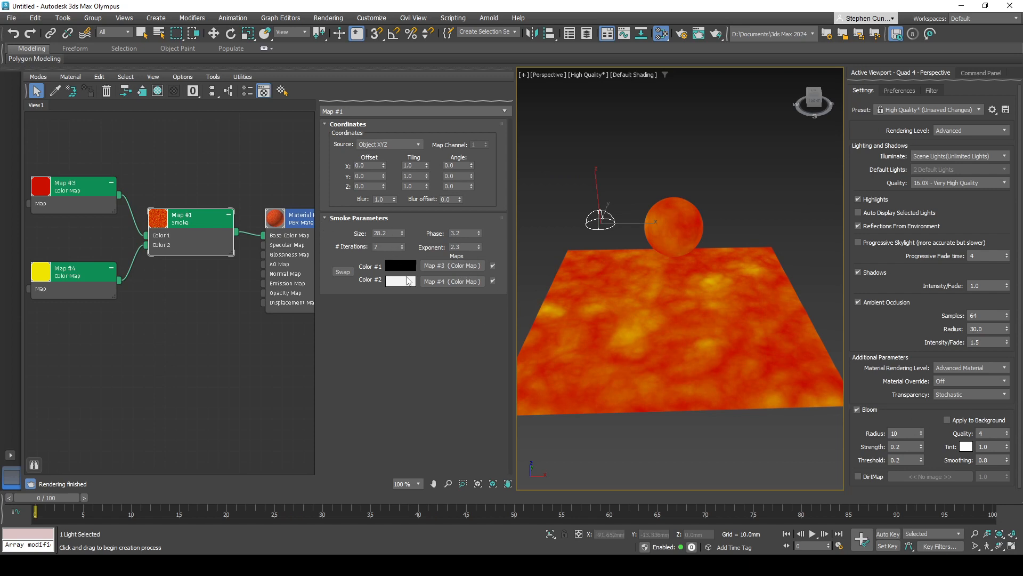
click(341, 272)
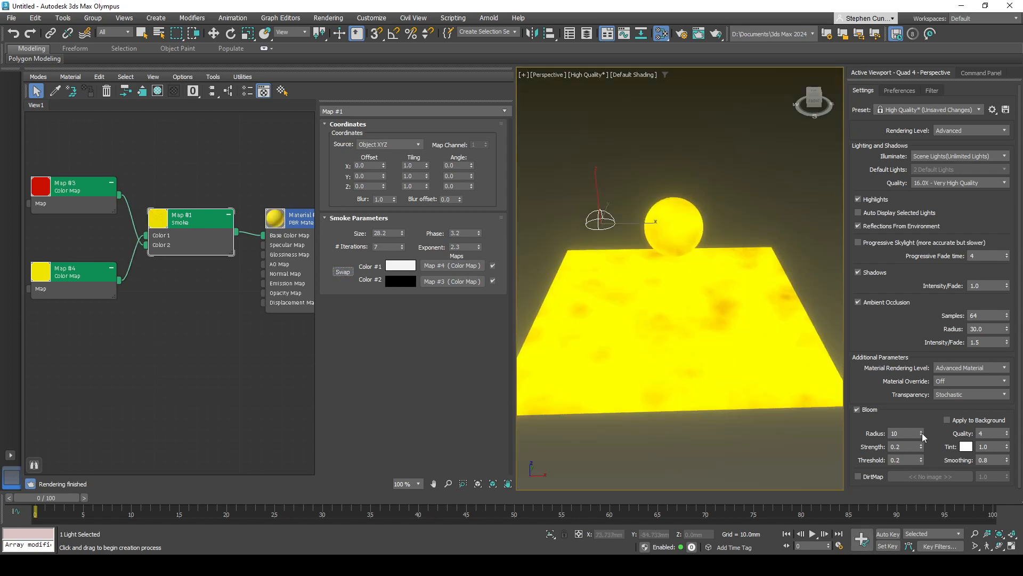
- Set the viewport Bloom radius to 7 with Apply to Background enabled, and swap the Smoke map's colors back
drag(920, 433, 923, 434)
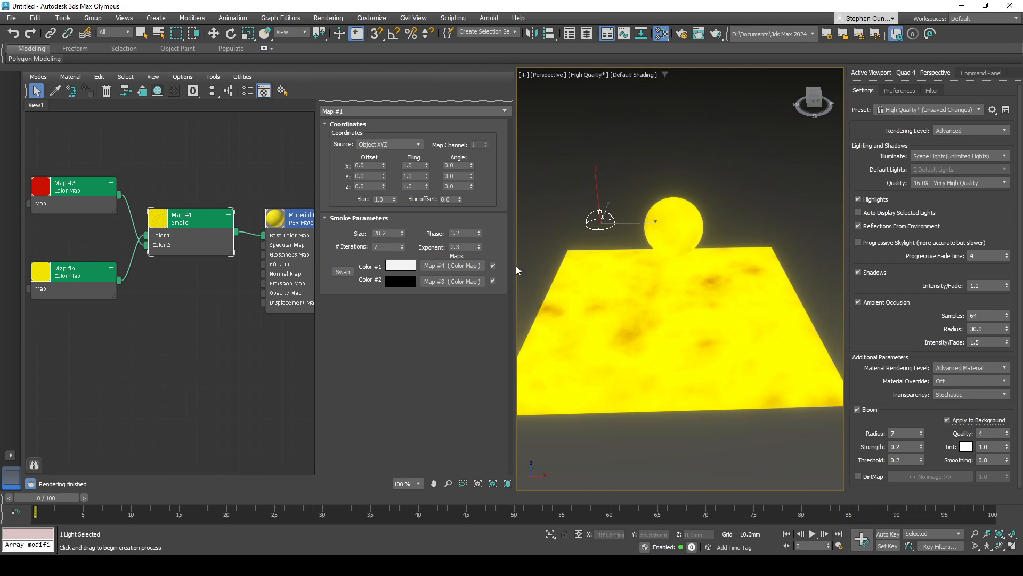
click(343, 272)
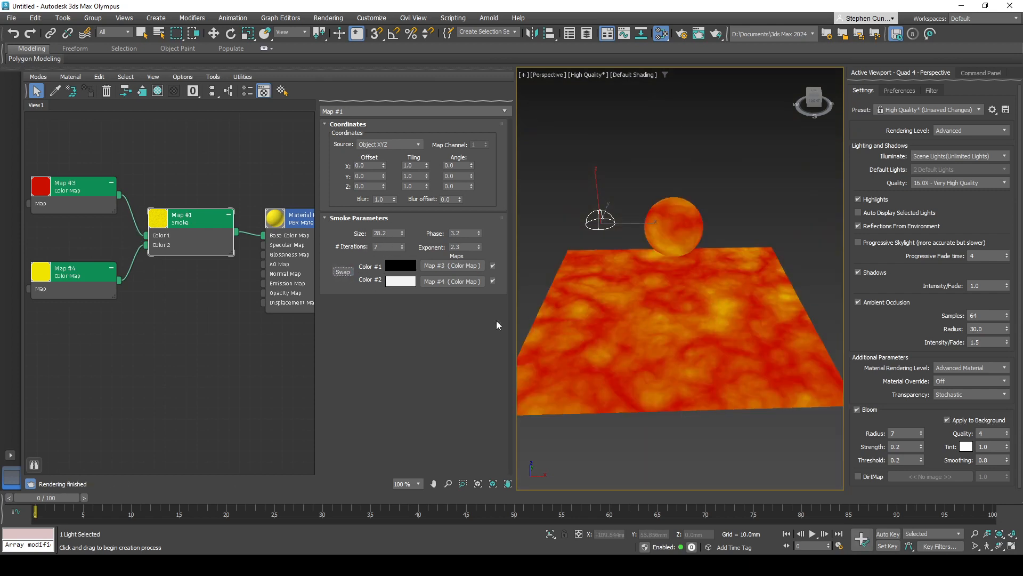
- Space the PBR material node away from the Smoke map and connect the Smoke map to the material's Emission Map input
middle_drag(272, 350, 239, 344)
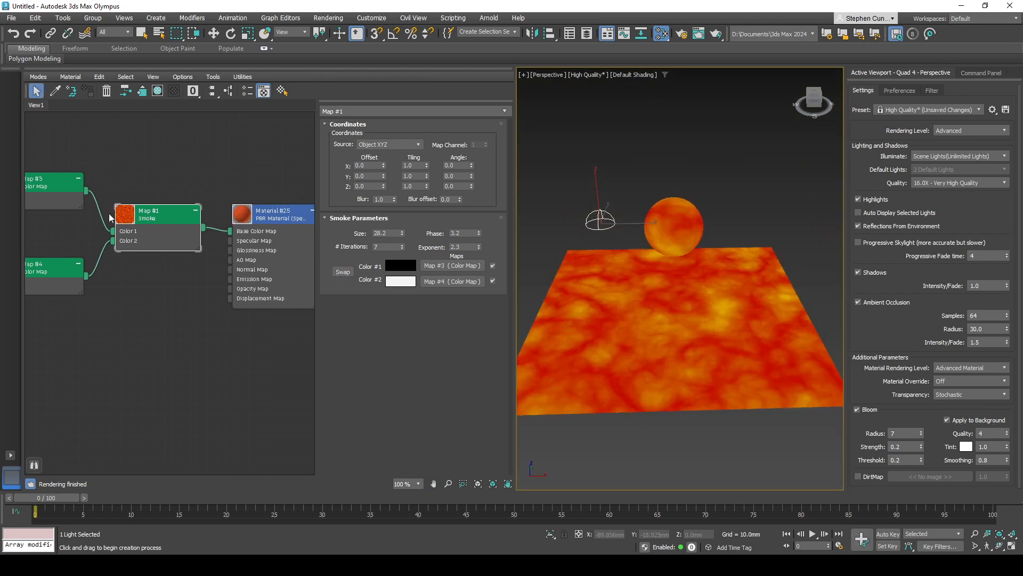
middle_drag(111, 241, 161, 246)
middle_drag(216, 292, 156, 289)
drag(294, 258, 316, 261)
middle_drag(287, 268, 248, 262)
drag(249, 262, 270, 261)
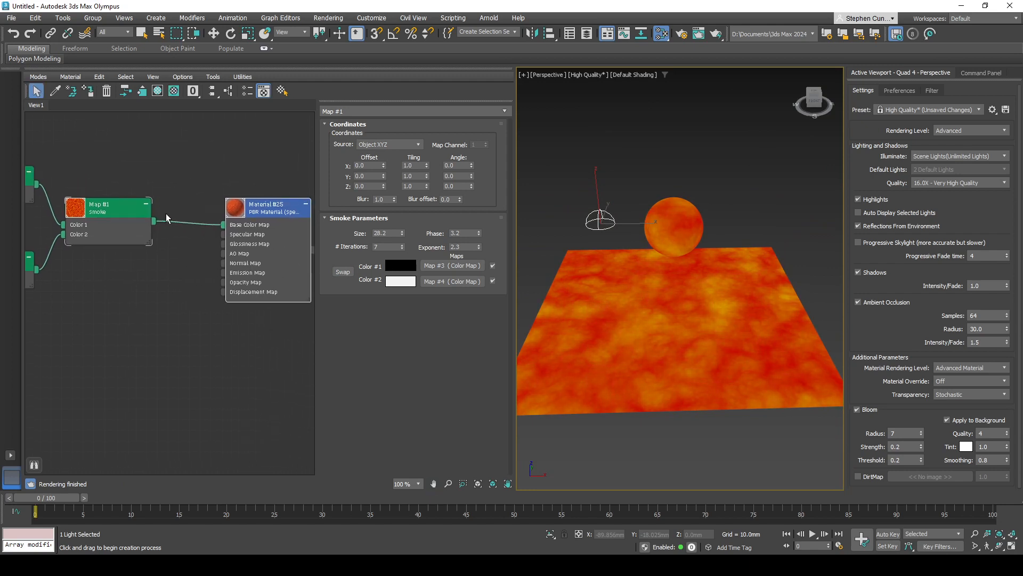
drag(166, 223, 224, 272)
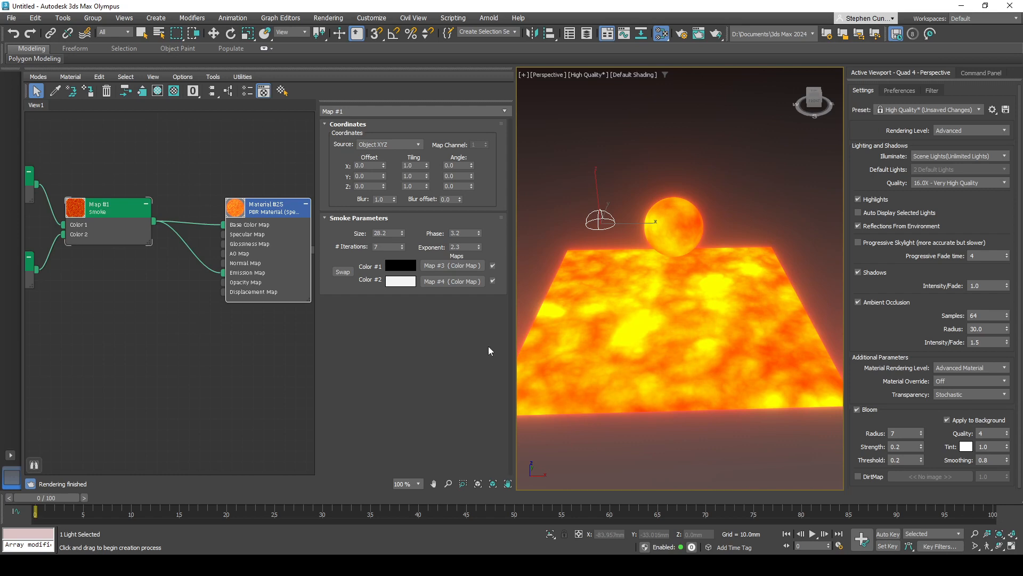
- Select the sphere and examine the emissive material on the sphere and plane from several angles and distances
alt+middle_drag(681, 356, 718, 285)
key(Delete)
key(w)
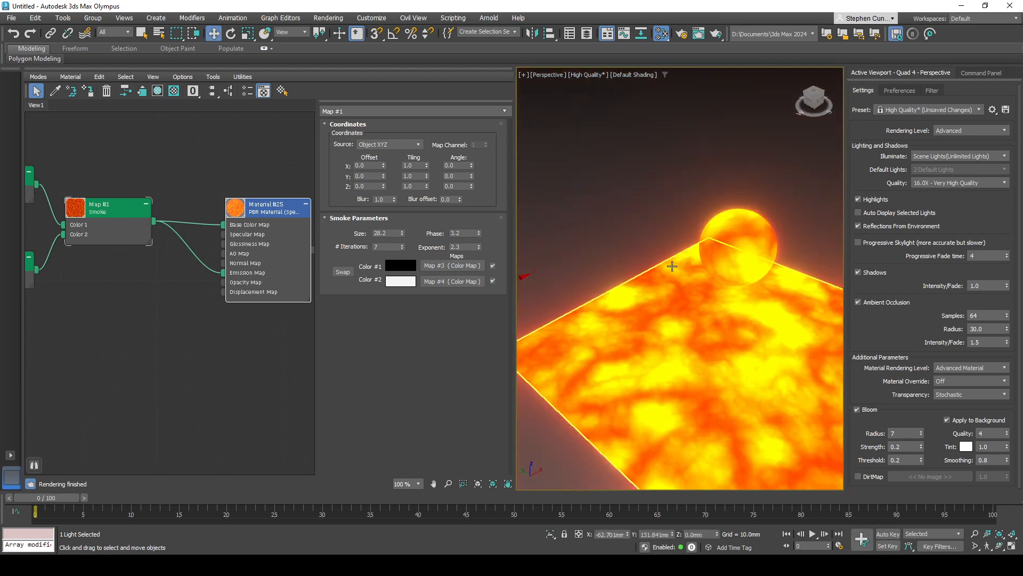
click(734, 254)
middle_drag(732, 256, 713, 256)
scroll(714, 256, up, 2)
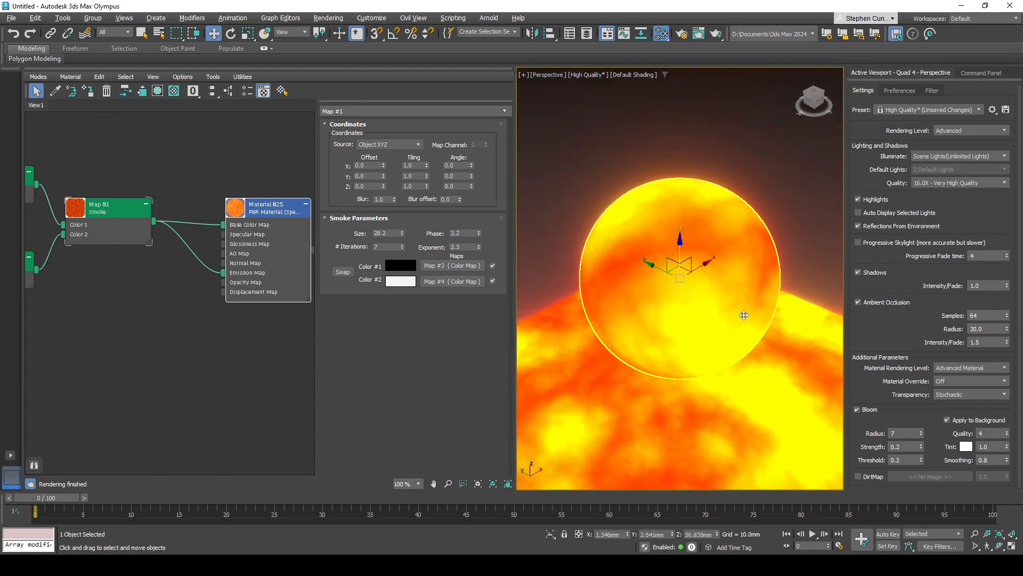
scroll(693, 282, down, 8)
mouse_move(680, 321)
alt+middle_down()
mouse_move(698, 300)
mouse_move(669, 324)
alt+middle_up()
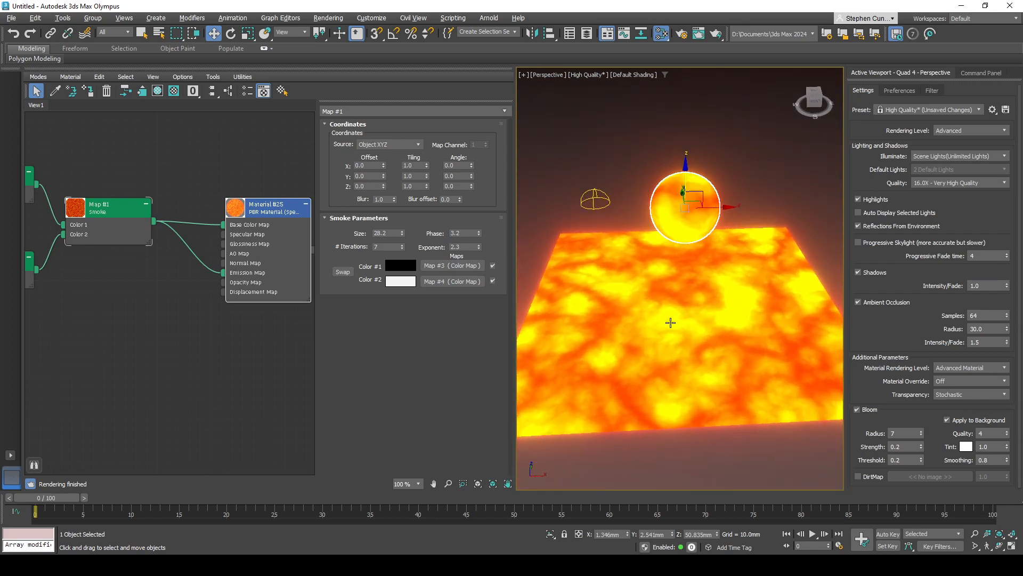
middle_drag(212, 318, 176, 327)
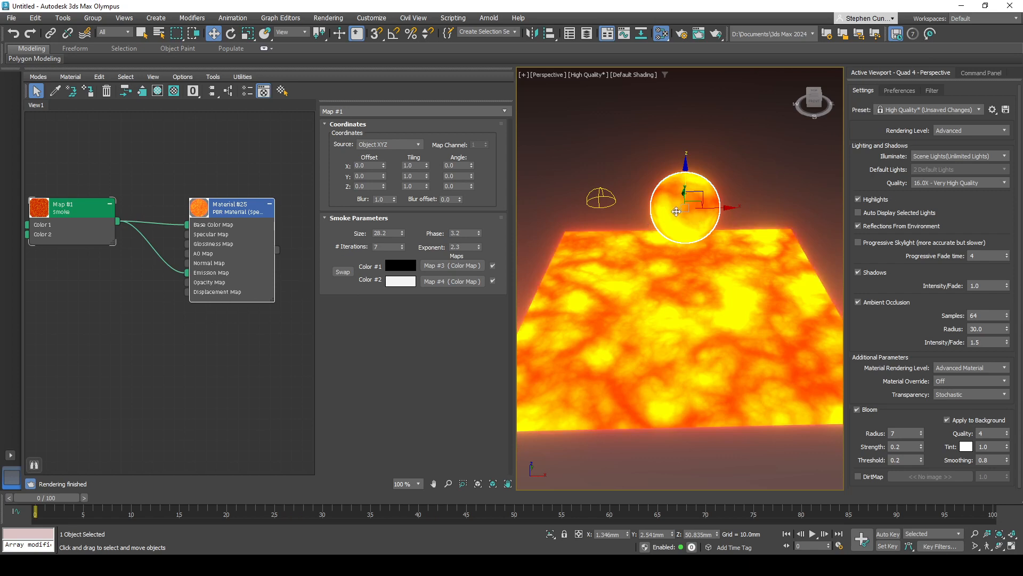
- Select both the plane and the sphere and add a Displace modifier to them
click(676, 213)
ctrl+click(678, 211)
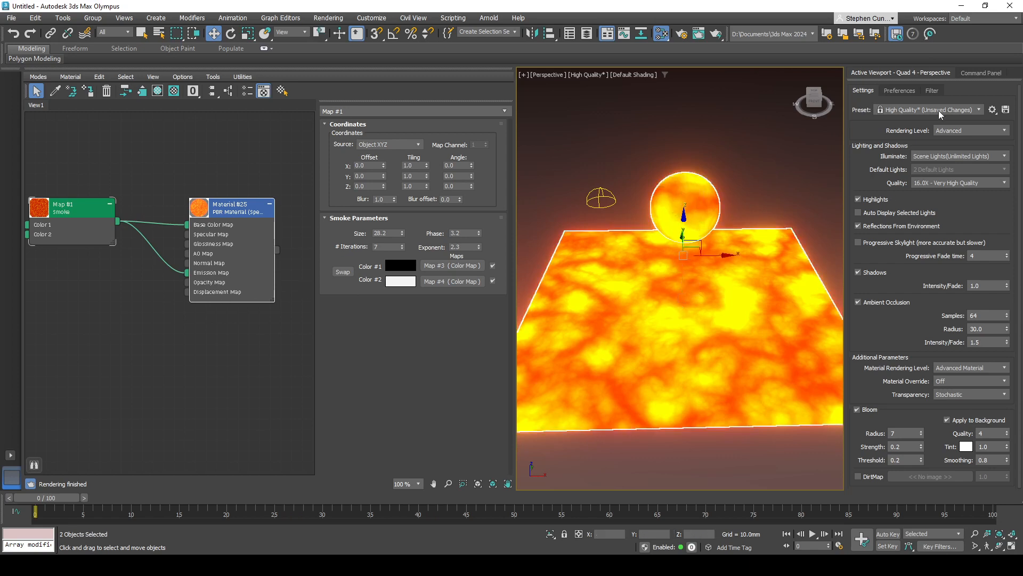
click(972, 74)
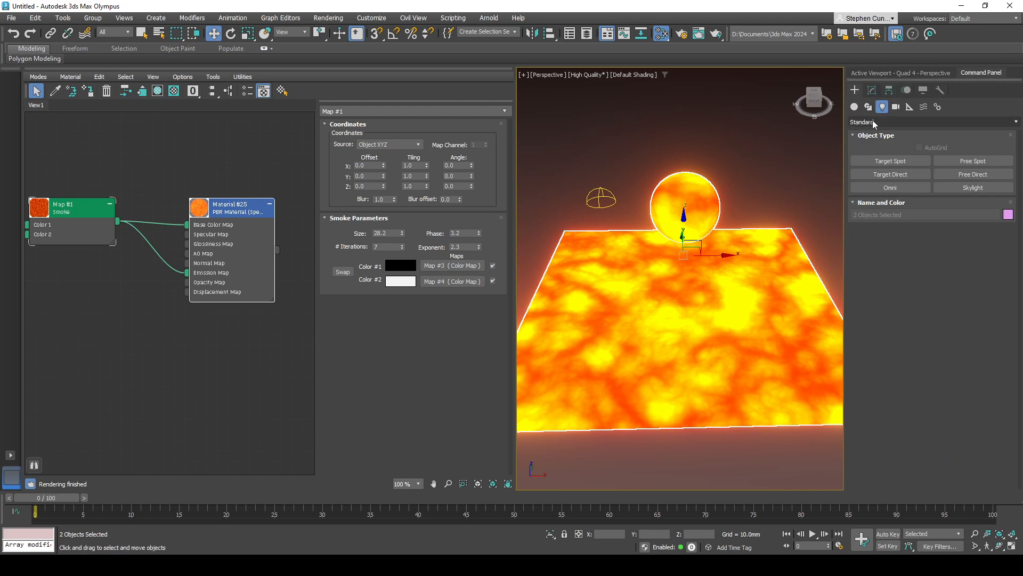
click(872, 90)
click(876, 120)
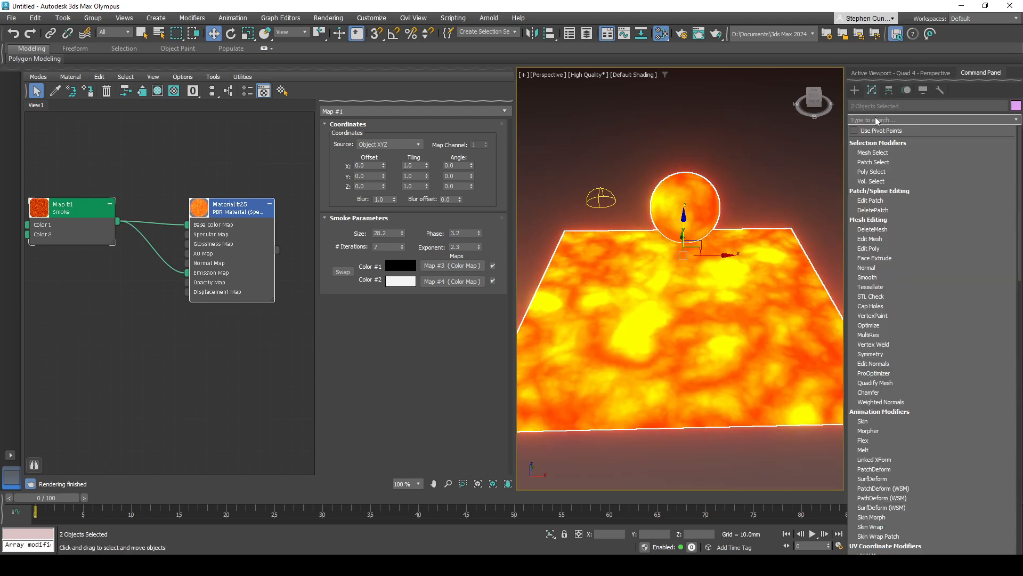
text(dis)
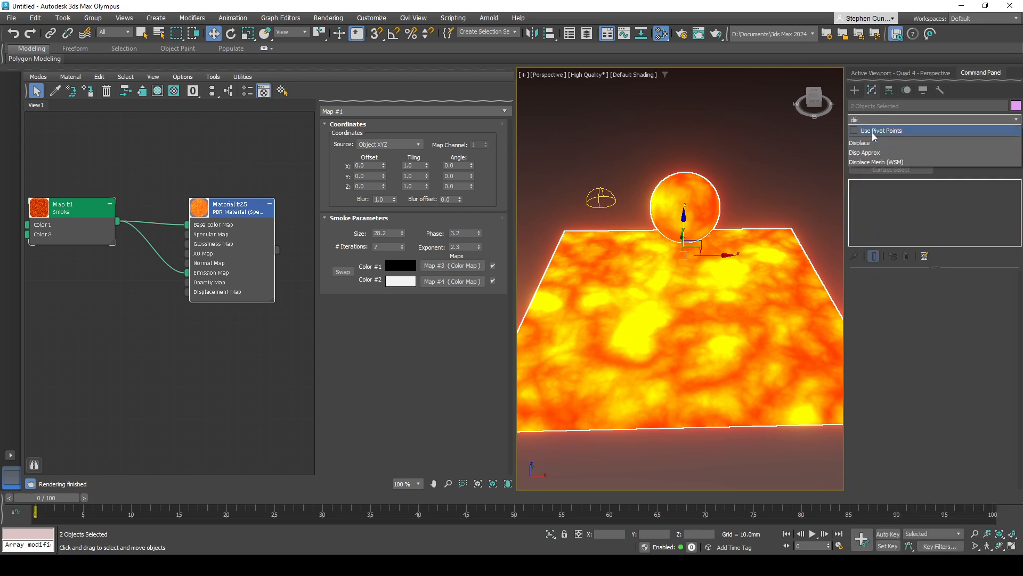
click(863, 144)
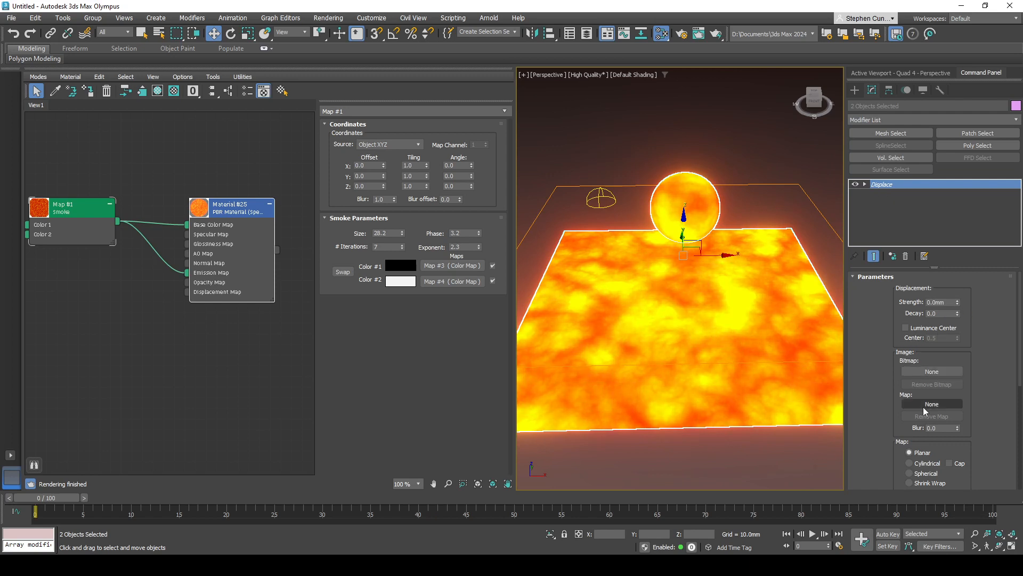
- Add a Color Correction map fed by the Smoke map, place it below the Smoke node, and set its channels to Monochrome
middle_drag(162, 314, 214, 267)
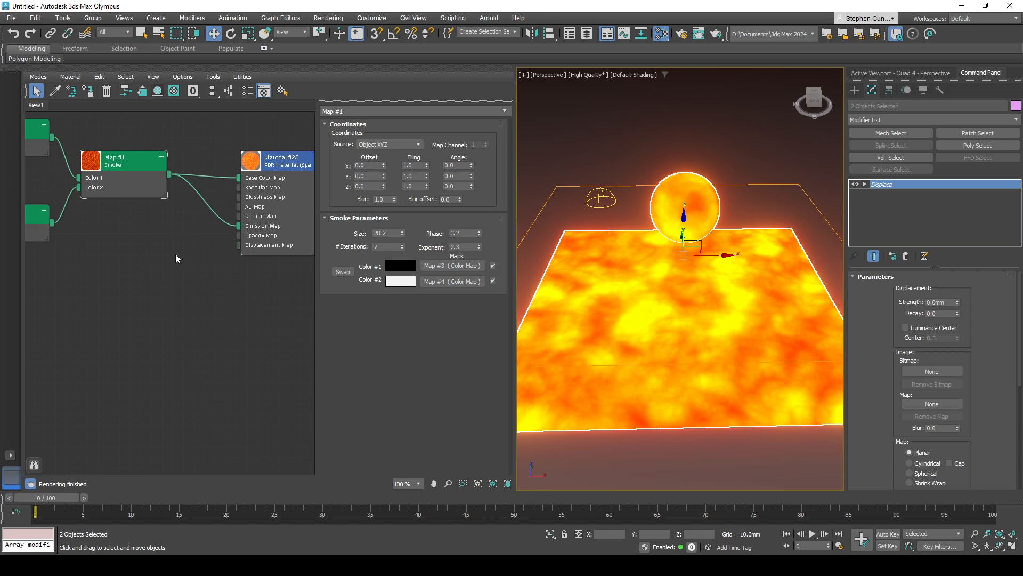
middle_drag(114, 225, 197, 242)
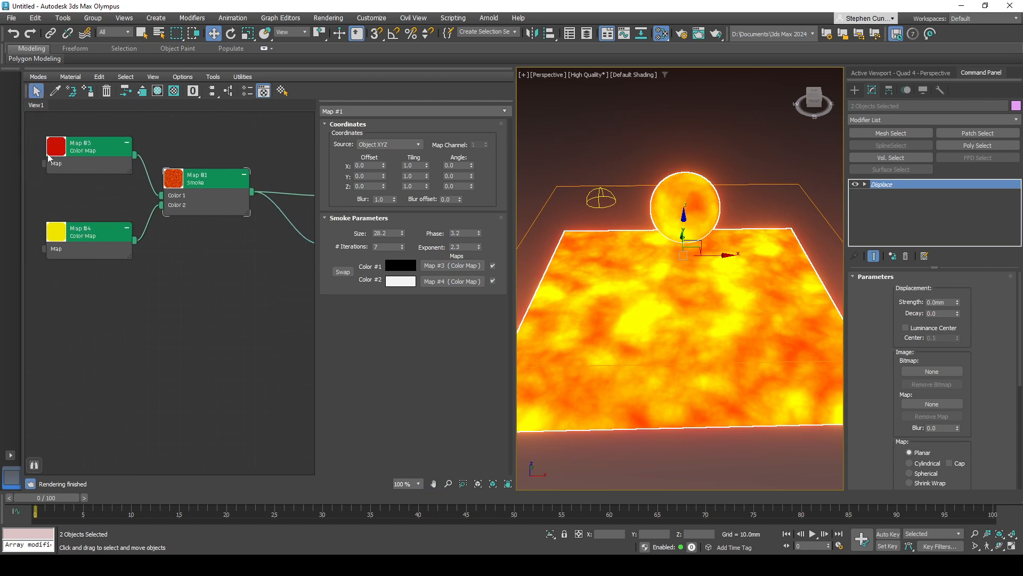
middle_drag(248, 266, 155, 224)
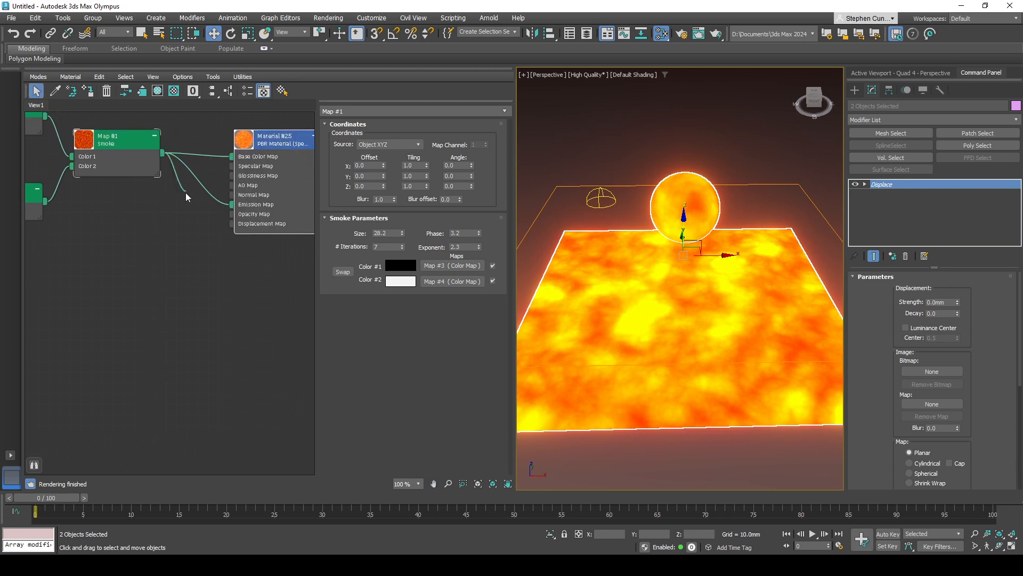
drag(185, 192, 109, 239)
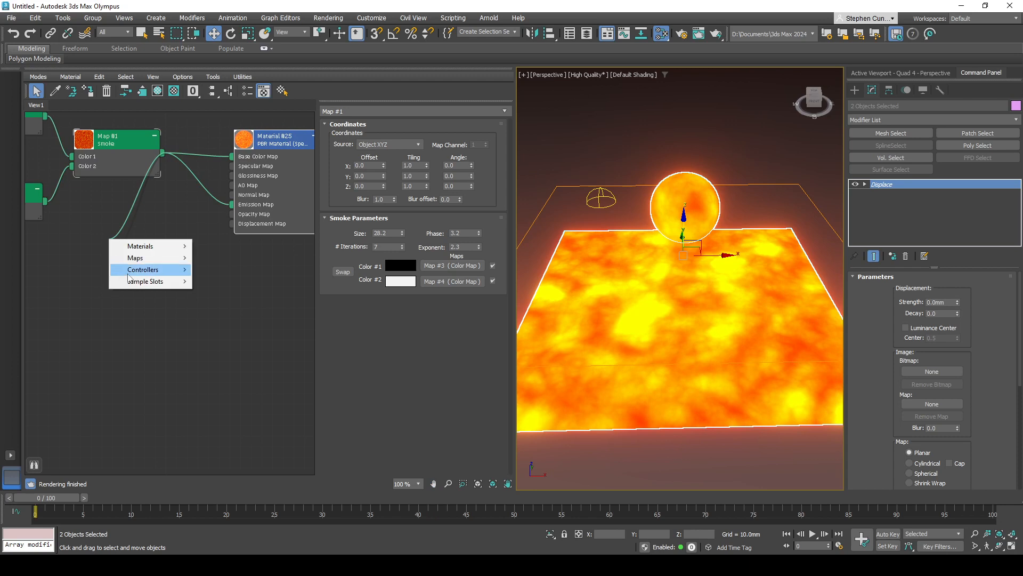
mouse_move(160, 258)
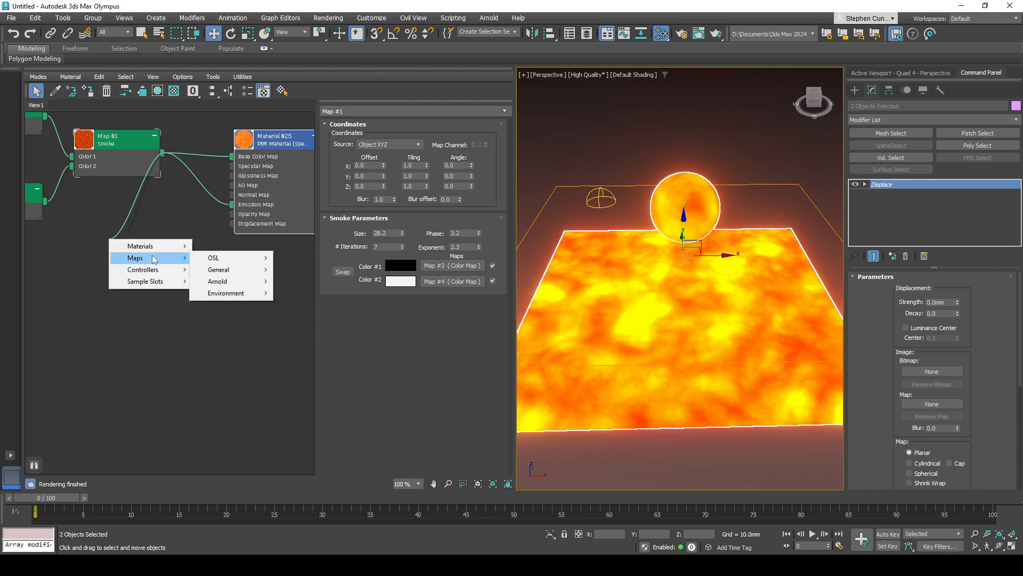
mouse_move(237, 270)
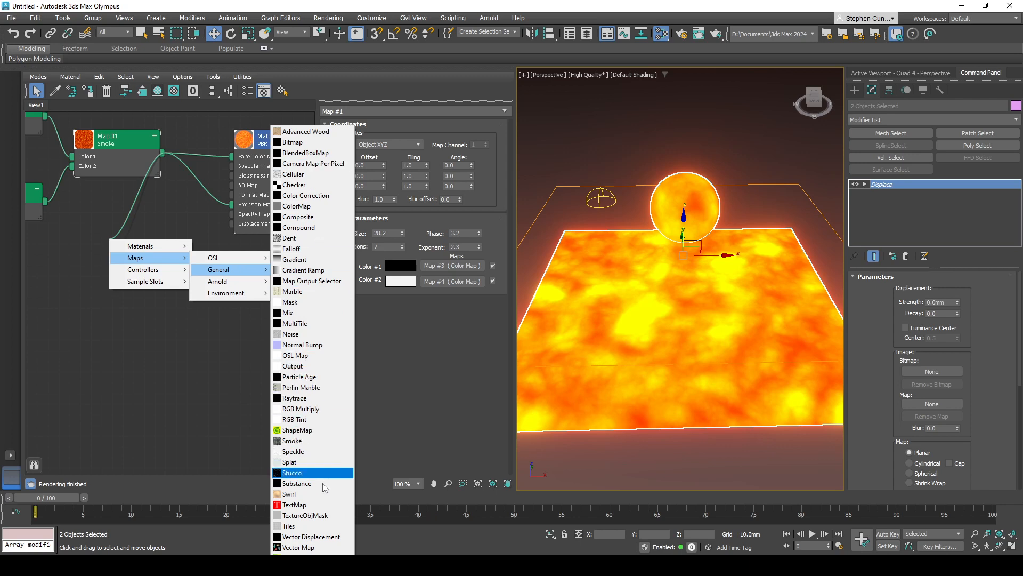
click(309, 195)
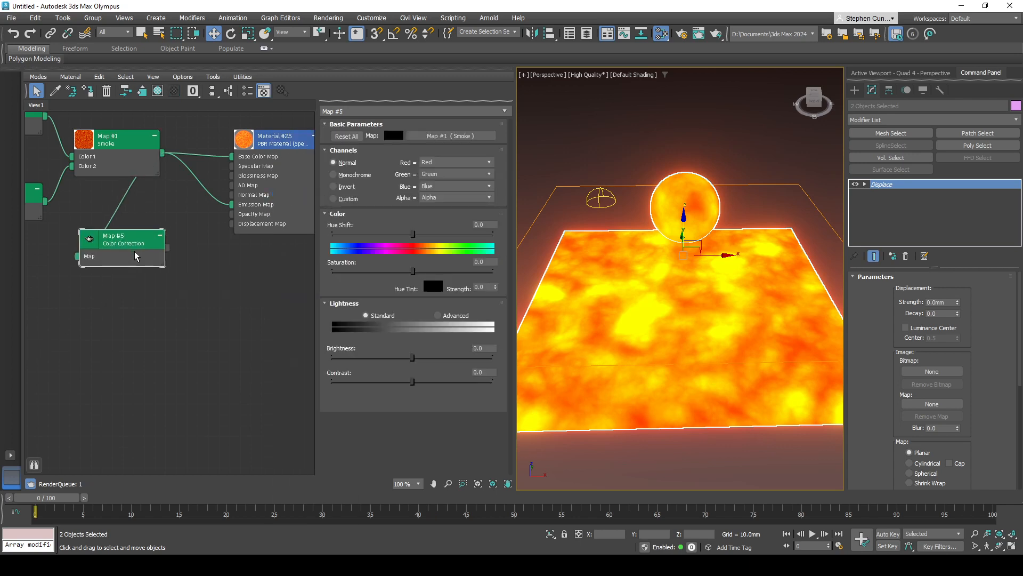
drag(135, 256, 151, 263)
click(351, 178)
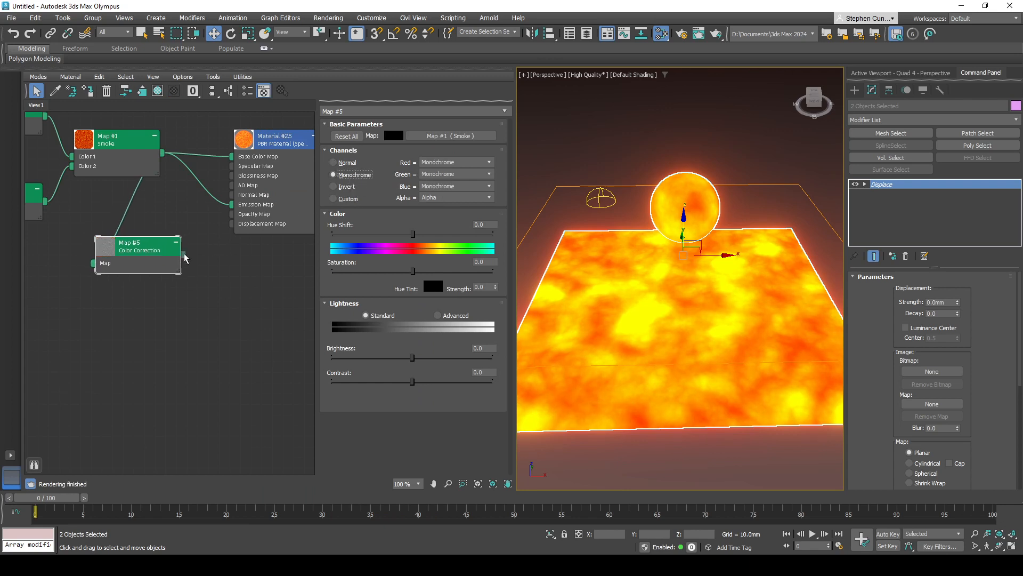
- Connect the Color Correction map to the material's Displacement Map input and assign it as an instance to the Displace modifier's map
drag(185, 256, 232, 228)
drag(957, 302, 945, 255)
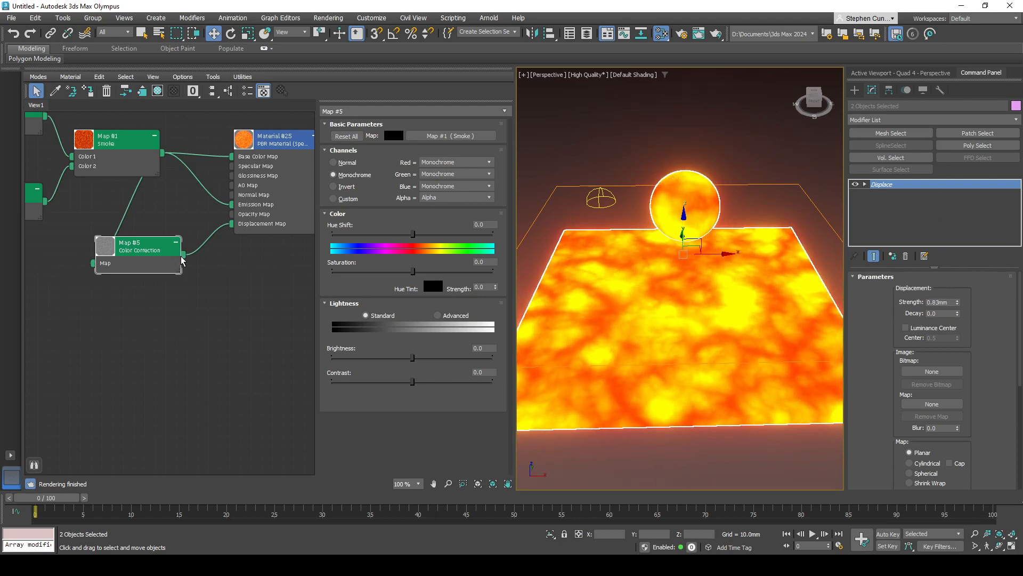
drag(184, 255, 942, 409)
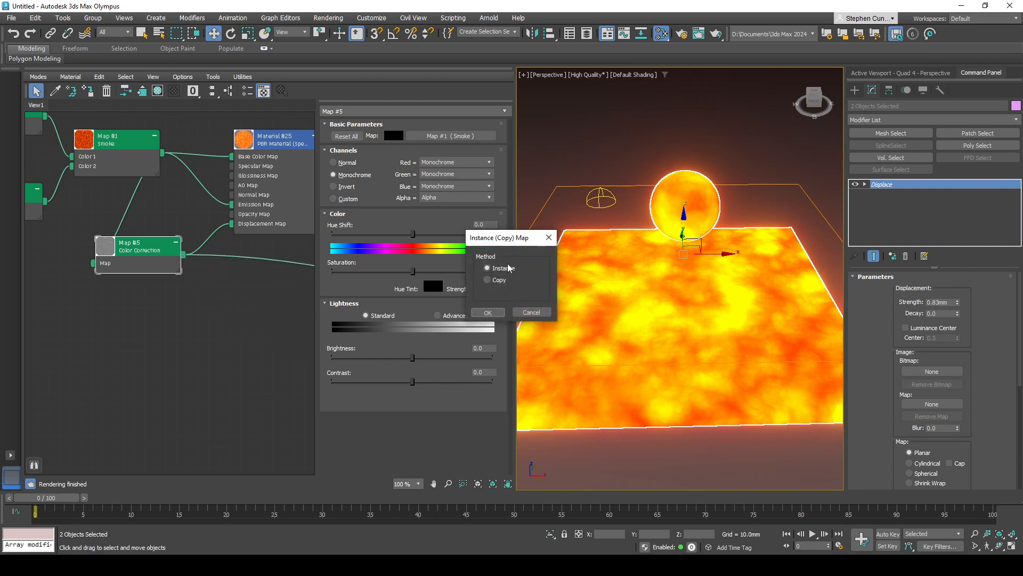
click(488, 313)
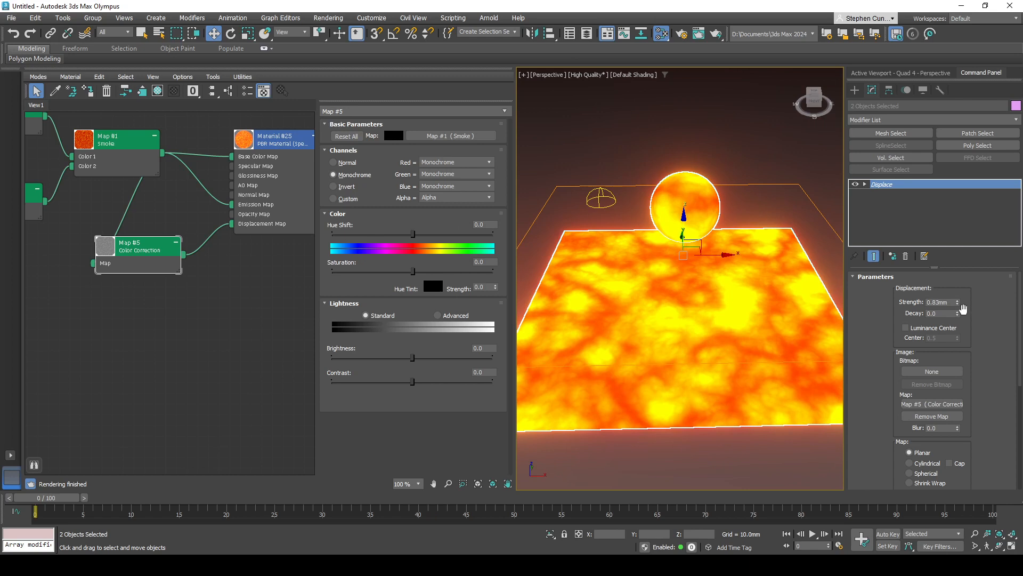
- Try Displace strengths of 19.54 mm and 63.896 mm and examine the displaced surface from several angles
drag(958, 302, 853, 393)
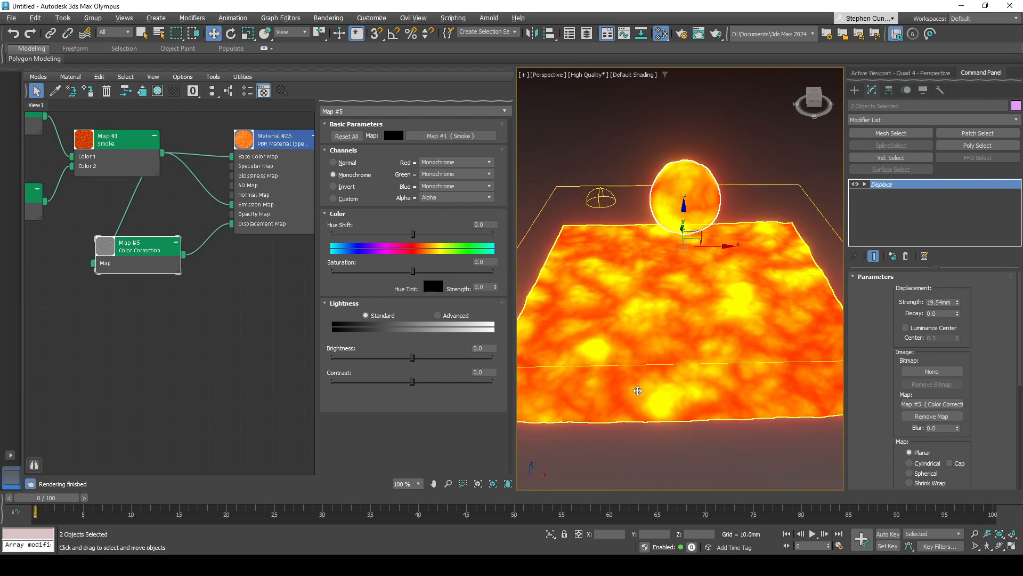
alt+middle_drag(638, 391, 664, 360)
scroll(665, 360, up, 4)
alt+middle_drag(660, 309, 640, 360)
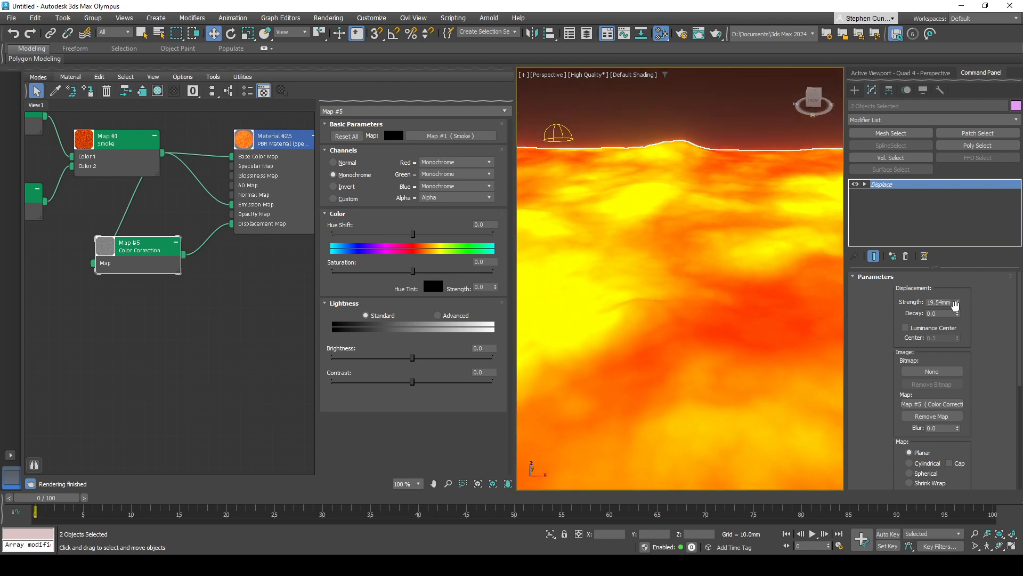
drag(957, 302, 962, 192)
scroll(719, 184, down, 10)
alt+middle_drag(673, 185, 719, 212)
scroll(719, 212, up, 8)
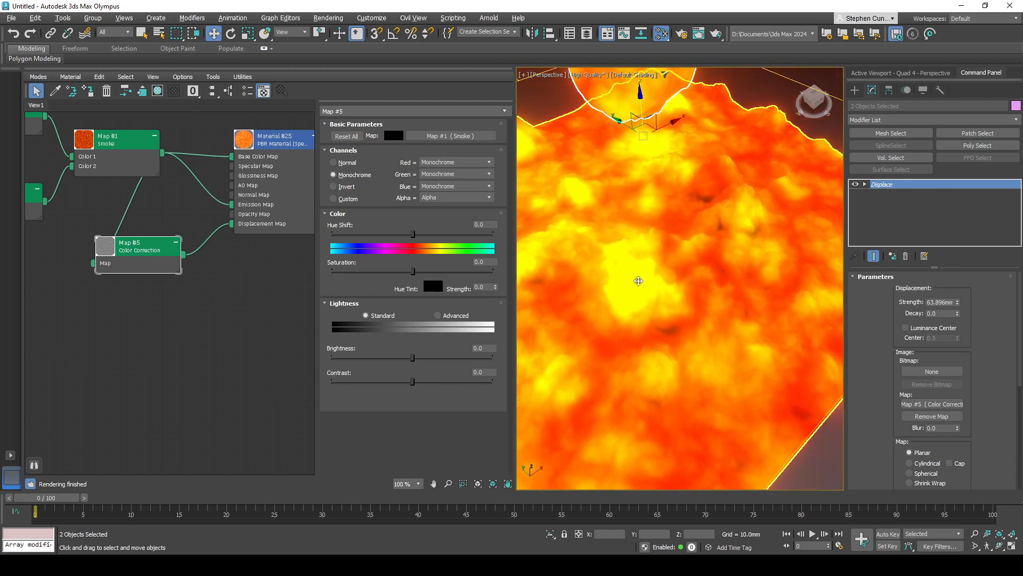
alt+middle_drag(721, 274, 655, 274)
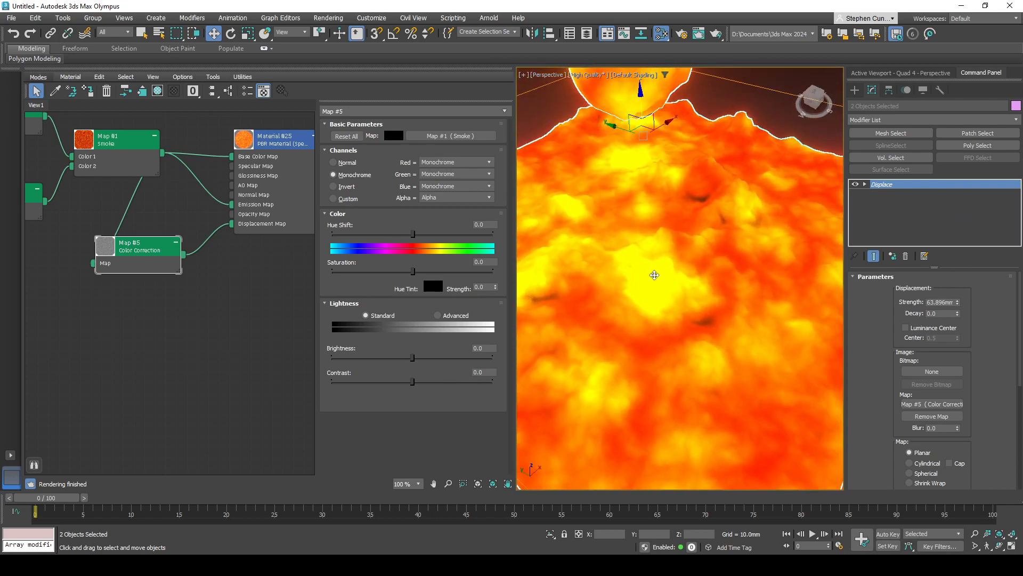
- Display edged faces in the viewport and set the Displace strength to about 28.753 mm
key(F4)
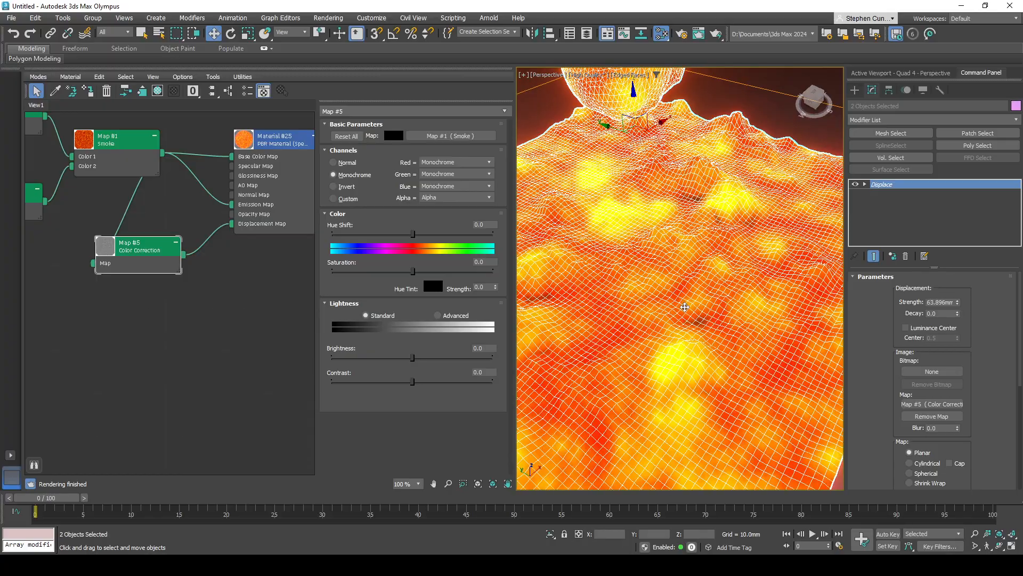
alt+middle_drag(699, 343, 821, 368)
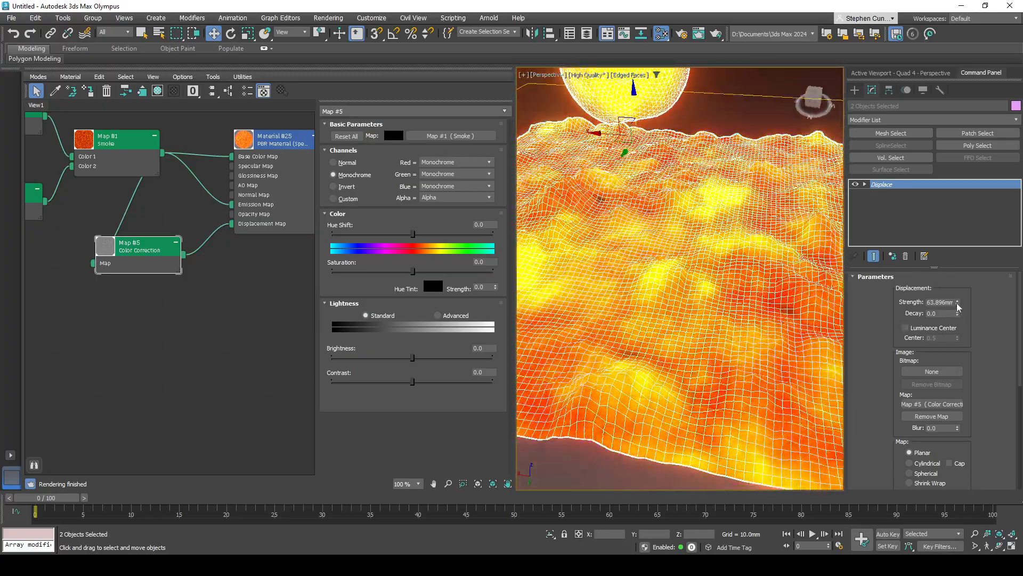
drag(957, 303, 949, 268)
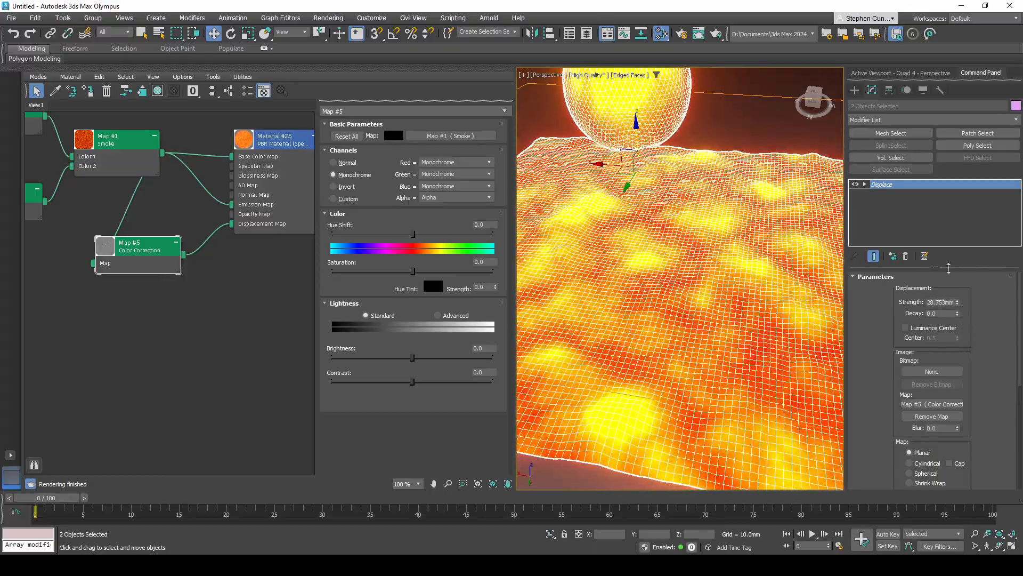
- Select the plane and set its base object's length segments to 250
click(682, 246)
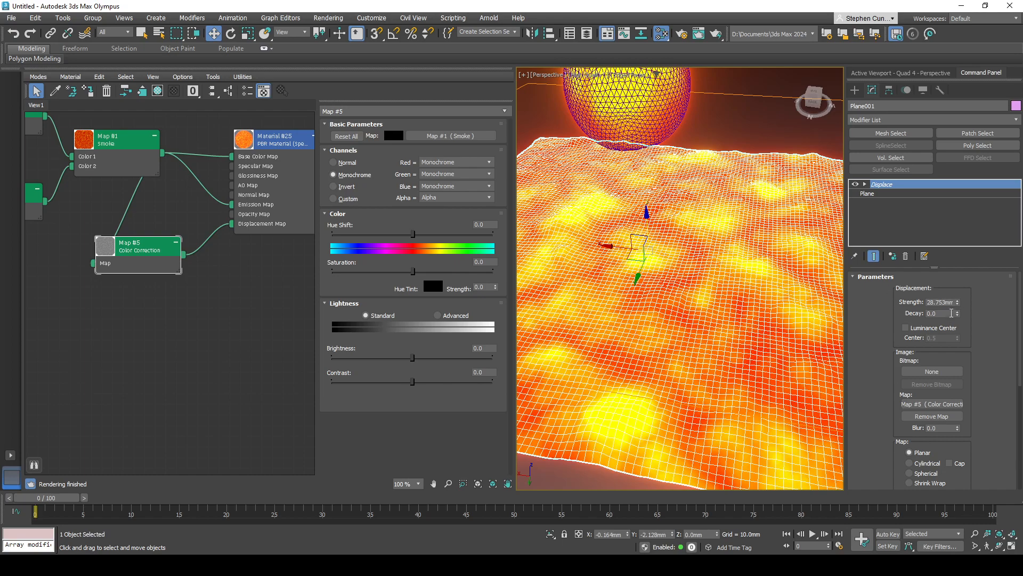
click(878, 196)
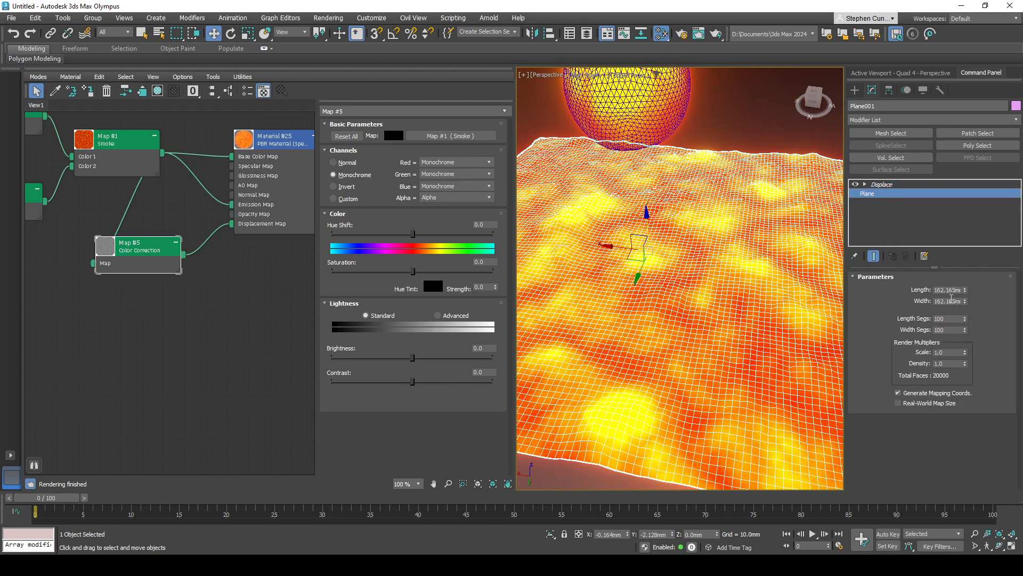
drag(964, 319, 957, 316)
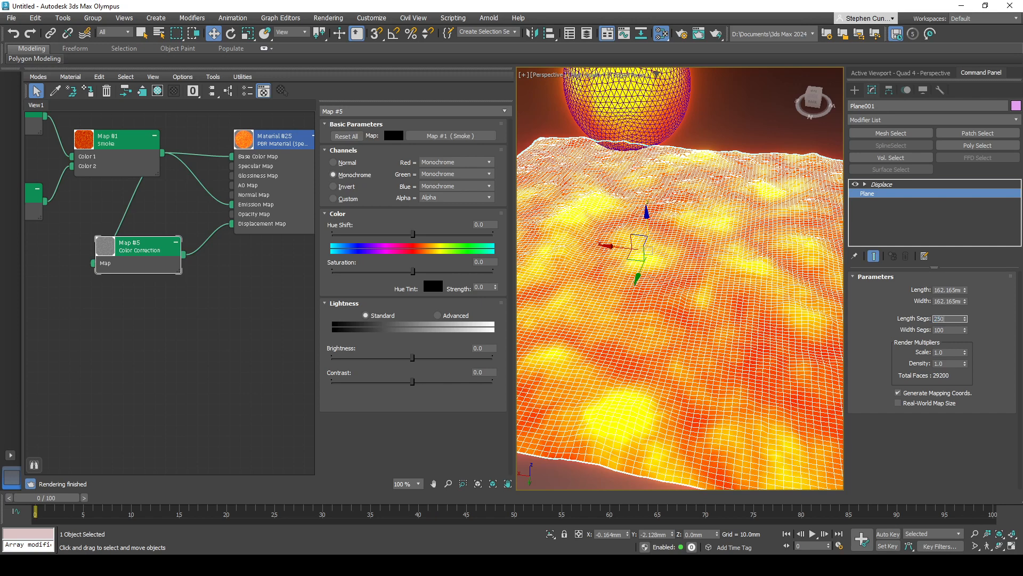
click(923, 433)
- Set the GeoSphere's segments to 27 and turn off the edged faces display
click(651, 105)
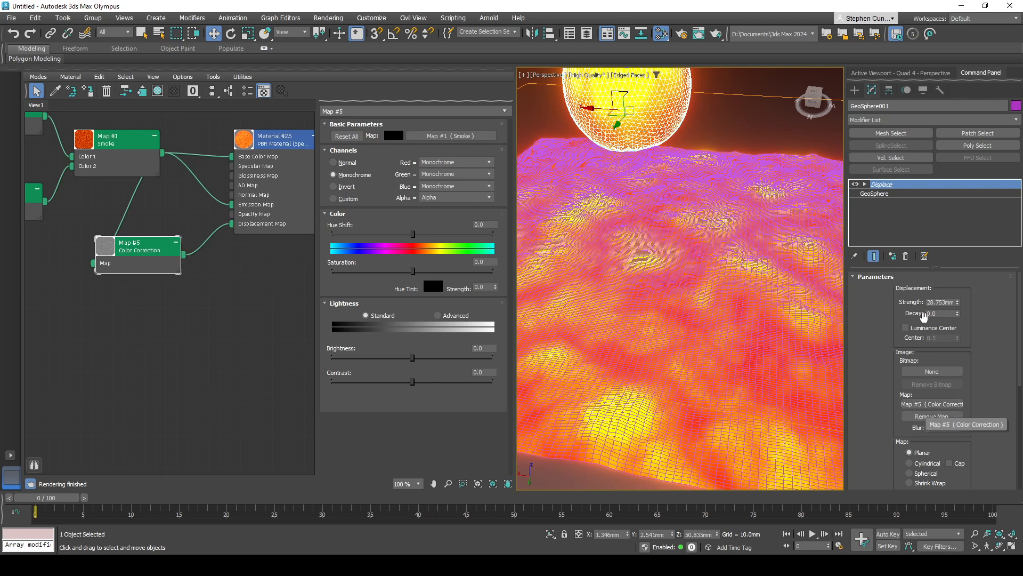
click(888, 194)
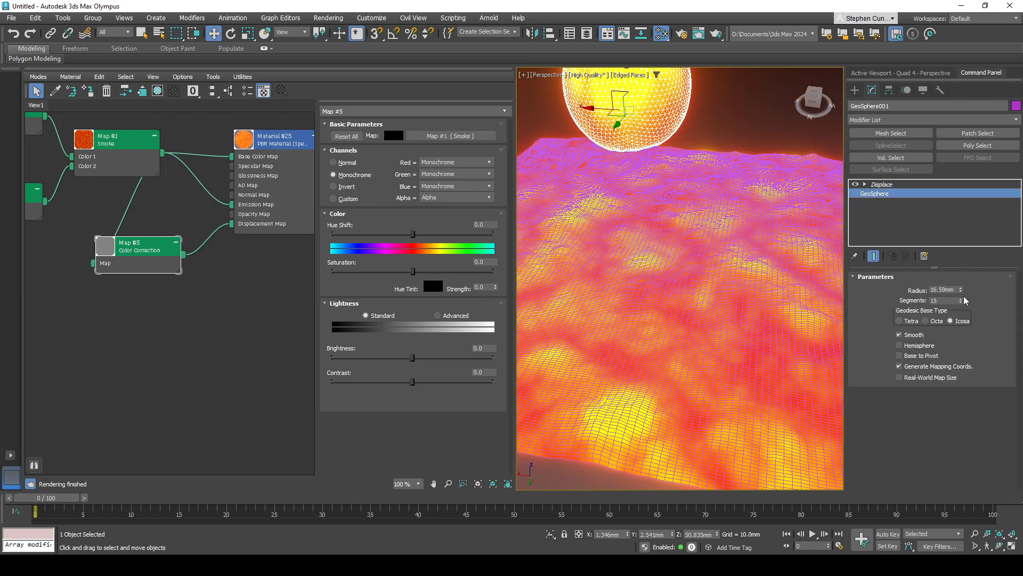
drag(960, 300, 961, 293)
middle_drag(703, 237, 696, 249)
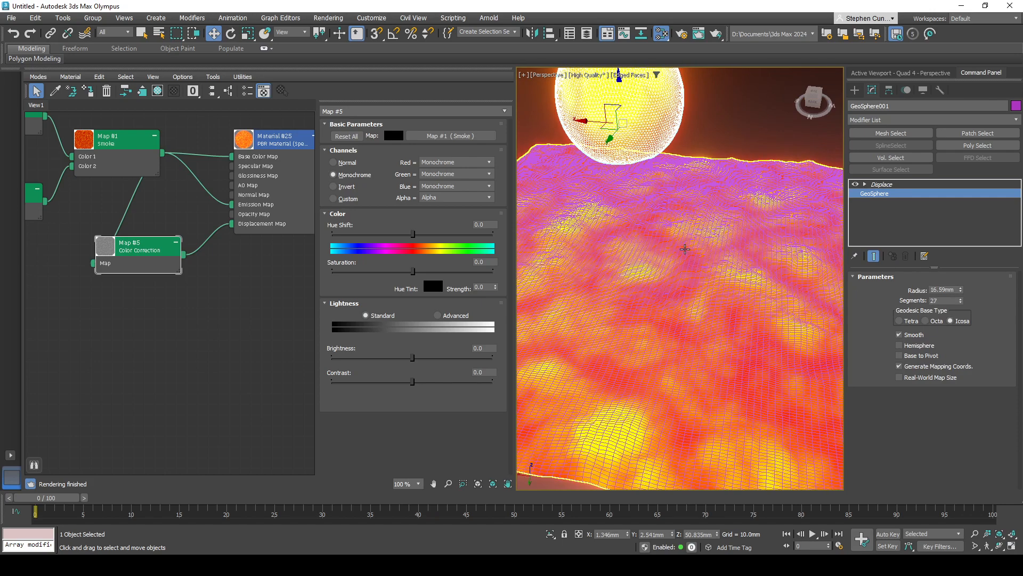
key(F4)
alt+middle_drag(683, 331, 669, 370)
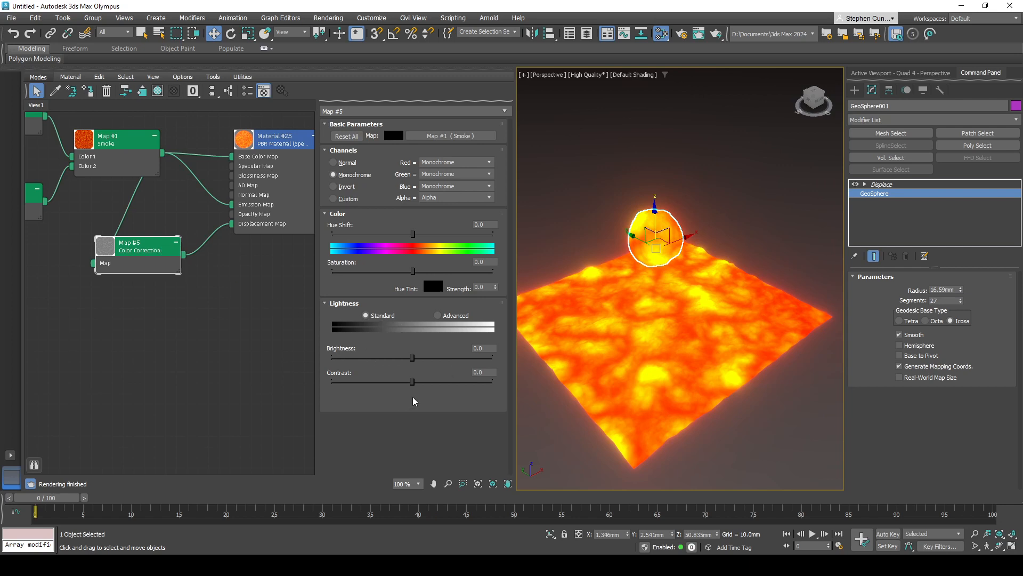
- Adjust the Color Correction map to about 3.654 contrast, -2.326 brightness and -2.99 saturation, and inspect its node preview
mouse_move(413, 381)
mouse_down()
mouse_move(399, 383)
mouse_move(414, 382)
mouse_move(410, 358)
mouse_move(415, 381)
mouse_up()
drag(416, 276, 413, 276)
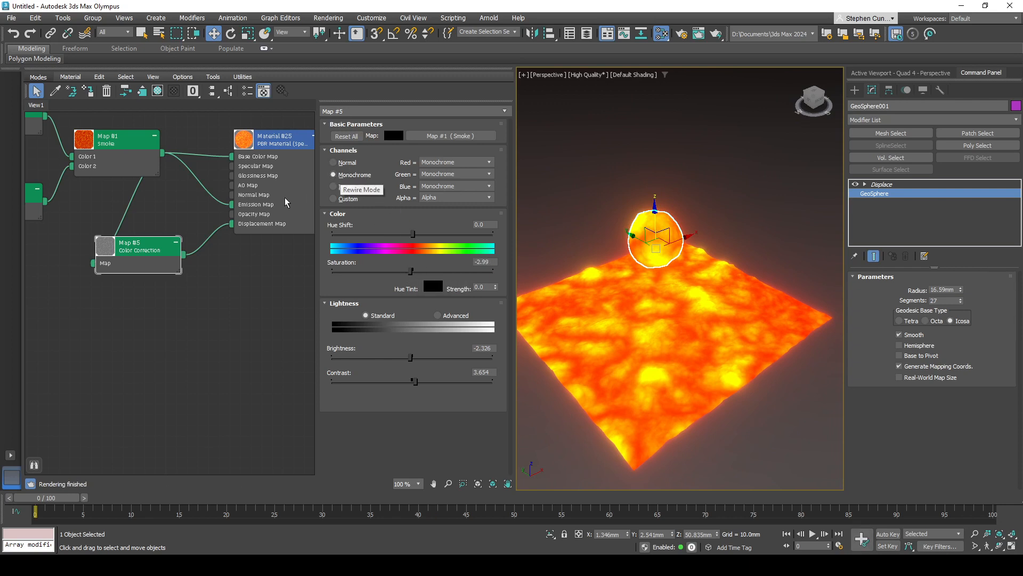
middle_drag(122, 316, 206, 257)
scroll(209, 212, up, 5)
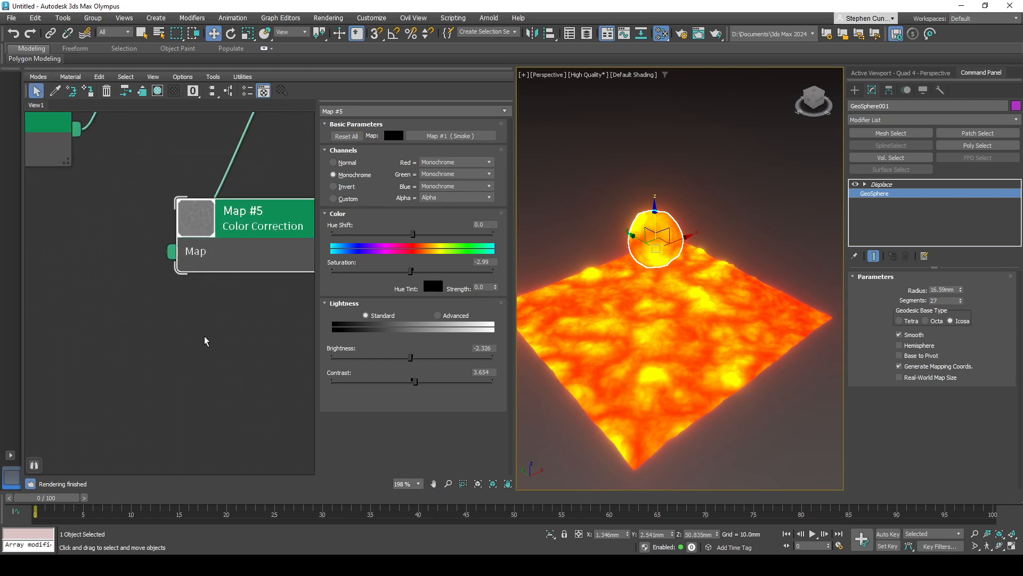
scroll(202, 342, down, 6)
- Feed the Color Correction map into the material's Base Color Map and delete the Smoke map's connection to the Emission Map
middle_drag(240, 265, 141, 266)
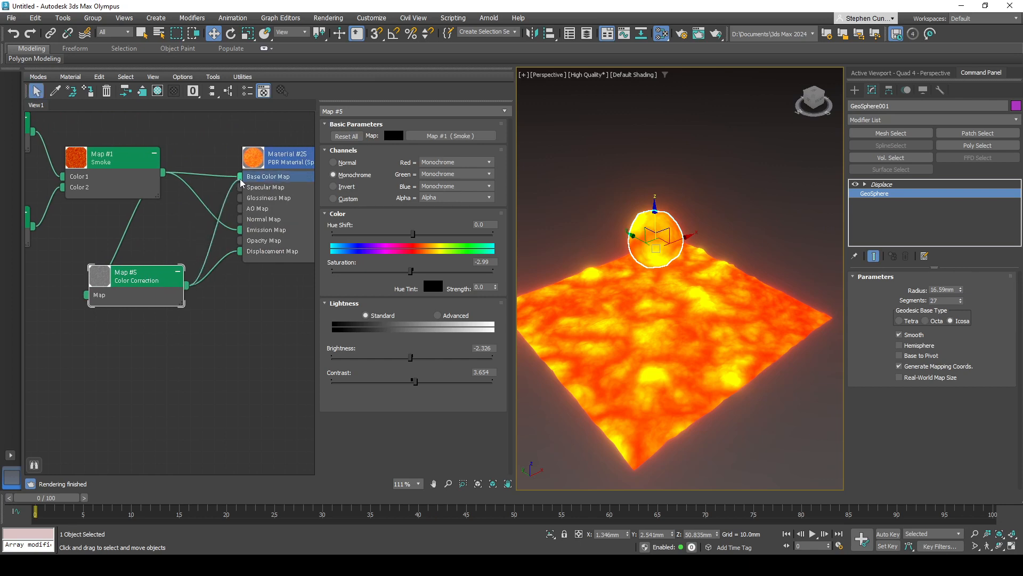
drag(241, 183, 241, 181)
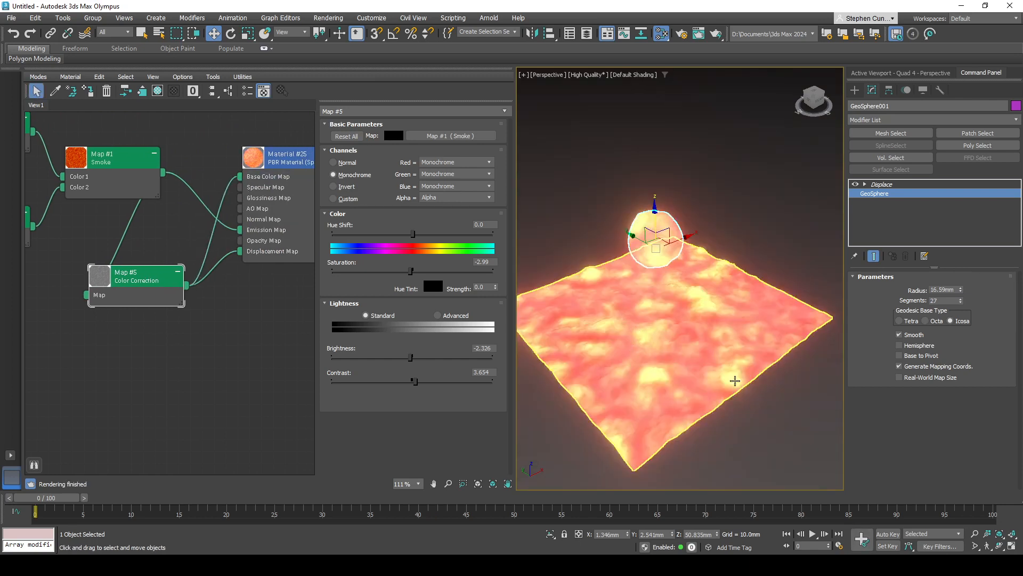
click(192, 197)
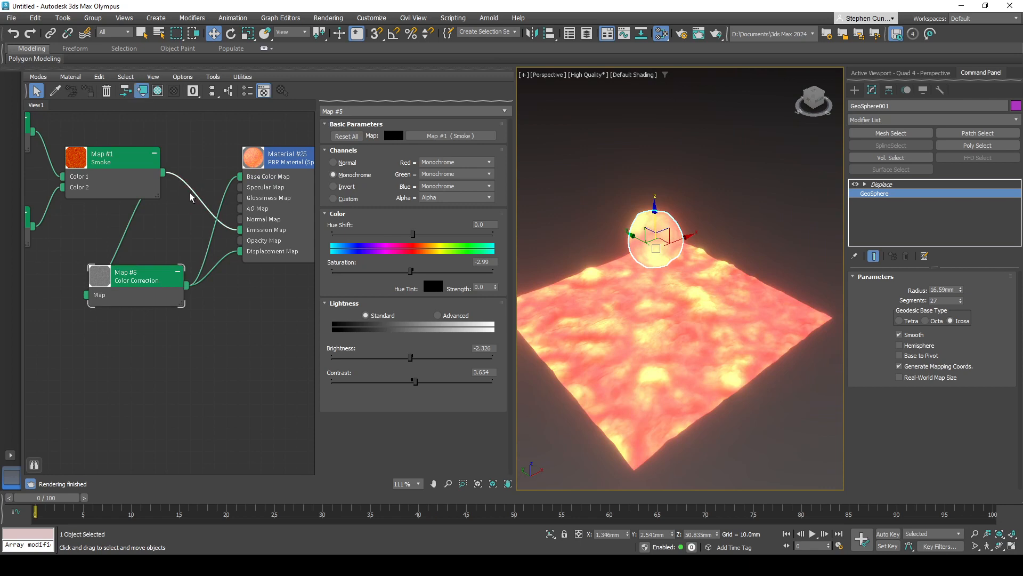
key(Delete)
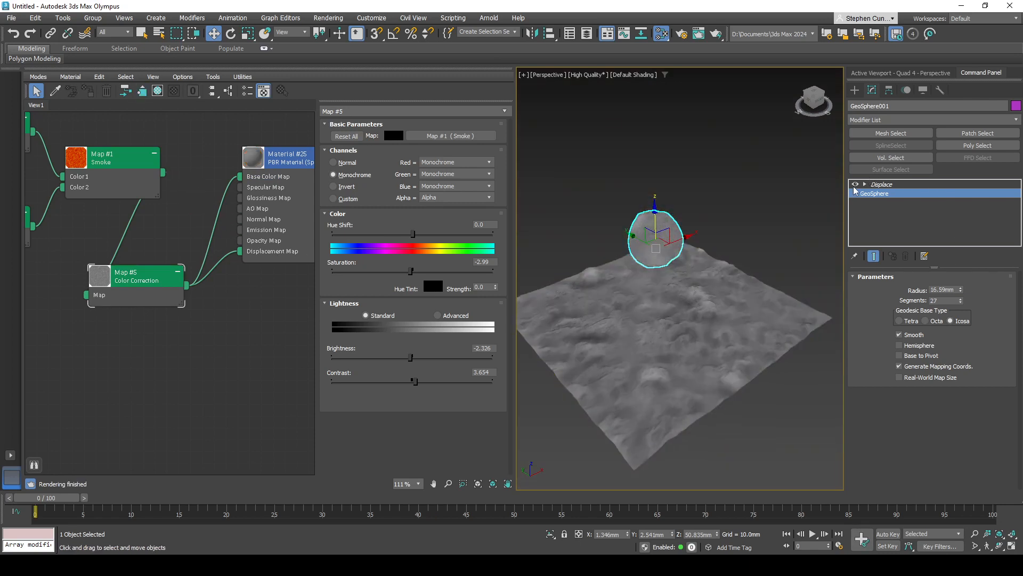
- Disable the Displace modifier's effect and set the Color Correction map to about 35.548 contrast and -10.963 brightness
click(855, 185)
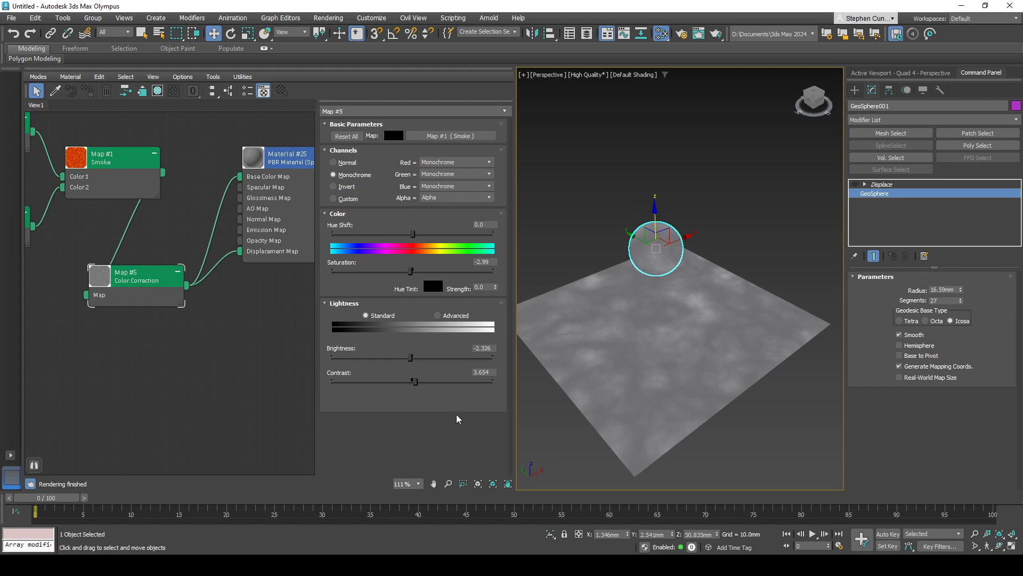
drag(410, 384, 440, 382)
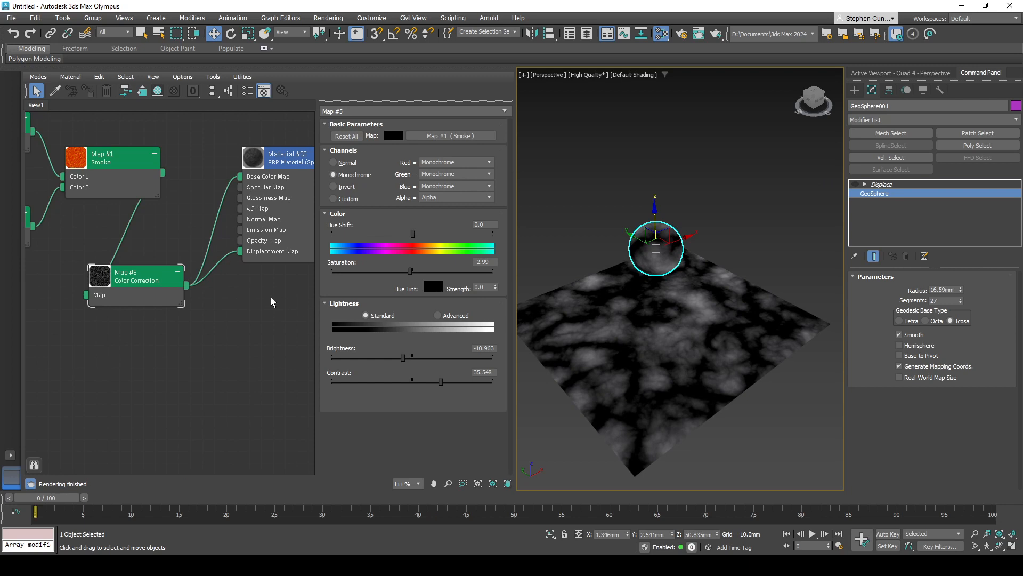
- Replace the Color Correction input of the Base Color Map with Smoke, also wire Smoke to the Emission Map, and re-enable Displace
click(212, 232)
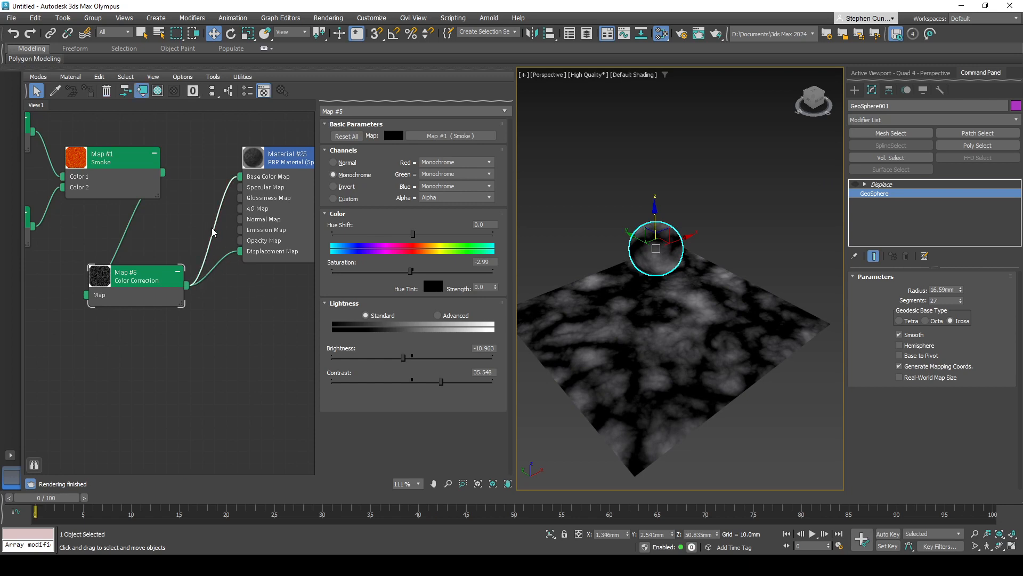
key(Delete)
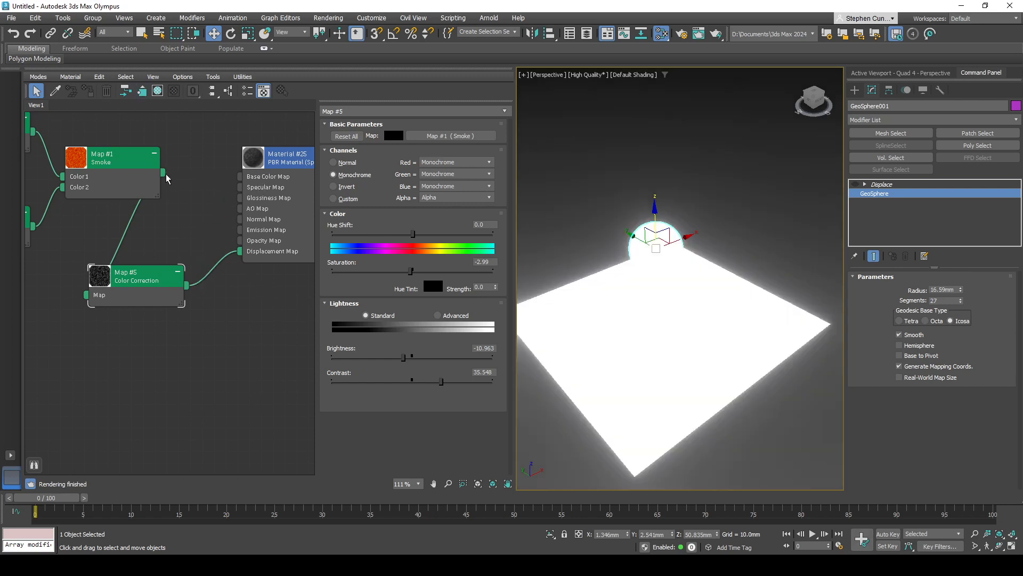
drag(193, 188, 239, 176)
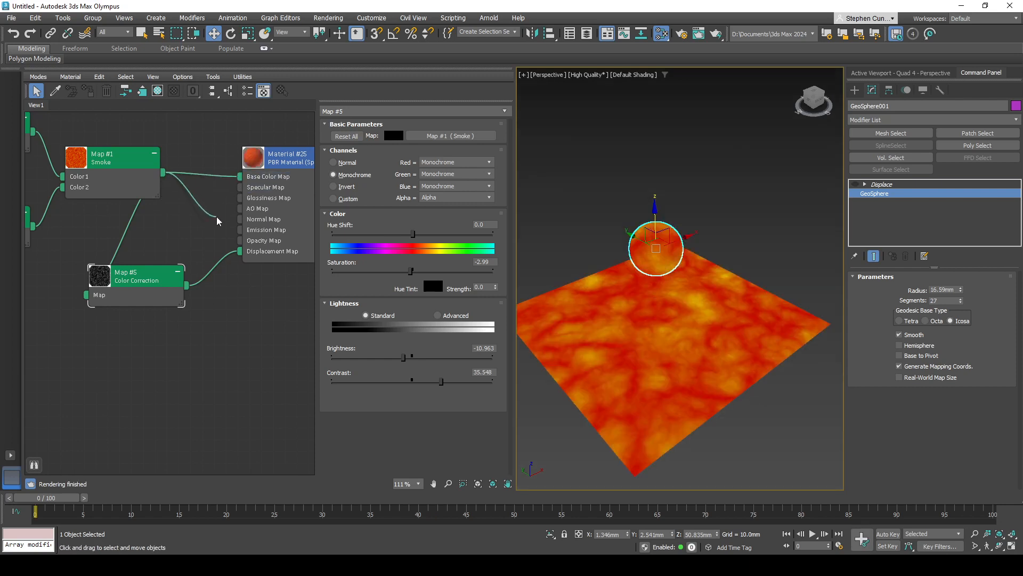
drag(229, 231, 240, 230)
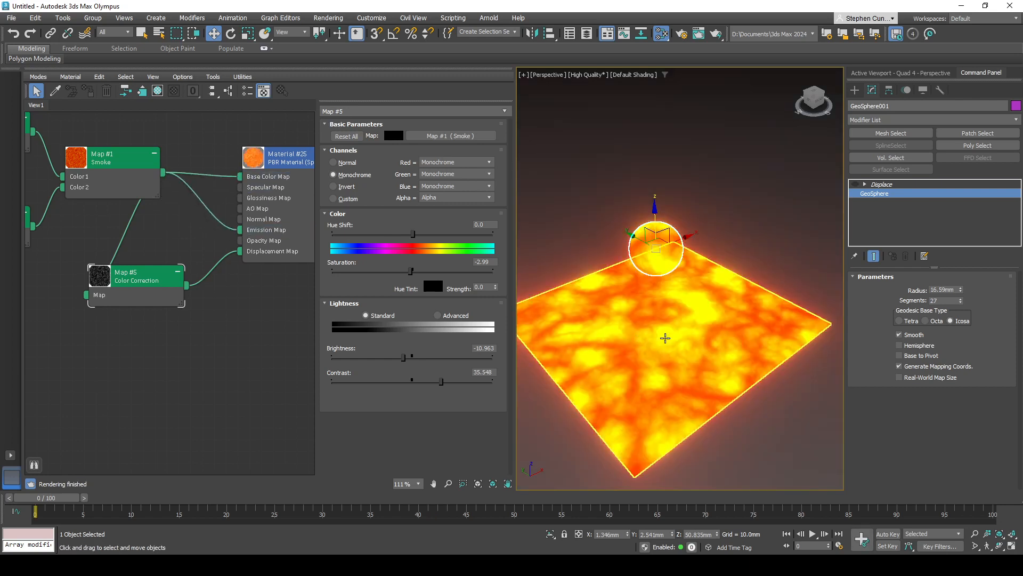
click(856, 185)
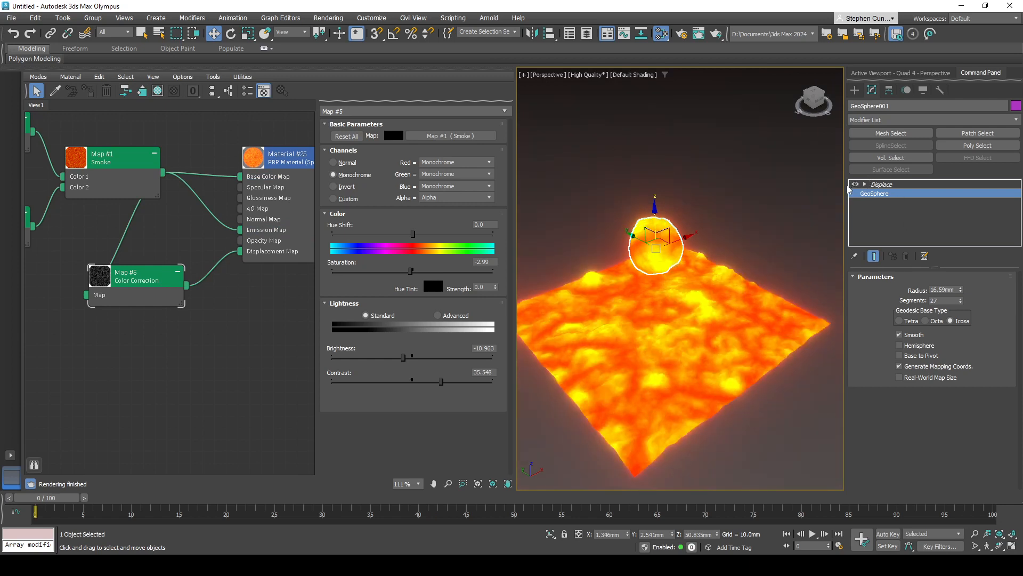
- Set the GeoSphere's radius to about 38.821 mm and its Displace strength to about 14.952 mm
mouse_move(961, 295)
mouse_down()
mouse_move(961, 312)
mouse_move(958, 280)
mouse_up()
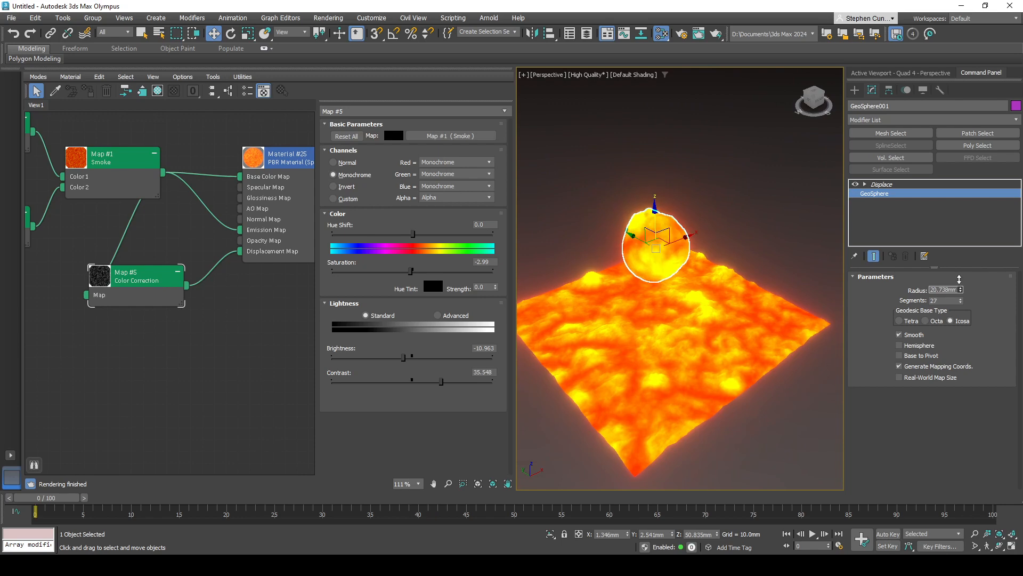
right_click(958, 280)
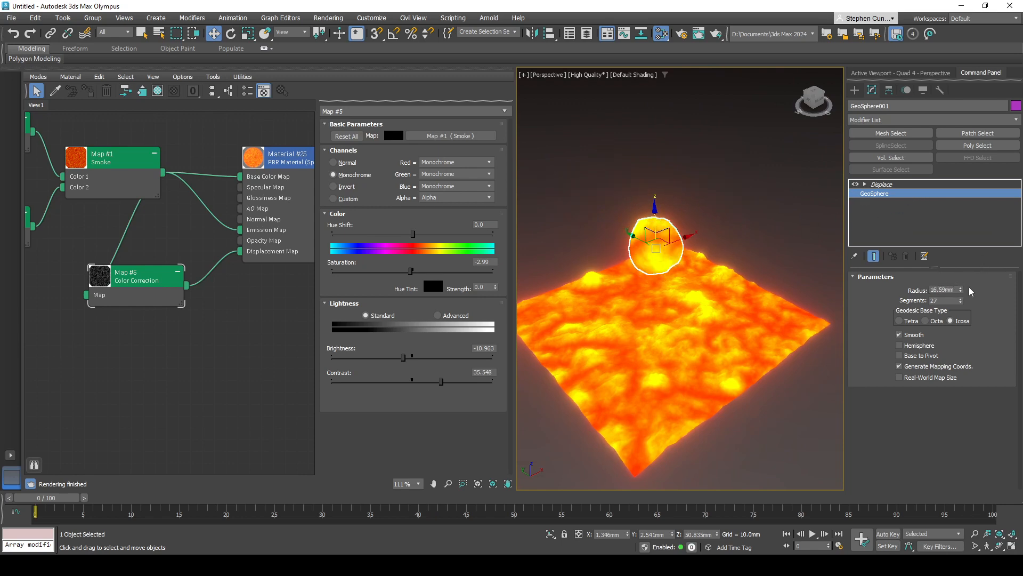
drag(963, 290, 904, 215)
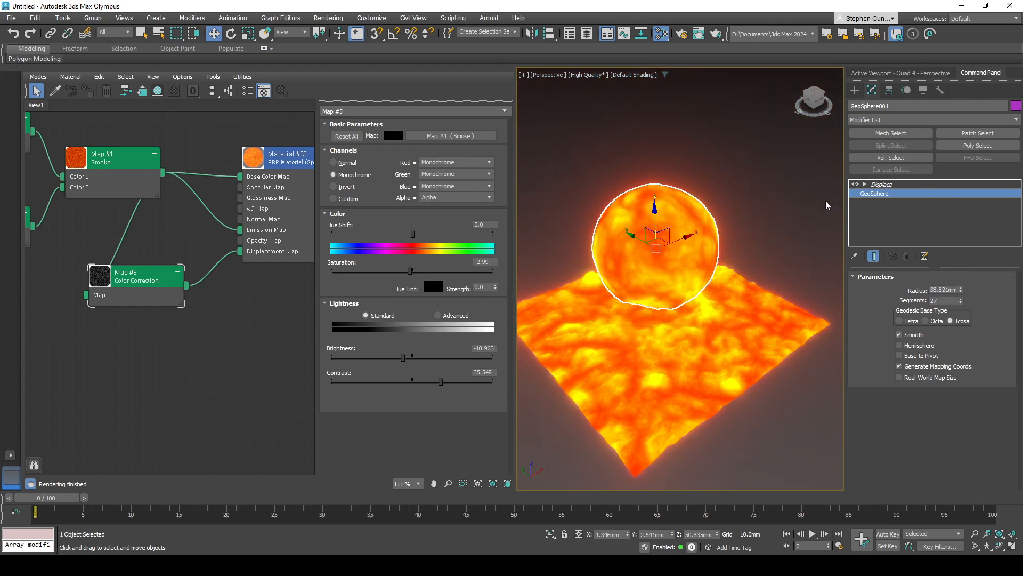
click(883, 184)
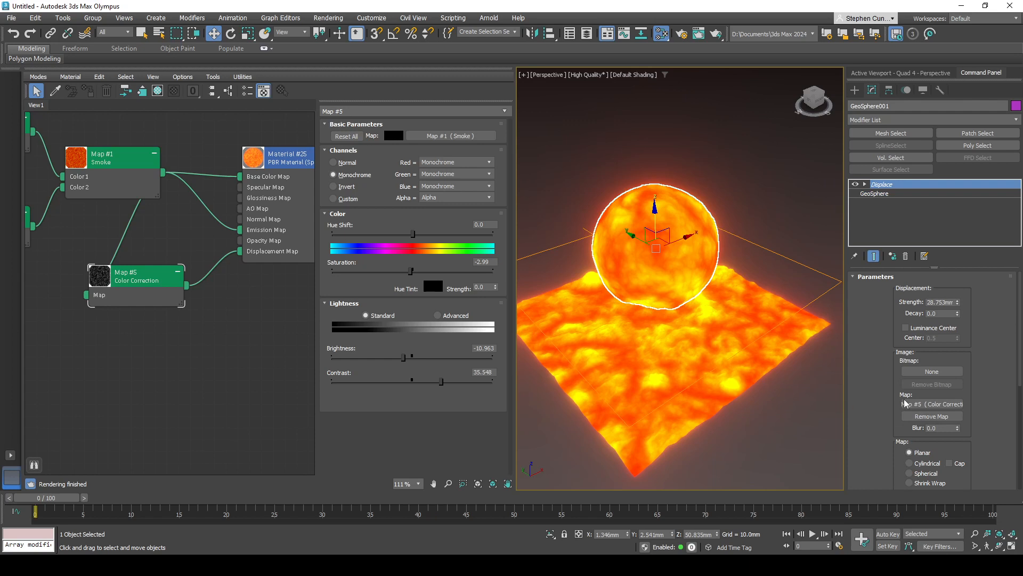
drag(958, 302, 956, 325)
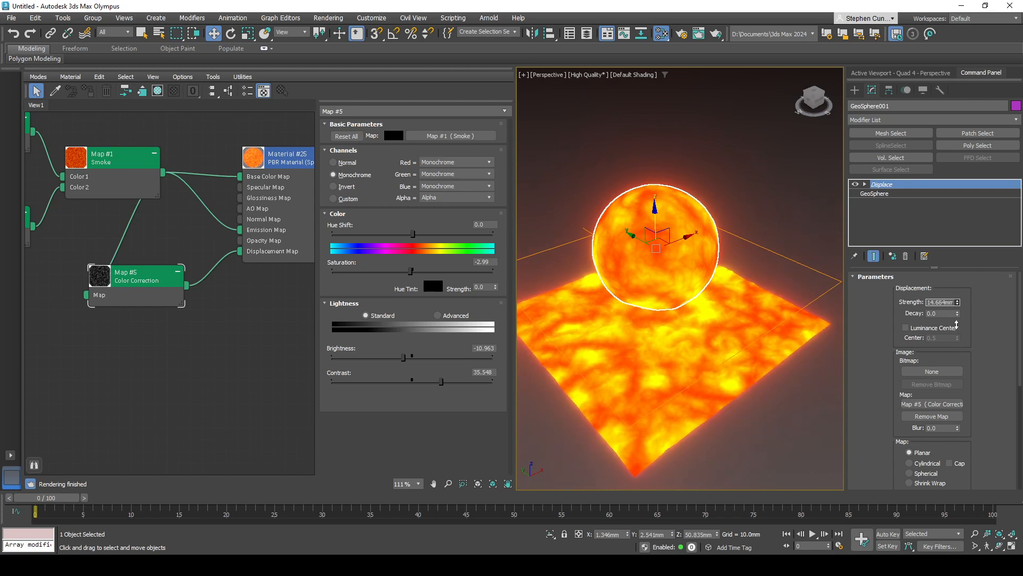
- Spread out the node graph by moving the two Color Maps and Smoke away from the material, with Color Correction below and between them
middle_drag(249, 334, 287, 360)
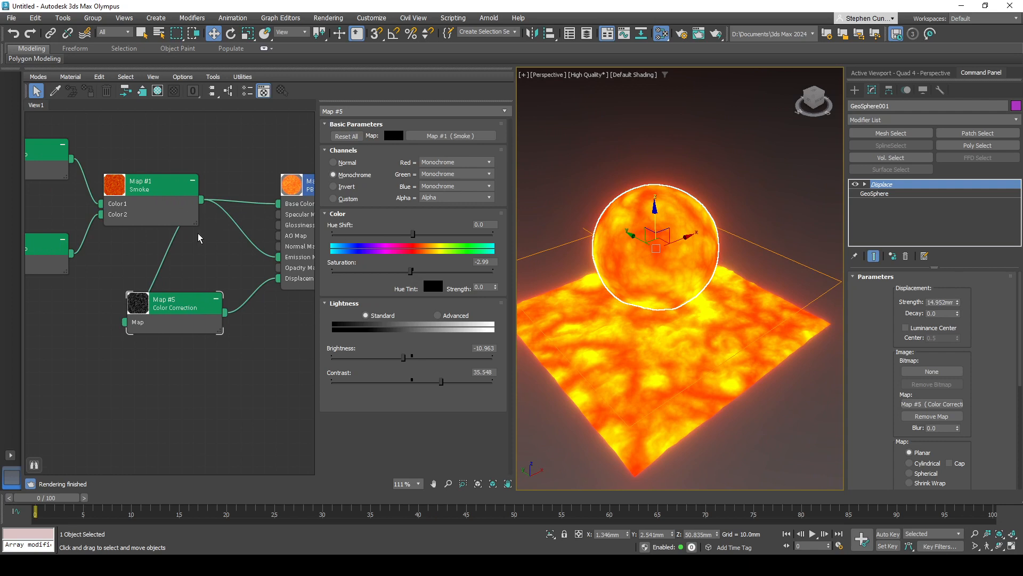
scroll(196, 232, down, 1)
middle_drag(197, 233, 312, 222)
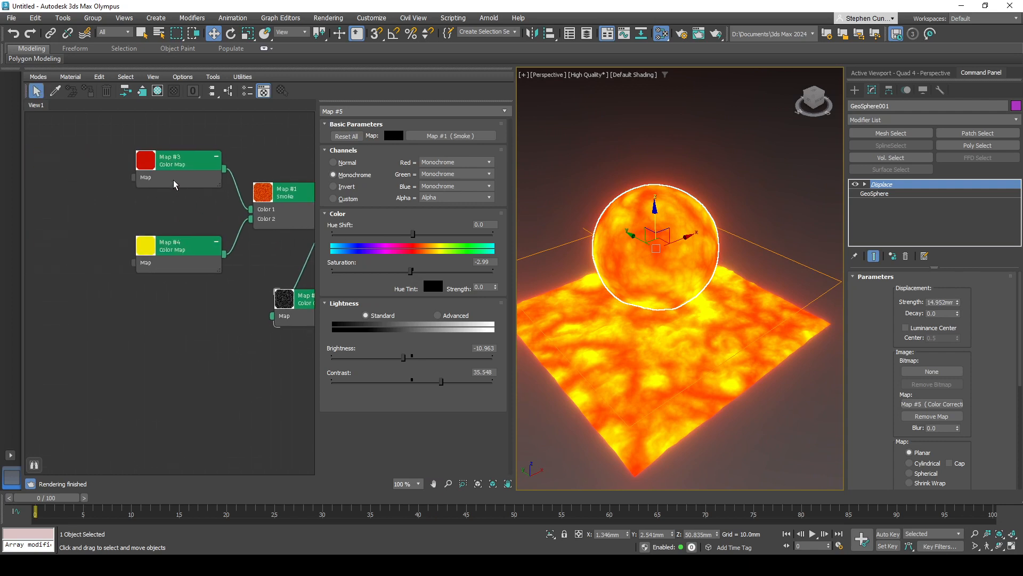
drag(173, 180, 77, 170)
drag(149, 261, 53, 261)
drag(283, 215, 196, 215)
middle_drag(197, 216, 174, 229)
middle_drag(262, 255, 242, 254)
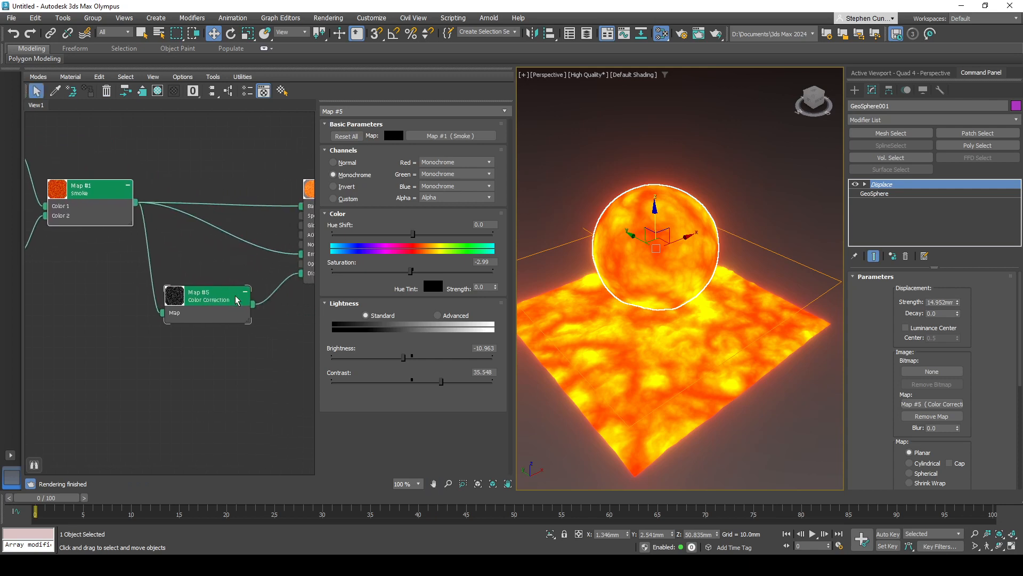
drag(214, 316, 184, 323)
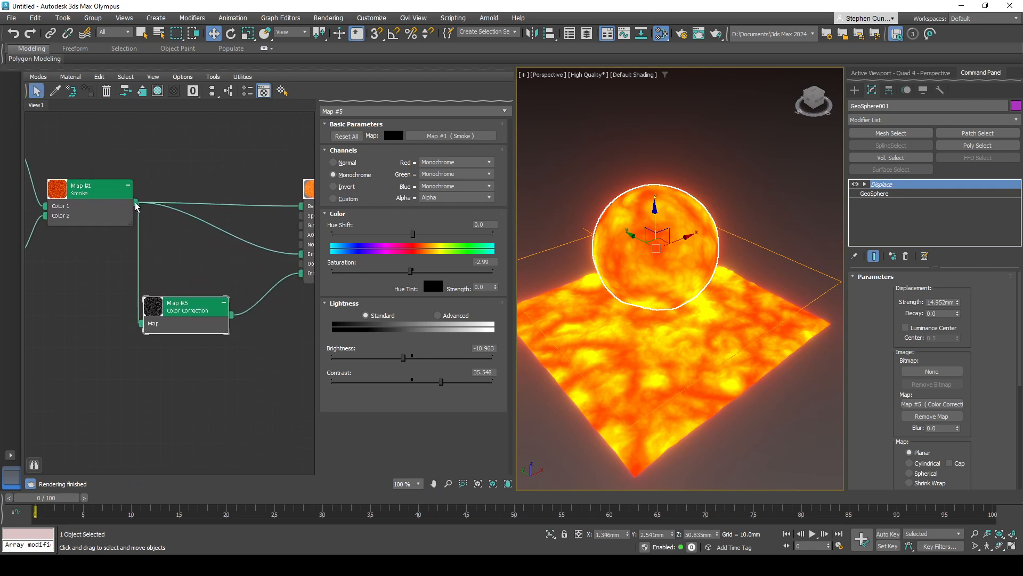
- Insert a second Color Correction map between the Smoke map and the material's Base Color Map, placed above the other connections
drag(136, 205, 193, 249)
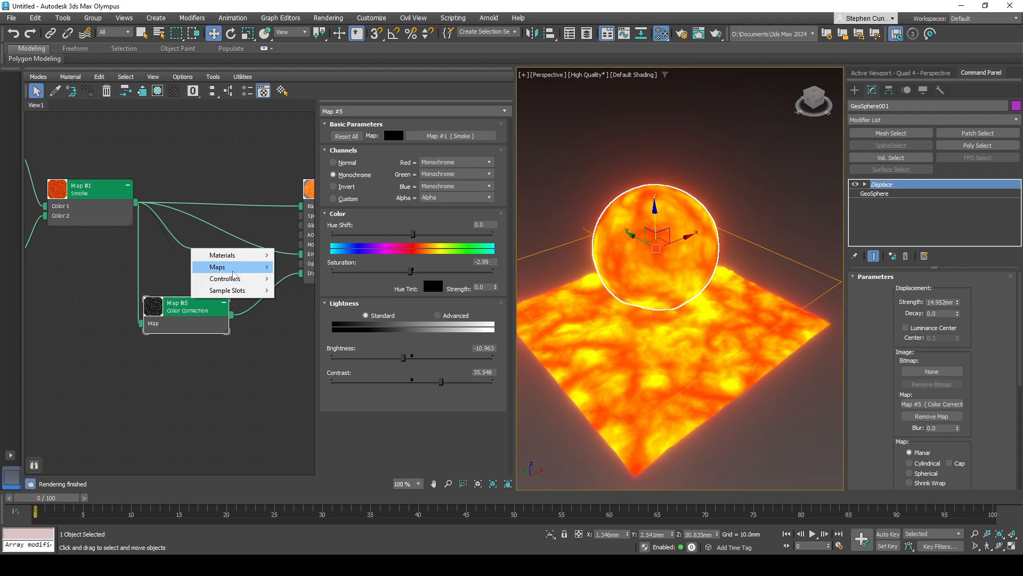
mouse_move(247, 271)
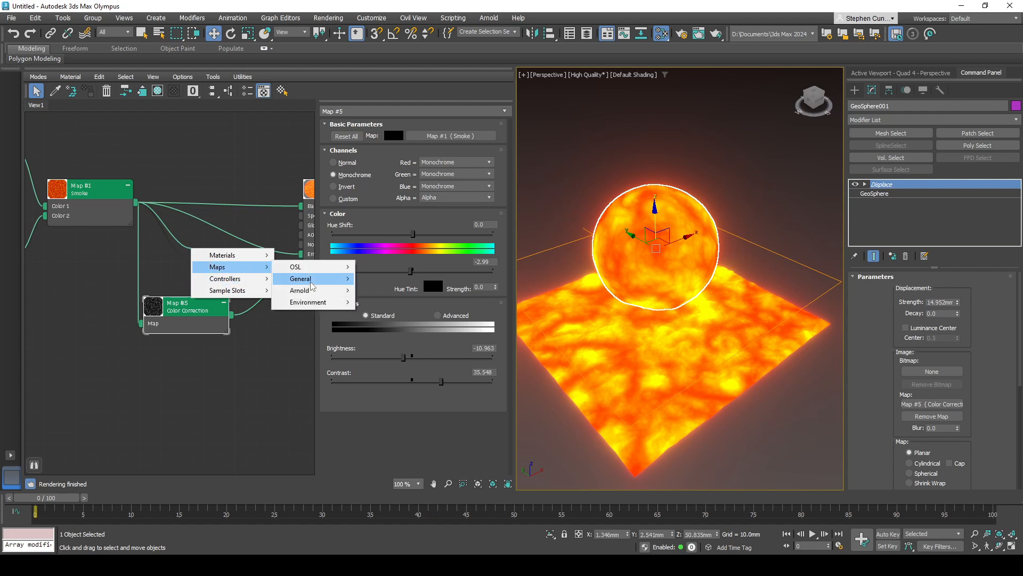
mouse_move(309, 286)
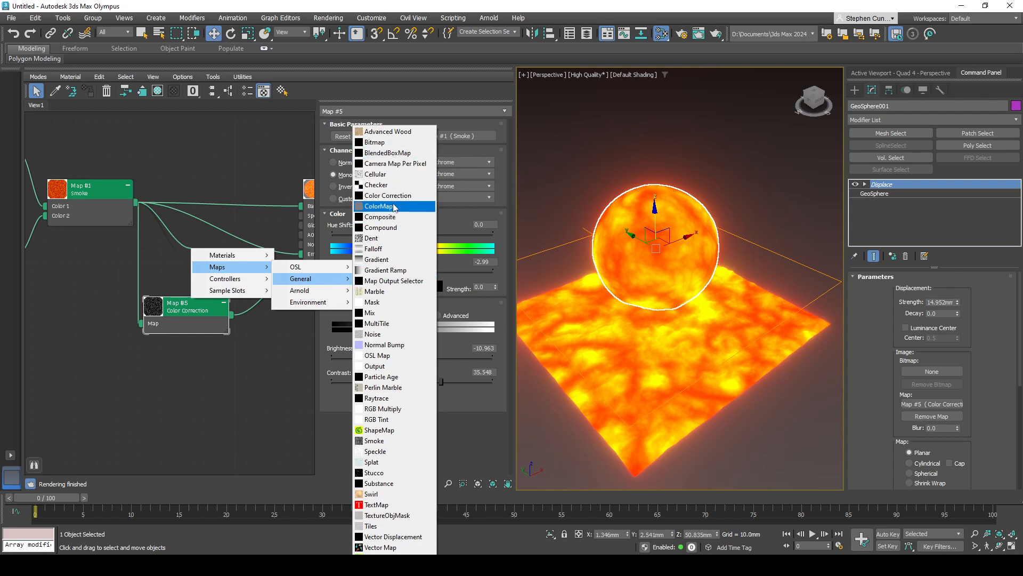
click(388, 195)
drag(240, 265, 301, 206)
click(251, 242)
drag(215, 256, 236, 202)
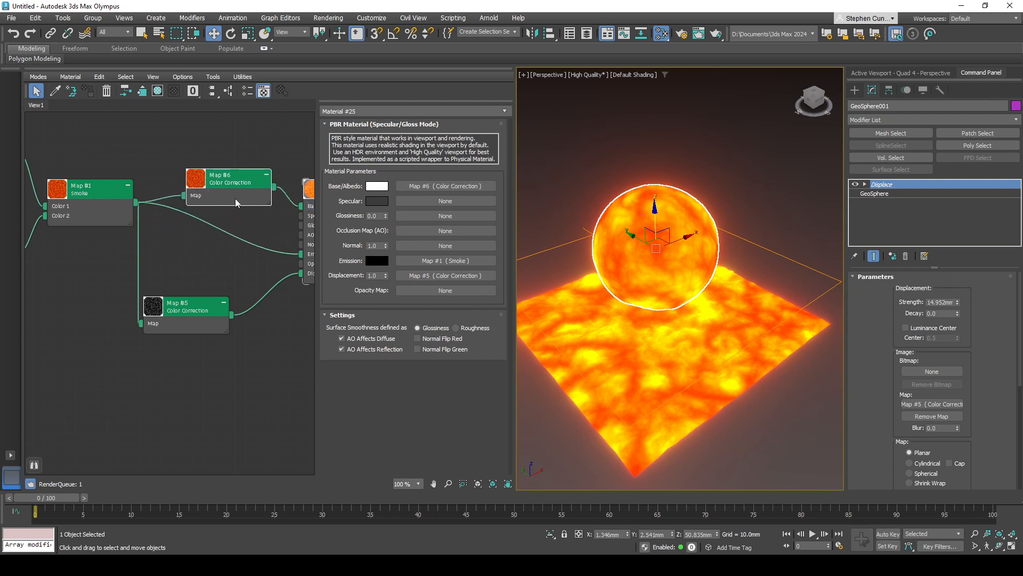
- Set the new Color Correction map to about 6.977 contrast, -4.983 brightness, -1.794 hue shift and 12.292 saturation
double_click(236, 202)
middle_drag(238, 222, 220, 232)
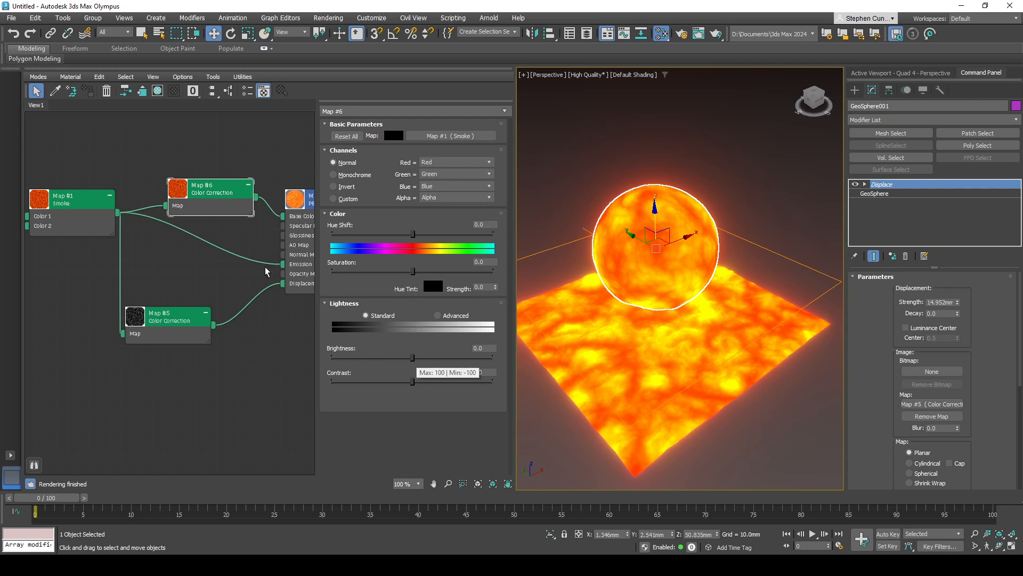
mouse_move(411, 385)
mouse_down()
mouse_move(421, 384)
mouse_move(412, 358)
mouse_move(380, 358)
mouse_move(409, 357)
mouse_move(433, 381)
mouse_move(421, 381)
mouse_up()
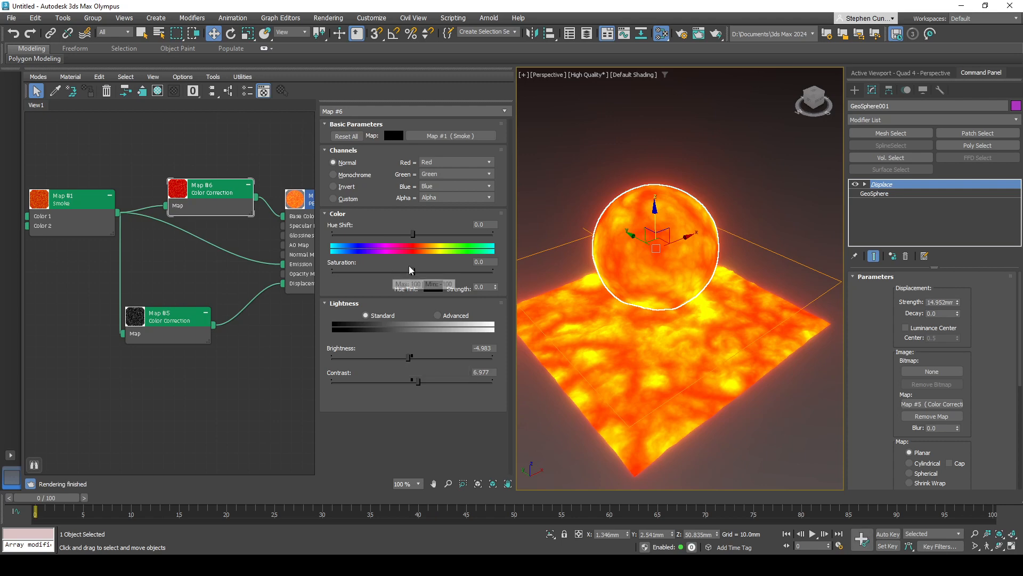
drag(412, 233, 423, 271)
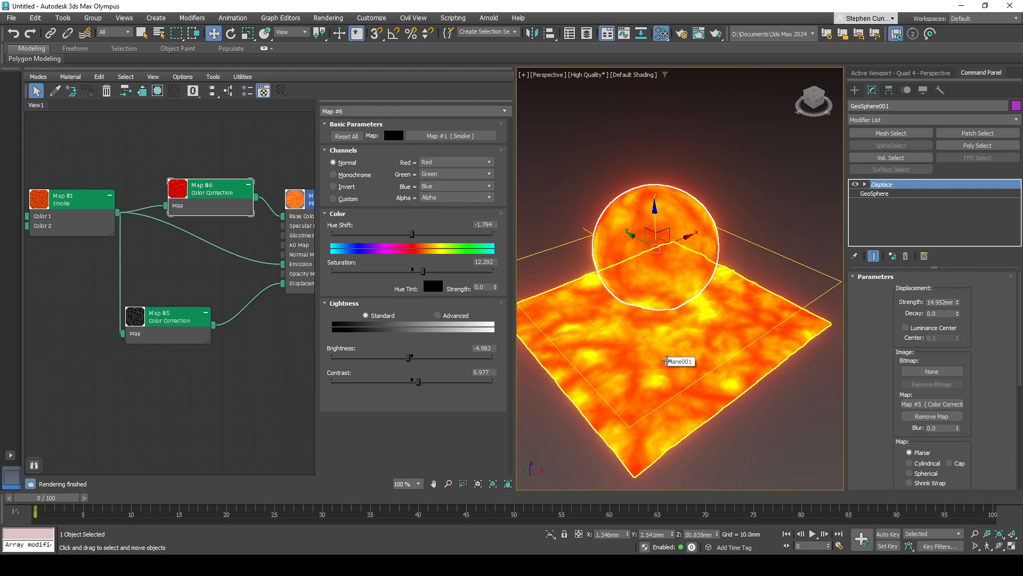
- Enlarge the base GeoSphere to a radius of about 45.032 mm
alt+middle_drag(651, 390, 687, 374)
click(875, 194)
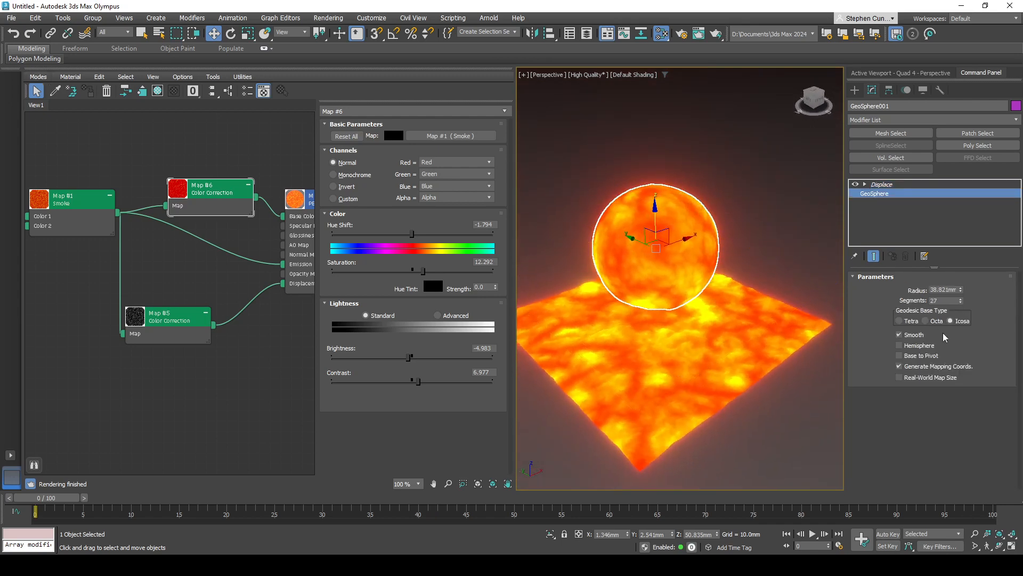
mouse_move(961, 290)
mouse_down()
mouse_move(960, 181)
mouse_move(965, 299)
mouse_move(965, 269)
mouse_move(966, 281)
mouse_up()
middle_drag(717, 349, 728, 389)
scroll(734, 345, down, 3)
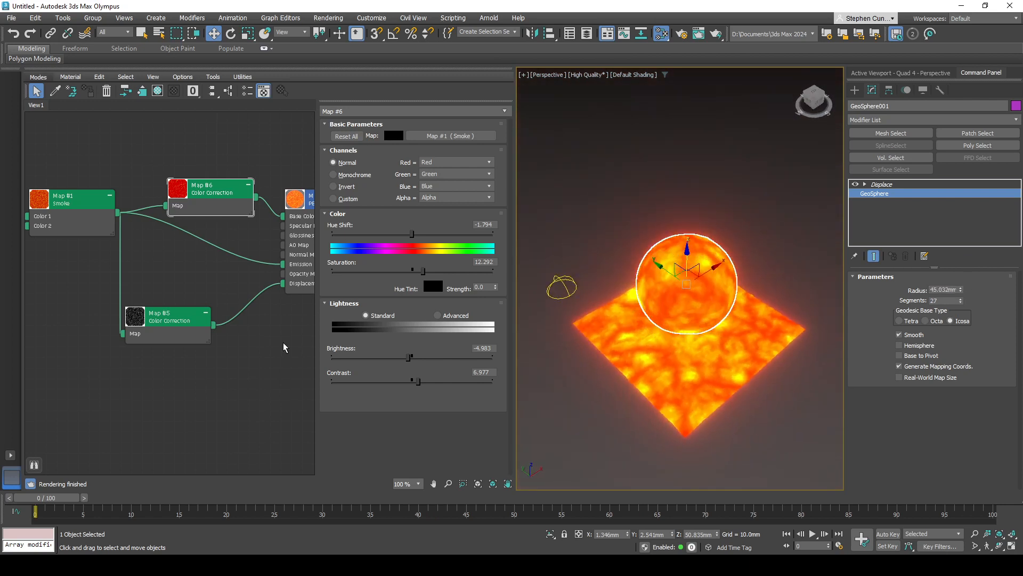
- Add a PBR Material (Metal/Rough) node and align it beneath the existing lava material in the node graph
scroll(284, 347, down, 2)
middle_drag(291, 347, 180, 344)
middle_drag(244, 361, 308, 266)
middle_drag(267, 319, 253, 314)
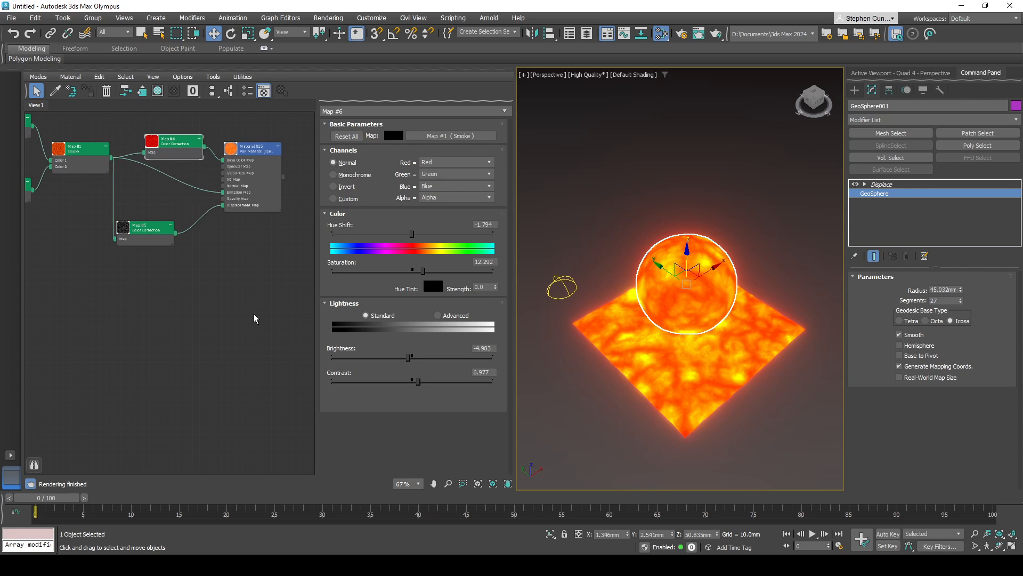
right_click(217, 302)
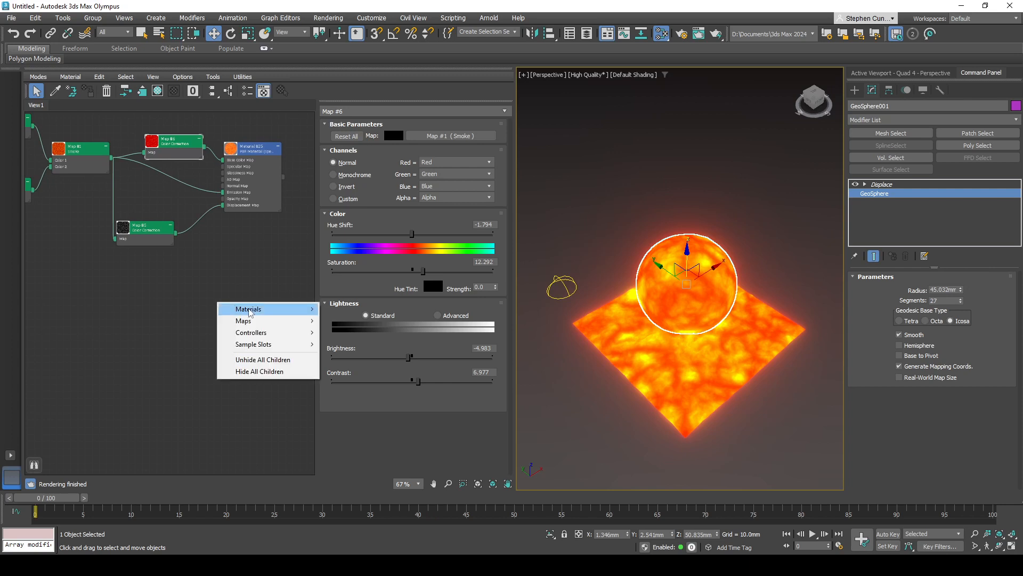
mouse_move(249, 311)
mouse_move(337, 311)
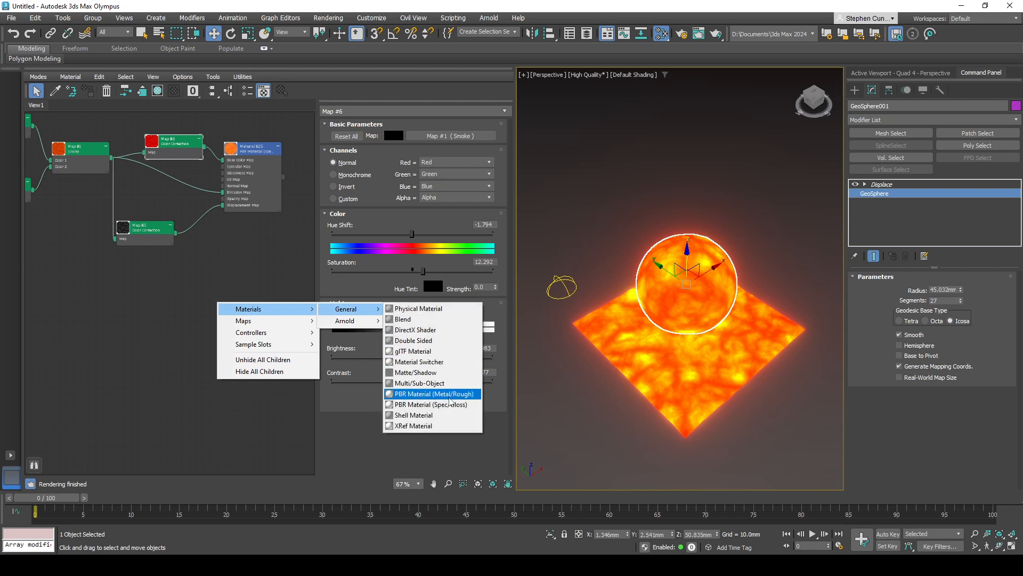
click(450, 396)
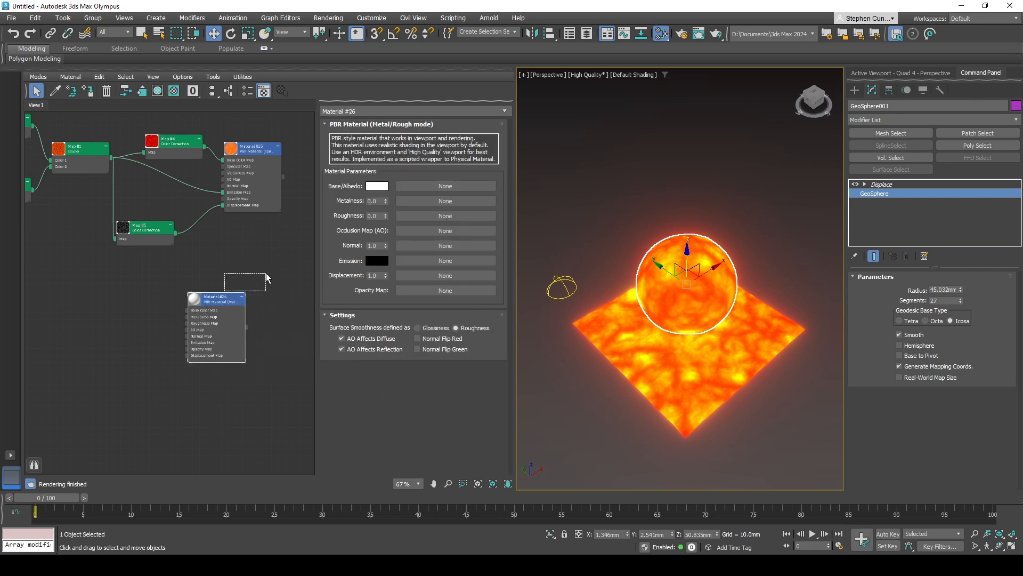
drag(233, 311, 268, 311)
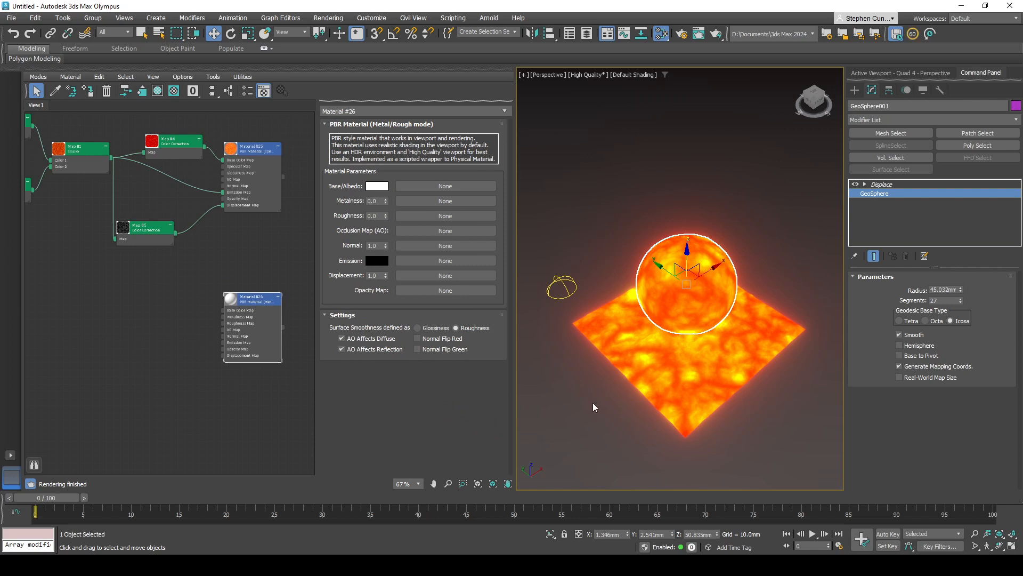
- Clone the displaced lava GeoSphere in place as an independent copy
ctrl+click(682, 367)
alt+middle_drag(711, 367, 700, 297)
click(698, 293)
right_click(686, 293)
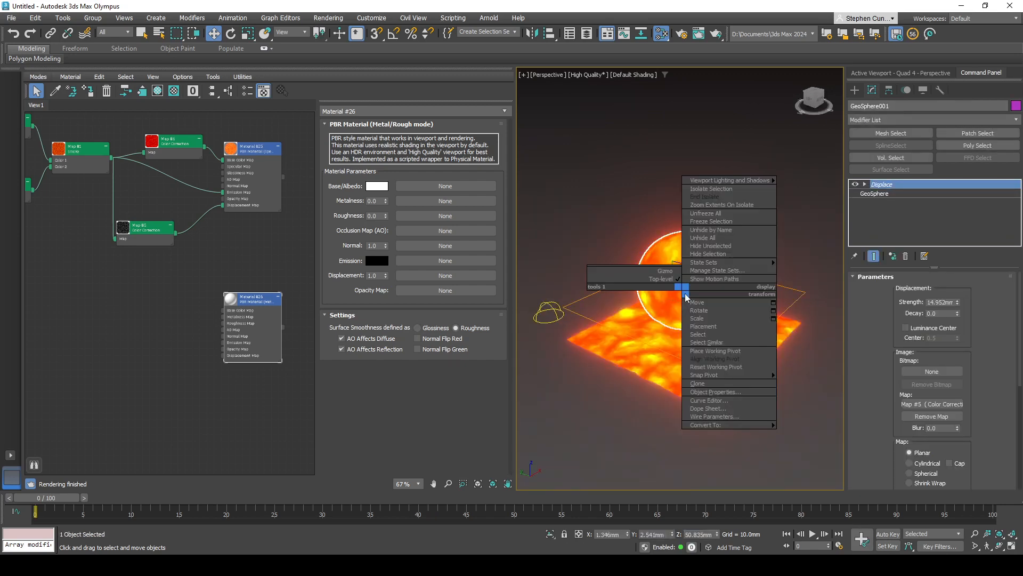
click(710, 384)
click(472, 255)
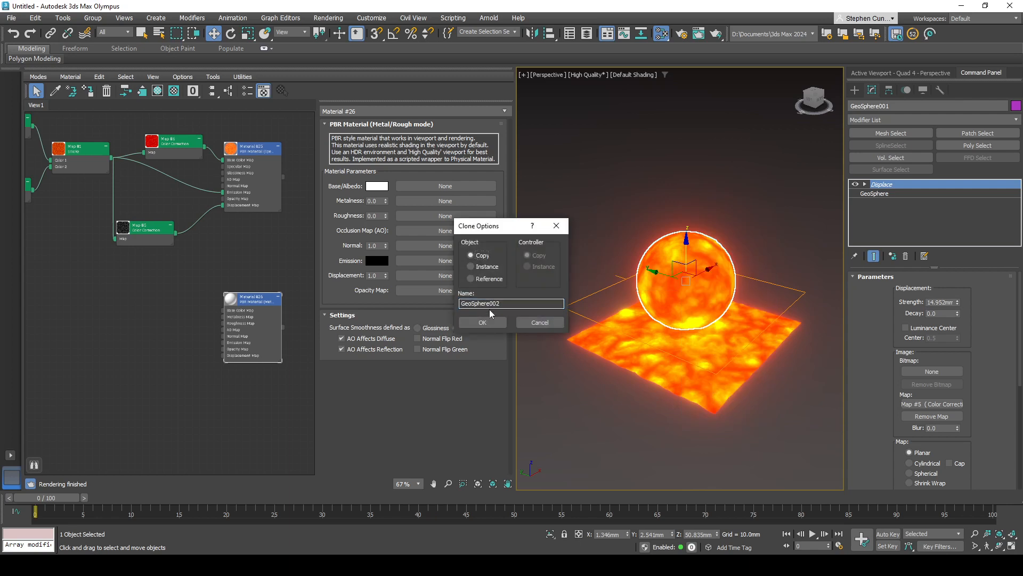
click(483, 322)
- Clone the displaced lava plane beneath the sphere in place as a copy
click(674, 376)
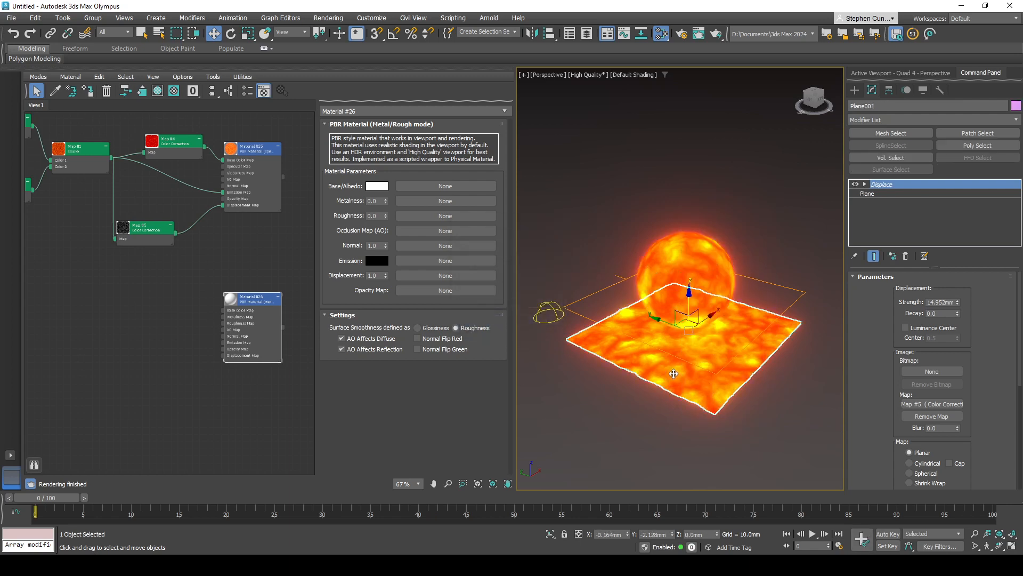
right_click(673, 374)
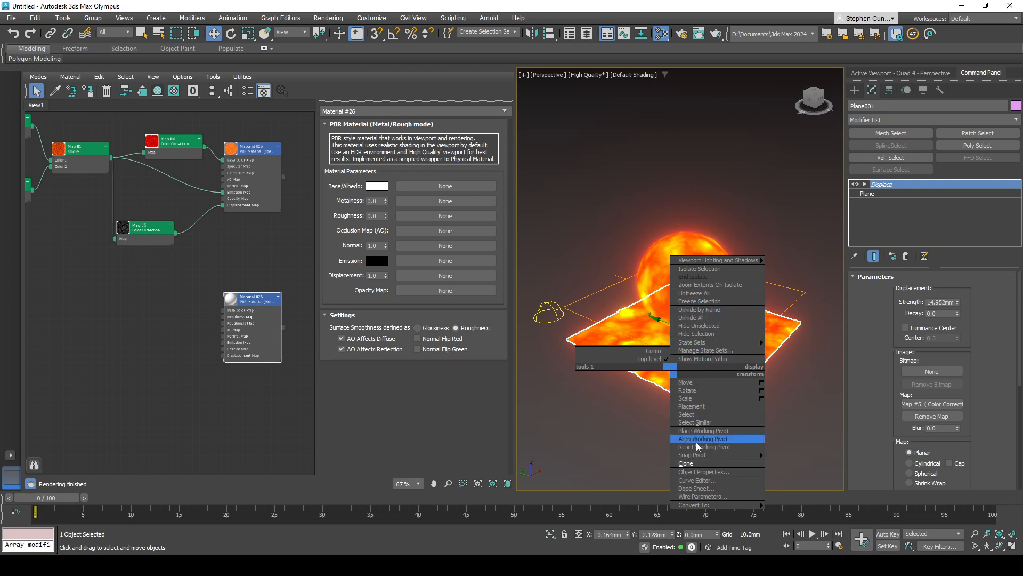
click(686, 463)
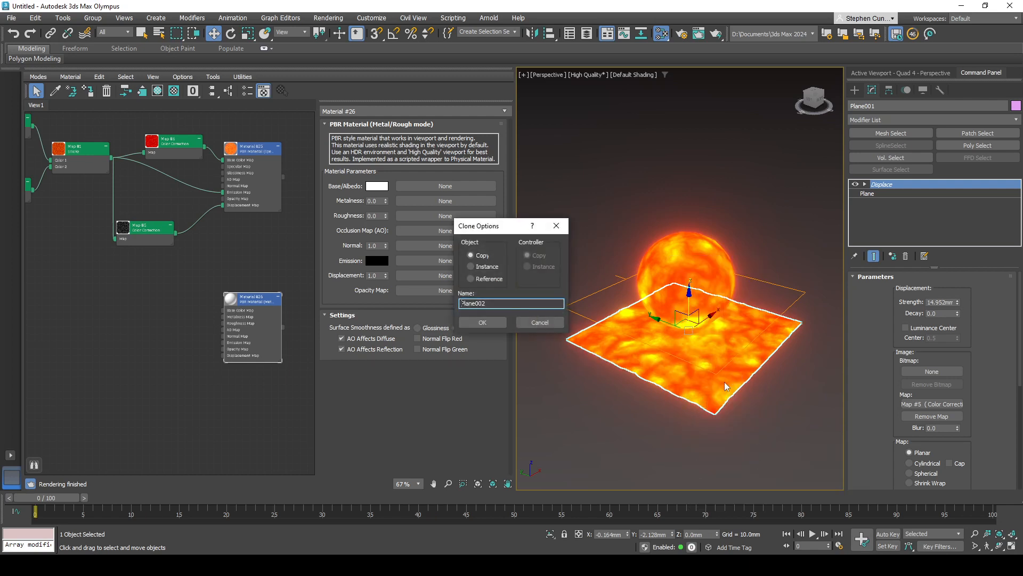
click(483, 322)
- Show the Scene Explorer docked together with the Slate Material Editor and expand the 0 (default) layer to list its objects
click(686, 272)
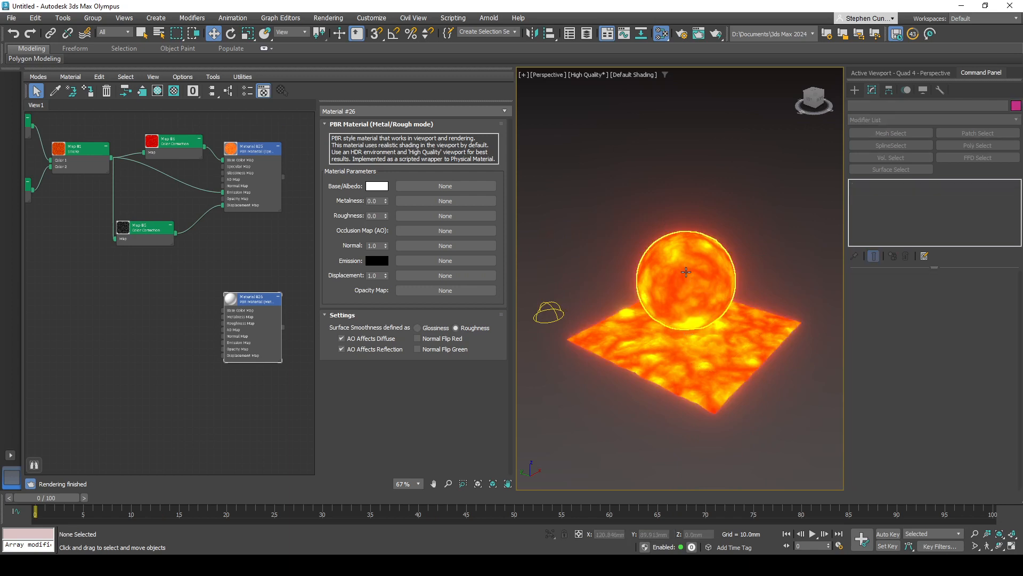
click(686, 271)
click(673, 385)
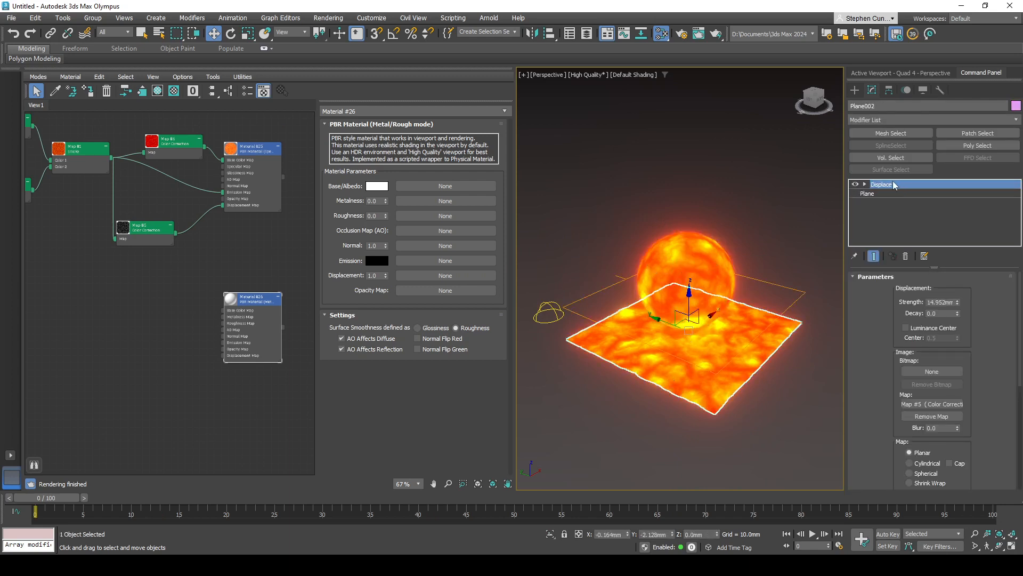
click(686, 289)
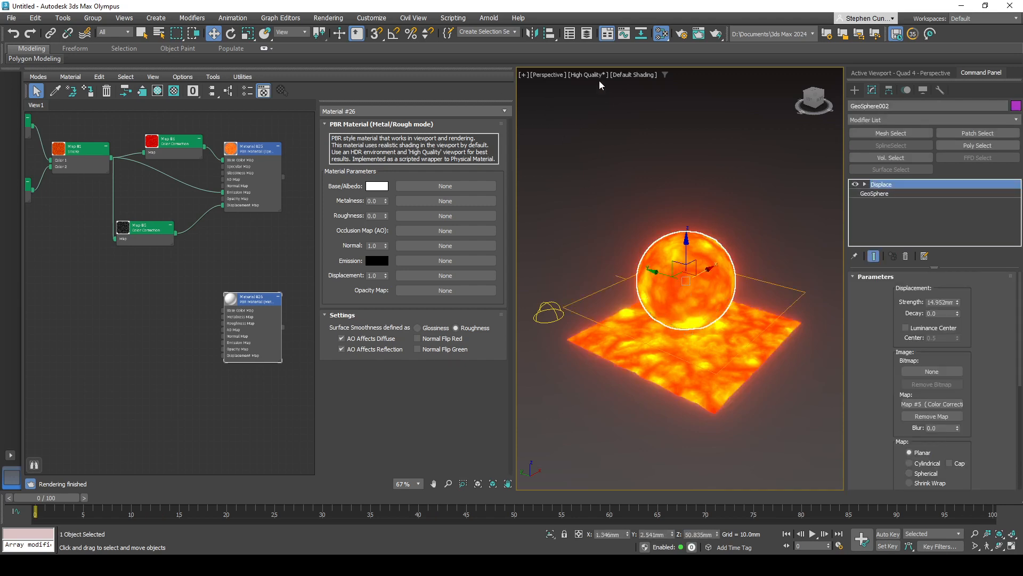
click(569, 33)
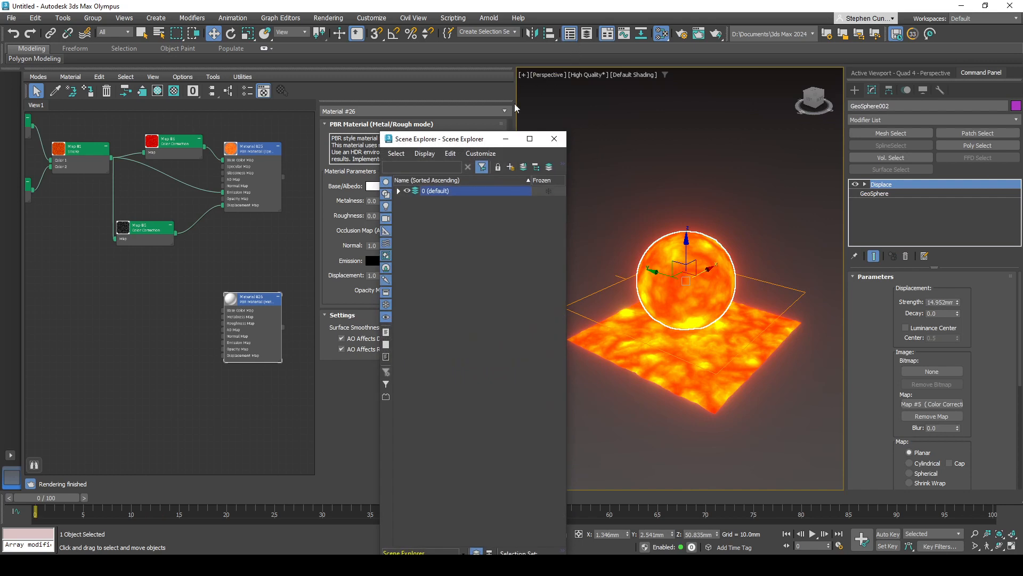
drag(475, 142, 223, 149)
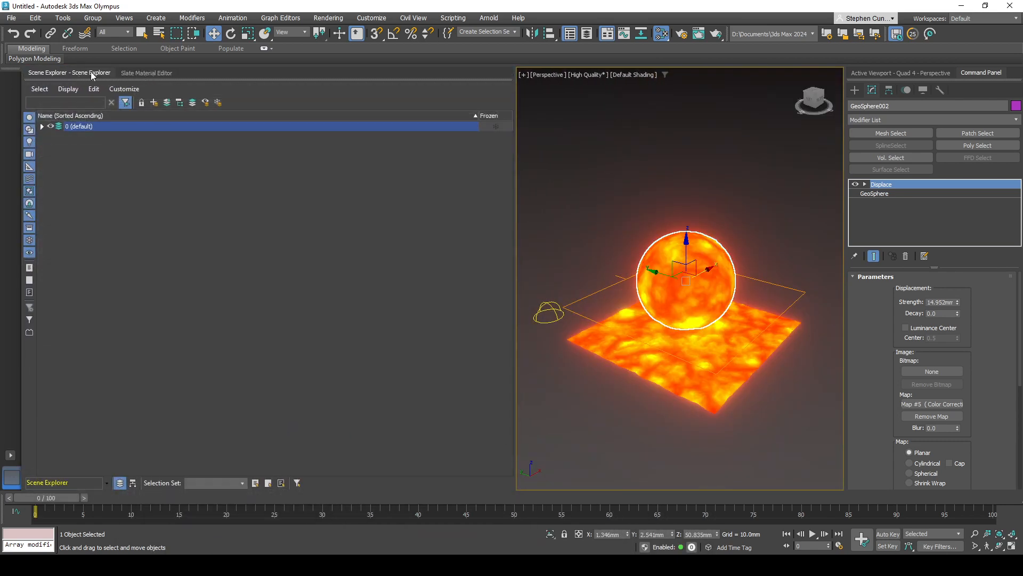
click(610, 219)
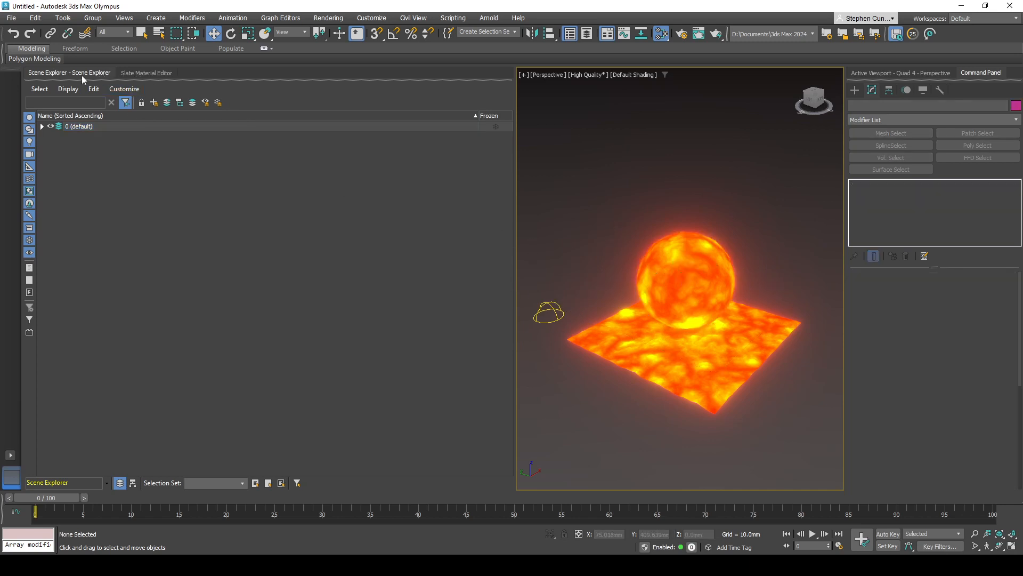
click(41, 126)
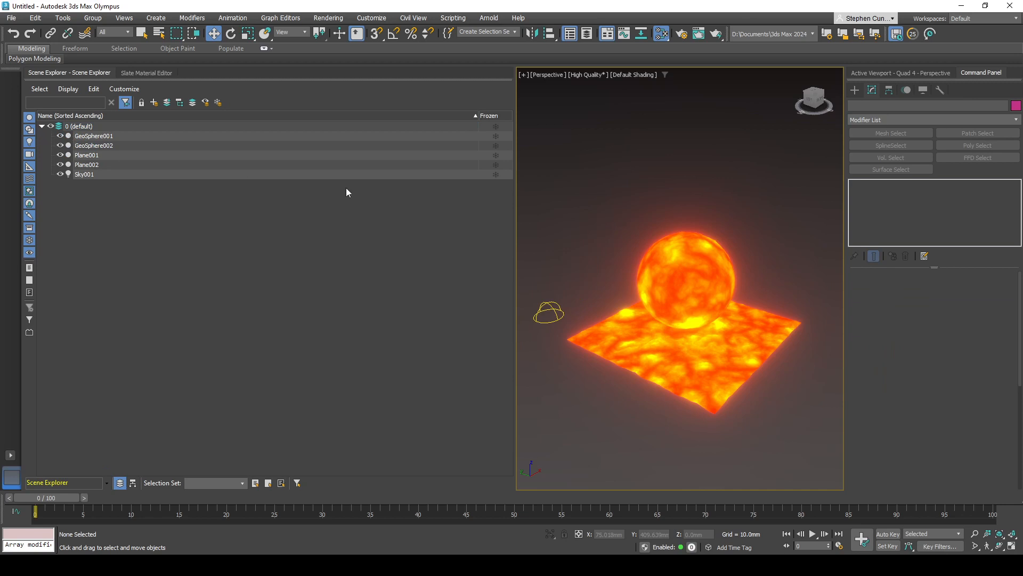
- Hide the original Plane001 and GeoSphere001 so only their copies show, and close the Scene Explorer
click(696, 277)
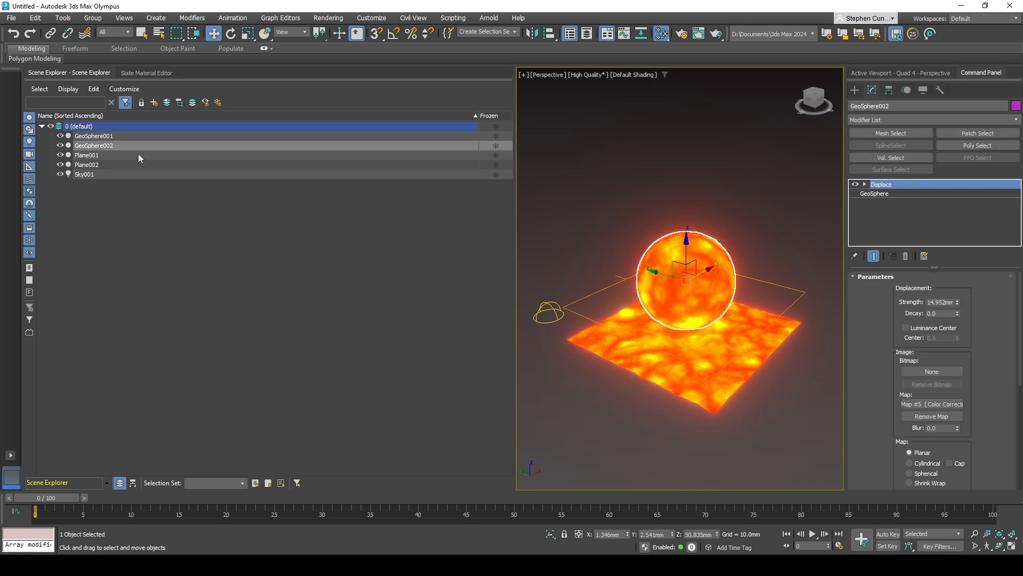
click(91, 156)
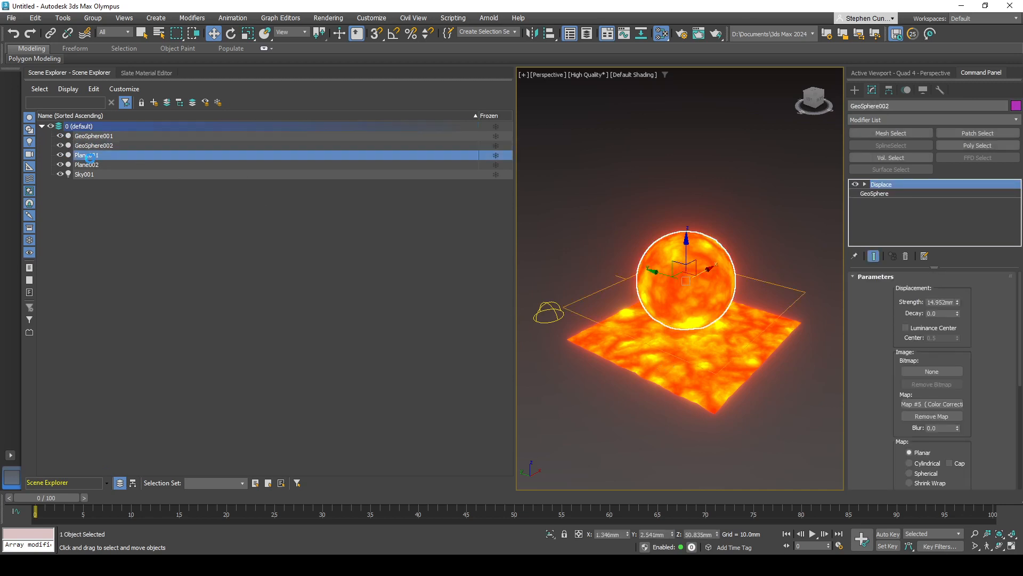
click(61, 155)
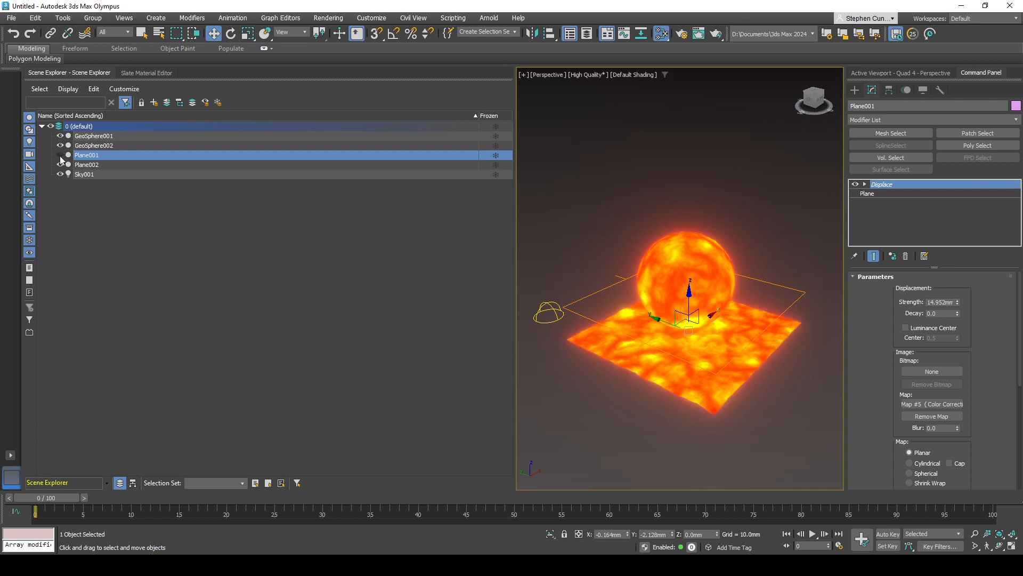
click(117, 136)
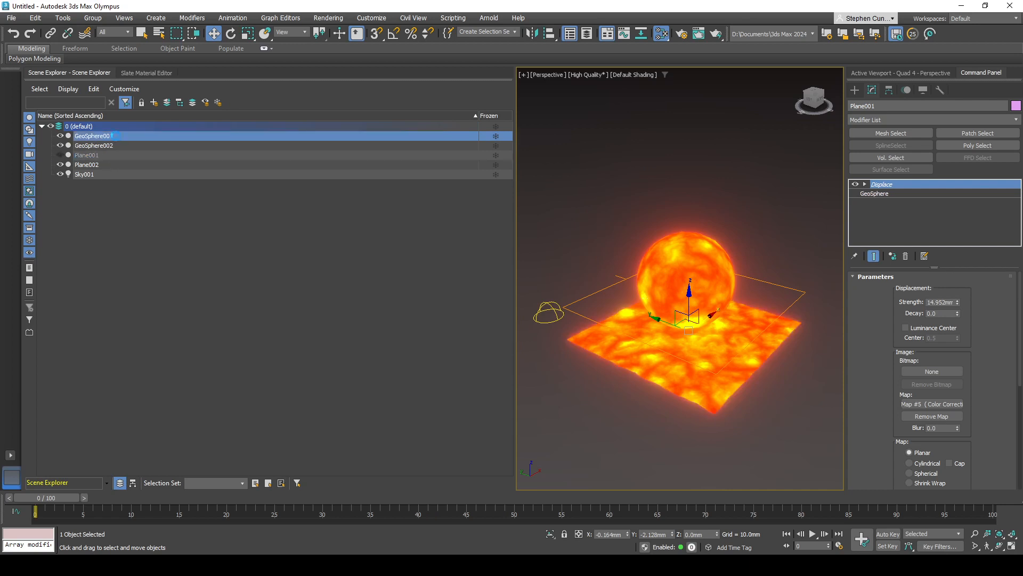
click(60, 136)
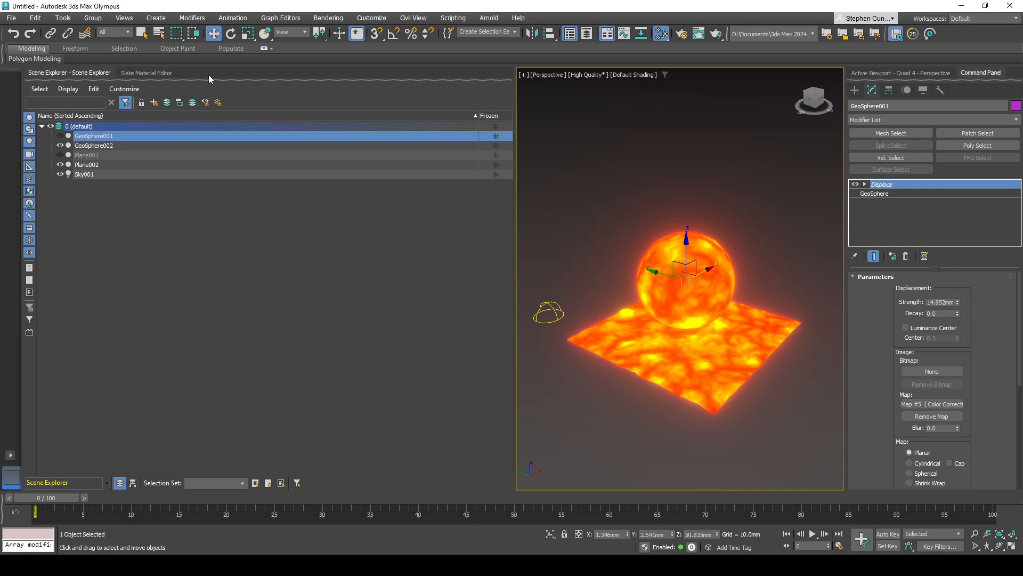
click(577, 37)
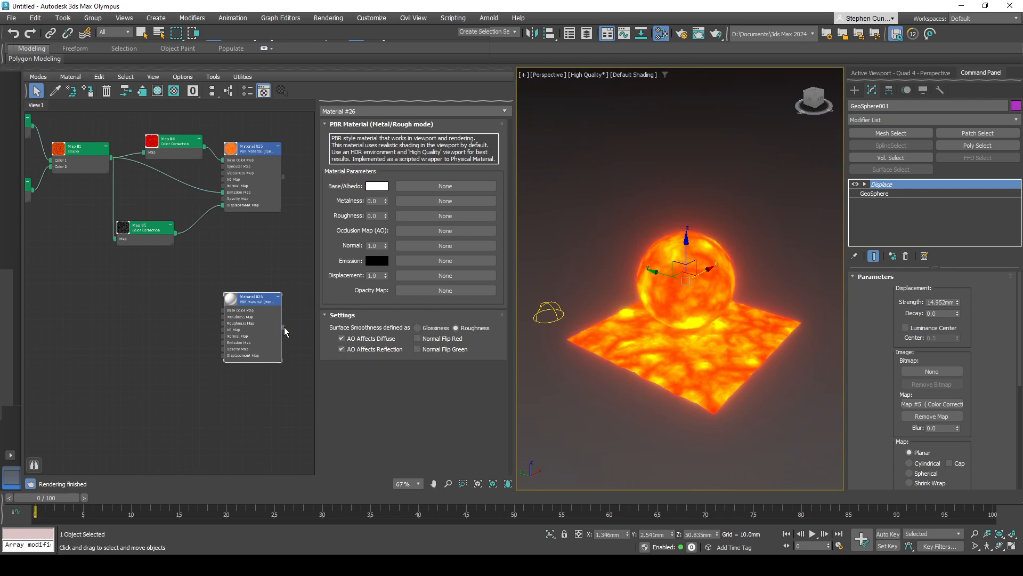
- Assign the new white PBR Metal/Rough material to both the visible sphere and the plane
drag(285, 332, 683, 287)
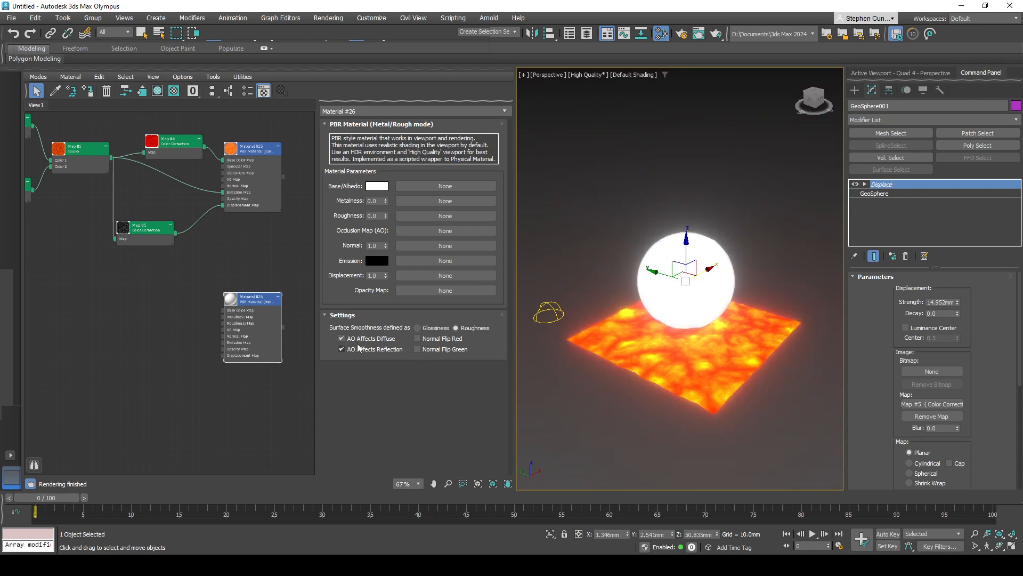
drag(284, 330, 626, 379)
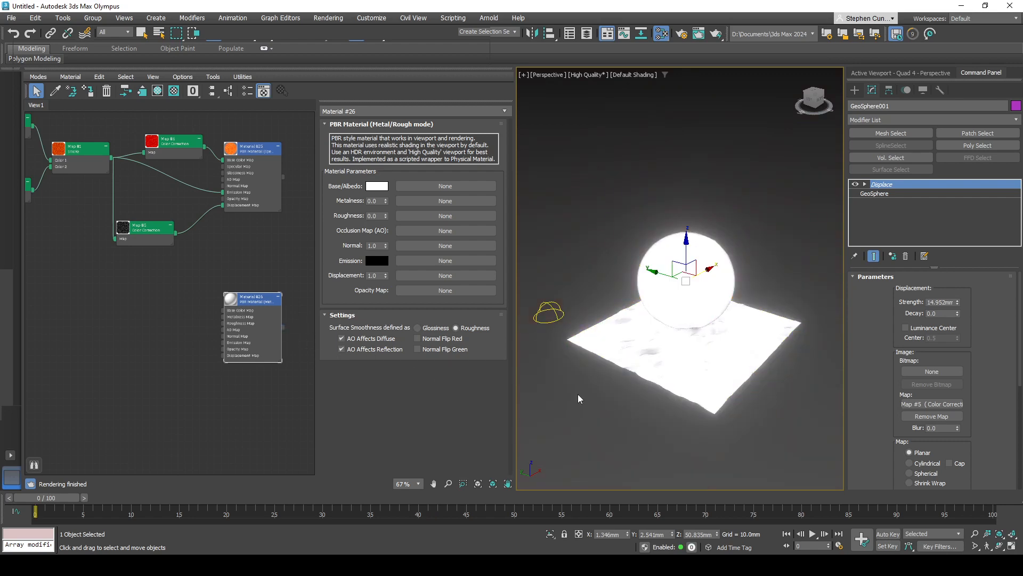
alt+middle_drag(715, 308, 692, 327)
scroll(659, 347, up, 5)
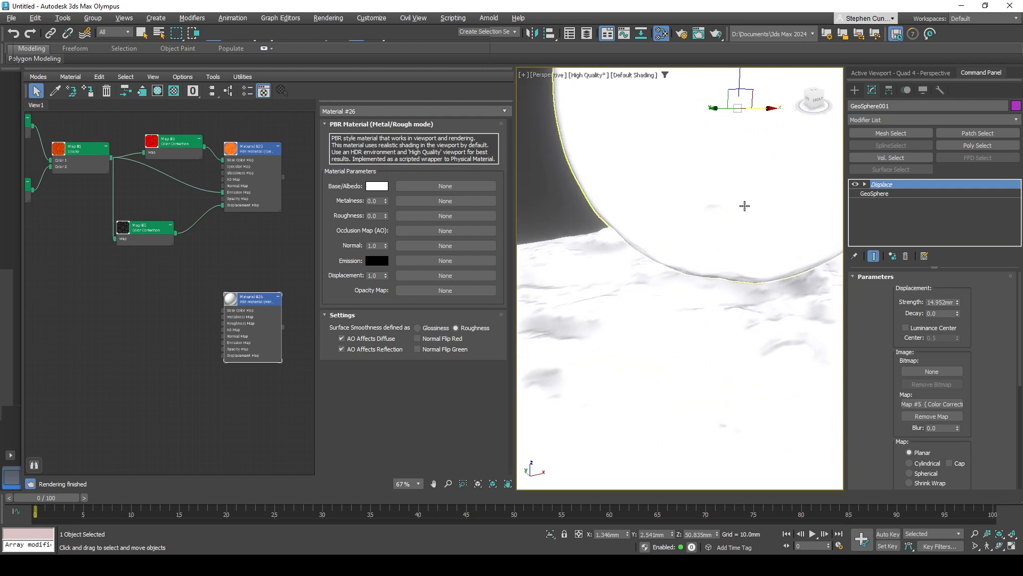
scroll(744, 206, down, 5)
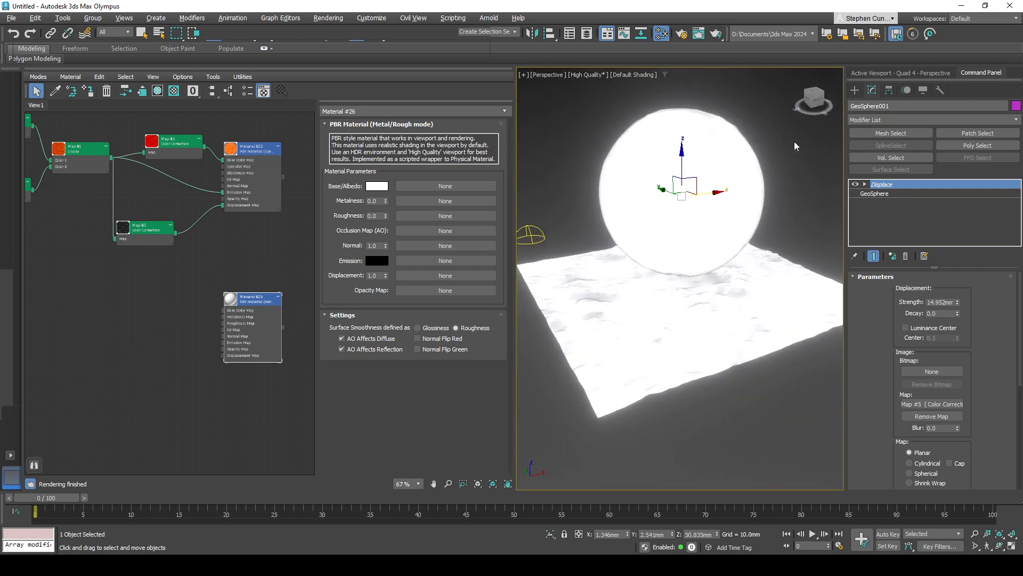
- Remove the Color Correction map from the Displace modifier of the copied plane
click(795, 146)
click(701, 239)
click(652, 336)
click(680, 227)
click(657, 337)
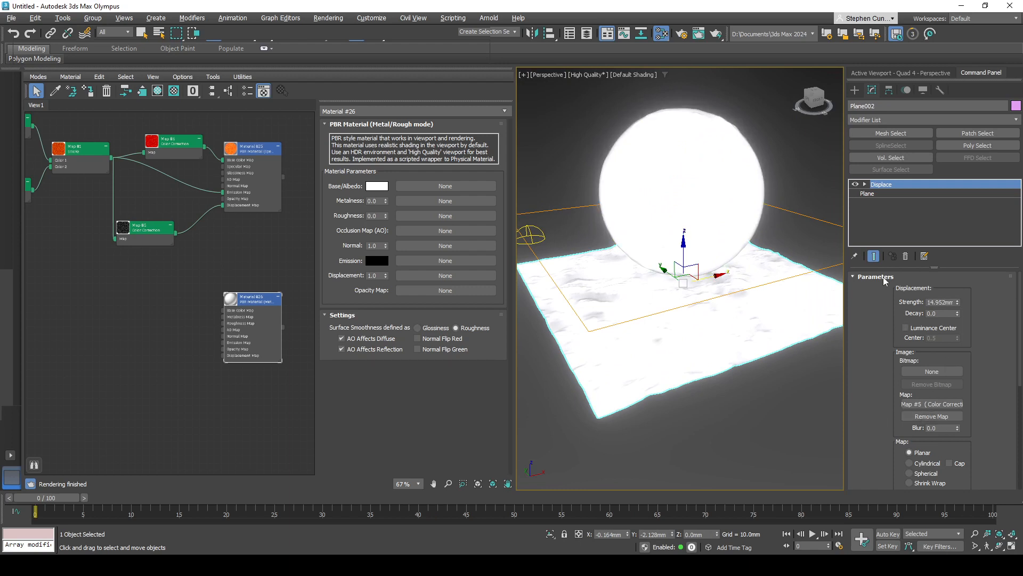
right_click(927, 407)
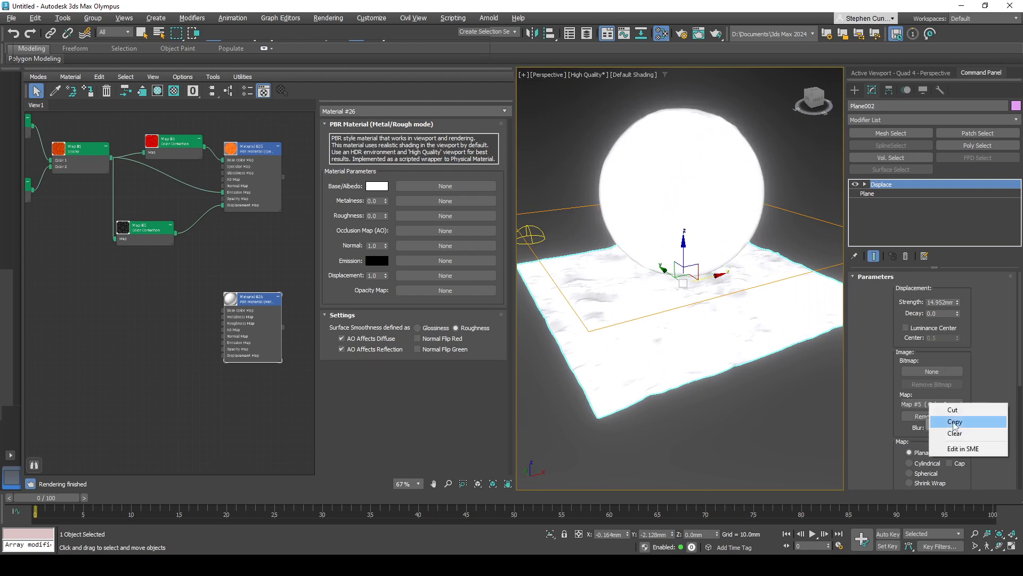
click(943, 451)
- Clear the Color Correction map from the Displace modifier of the copied sphere
click(684, 201)
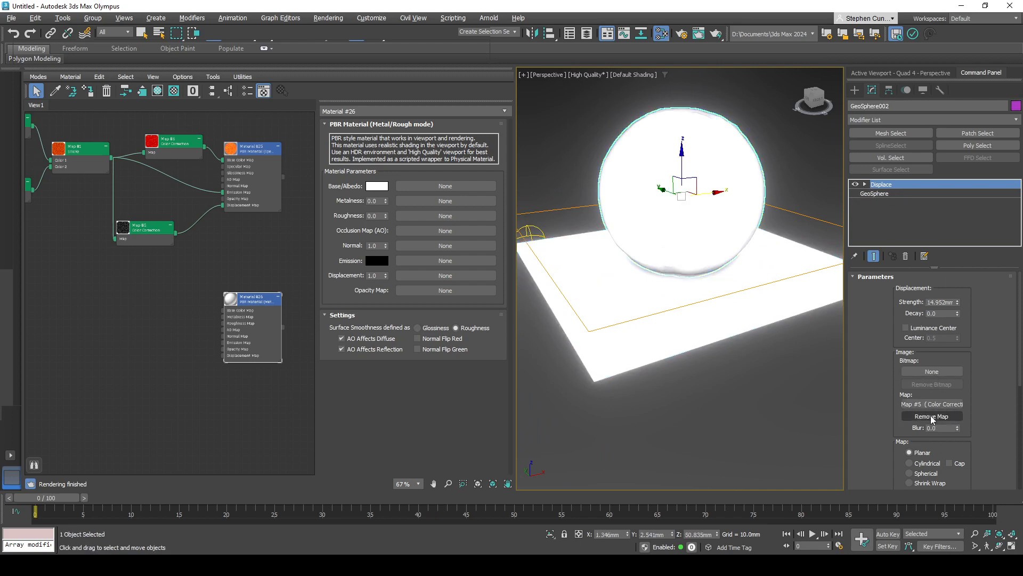
right_click(930, 408)
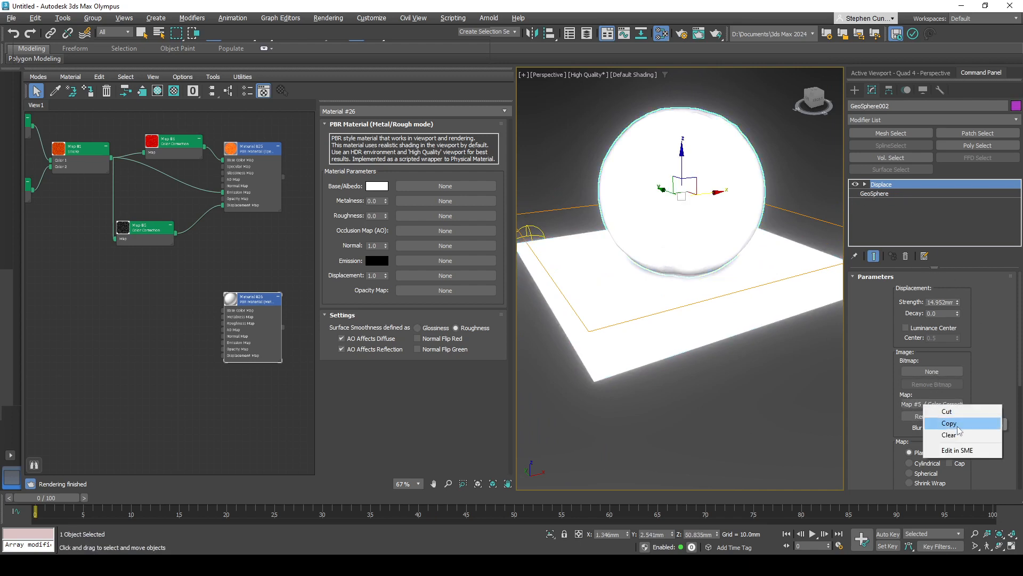
click(940, 433)
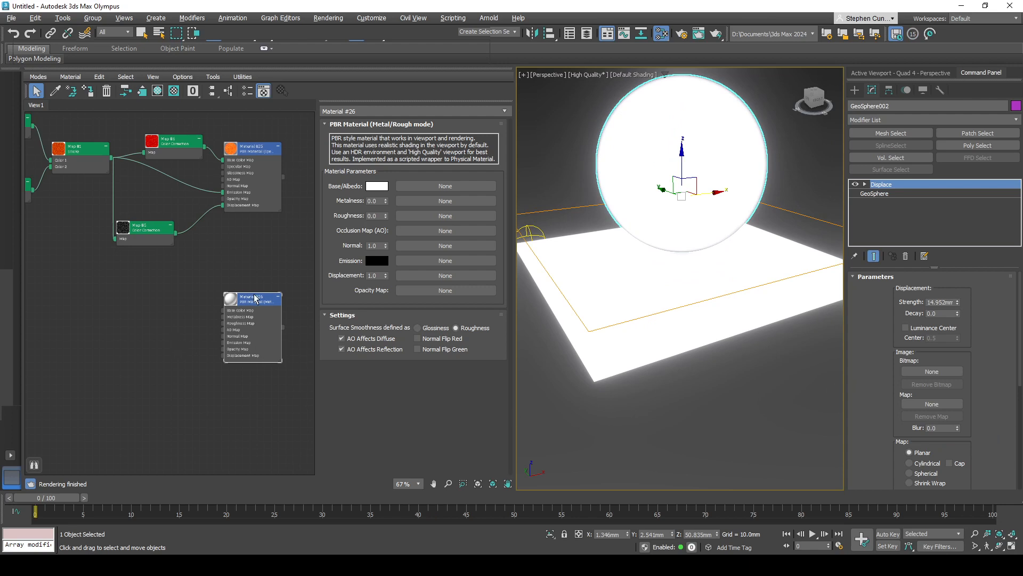
- Add a Noise map connected to the Base Color Map input of the second PBR material
drag(255, 297, 170, 293)
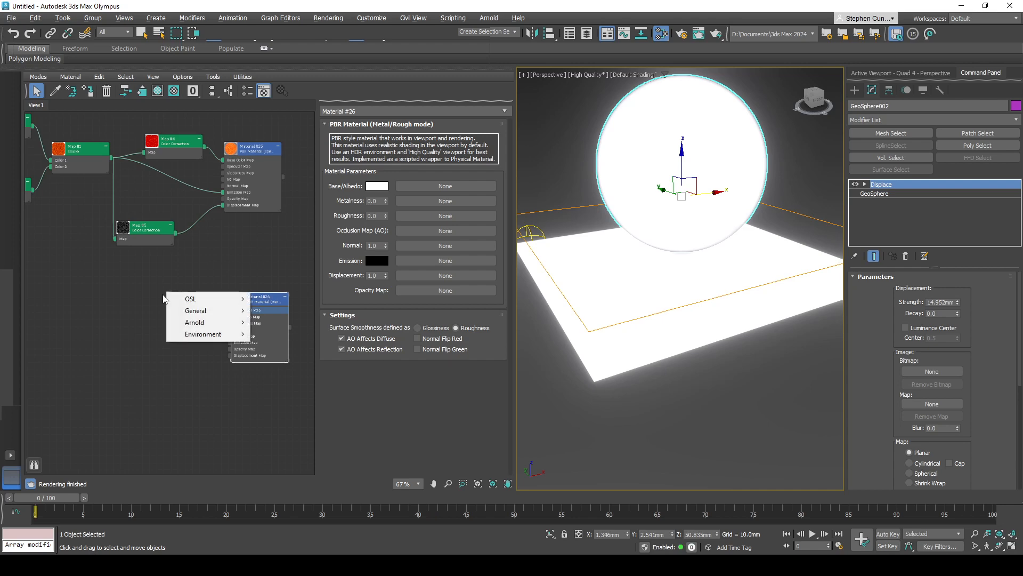
mouse_move(212, 318)
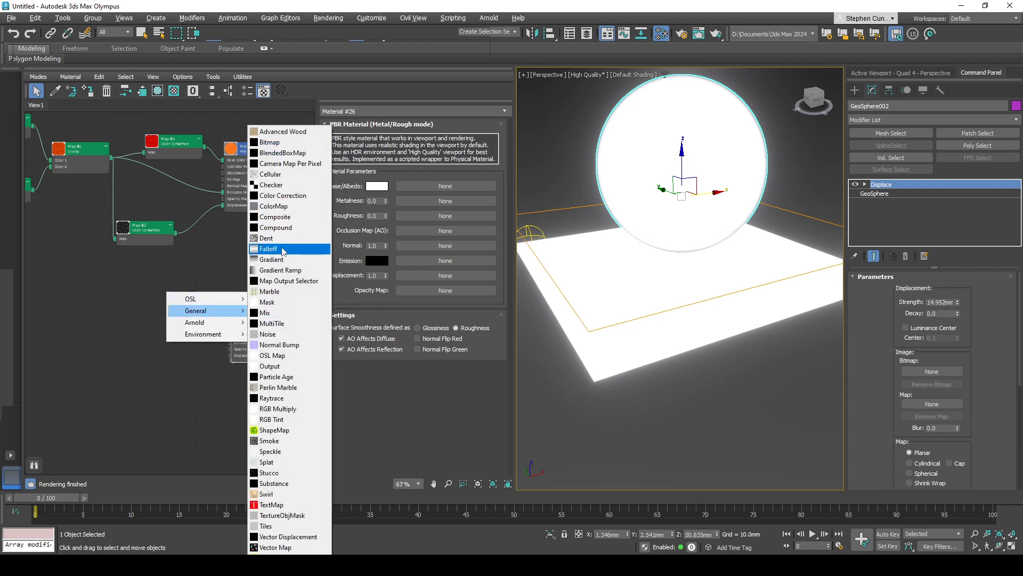
click(291, 335)
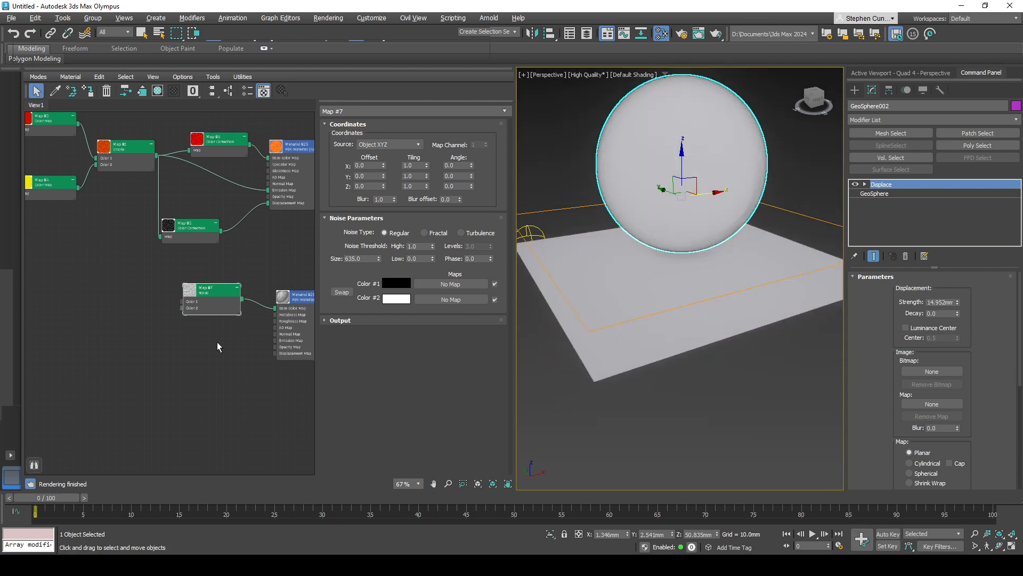
- Examine the new Noise map's two color inputs and how the red and yellow Color Maps feed the Smoke map
scroll(231, 351, up, 5)
scroll(218, 299, up, 3)
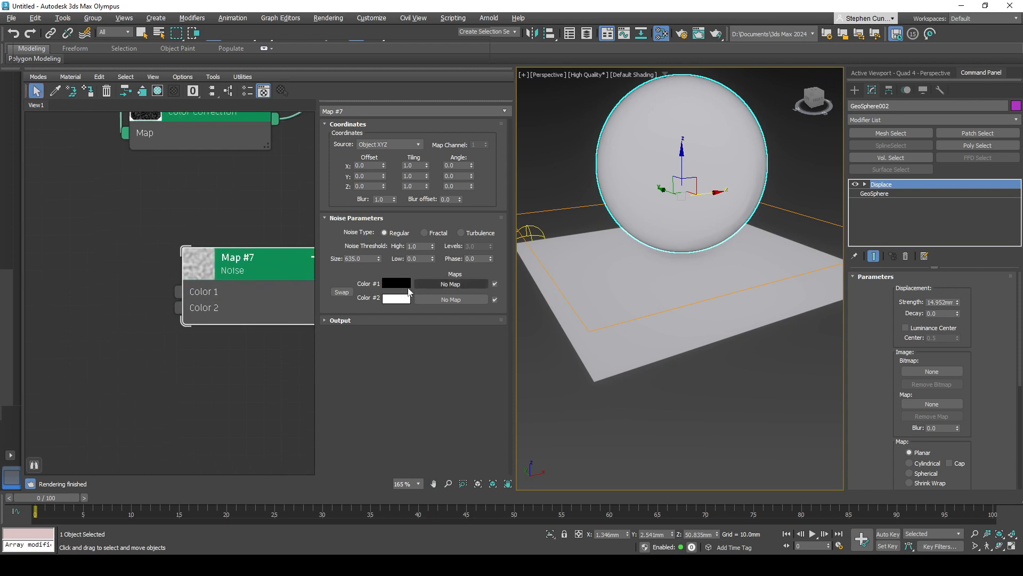
scroll(256, 386, down, 5)
middle_drag(256, 385, 216, 309)
scroll(214, 306, up, 3)
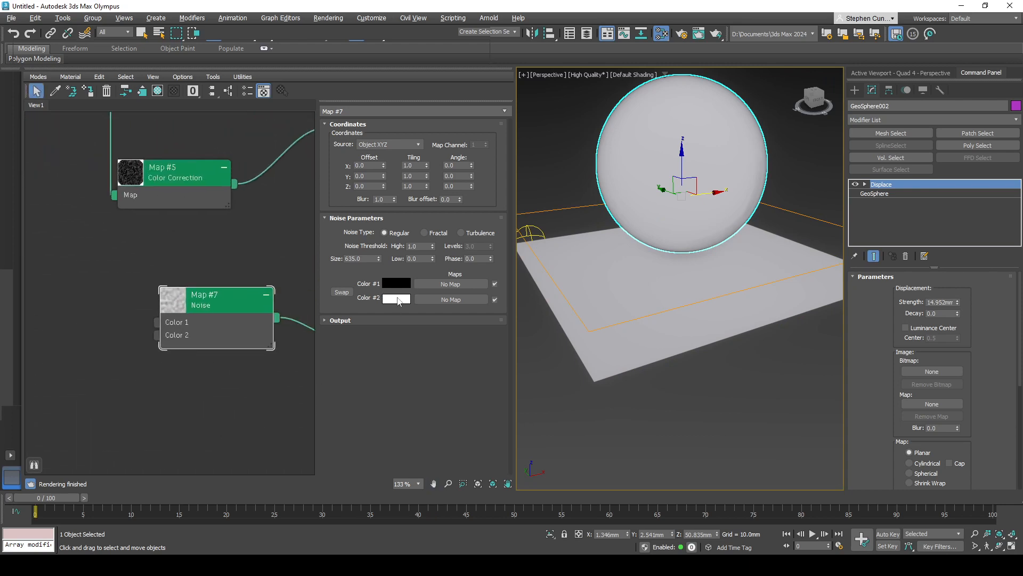
scroll(127, 266, down, 6)
middle_drag(102, 290, 230, 385)
scroll(201, 256, up, 5)
scroll(202, 258, up, 3)
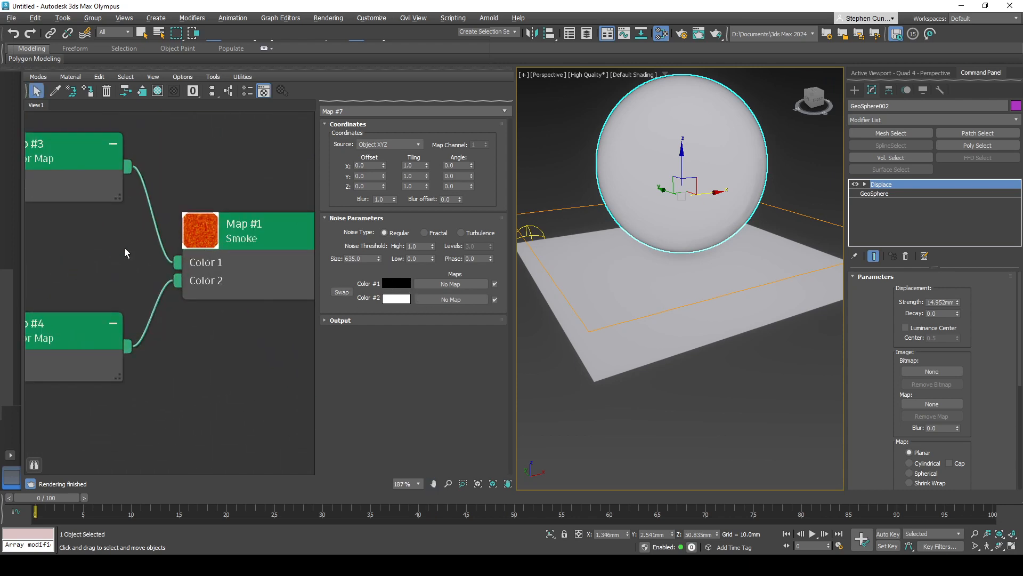
middle_drag(125, 249, 214, 243)
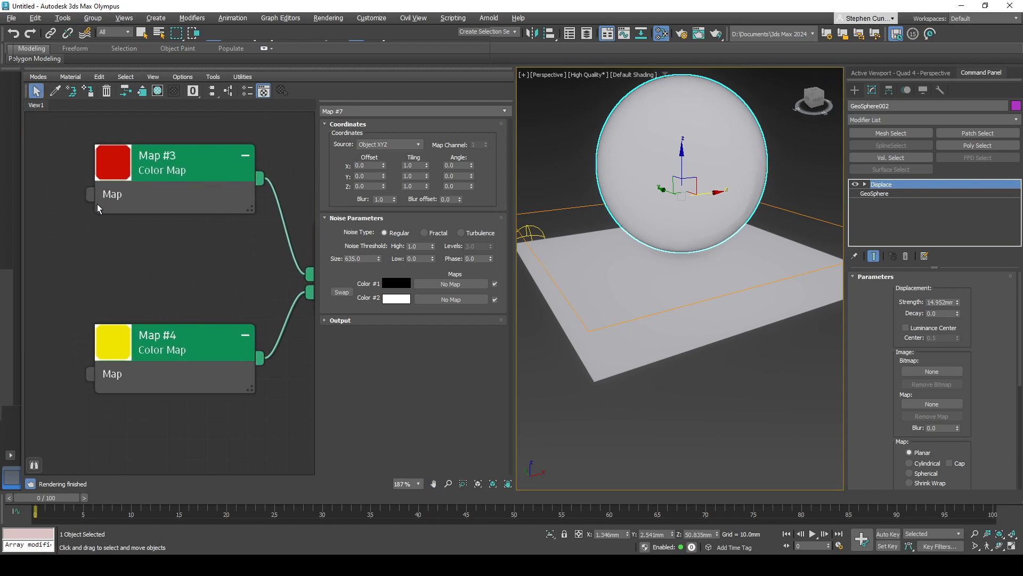
middle_drag(213, 356, 94, 352)
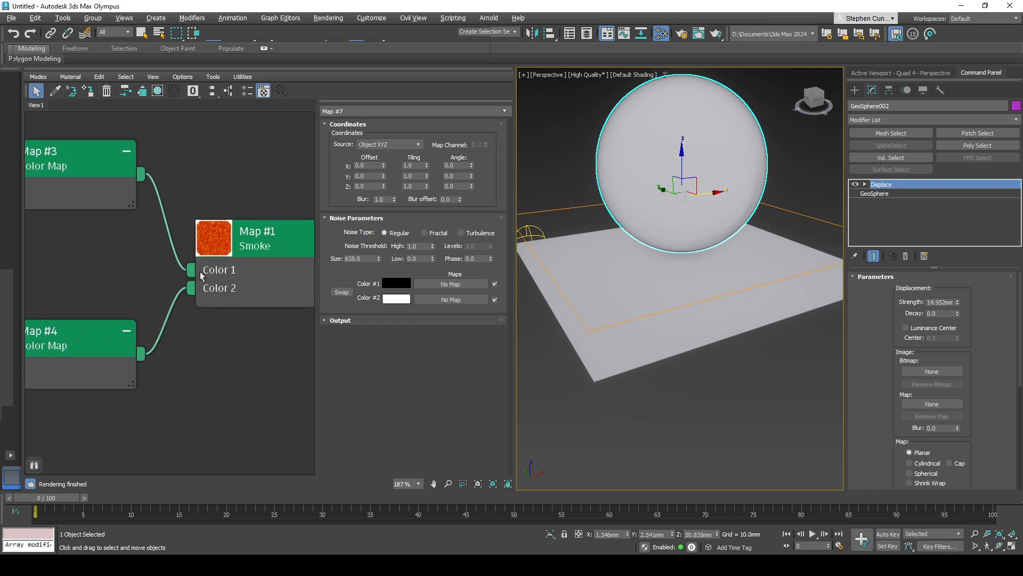
- Set the size of the new Noise map to 10 and its noise type to Fractal
middle_drag(238, 402, 176, 312)
scroll(191, 335, down, 1)
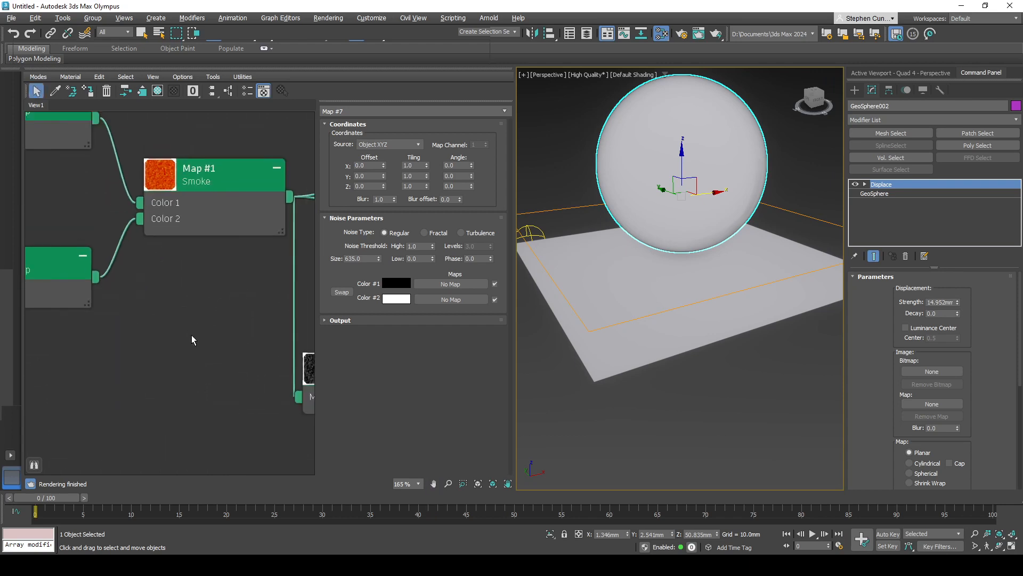
scroll(230, 385, down, 1)
middle_drag(229, 385, 162, 286)
scroll(234, 412, down, 1)
middle_drag(235, 411, 206, 291)
middle_drag(272, 345, 192, 360)
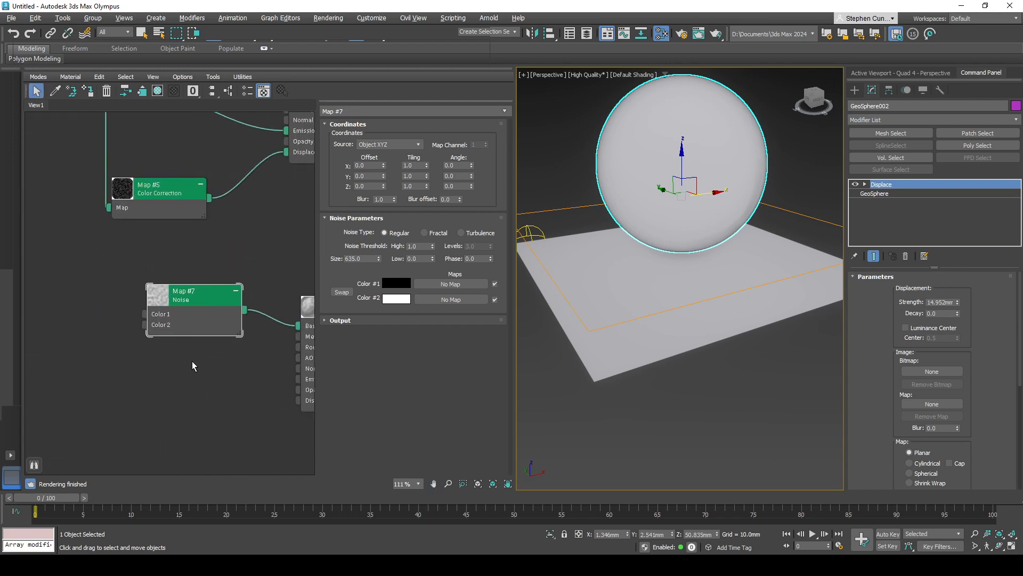
scroll(188, 321, up, 1)
middle_drag(100, 308, 69, 305)
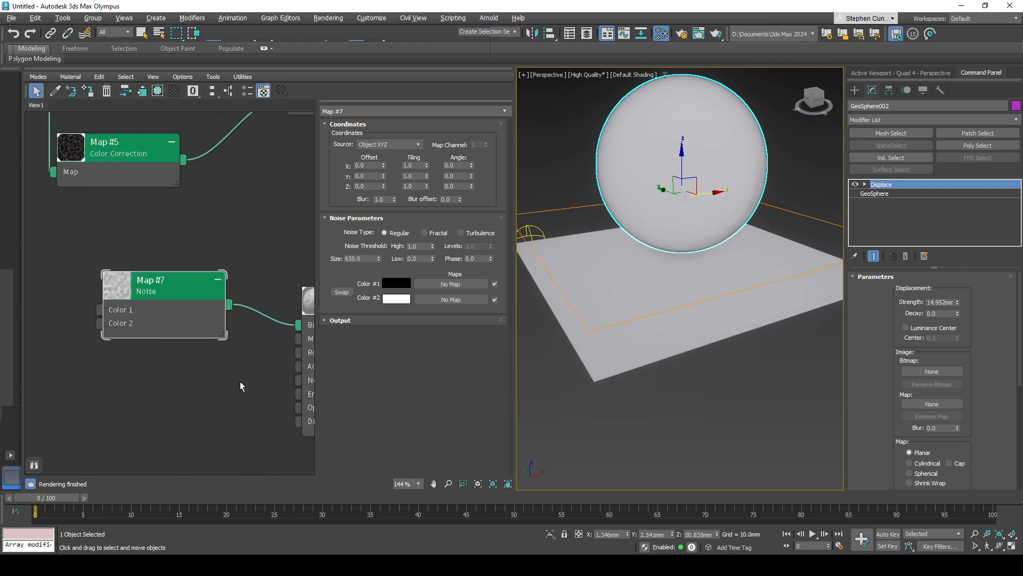
scroll(240, 382, up, 1)
middle_drag(240, 382, 280, 348)
middle_drag(204, 296, 184, 288)
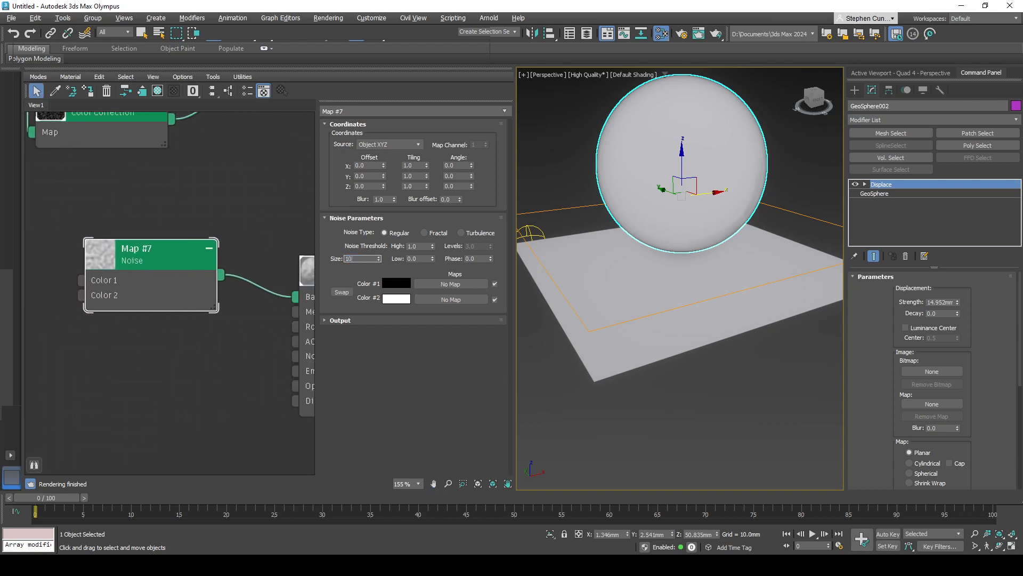
key(Return)
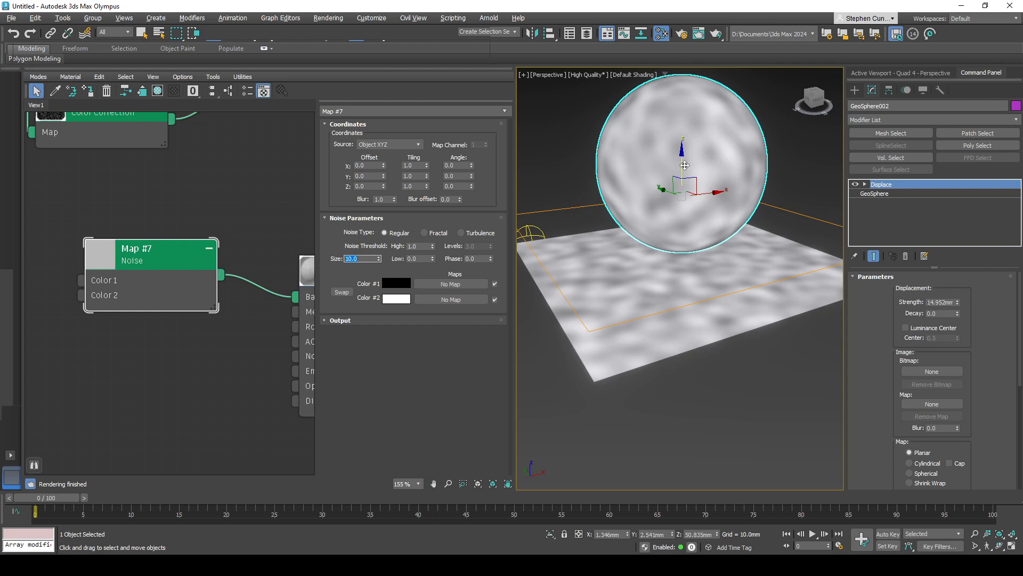
click(425, 232)
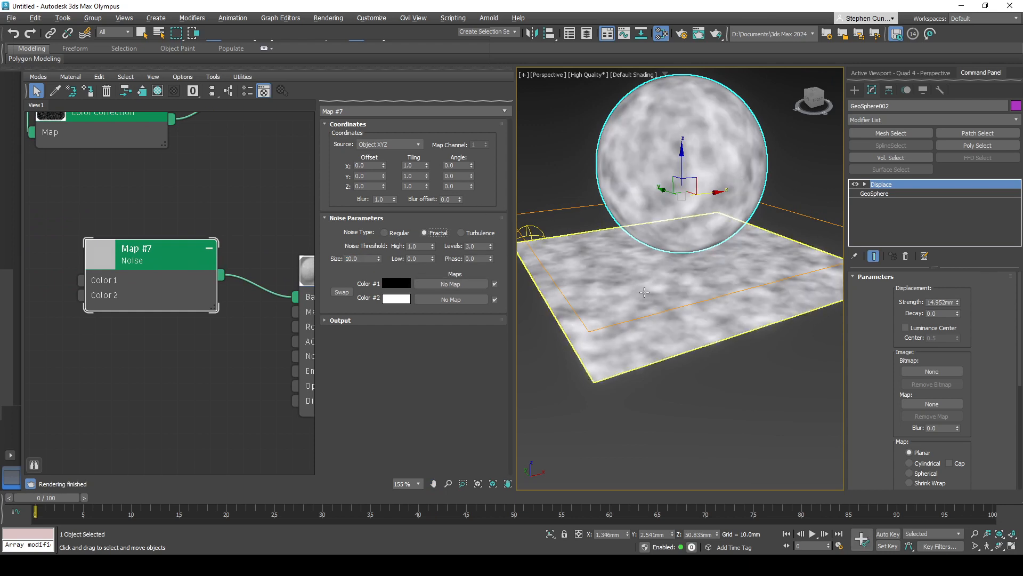
- Change the Noise map's Color 1 to dark gray and its Color 2 to medium gray 737373
click(398, 285)
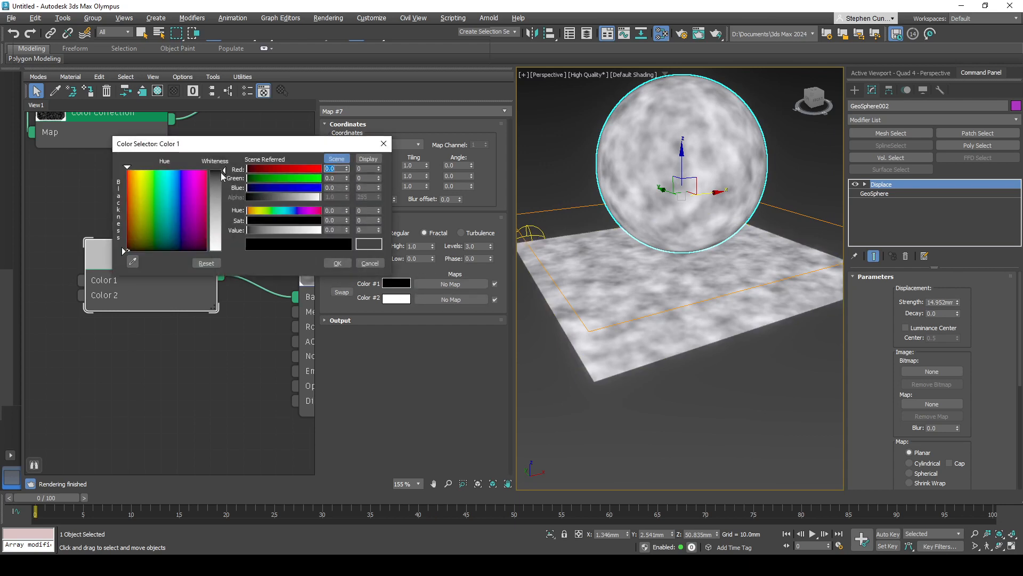
drag(223, 171, 224, 192)
click(337, 263)
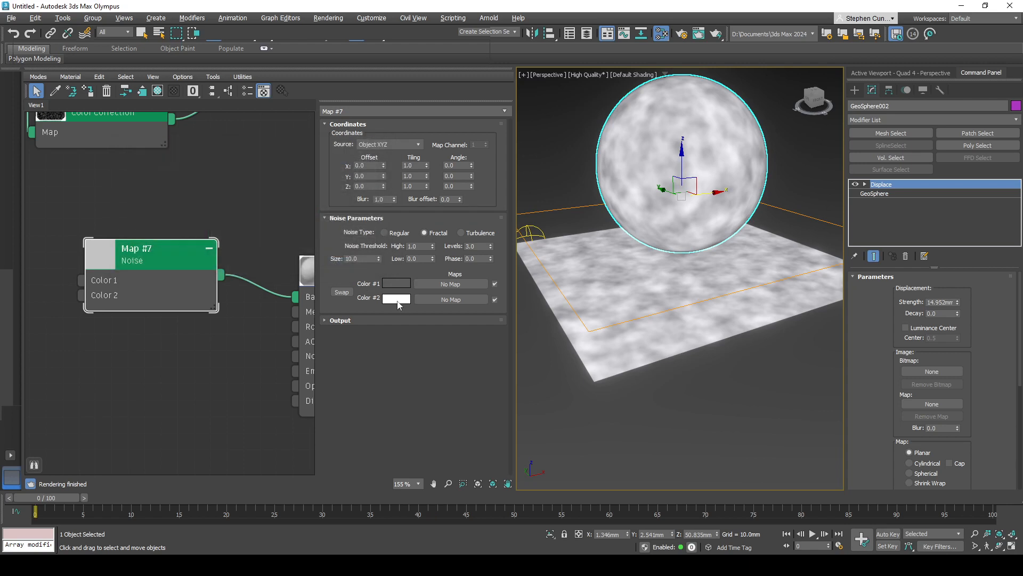
click(398, 298)
drag(225, 194, 225, 202)
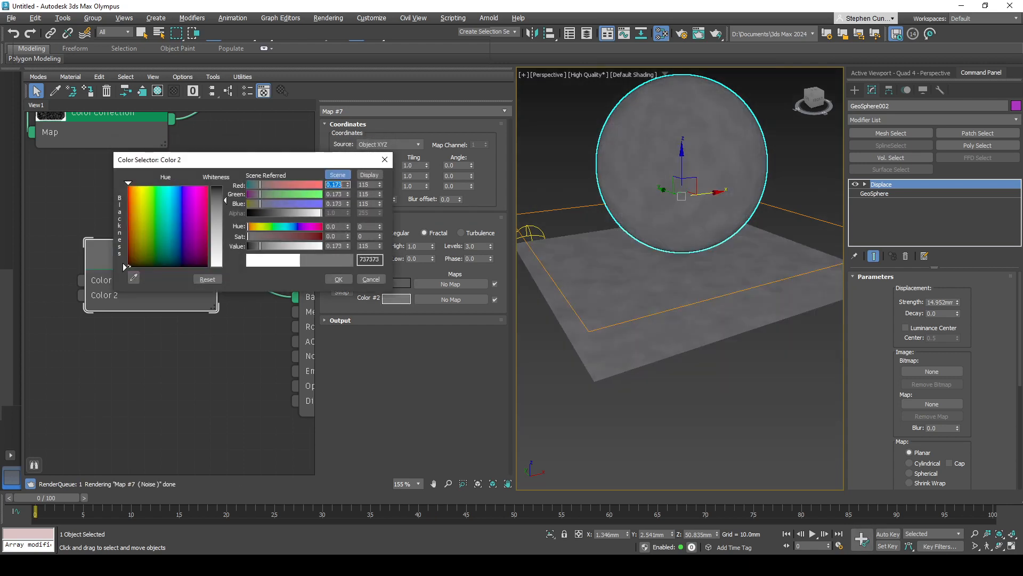
click(347, 280)
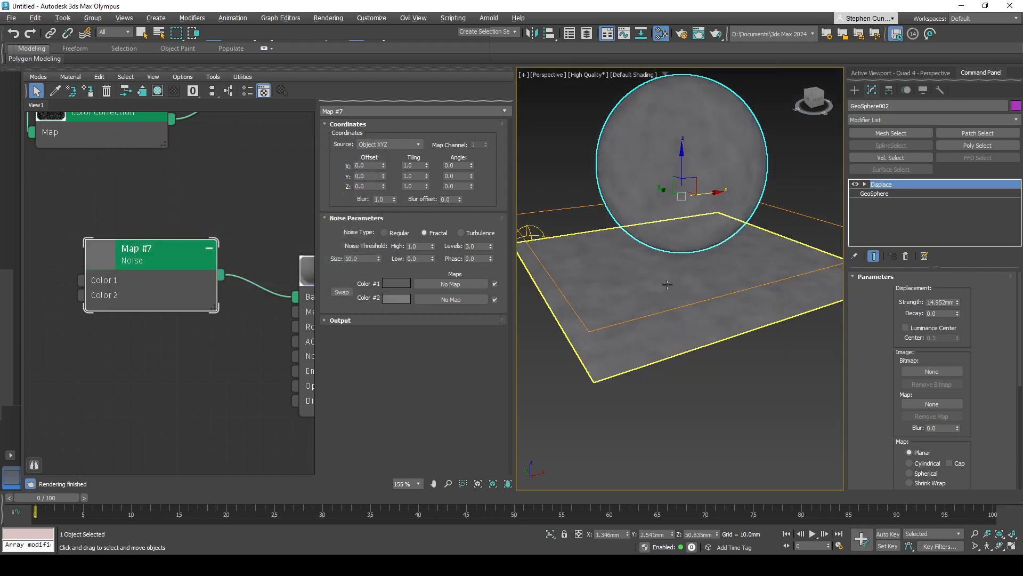
alt+middle_drag(667, 283, 711, 320)
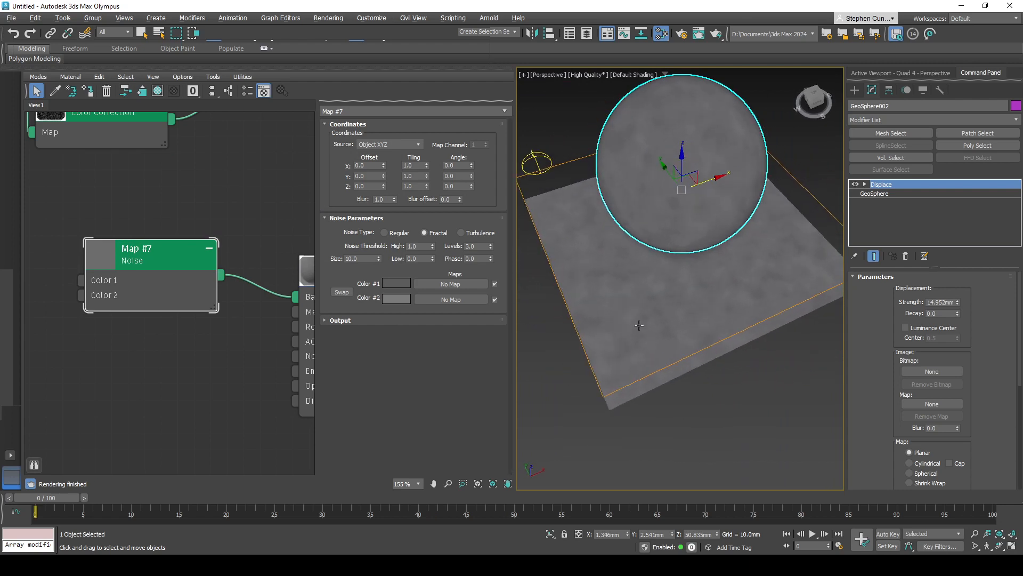
- Connect the Noise map to the Roughness Map input of the second PBR material as well
middle_drag(259, 401, 165, 364)
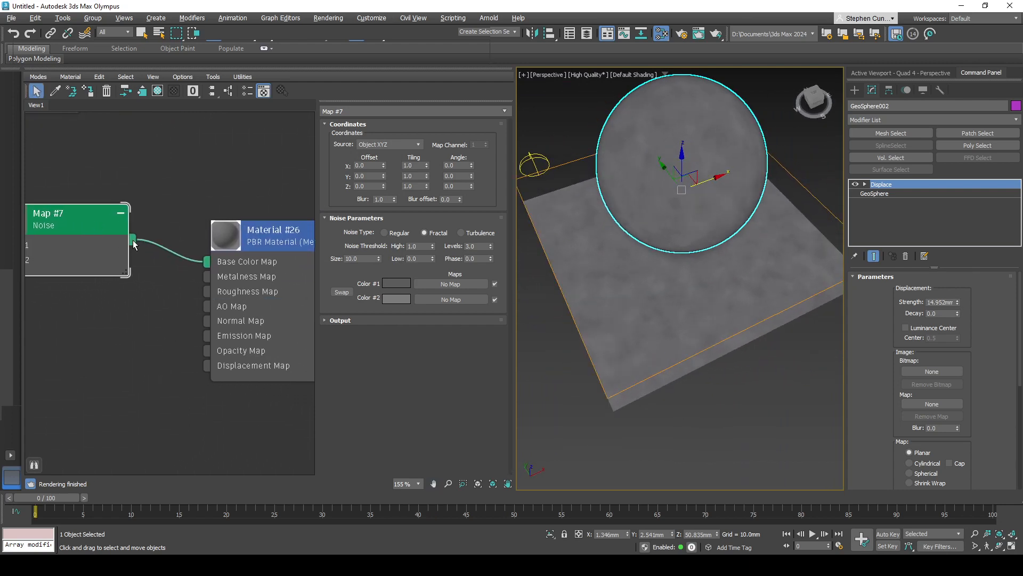
drag(165, 297, 208, 292)
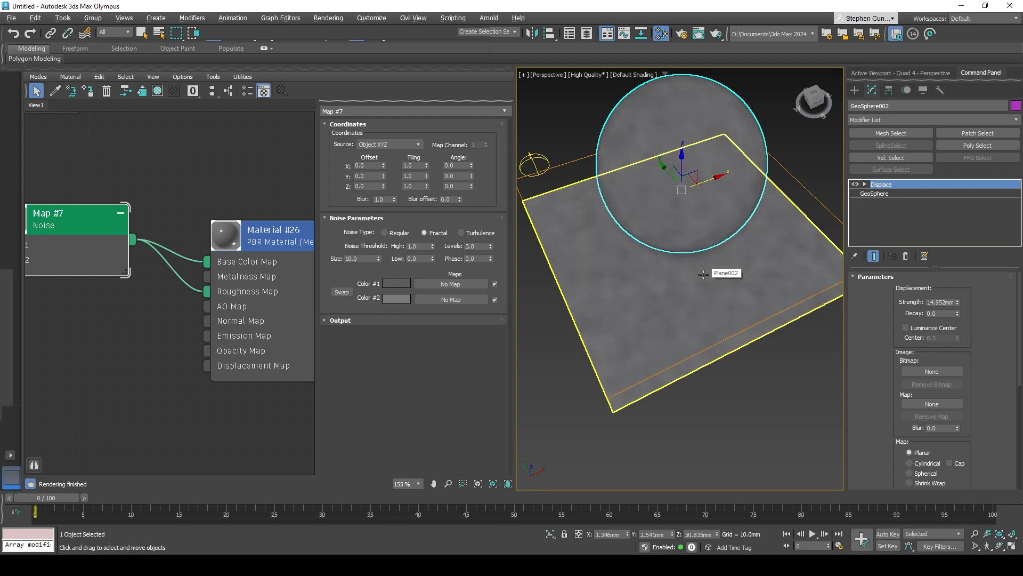
alt+middle_drag(704, 274, 672, 282)
middle_drag(172, 313, 202, 313)
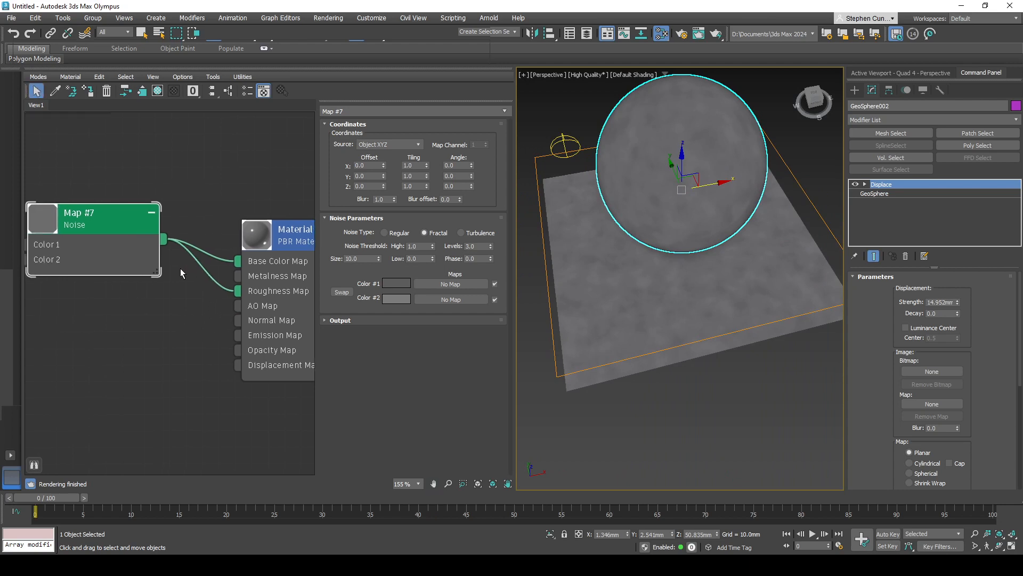
- Delete the connection between the Noise map and the Roughness Map input
click(206, 270)
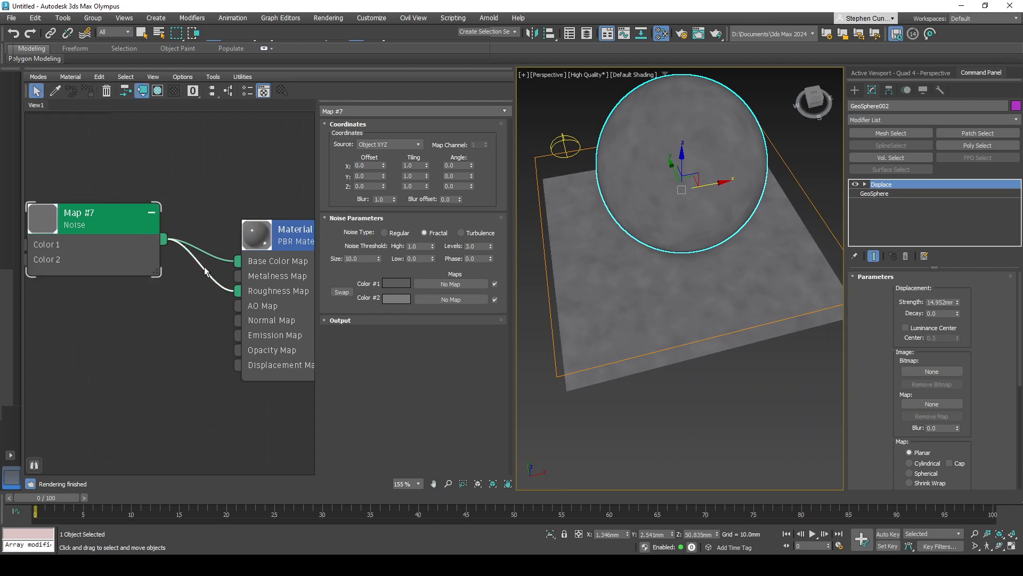
click(108, 91)
middle_drag(205, 273, 217, 263)
- Add a ColorMap connected to the Roughness Map input and place its node below the Noise map
drag(250, 280, 183, 302)
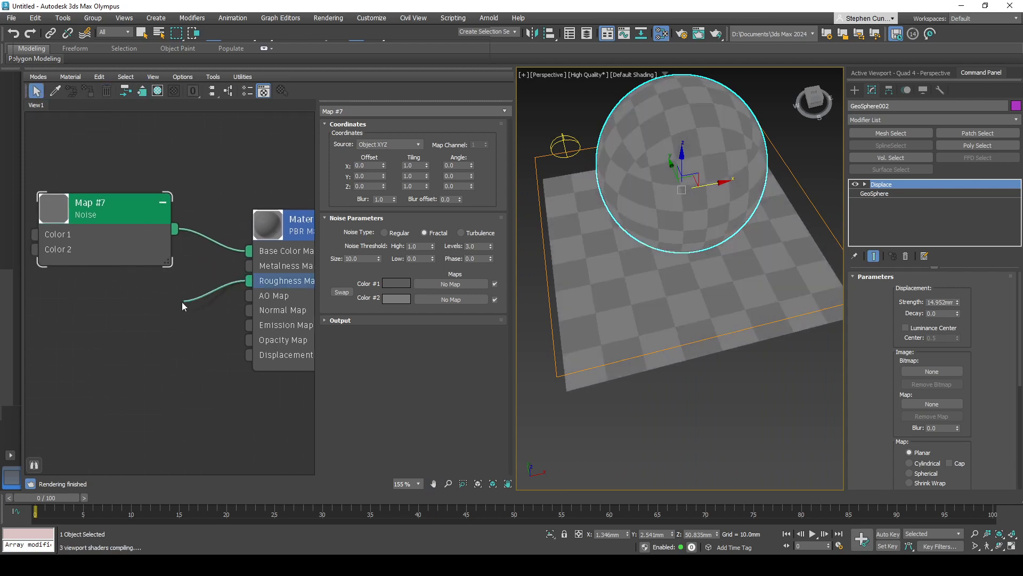
mouse_move(220, 323)
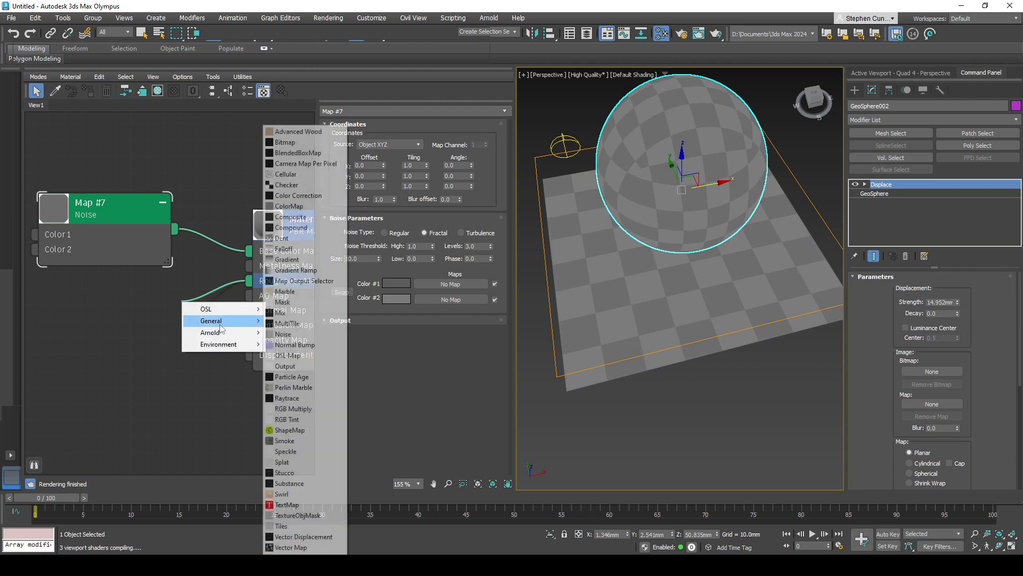
click(289, 205)
drag(208, 314, 141, 314)
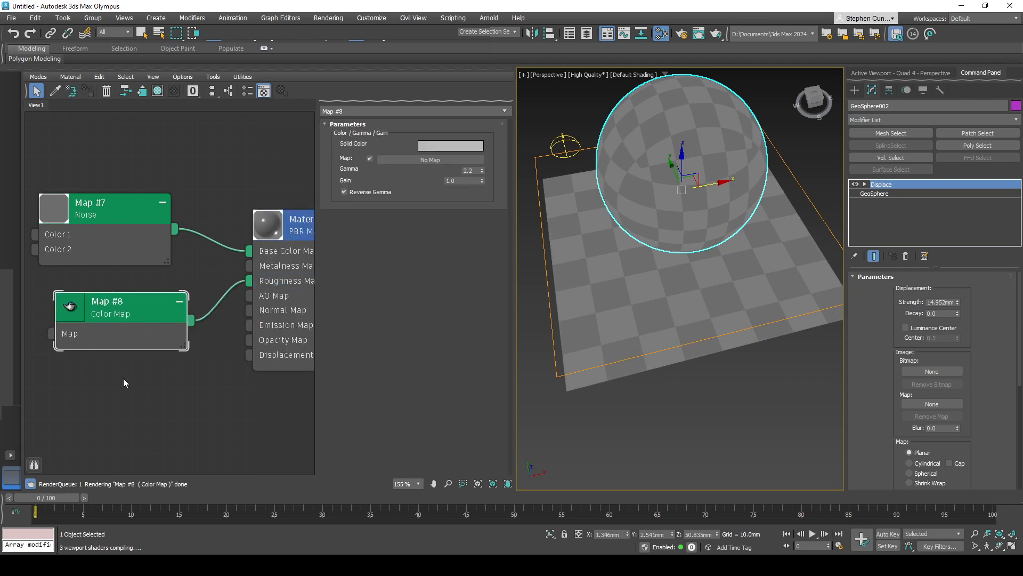
middle_drag(127, 316, 150, 316)
- Set the roughness Color Map's solid color to white and check the shading on the sphere and plane
click(451, 147)
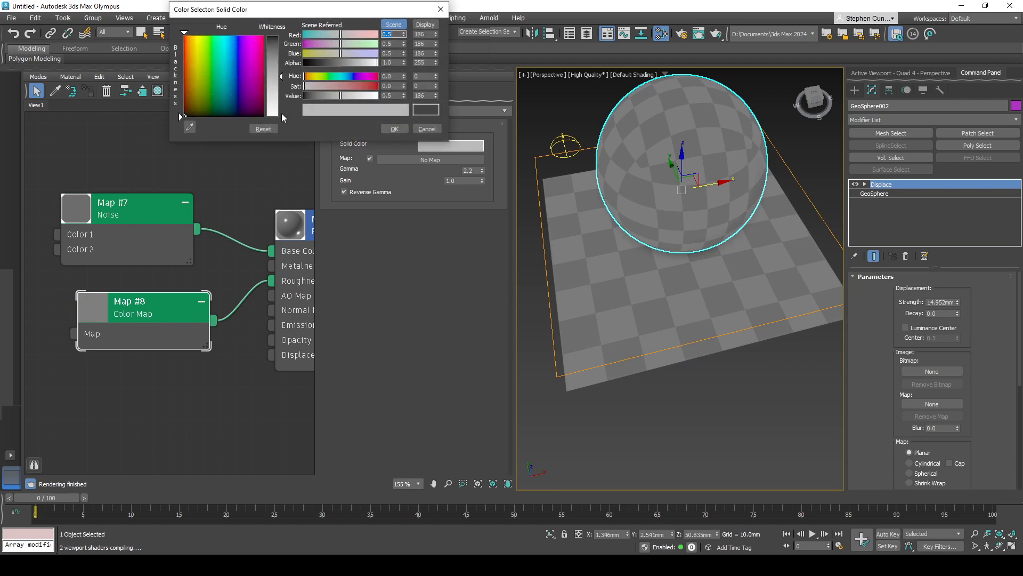
drag(283, 101, 283, 126)
click(398, 129)
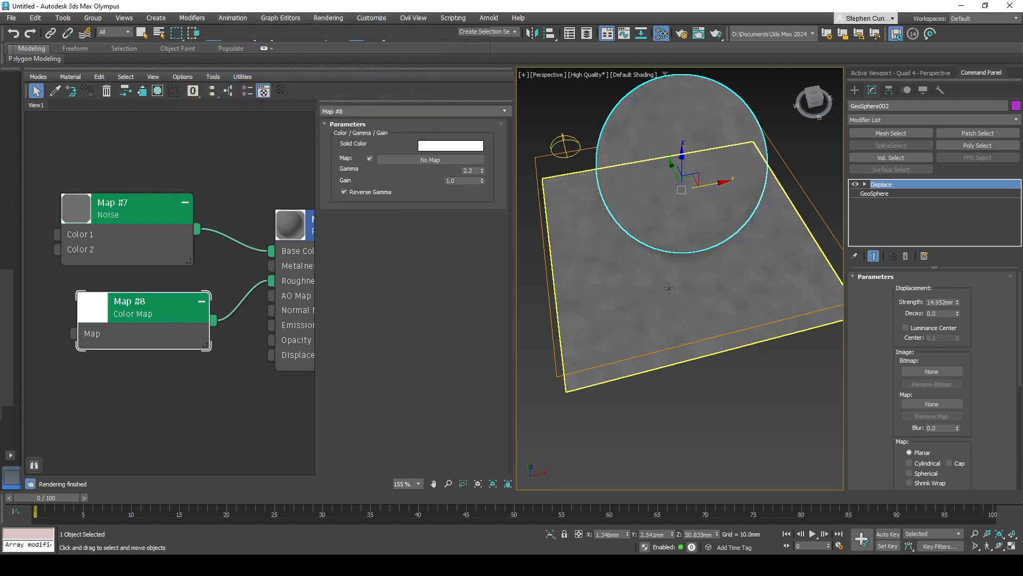
alt+middle_drag(641, 231, 677, 261)
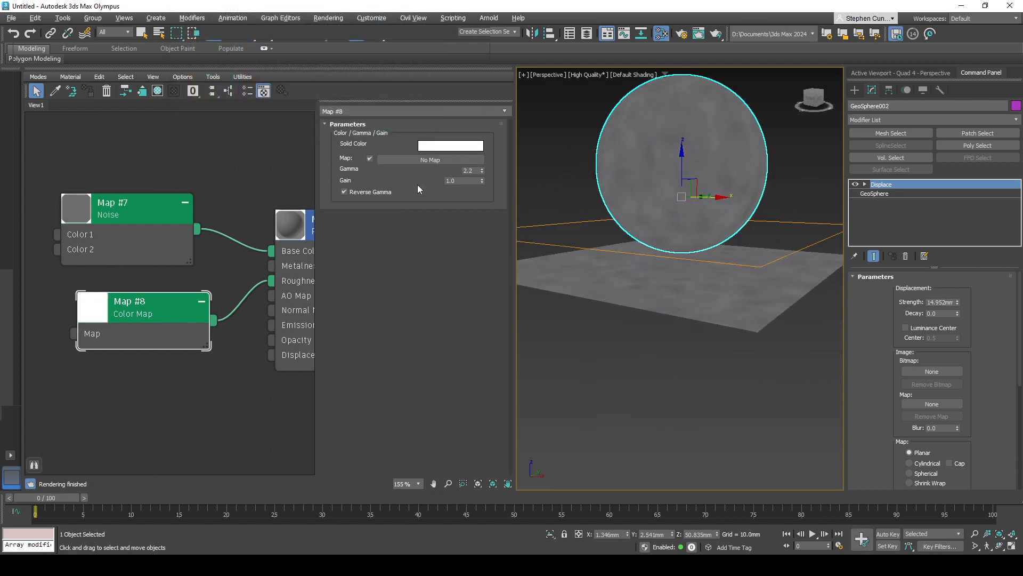
- Change the roughness Color Map's solid color to black and check the surface from another angle
click(449, 149)
drag(217, 216, 217, 265)
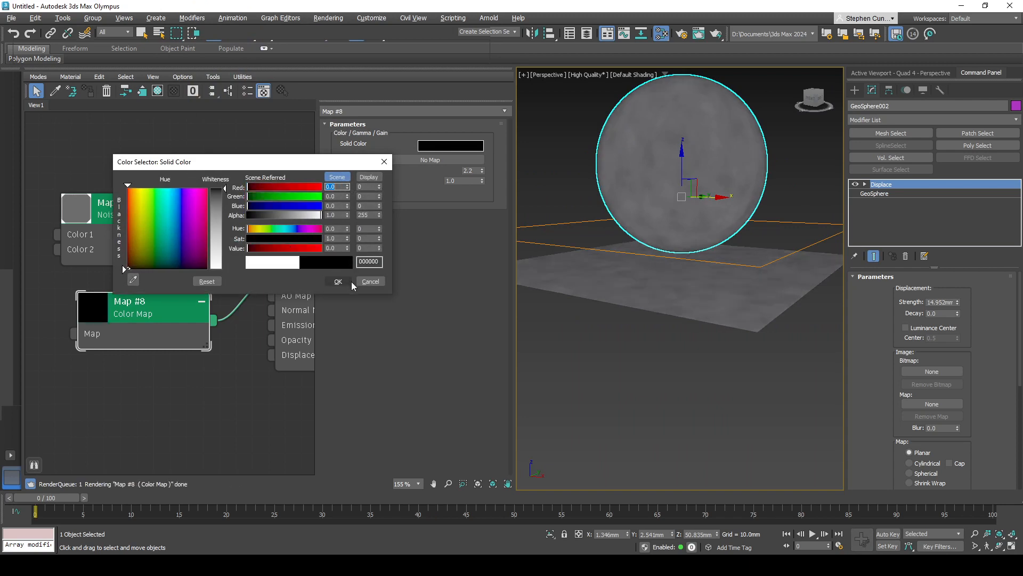
click(334, 278)
alt+middle_drag(630, 287, 725, 327)
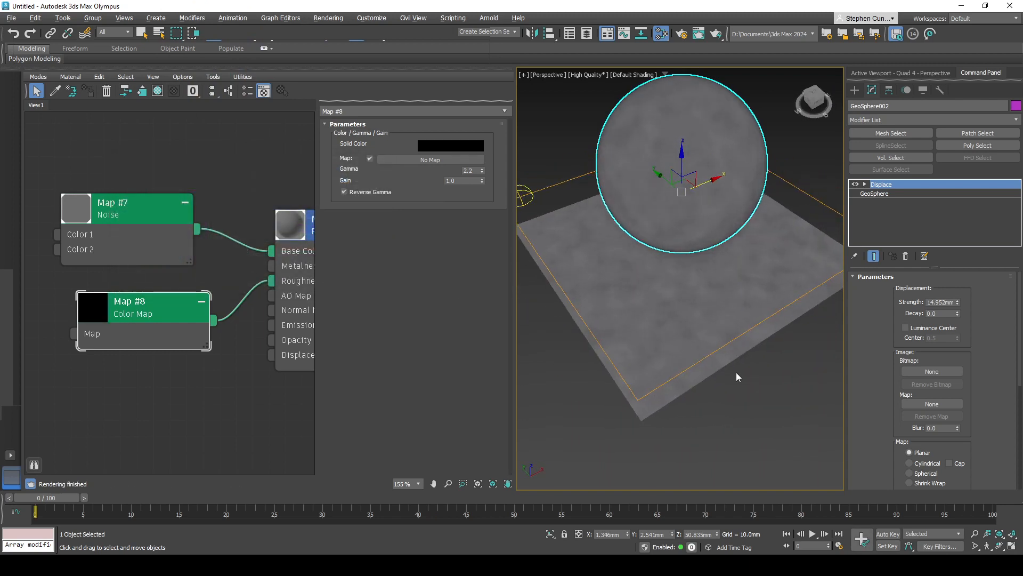
click(736, 372)
- Rearrange the nodes by moving the Noise map higher and the roughness Color Map farther from the PBR material
middle_drag(238, 294, 227, 297)
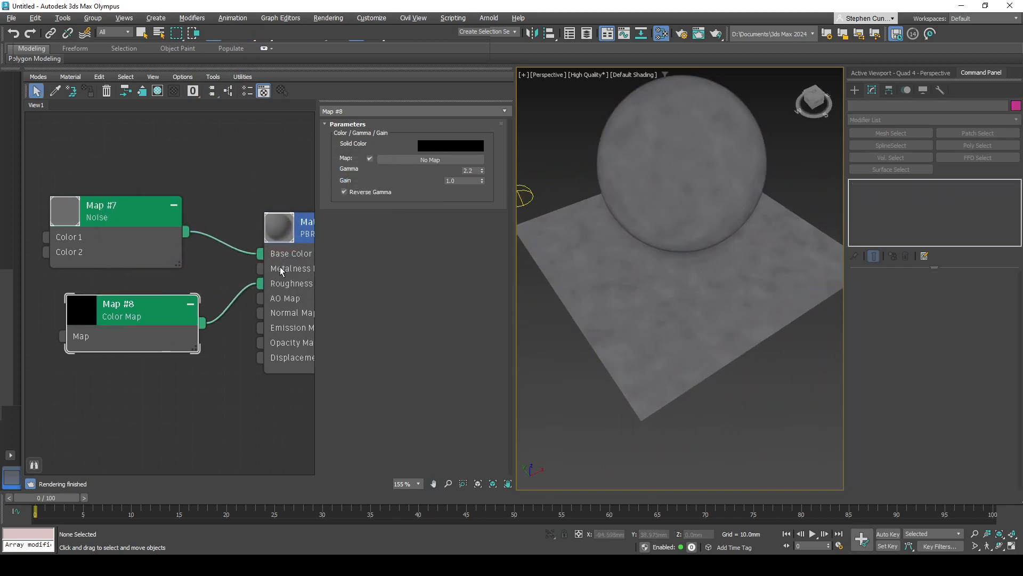
drag(139, 219, 139, 186)
middle_drag(141, 227, 221, 252)
scroll(245, 251, down, 1)
drag(206, 236, 178, 237)
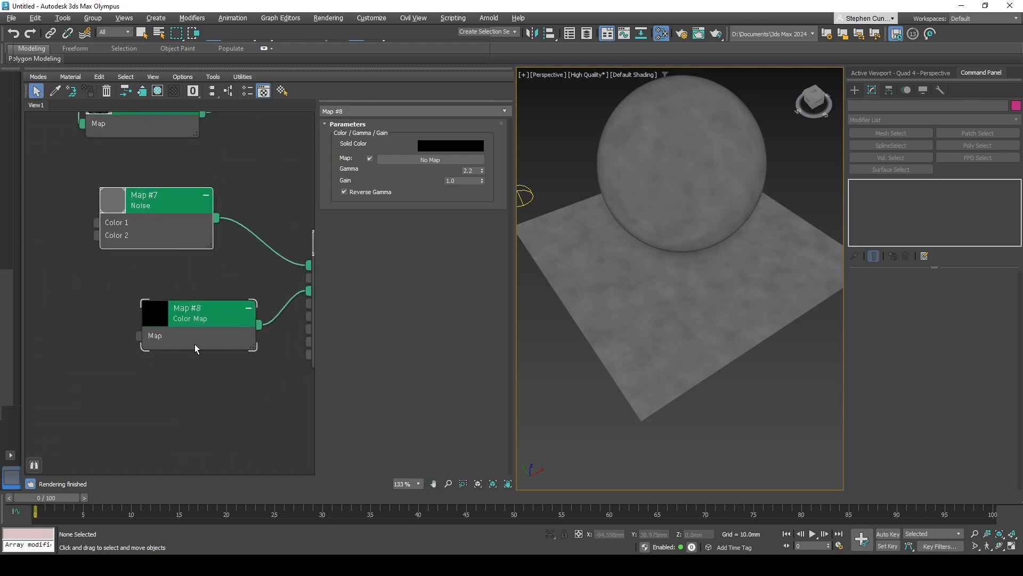
drag(194, 344, 138, 344)
middle_drag(258, 338, 242, 339)
- Adjust the second PBR material's roughness value and define its surface smoothness as Glossiness
alt+middle_drag(679, 285, 648, 291)
middle_drag(264, 315, 155, 305)
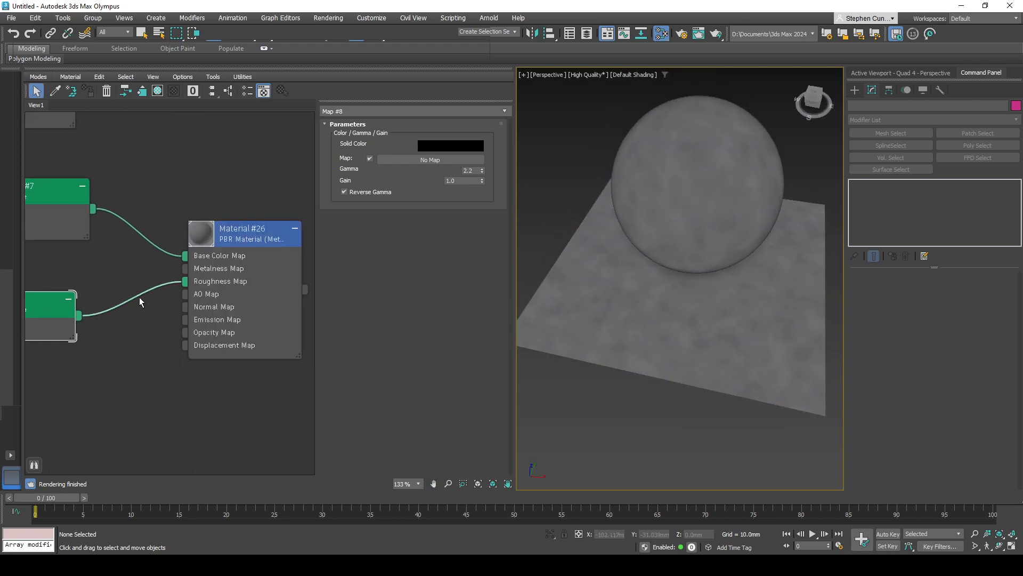
double_click(244, 284)
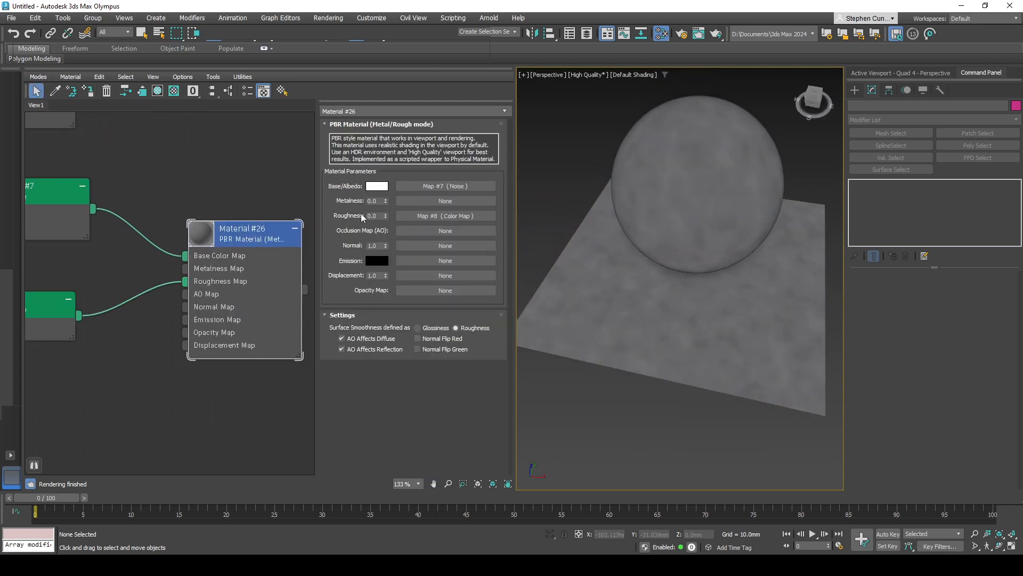
drag(386, 216, 389, 146)
click(437, 329)
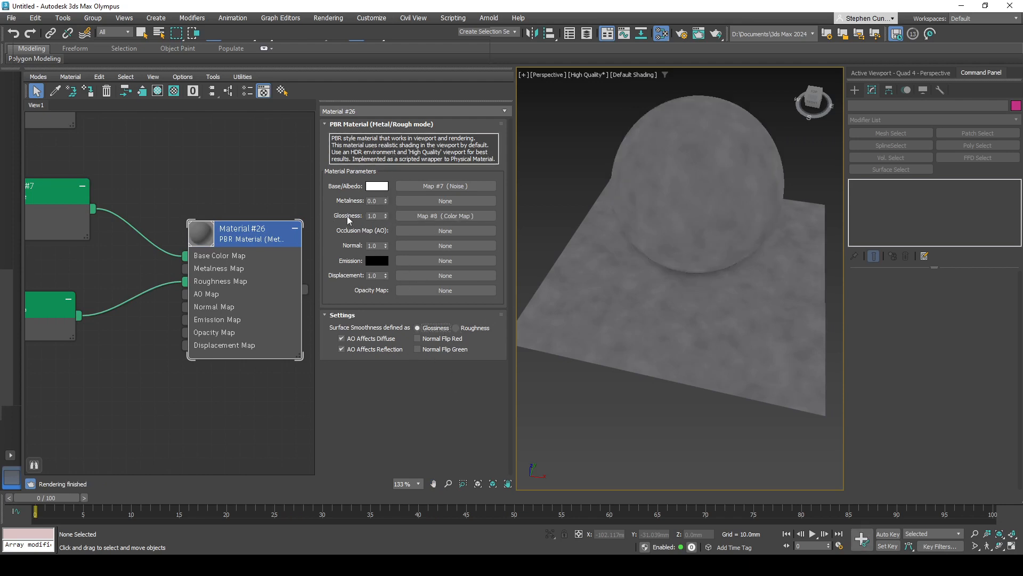
- Set the solid color of the Color Map driving glossiness to white FFFFFF
double_click(64, 334)
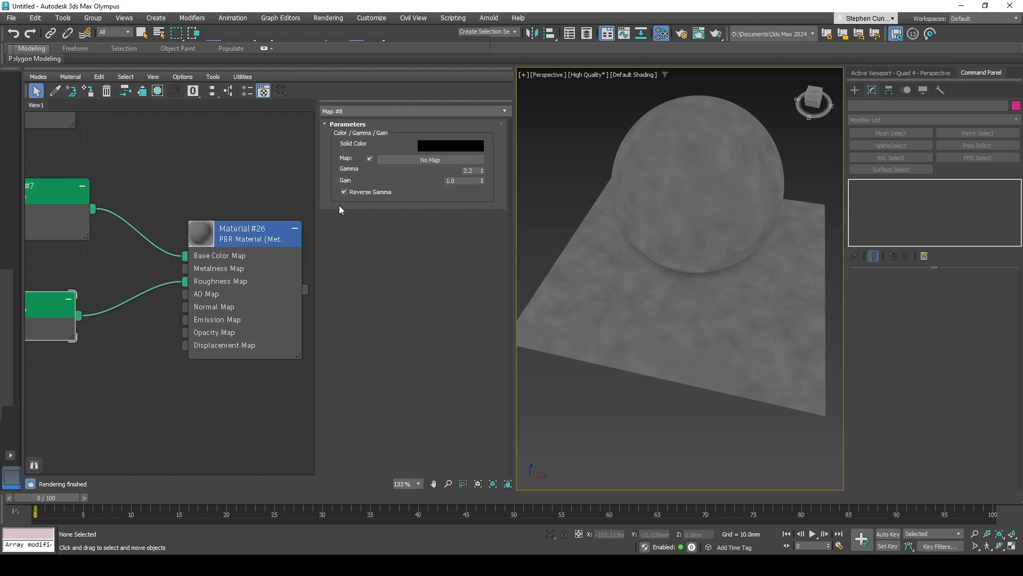
click(455, 146)
drag(288, 96, 368, 98)
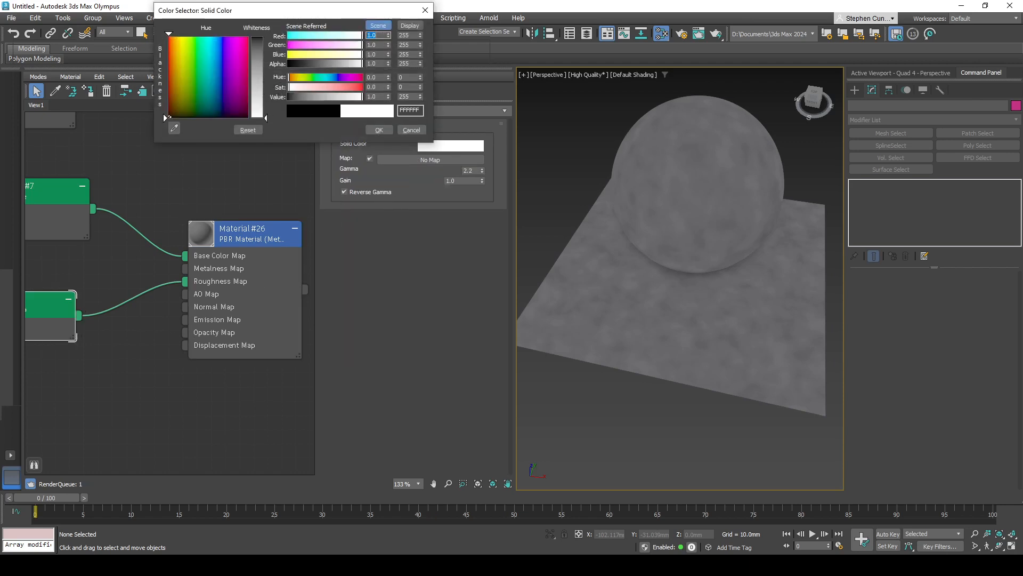
- Delete the Skylight beside the sphere and plane from the scene
alt+middle_drag(634, 295, 589, 247)
click(586, 228)
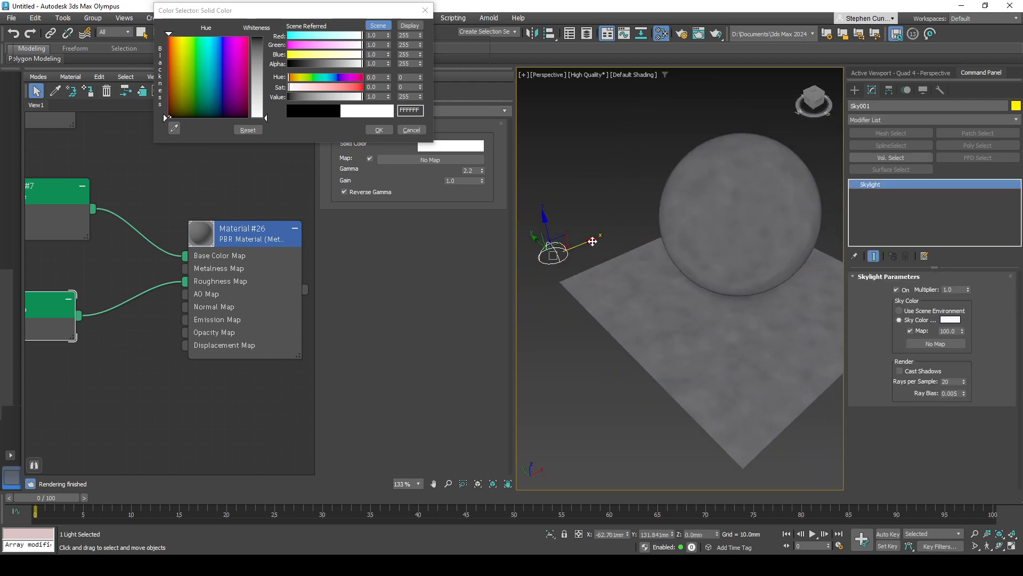
key(Delete)
middle_drag(794, 325, 716, 323)
scroll(716, 324, down, 3)
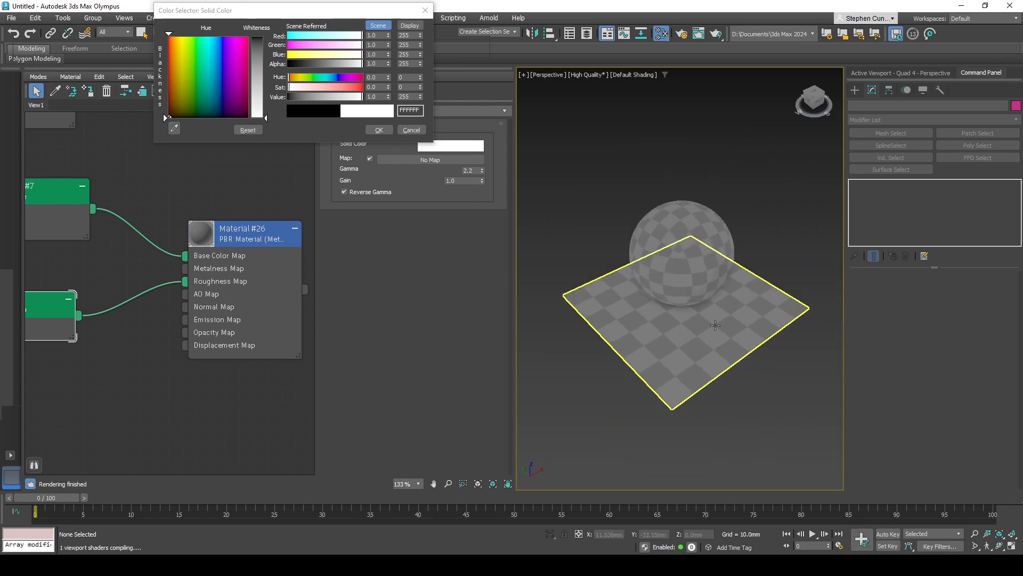
- Create a standard Omni light beside the sphere and plane
click(855, 90)
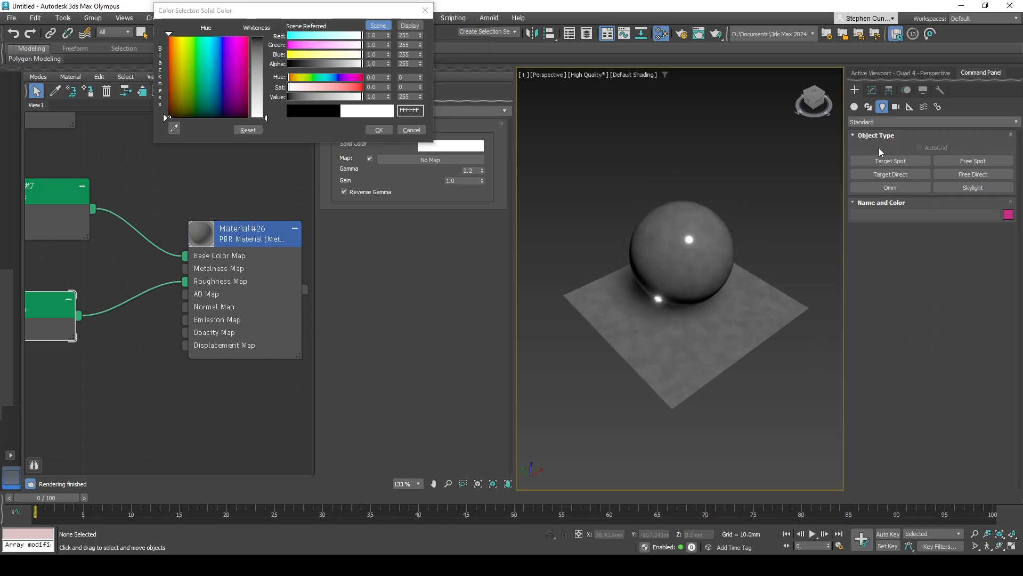
click(886, 188)
click(772, 240)
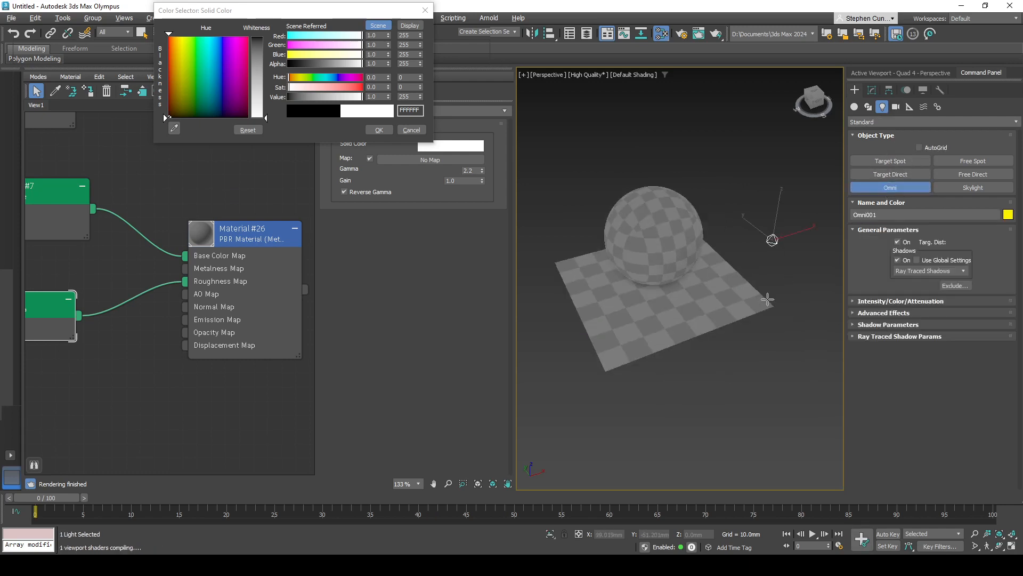
alt+middle_drag(770, 240, 700, 268)
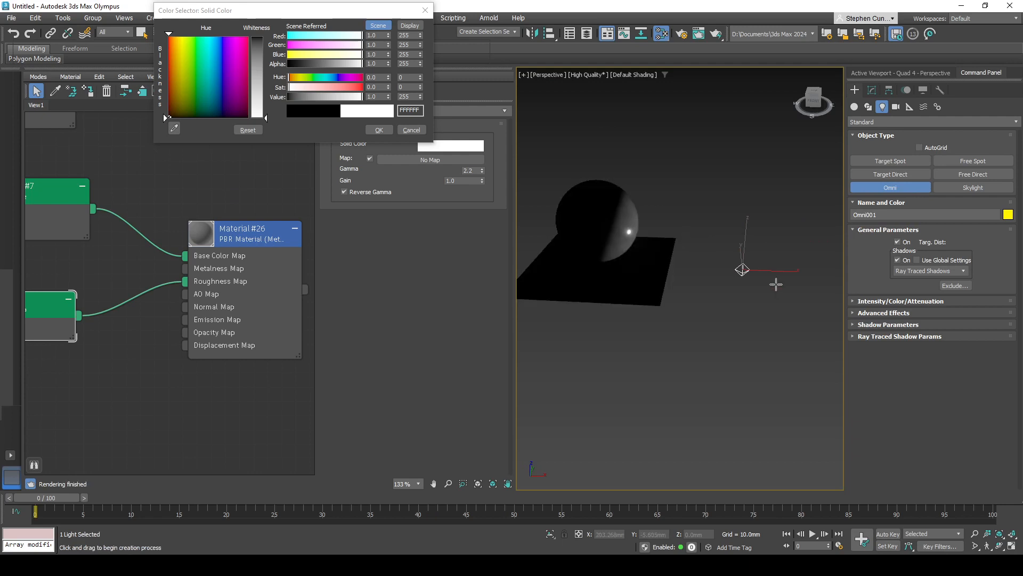
- Move the Omni light up and toward the sphere, to about X 102 mm, Y 26 mm, Z 166 mm
key(w)
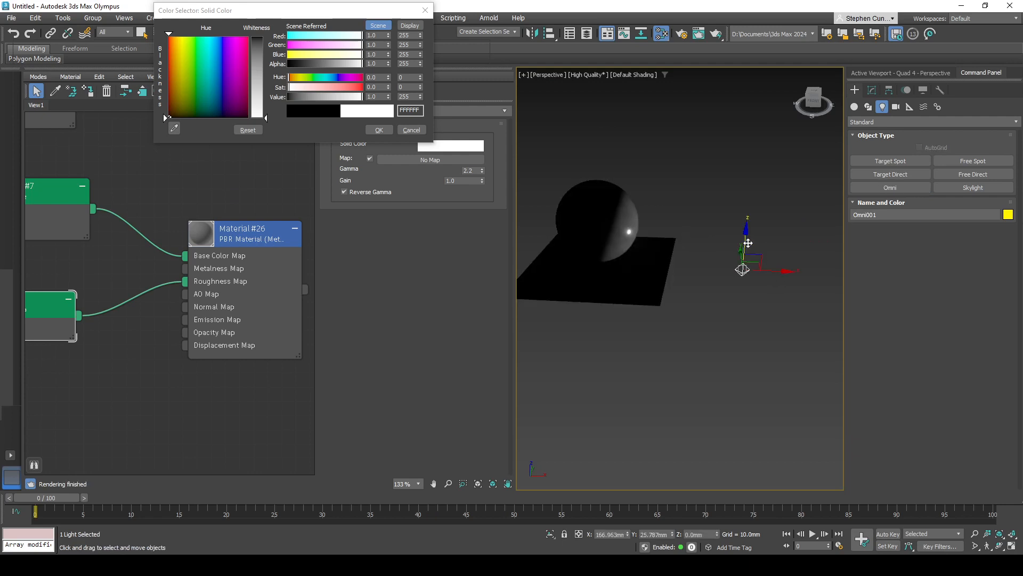
drag(749, 243, 700, 113)
alt+middle_drag(676, 330, 675, 261)
scroll(664, 277, up, 4)
middle_drag(121, 298, 148, 297)
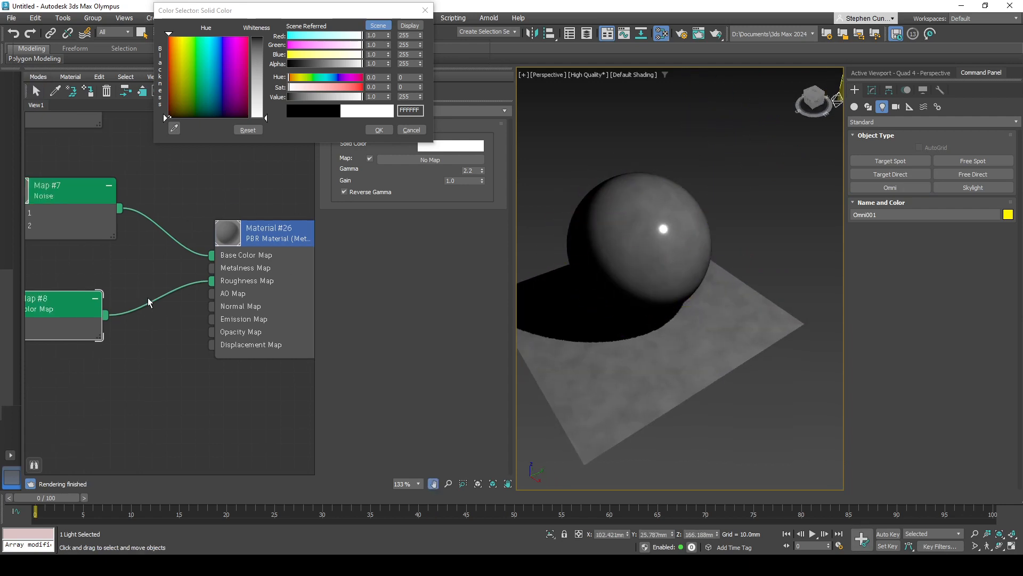
- Discard the white solid color on the roughness Color Map, then preview light gray EAEAEA and discard it too
click(411, 130)
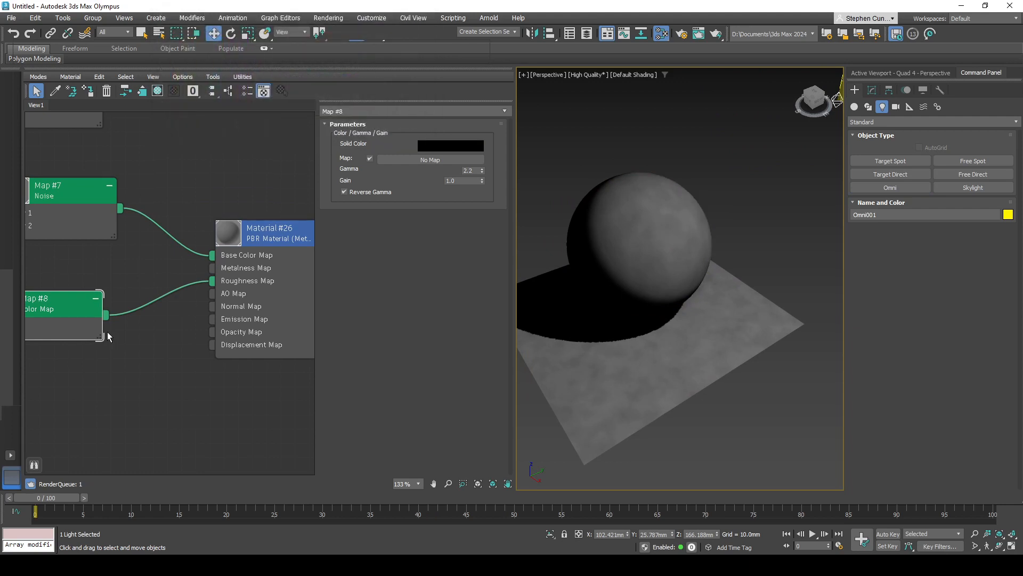
middle_drag(64, 312, 130, 300)
click(440, 147)
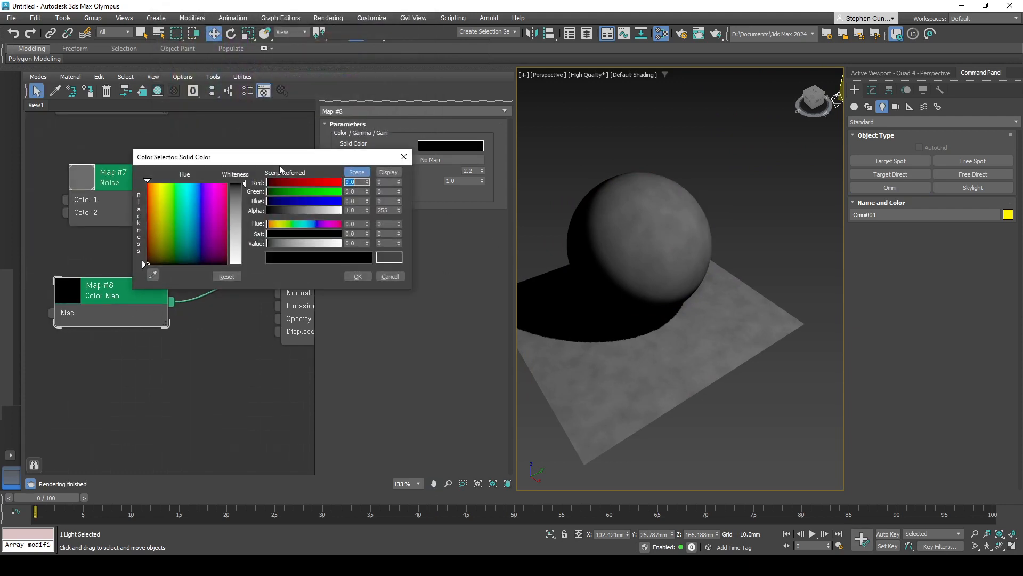
click(142, 260)
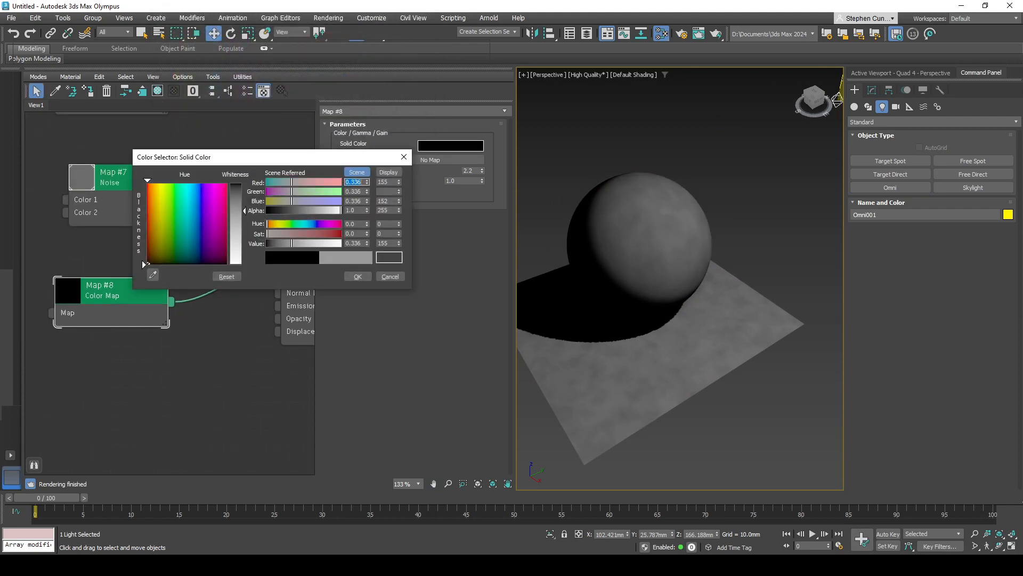
click(390, 276)
- Delete the Color Map node and connect the Noise map to the PBR material's Roughness Map input instead
key(Delete)
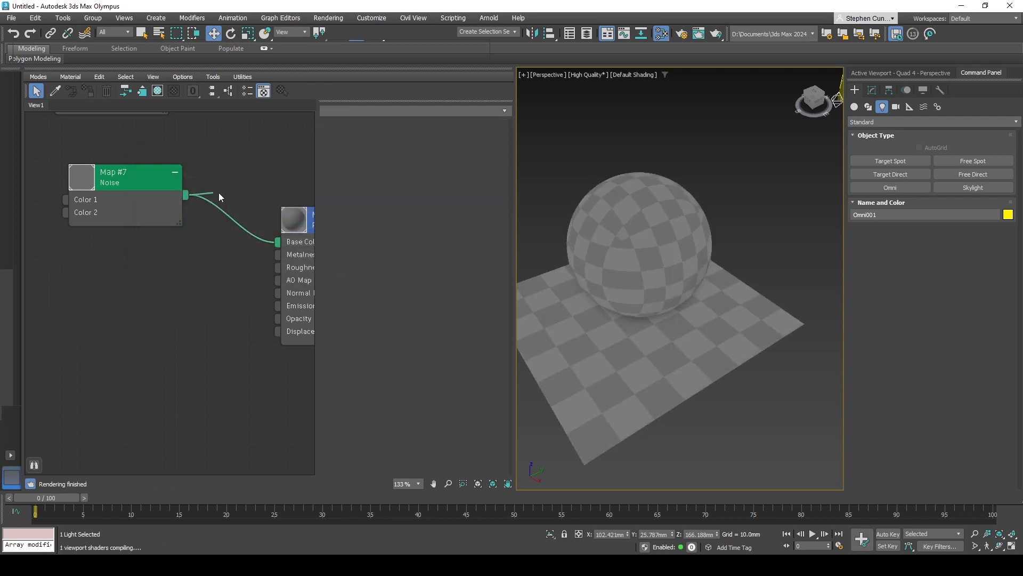
drag(282, 270, 280, 270)
middle_drag(235, 295, 191, 294)
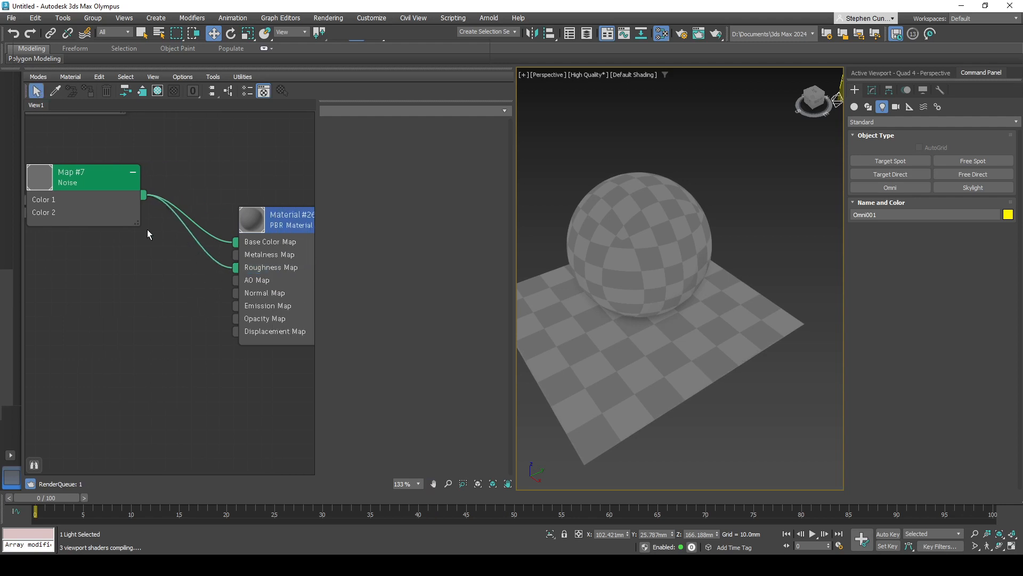
middle_drag(147, 229, 201, 253)
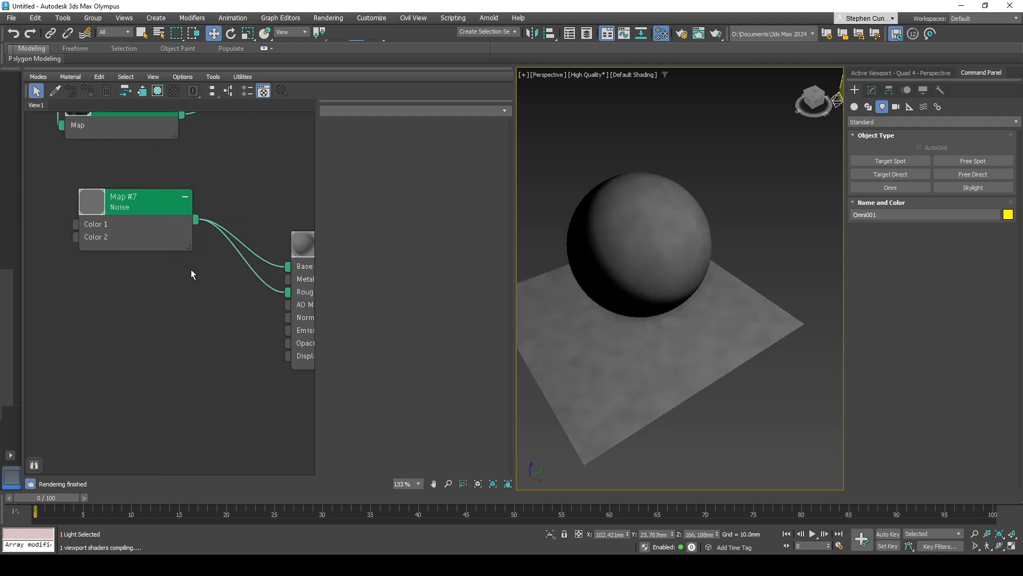
middle_drag(203, 305, 181, 301)
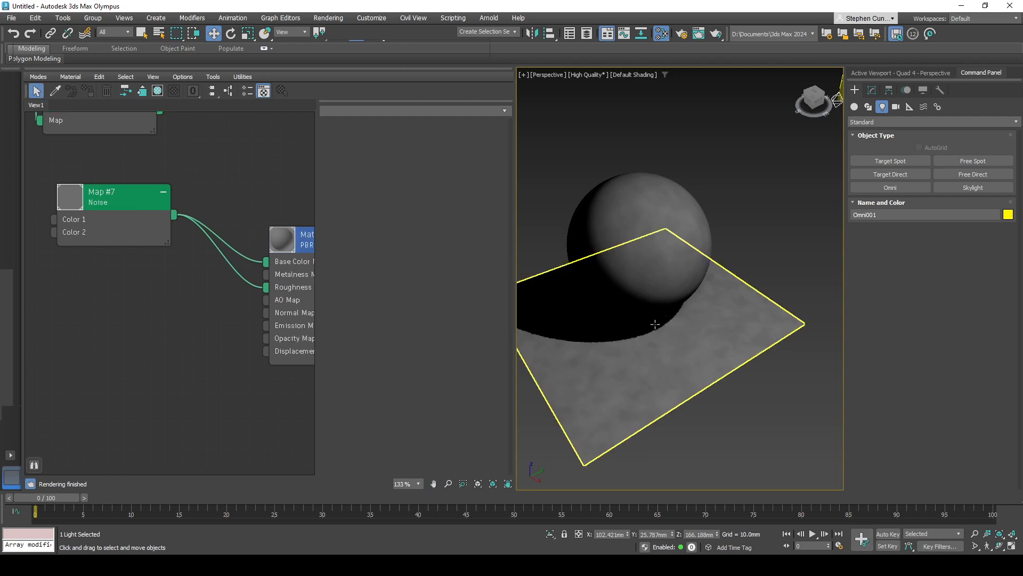
alt+middle_drag(654, 324, 597, 313)
scroll(668, 289, up, 5)
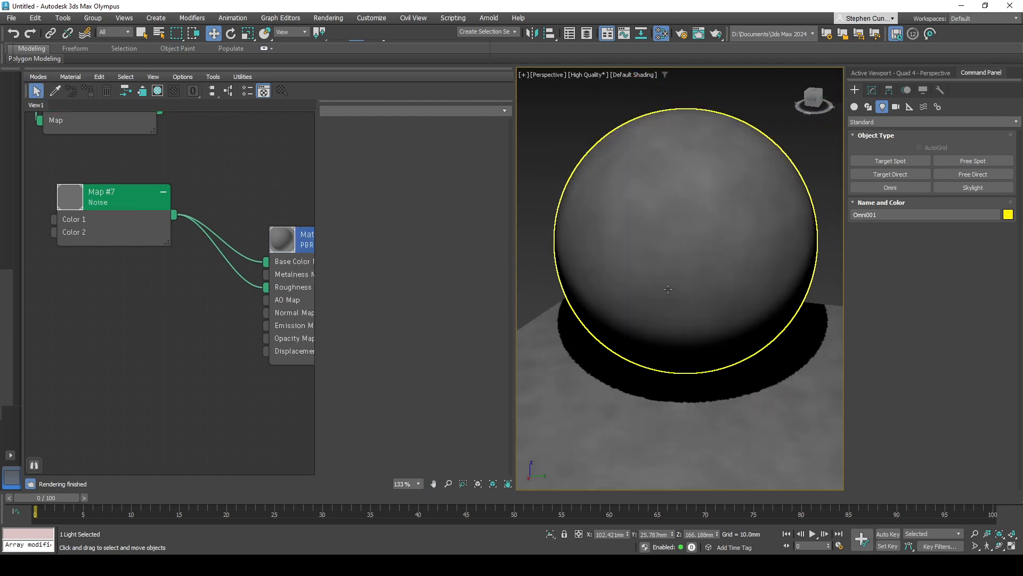
scroll(668, 289, down, 3)
- Replace the Noise connection on Roughness Map with a new Smoke map and open its parameters
click(238, 278)
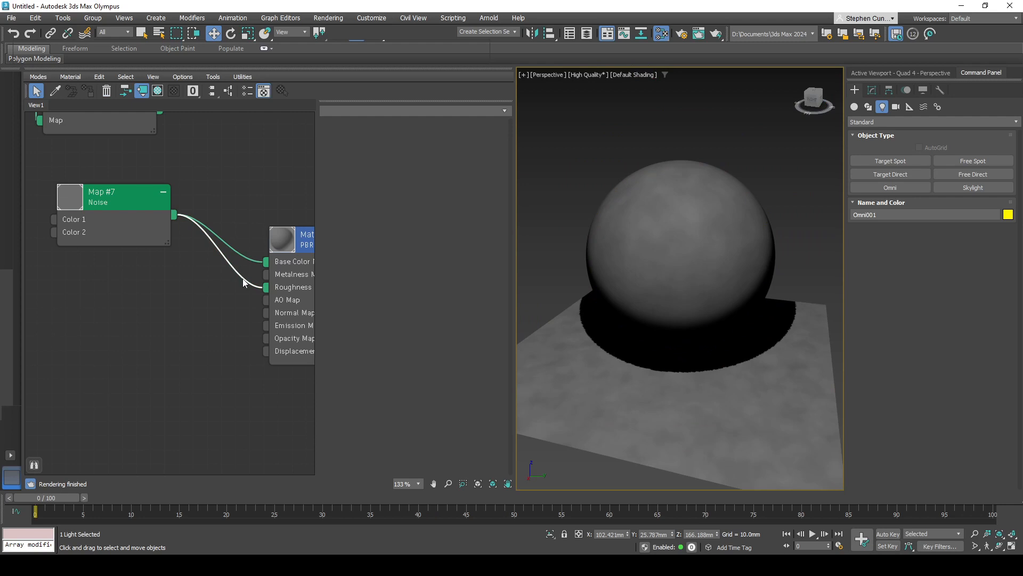
drag(266, 287, 141, 296)
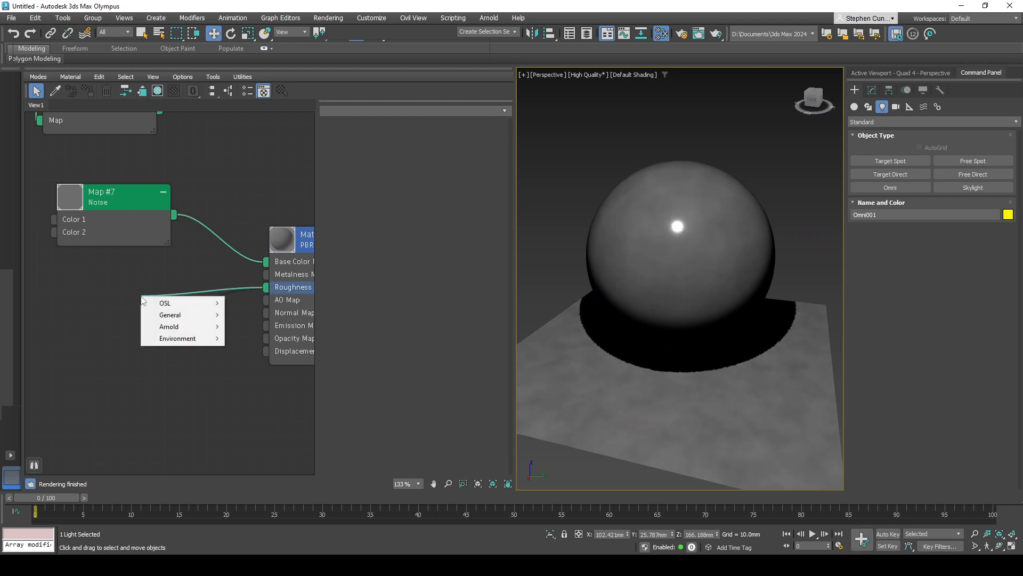
mouse_move(165, 318)
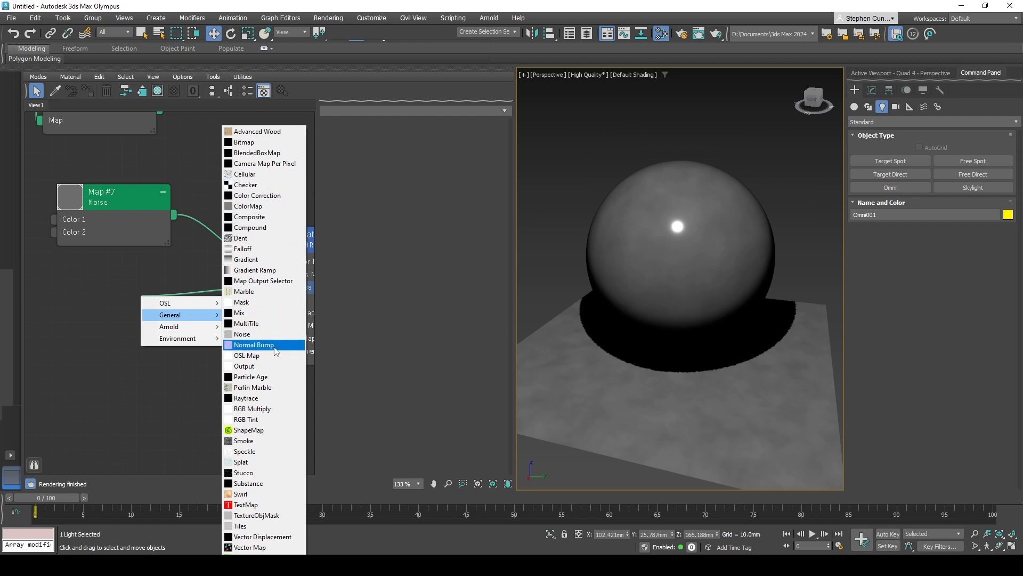
click(262, 449)
double_click(146, 318)
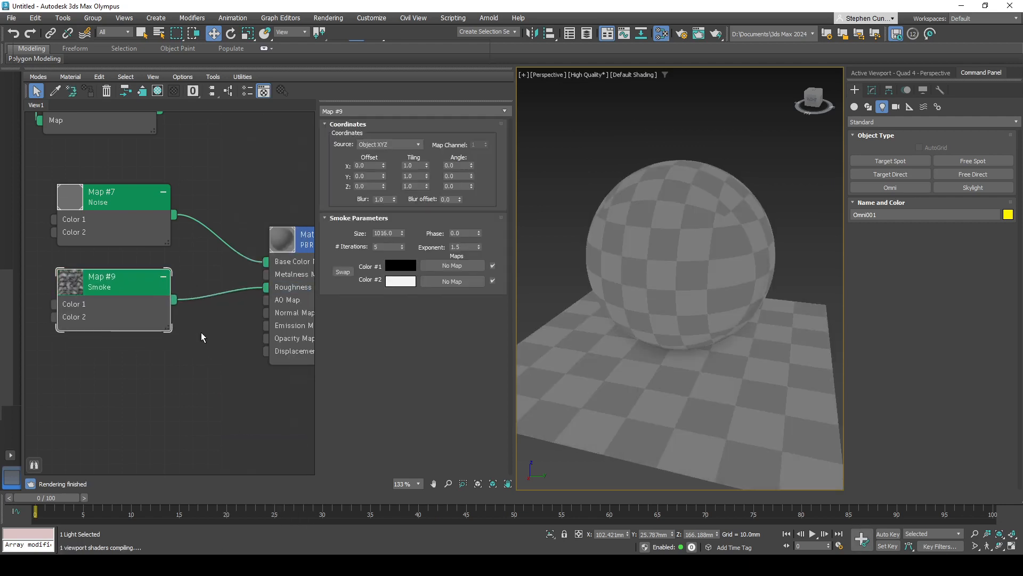
- Set the Smoke map's size to 10 and inspect its effect on the sphere's highlights
click(382, 234)
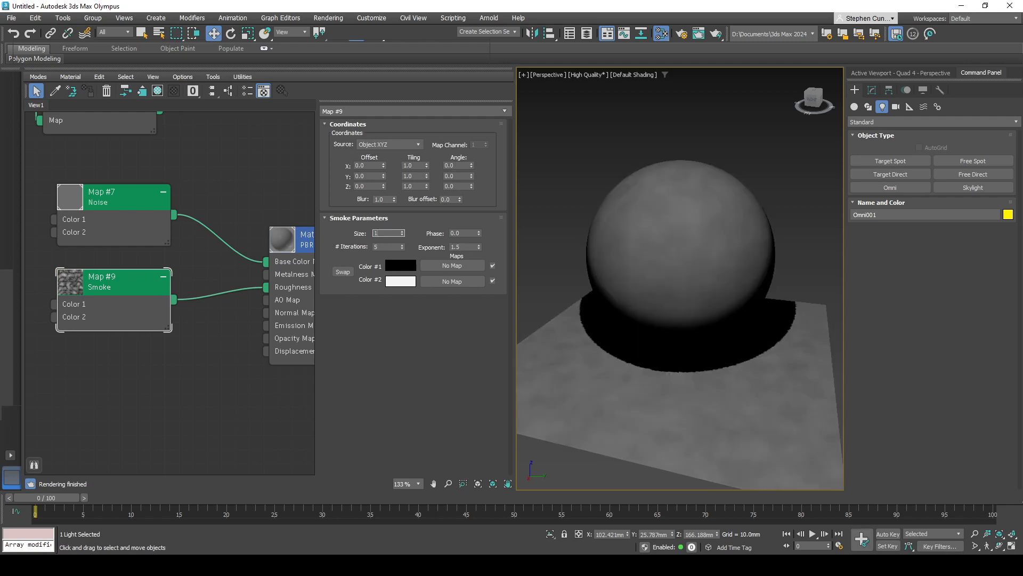
key(Return)
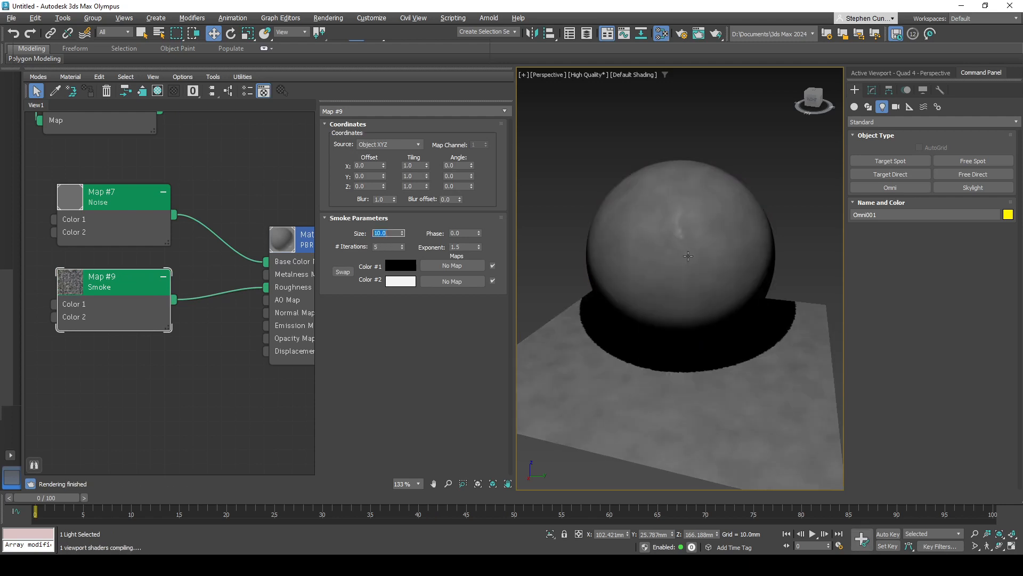
alt+middle_drag(688, 256, 727, 260)
click(641, 271)
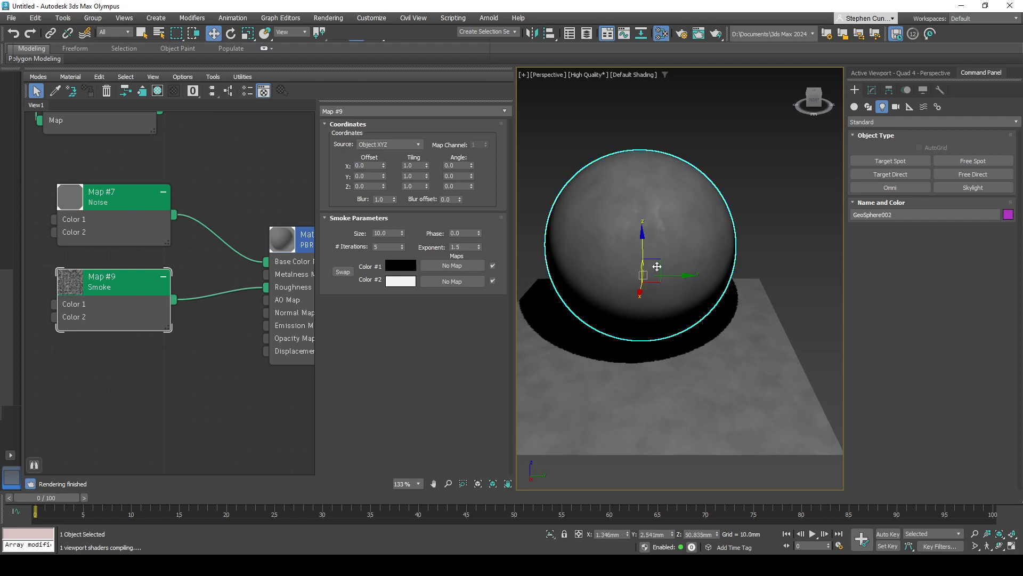
mouse_move(658, 267)
alt+middle_down()
mouse_move(698, 322)
mouse_move(728, 304)
mouse_move(677, 284)
mouse_move(621, 290)
mouse_move(605, 315)
mouse_move(669, 338)
mouse_move(692, 360)
mouse_move(630, 361)
mouse_move(631, 346)
mouse_move(718, 339)
mouse_move(693, 341)
mouse_move(775, 368)
mouse_move(798, 359)
mouse_move(774, 331)
mouse_move(573, 363)
alt+middle_up()
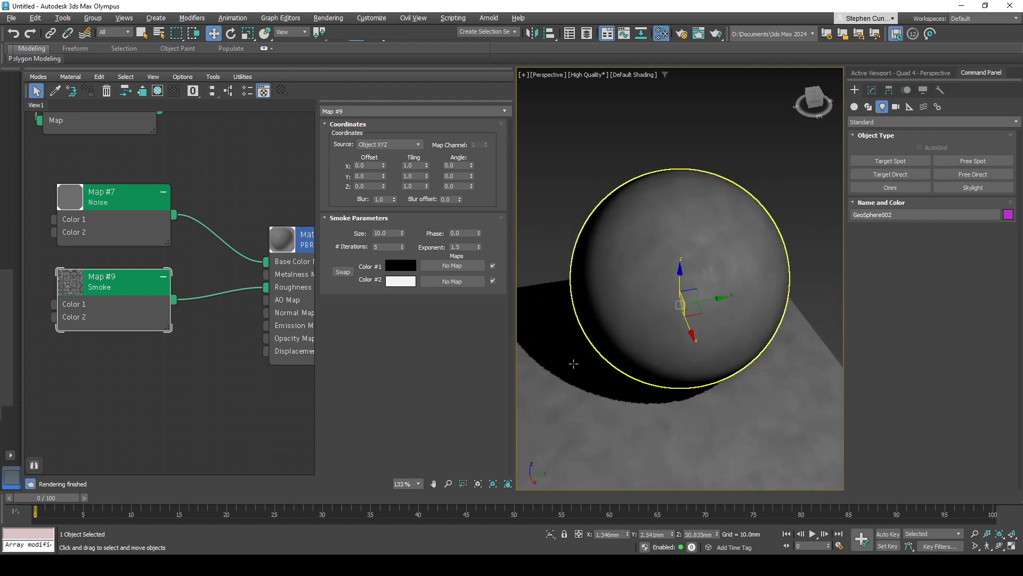
middle_drag(285, 398, 252, 397)
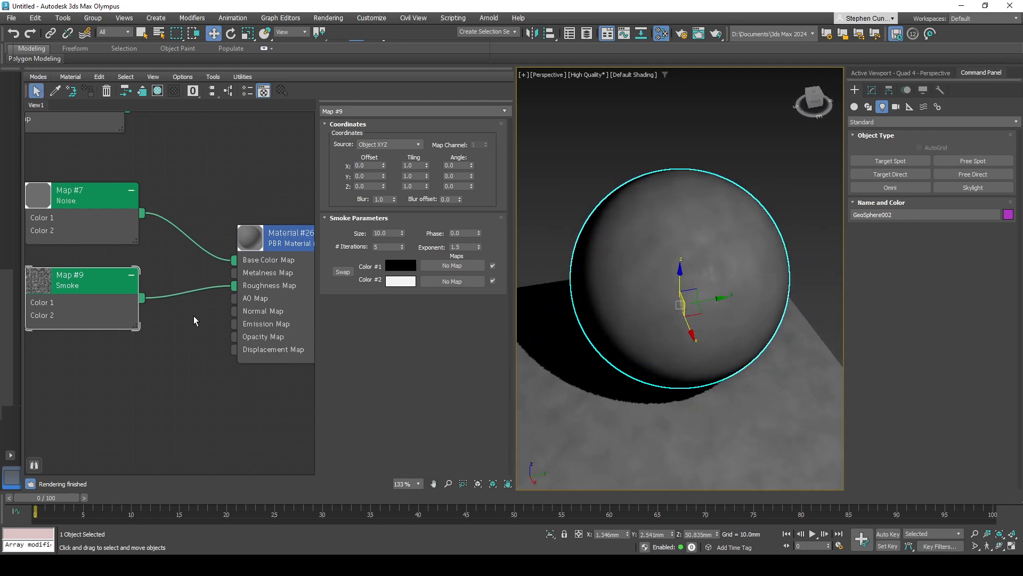
- Preview the Smoke map through Base Color Map while setting its iterations to 11 and exponent to 2.4
drag(143, 298, 234, 260)
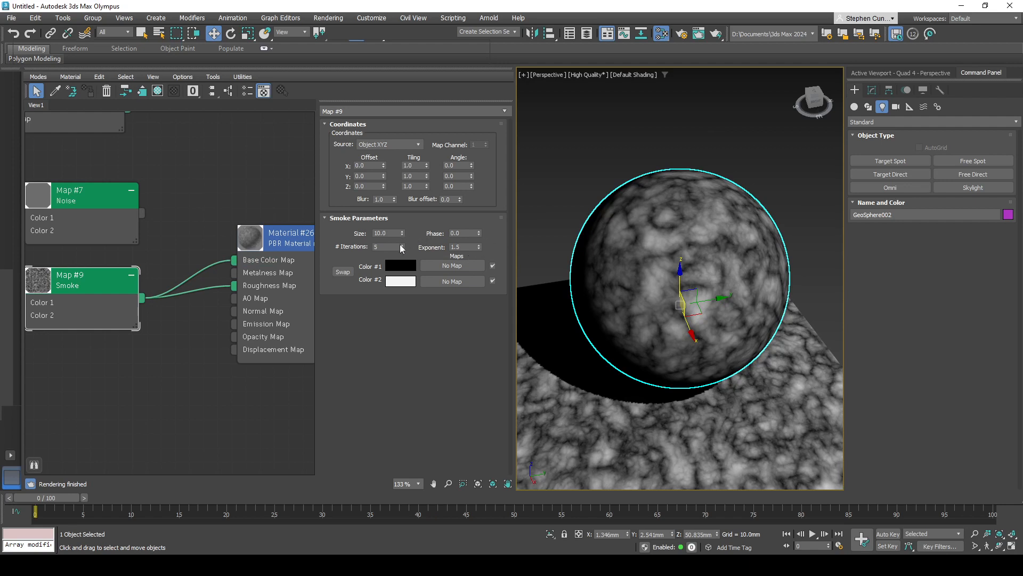
drag(401, 248, 407, 251)
text(1)
key(Return)
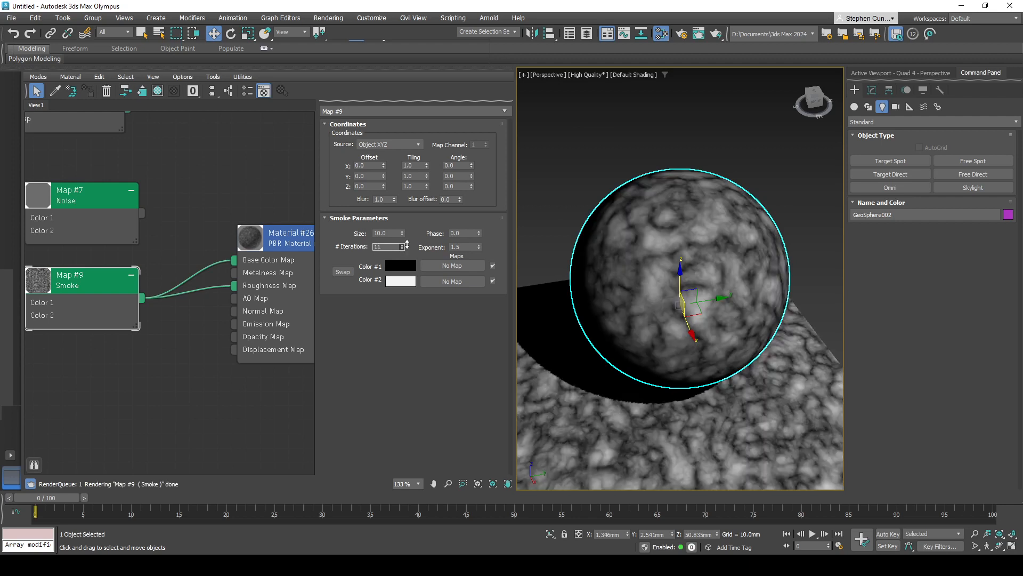
drag(478, 245, 479, 240)
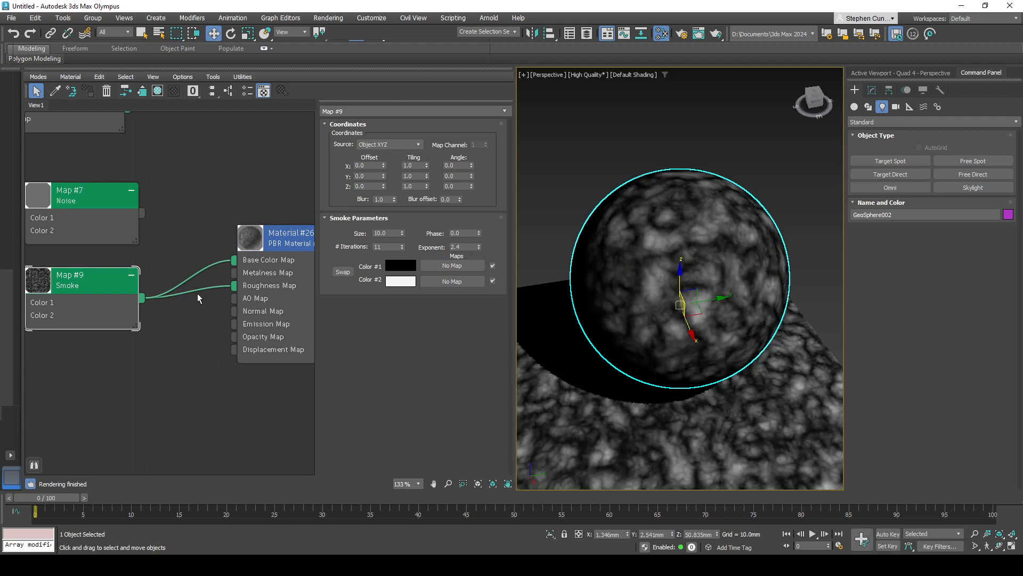
- Reconnect the Noise map to Base Color Map and move the Smoke node farther from the material
drag(155, 224, 233, 260)
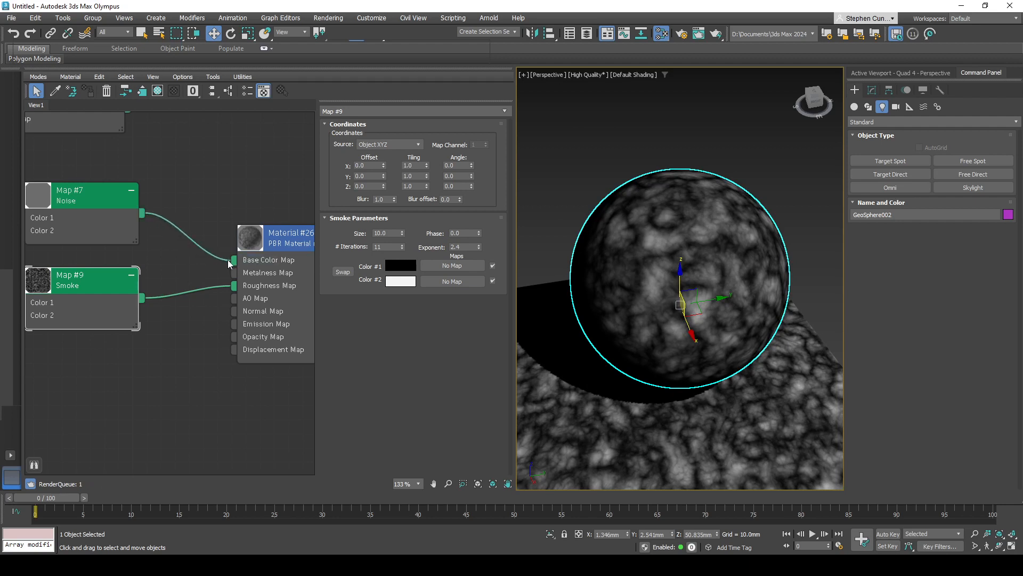
alt+middle_drag(727, 321, 661, 298)
middle_drag(129, 347, 312, 343)
drag(276, 307, 180, 307)
middle_drag(240, 321, 137, 321)
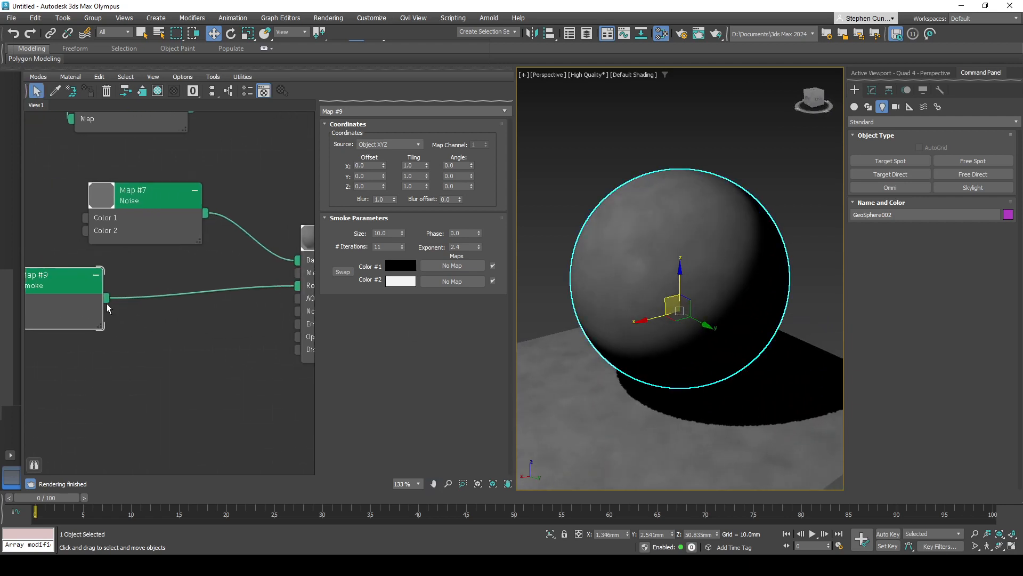
scroll(138, 290, down, 4)
middle_drag(231, 197, 255, 210)
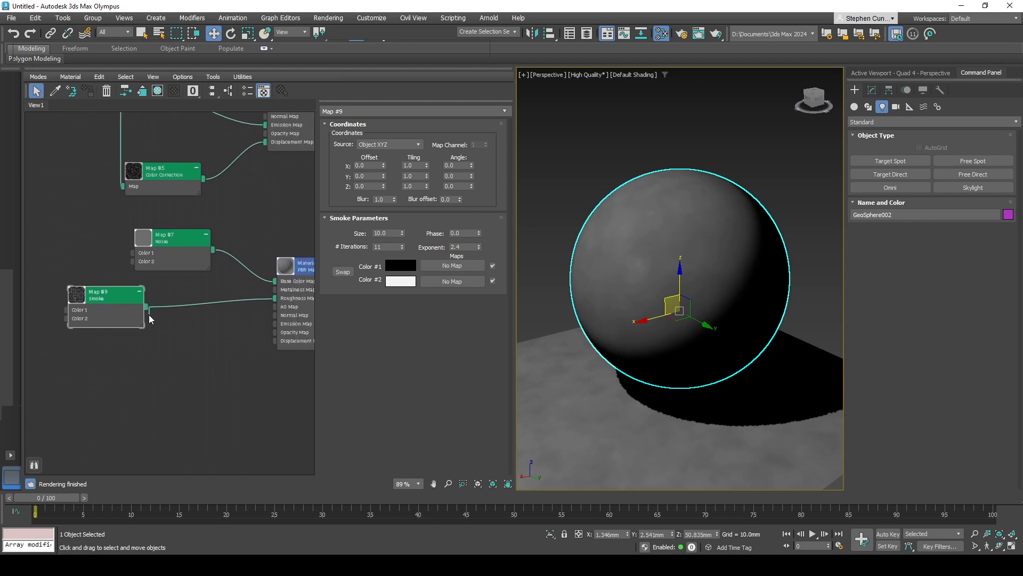
- Insert a Color Correction map between the Smoke map and Roughness Map, and space out the two nodes
drag(146, 307, 190, 337)
mouse_move(231, 358)
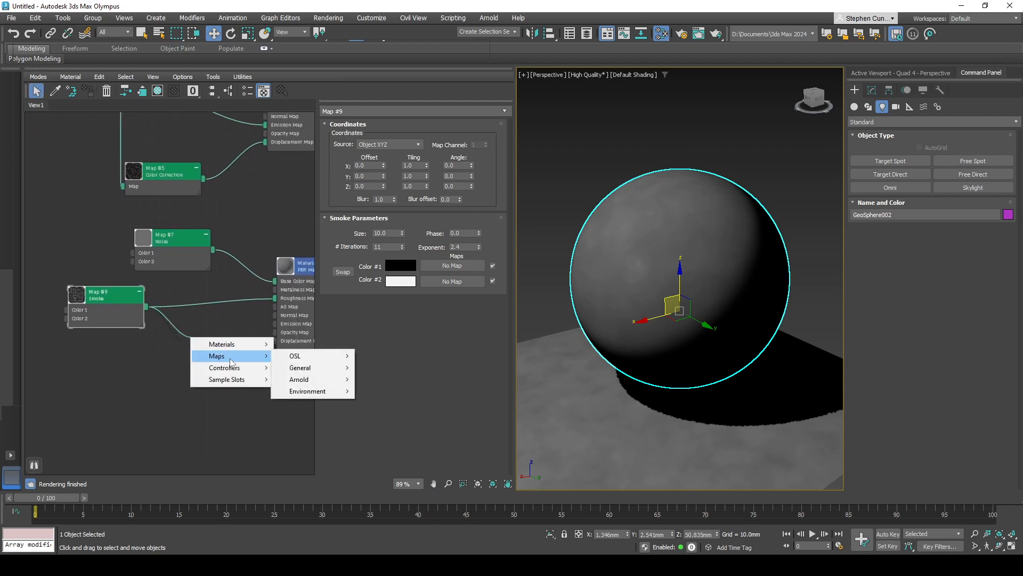
mouse_move(300, 368)
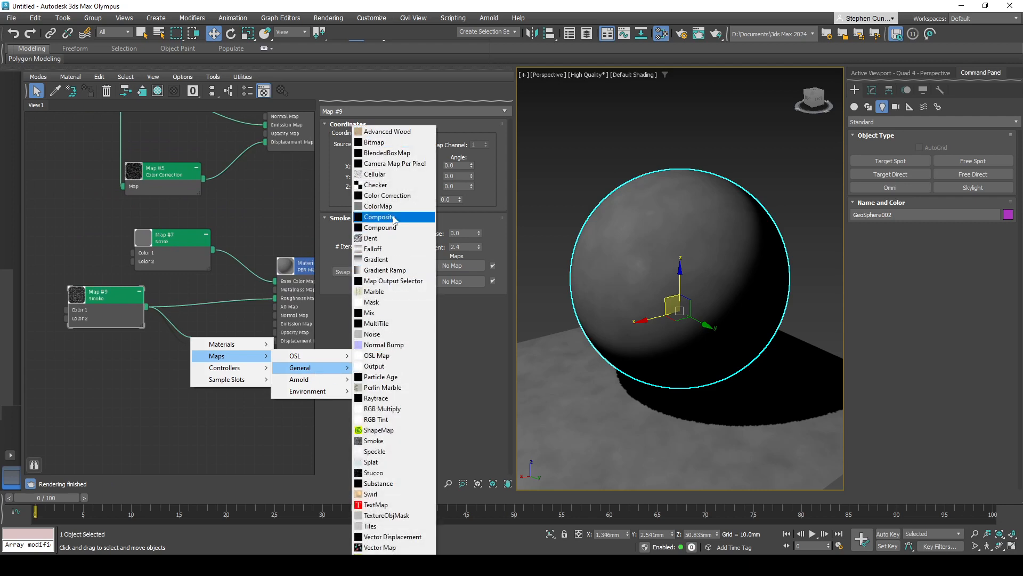
click(394, 196)
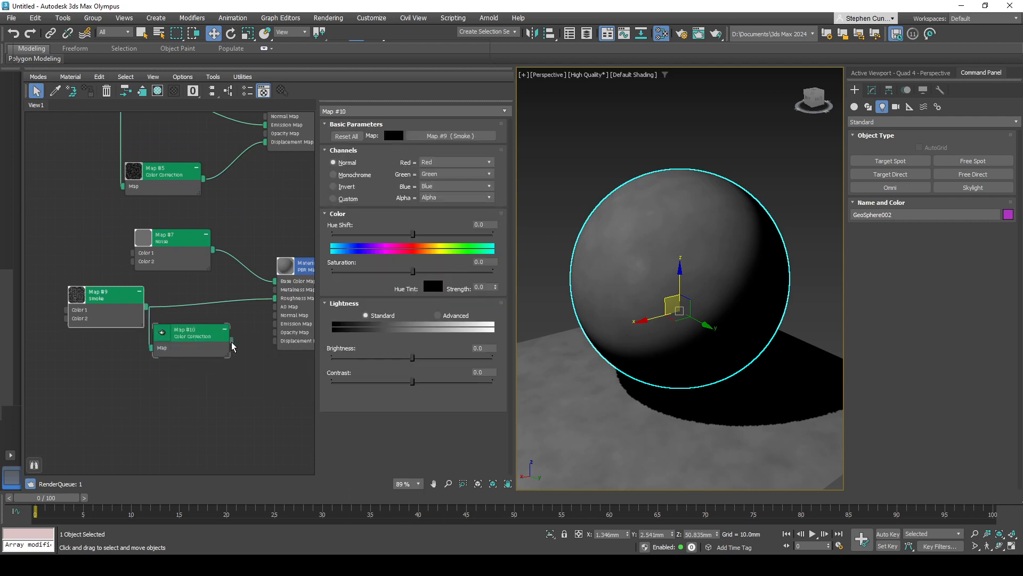
drag(232, 347, 273, 301)
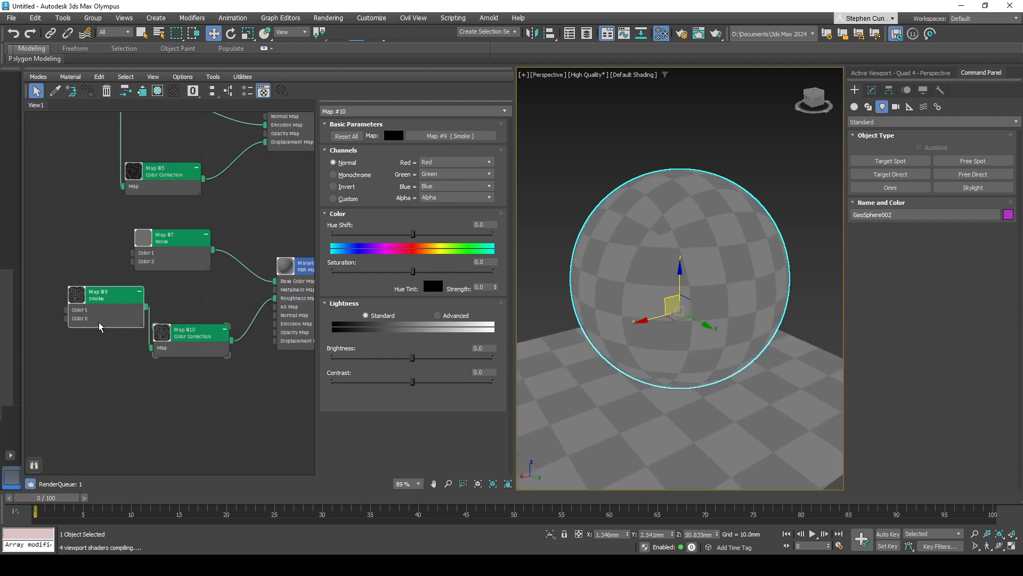
drag(99, 326, 62, 325)
drag(188, 348, 188, 320)
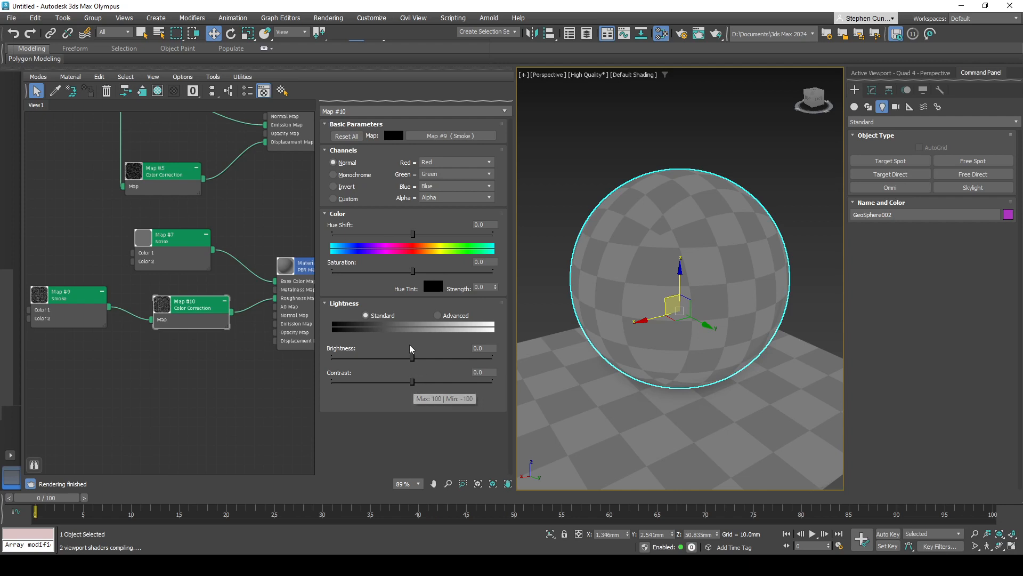
- Set the Smoke's Color Correction to Monochrome channels with contrast about 14.3 and brightness about 60.1, checking the highlight on the sphere
click(342, 175)
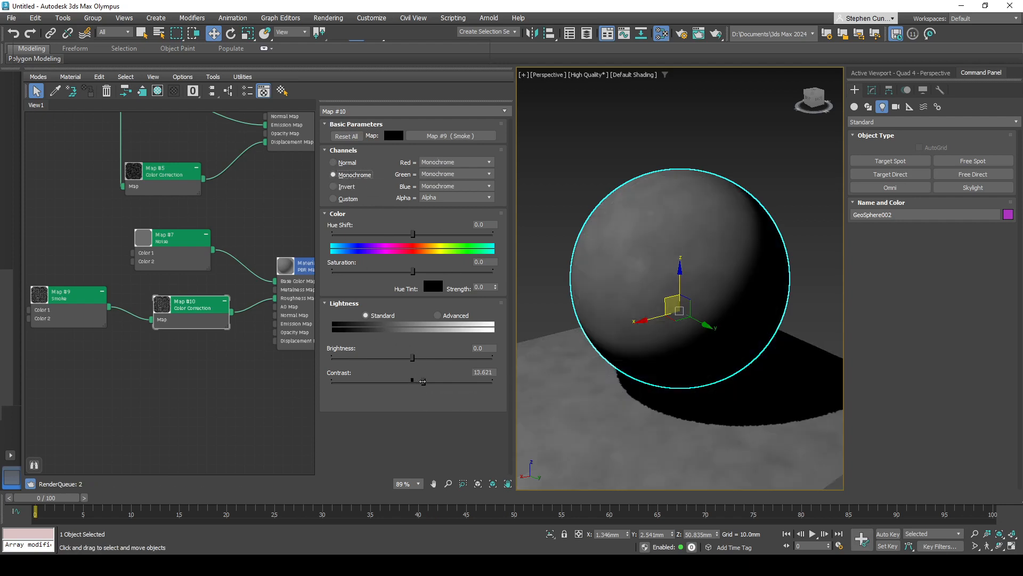
drag(413, 381, 442, 360)
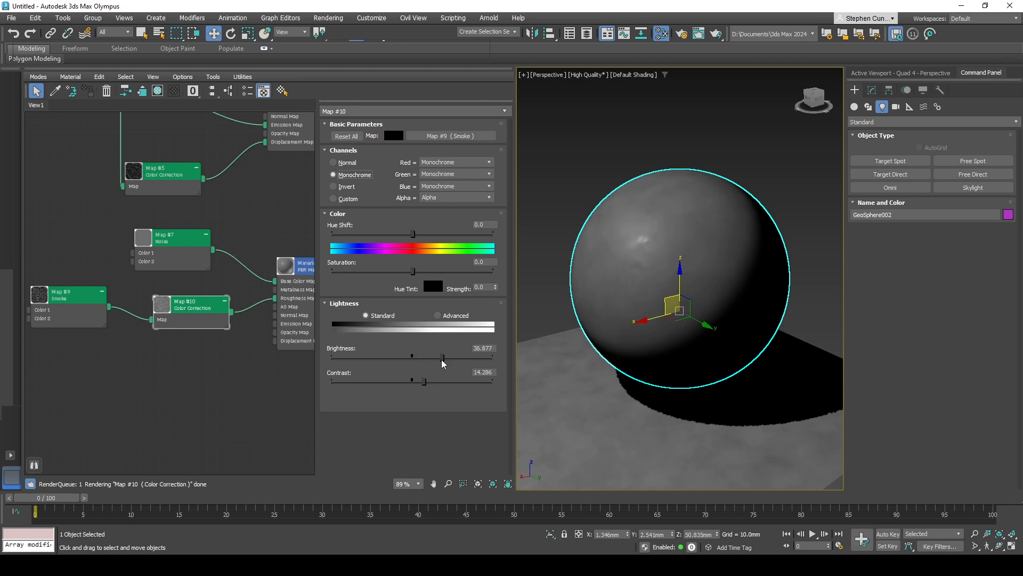
alt+middle_drag(642, 370, 669, 347)
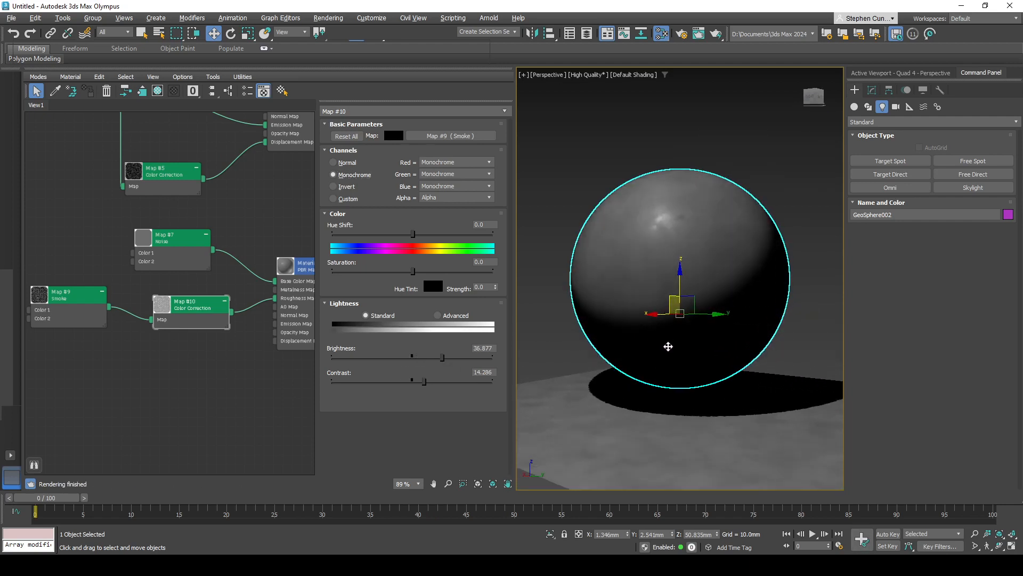
drag(446, 360, 462, 358)
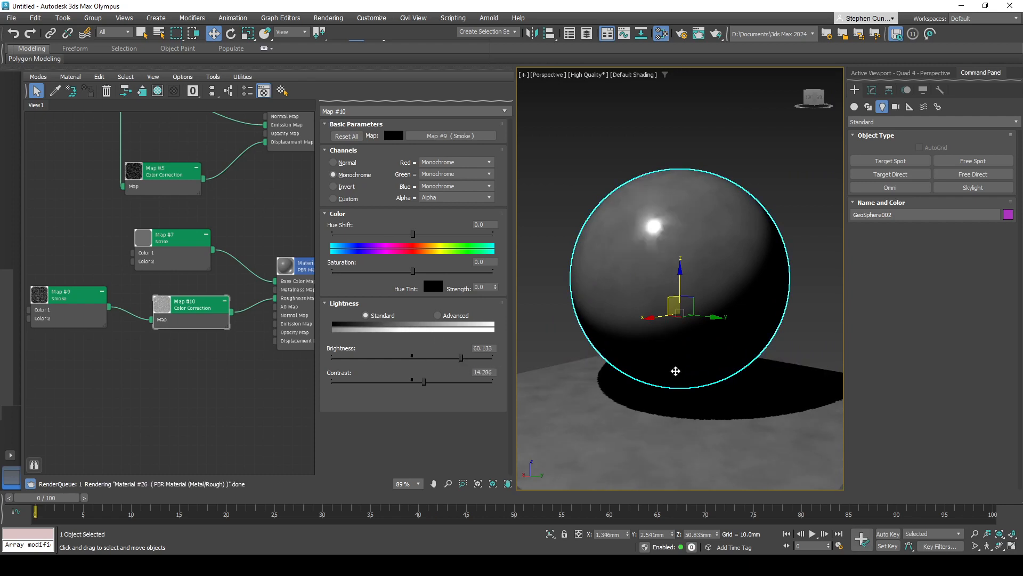
mouse_move(676, 368)
alt+middle_down()
mouse_move(752, 386)
mouse_move(687, 375)
alt+middle_up()
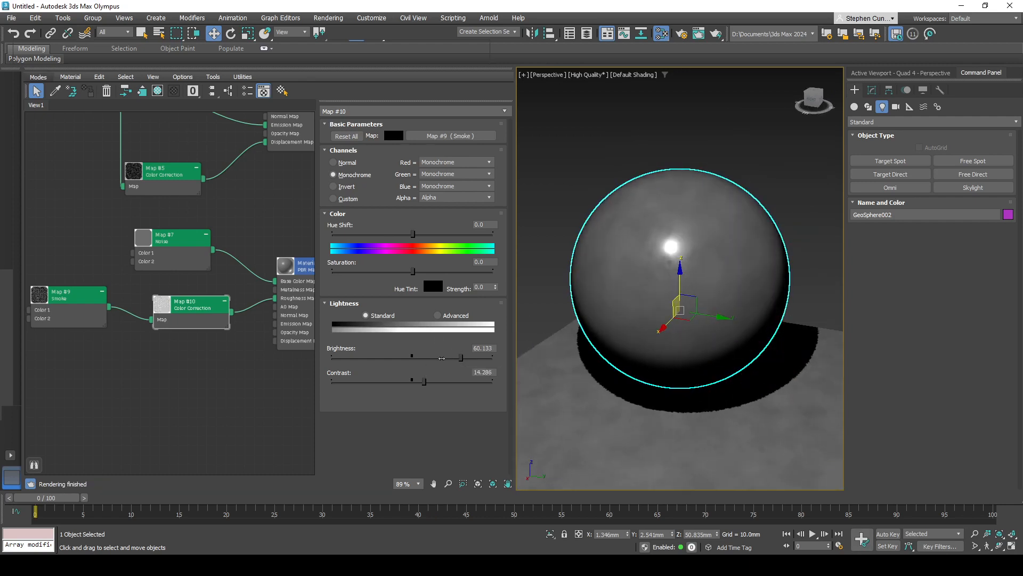
- Try brightness about 30.2 with contrast about -22.3 on the Smoke's Color Correction, inspecting the sphere's highlight from different angles
drag(442, 358, 439, 382)
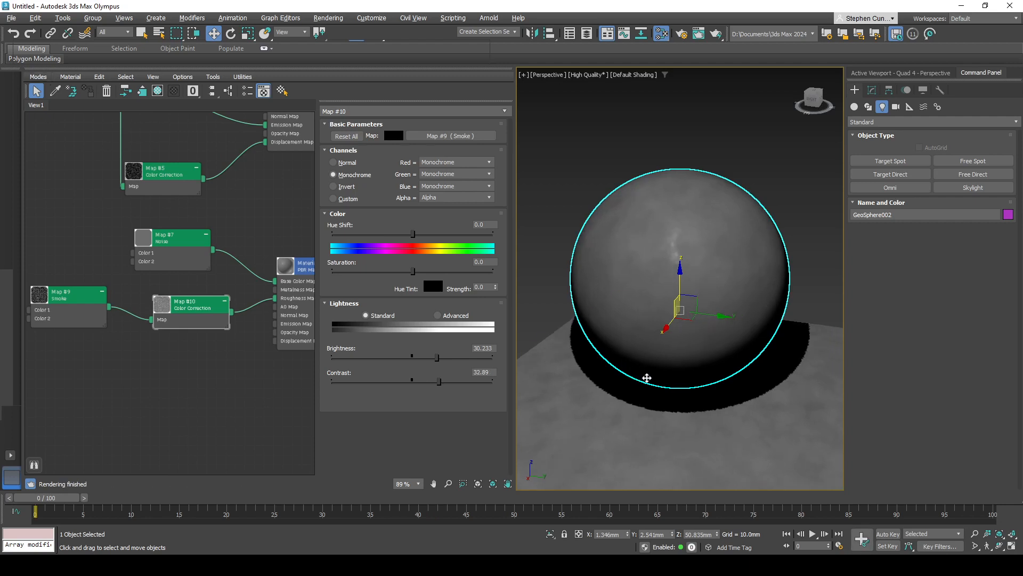
alt+middle_drag(646, 377, 629, 388)
drag(439, 381, 394, 381)
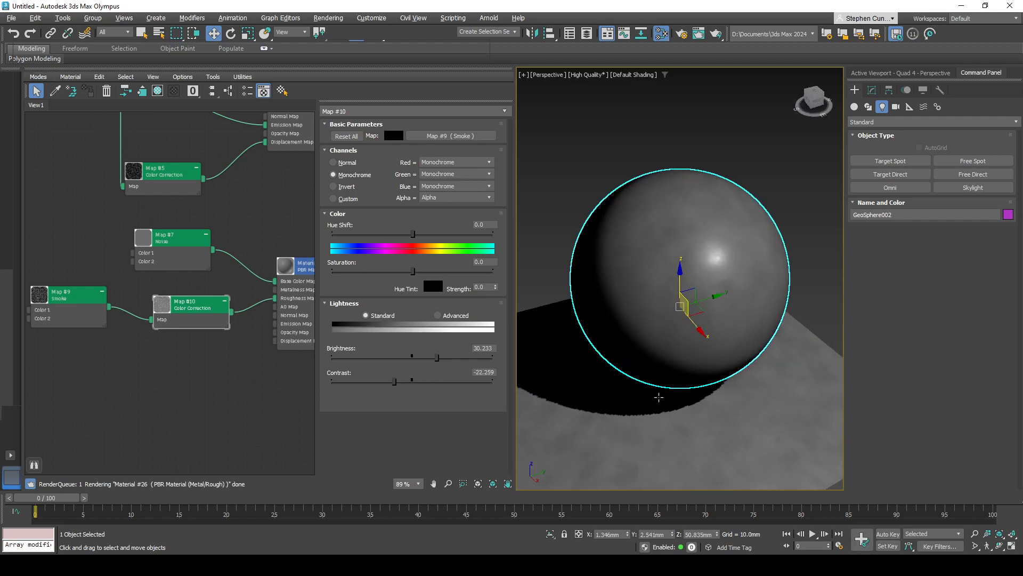
alt+middle_drag(659, 397, 619, 394)
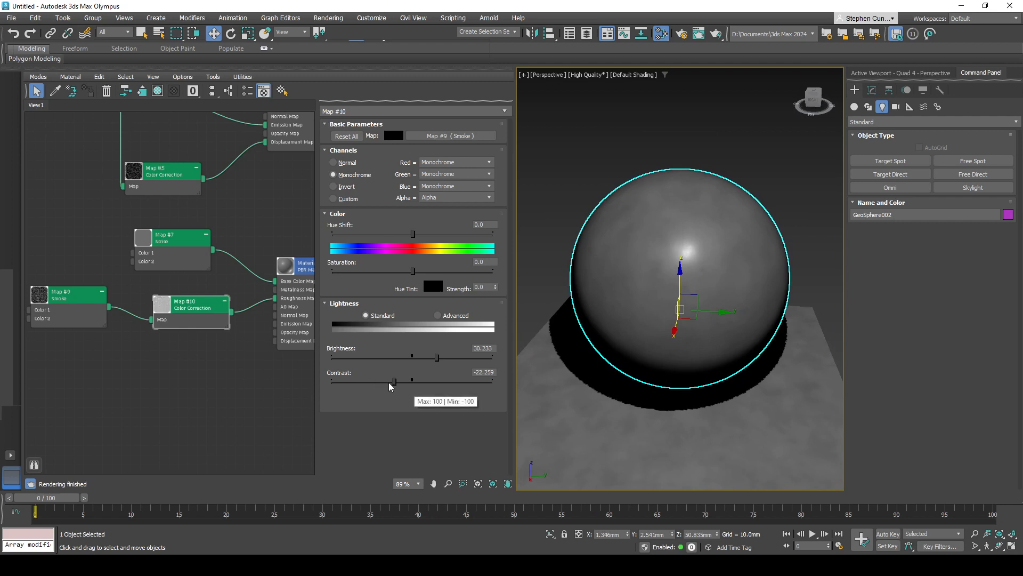
- Set the Smoke's Color Correction brightness to about 26.2 and contrast to about 2.3, checking the sphere's highlight
drag(394, 382, 356, 382)
mouse_move(573, 379)
alt+middle_down()
mouse_move(612, 379)
mouse_move(578, 368)
mouse_move(567, 376)
alt+middle_up()
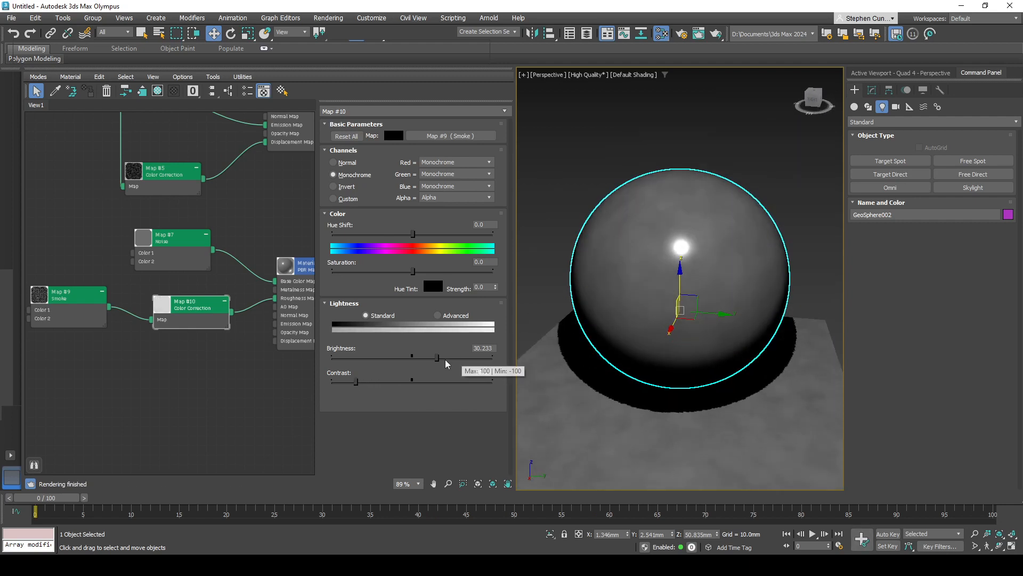
drag(438, 357, 456, 357)
drag(356, 382, 406, 382)
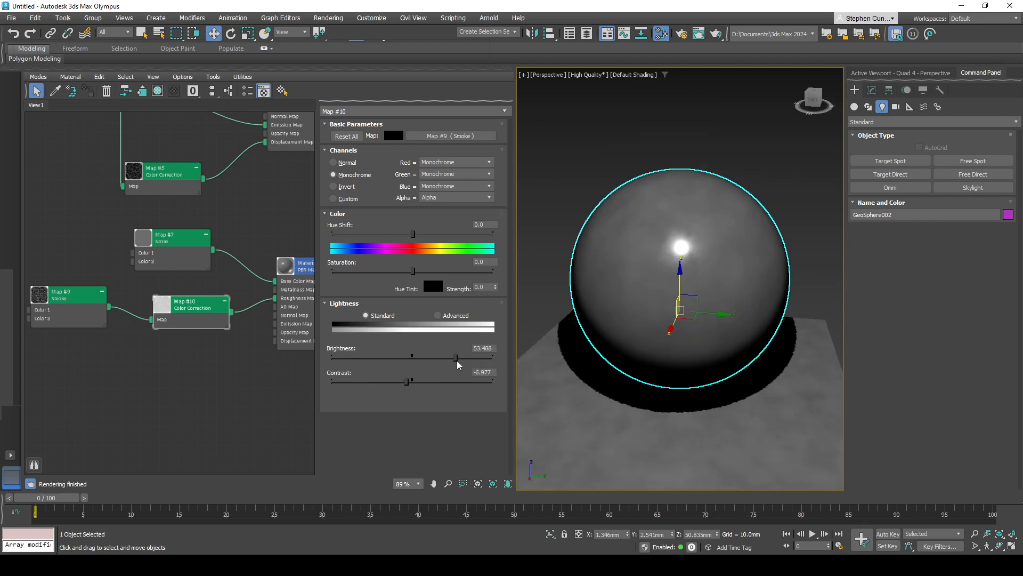
drag(454, 357, 414, 382)
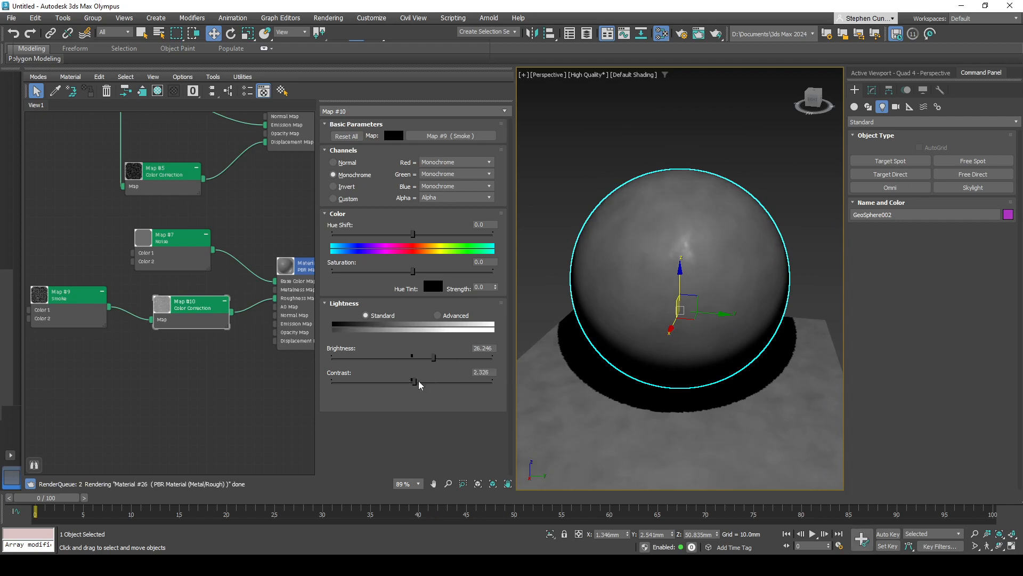
mouse_move(661, 379)
alt+middle_down()
mouse_move(651, 377)
mouse_move(685, 373)
mouse_move(694, 350)
mouse_move(652, 371)
mouse_move(644, 419)
mouse_move(663, 376)
alt+middle_up()
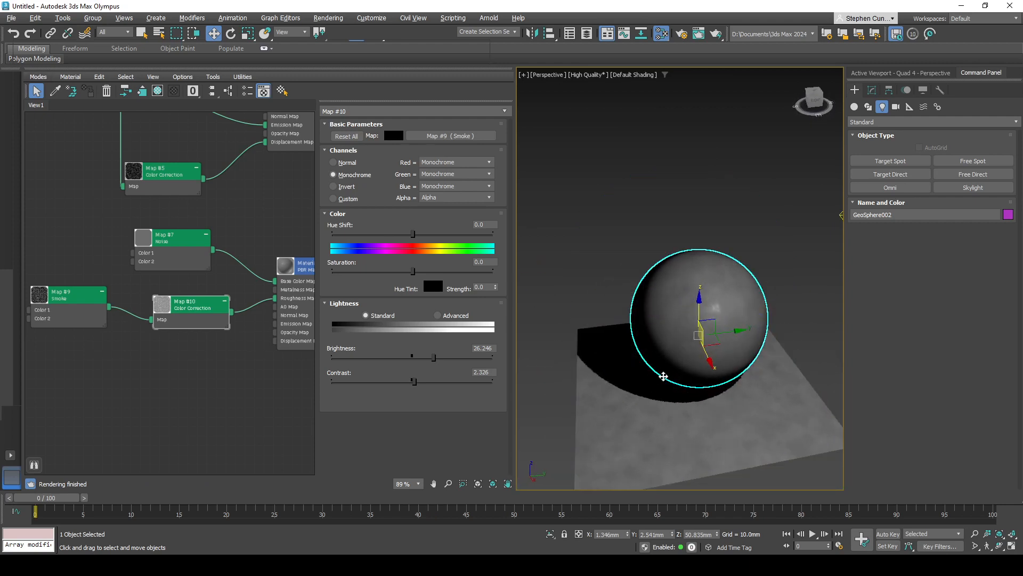
- Move the Smoke and its Color Correction node farther from the PBR material, widening the gap between the two
middle_drag(280, 376, 274, 354)
drag(280, 341, 261, 334)
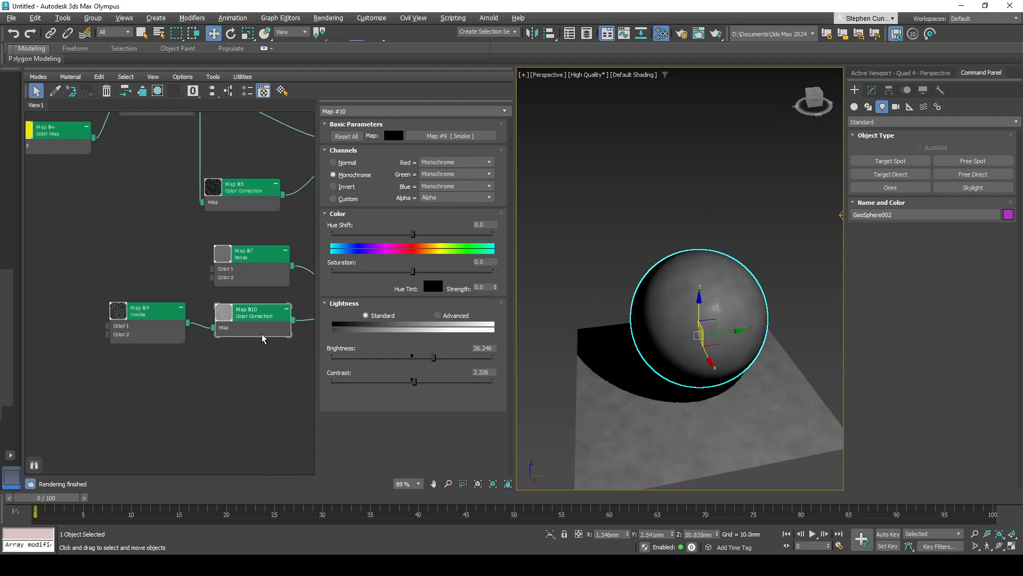
drag(171, 324, 142, 314)
drag(263, 325, 252, 326)
mouse_move(272, 381)
middle_down()
mouse_move(244, 378)
mouse_move(289, 379)
middle_up()
middle_drag(172, 340, 201, 345)
middle_drag(256, 368, 183, 361)
middle_drag(258, 367, 191, 360)
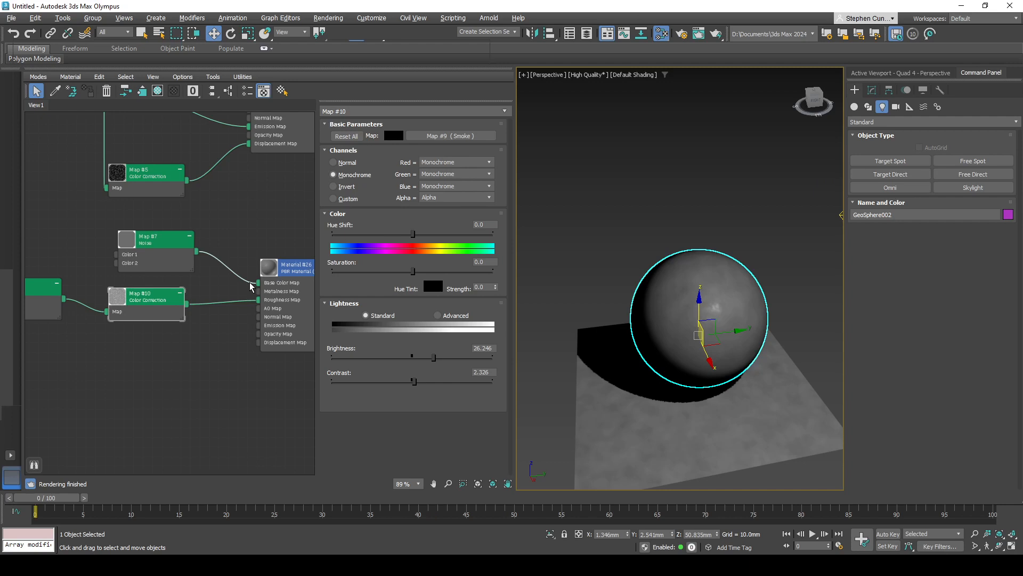
middle_drag(755, 448, 731, 391)
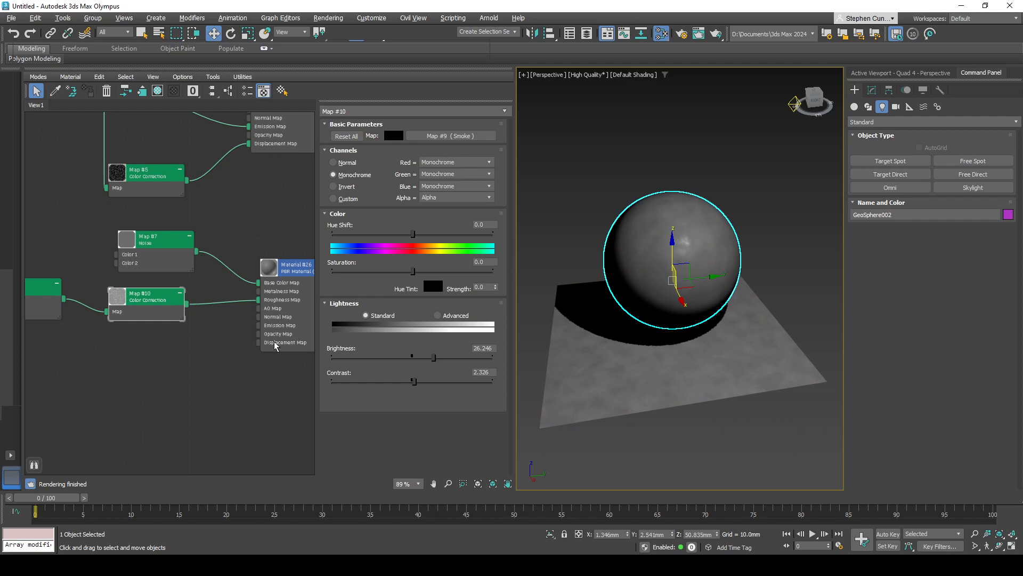
middle_drag(271, 377, 255, 377)
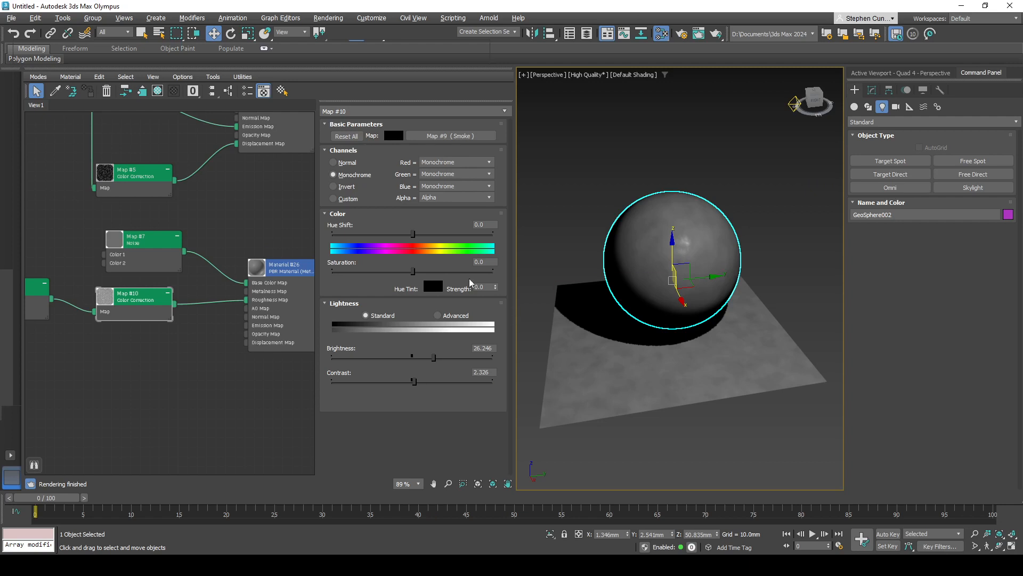
alt+middle_drag(644, 325, 637, 376)
middle_drag(290, 388, 265, 380)
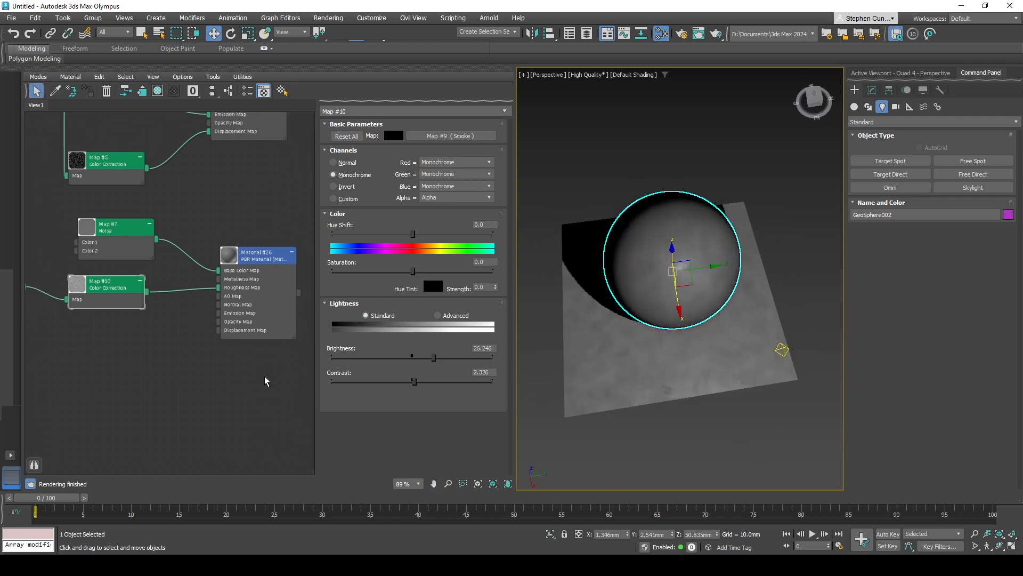
- Shift the Color Correction node slightly closer to the Smoke node, giving the material's map inputs more room
click(265, 261)
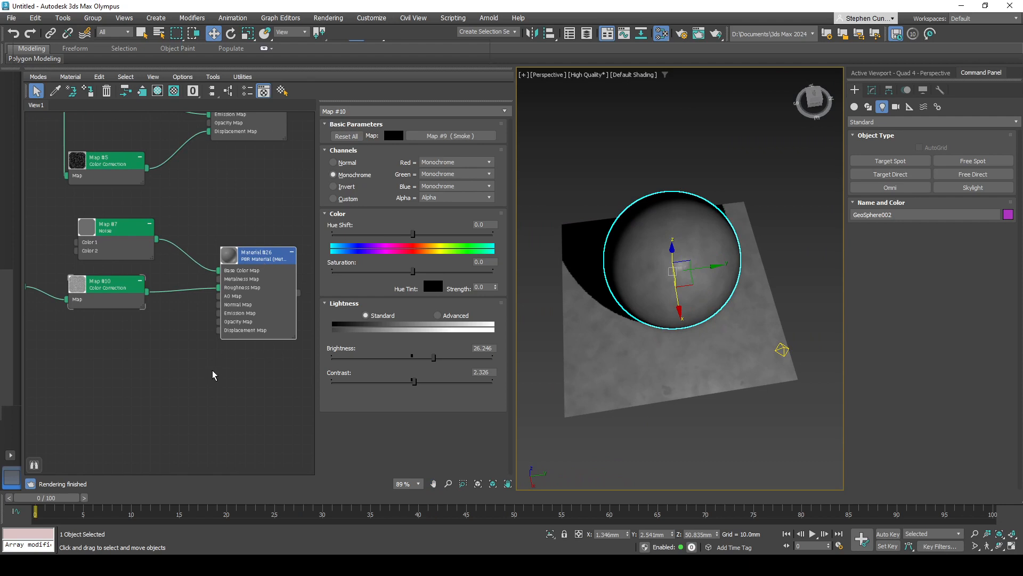
drag(126, 302, 117, 308)
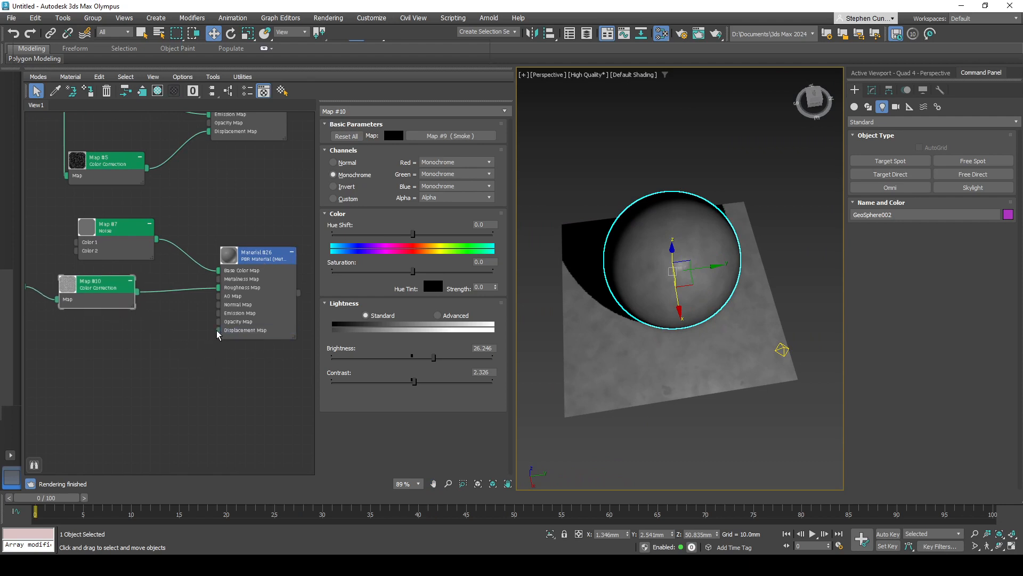
alt+middle_drag(642, 327, 670, 312)
mouse_move(197, 335)
middle_down()
mouse_move(208, 333)
mouse_move(186, 340)
mouse_move(195, 343)
middle_up()
scroll(241, 304, up, 4)
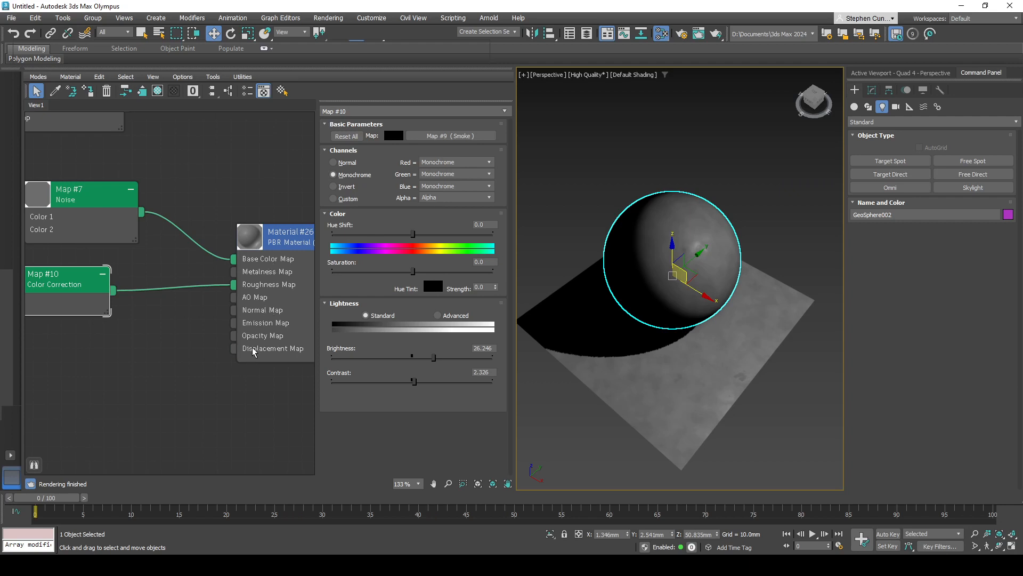
- Add a Tiles map to the PBR material's Displacement Map input and place its node below the Color Correction node
middle_drag(211, 366, 179, 365)
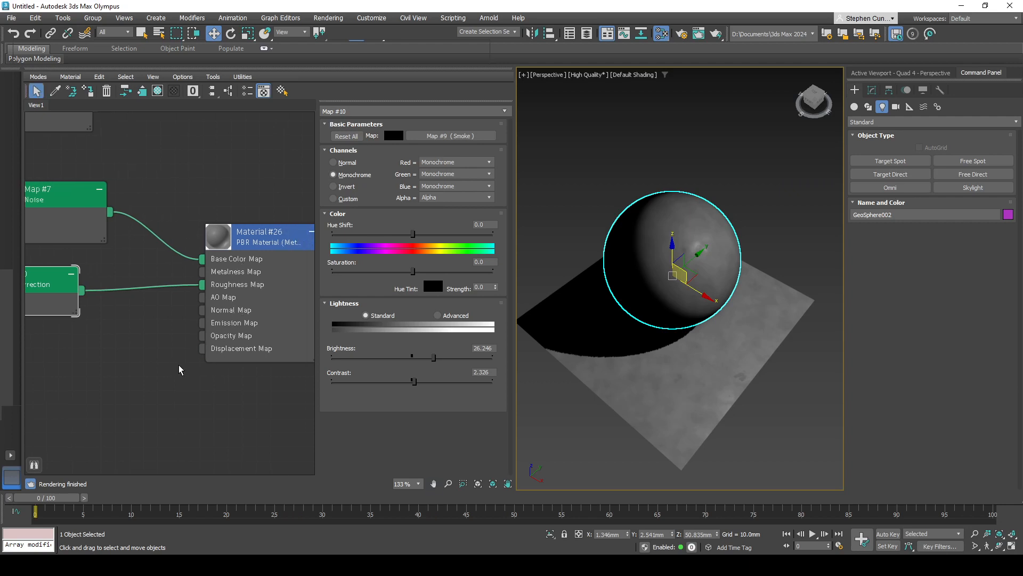
middle_drag(196, 357, 213, 340)
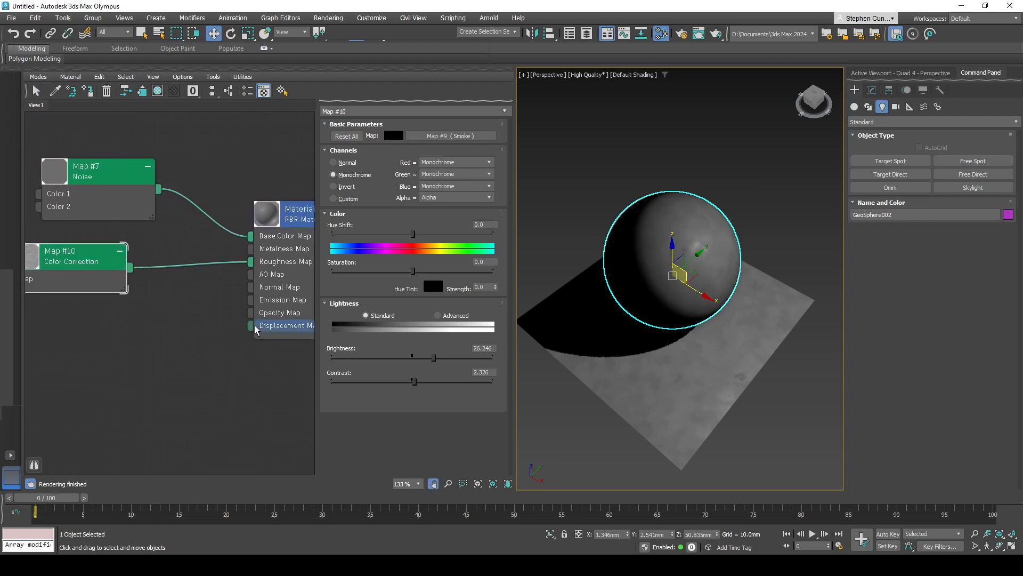
drag(252, 325, 193, 345)
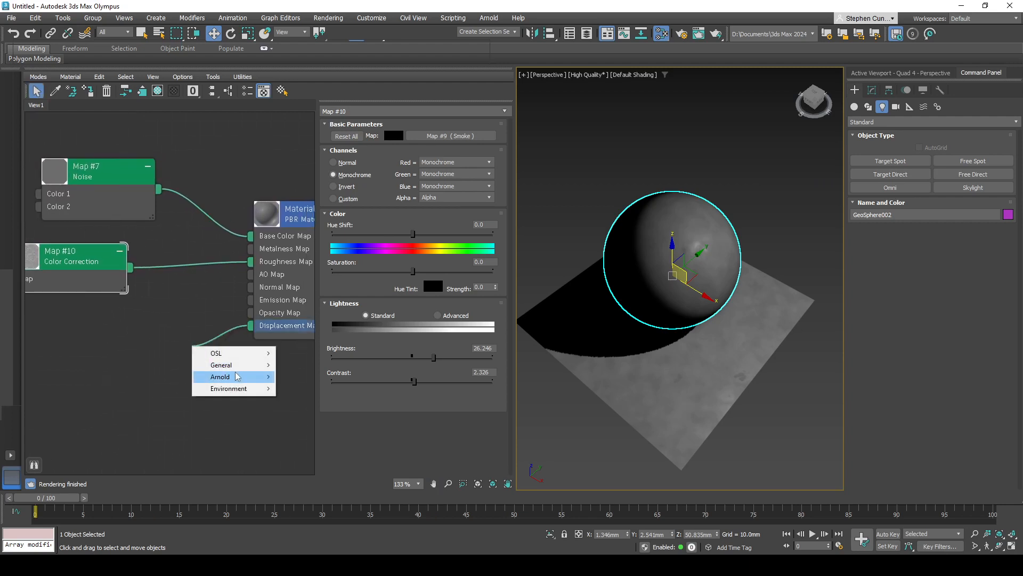
mouse_move(224, 365)
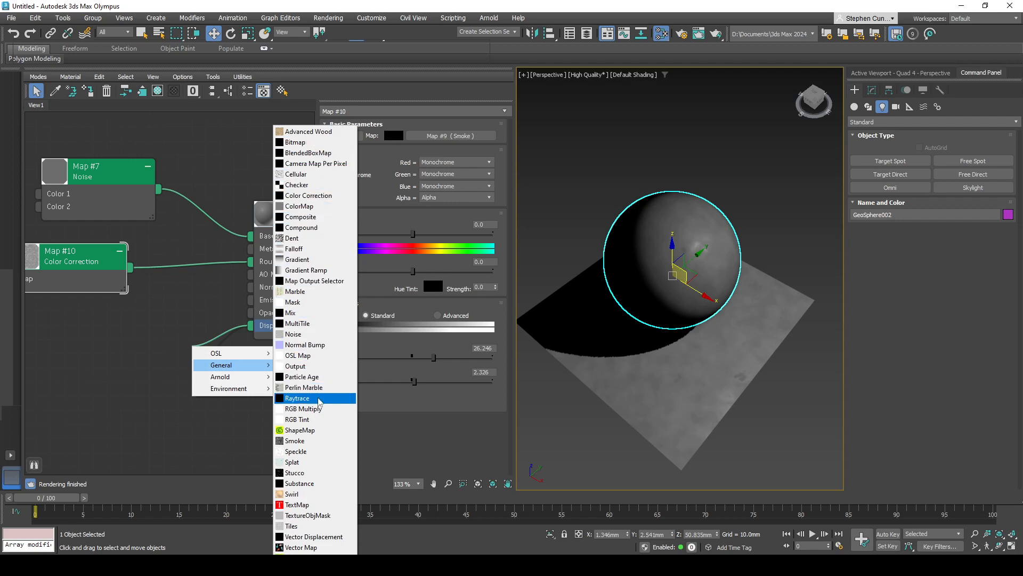
click(298, 528)
drag(218, 351, 149, 353)
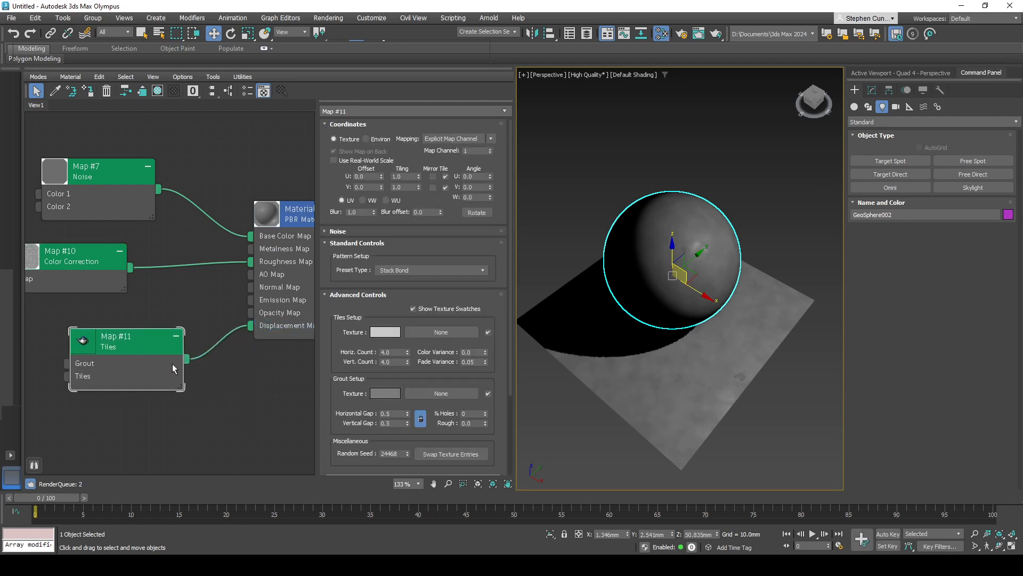
- Assign the Tiles map as an instance to the map slot of the sphere's Displace modifier
ctrl+click(688, 373)
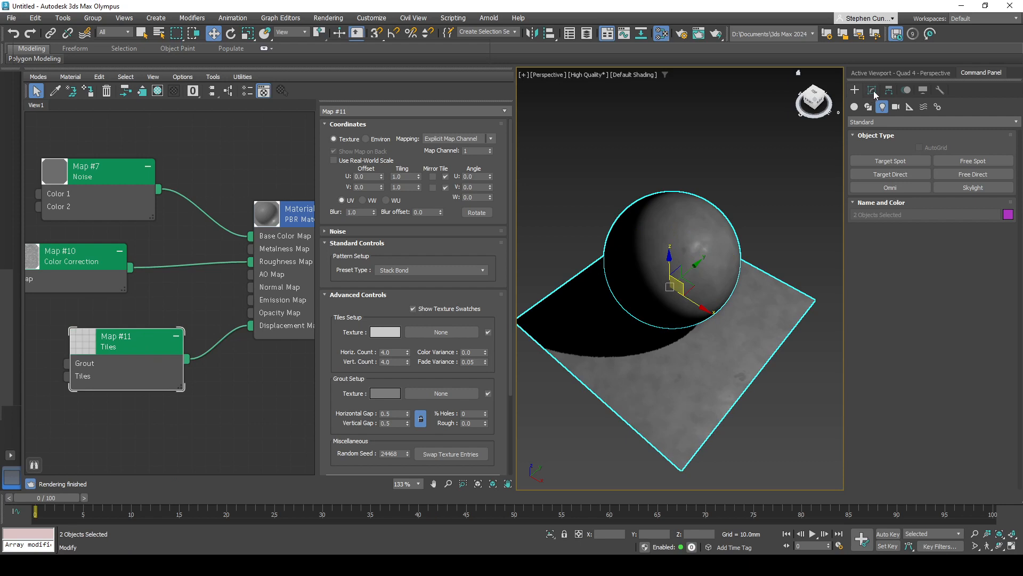
click(757, 247)
click(689, 273)
ctrl+click(660, 386)
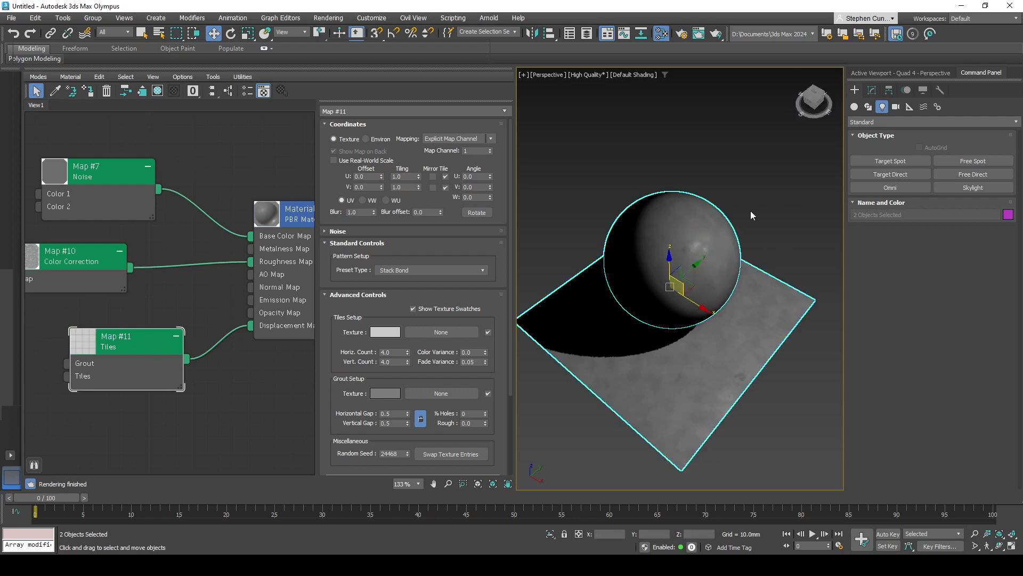
click(872, 90)
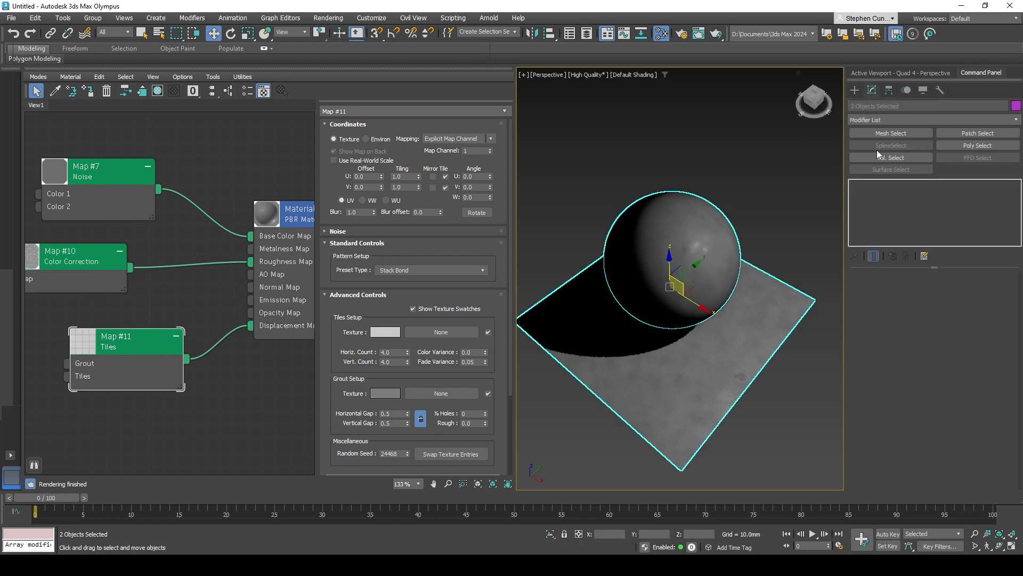
click(711, 238)
click(748, 308)
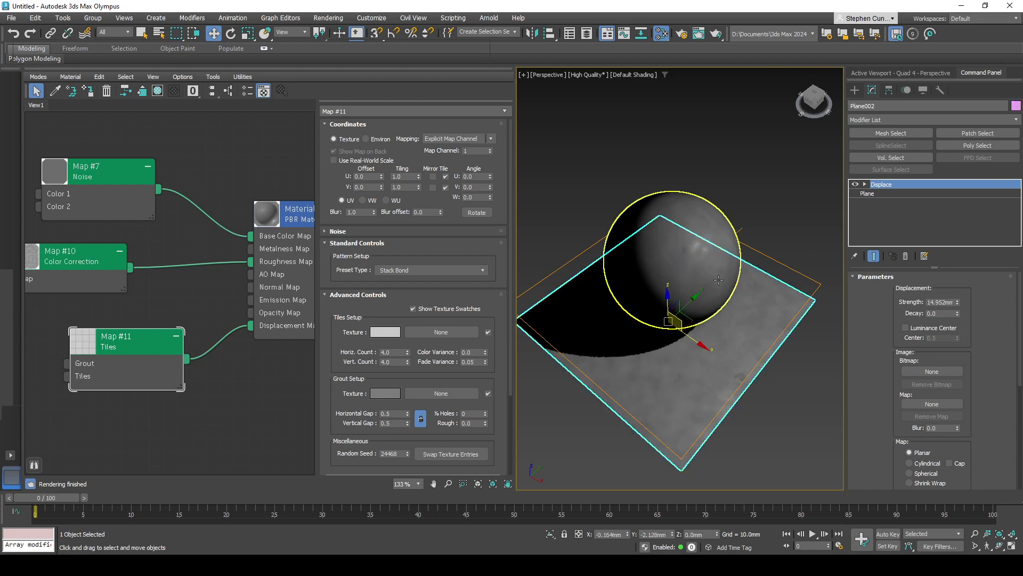
click(711, 266)
alt+middle_drag(751, 283, 735, 285)
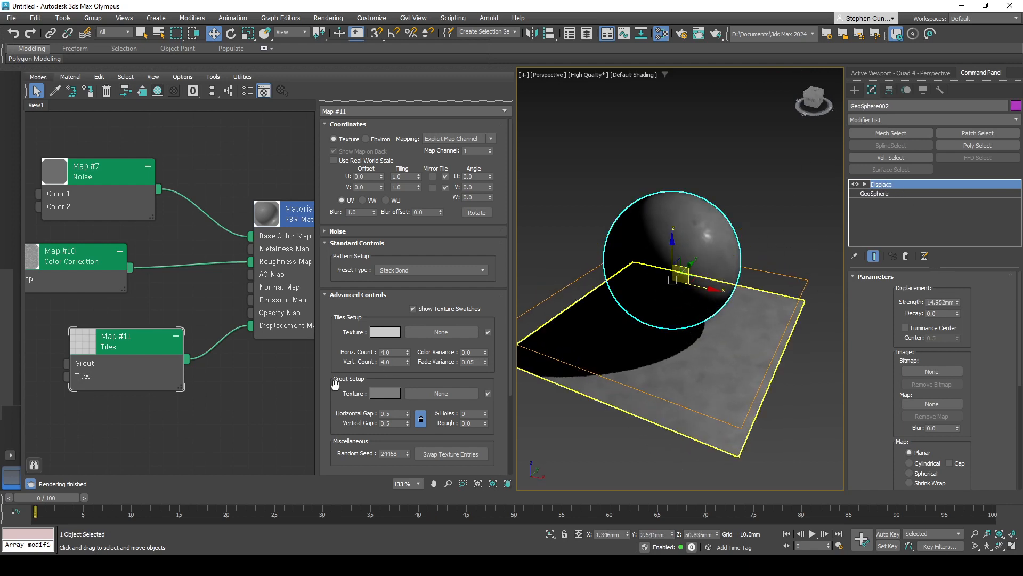
drag(186, 361, 932, 409)
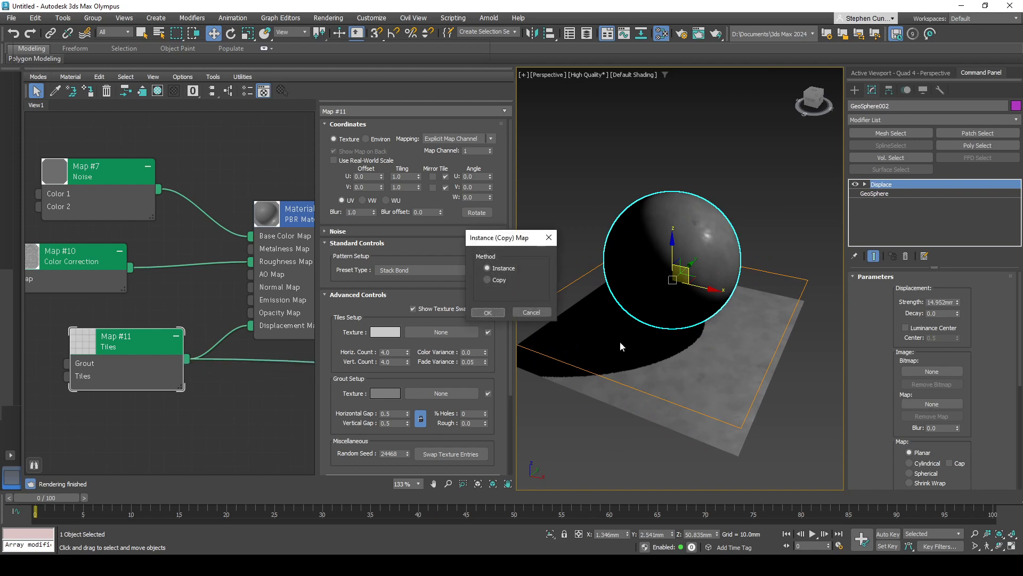
click(494, 315)
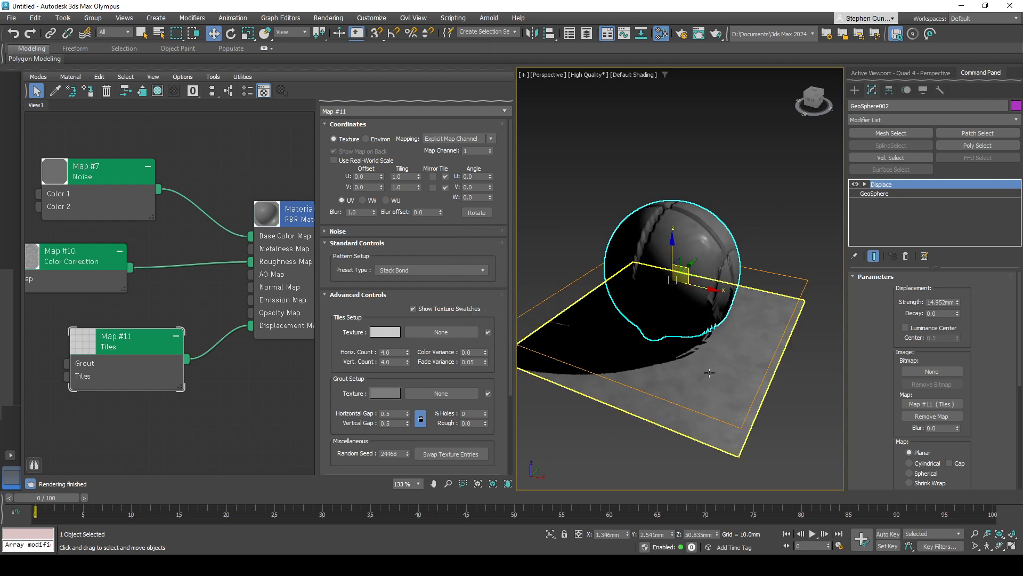
- Assign the Tiles map as an instance to the map slot of the plane's Displace modifier
alt+middle_drag(709, 373, 673, 333)
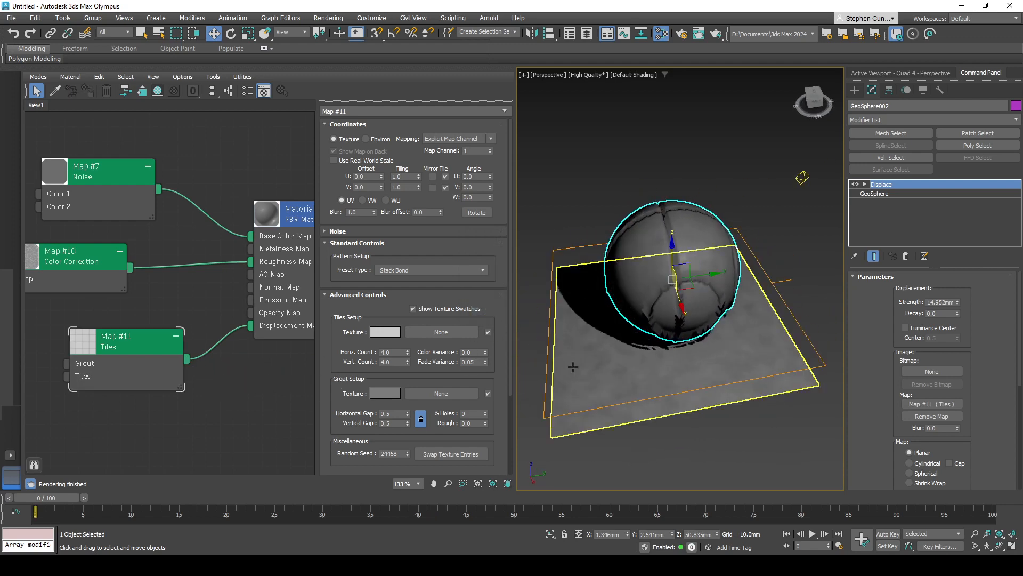
click(617, 415)
drag(187, 360, 927, 406)
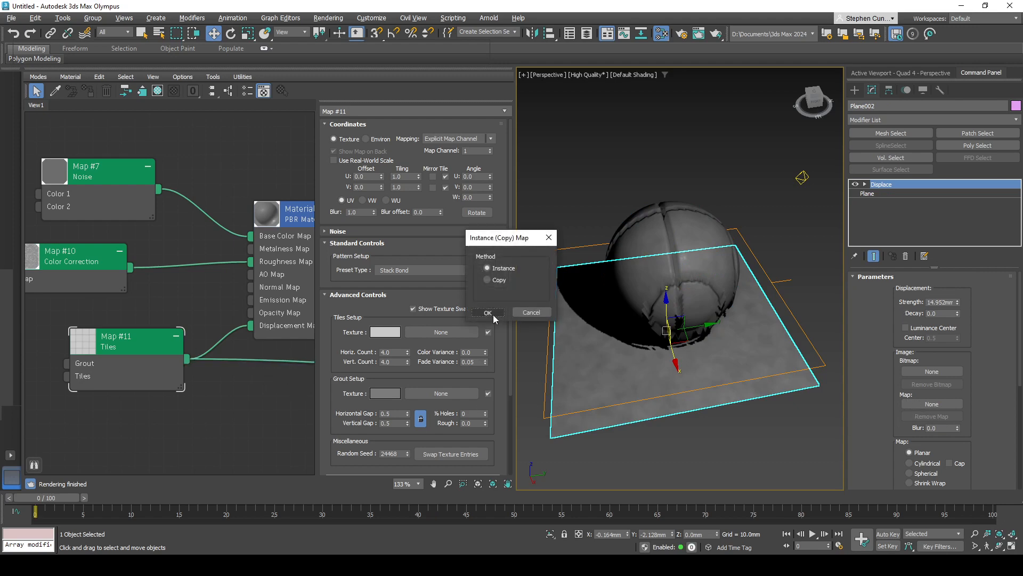
click(489, 313)
alt+middle_drag(692, 389, 658, 424)
- Disable the sphere's Displace modifier and raise the sphere clear of the plane
click(697, 283)
click(856, 185)
alt+middle_drag(637, 367, 683, 322)
drag(672, 256, 672, 204)
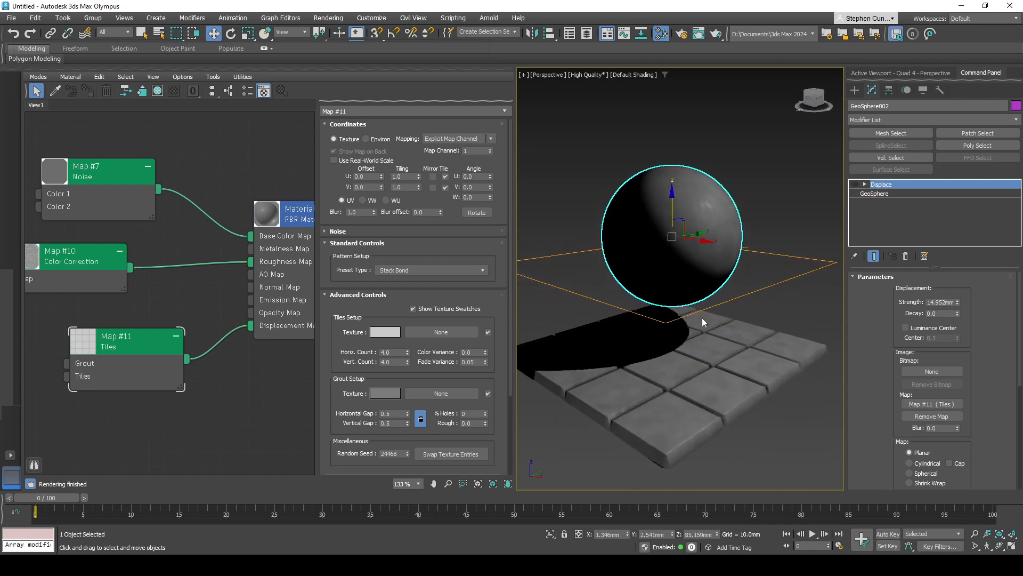
- Try the 1/2 Running Bond pattern preset on the Tiles map
alt+middle_drag(704, 319, 737, 316)
scroll(683, 346, up, 4)
alt+middle_drag(683, 347, 670, 395)
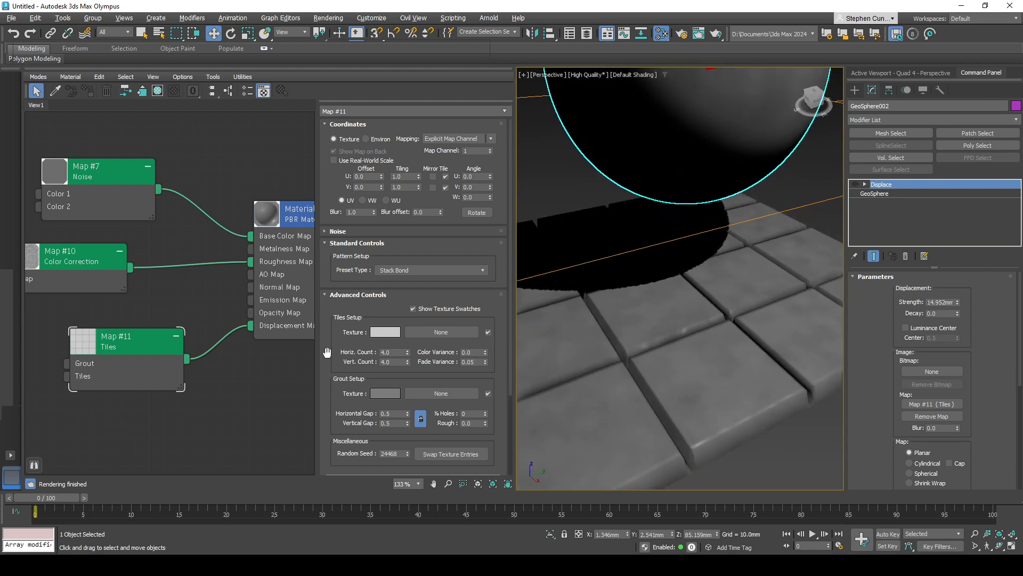
click(137, 367)
click(424, 271)
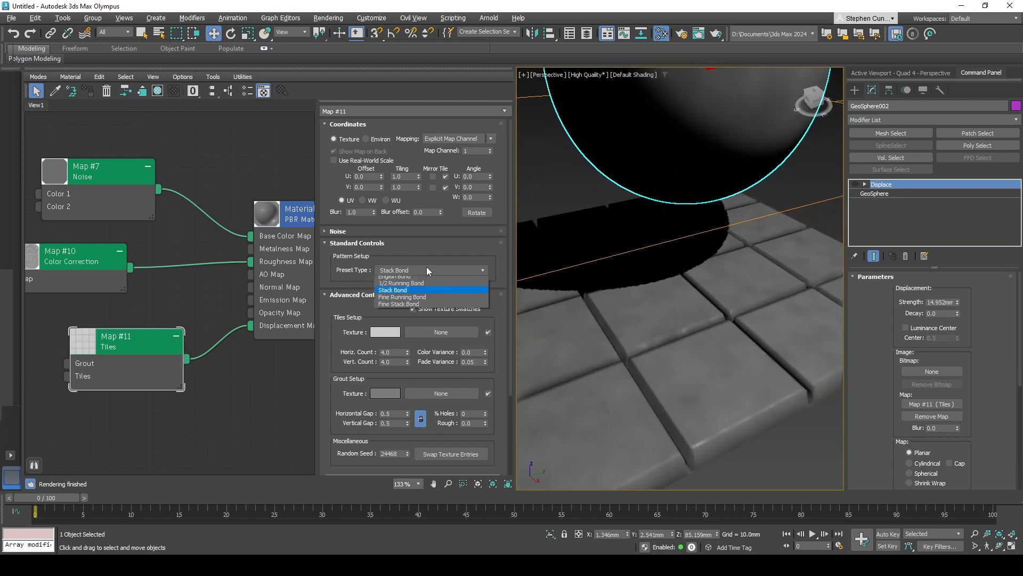
click(409, 308)
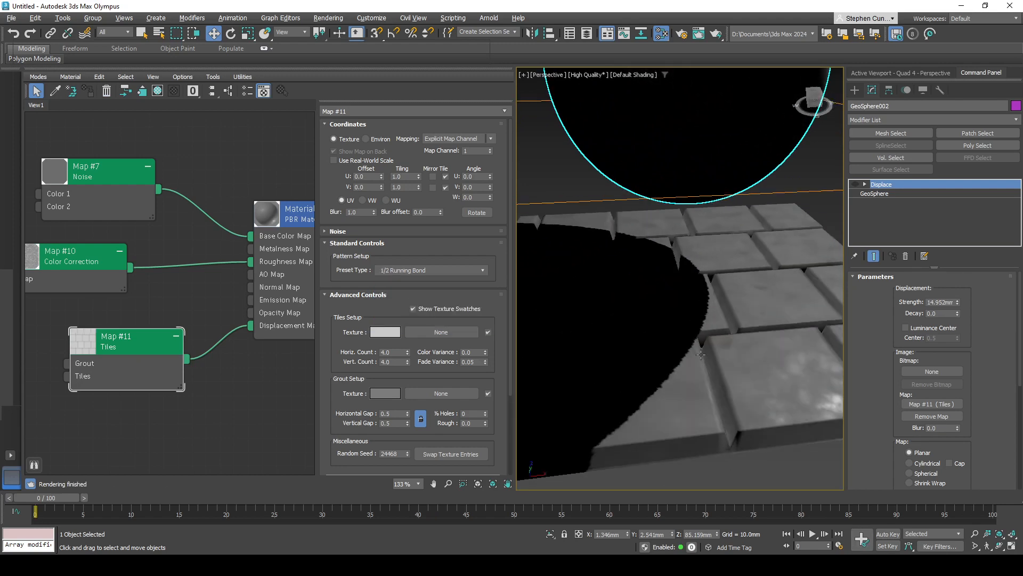
- Raise the sphere to a height of about 179 mm so the tiled plane can be seen unobstructed
scroll(676, 259, down, 3)
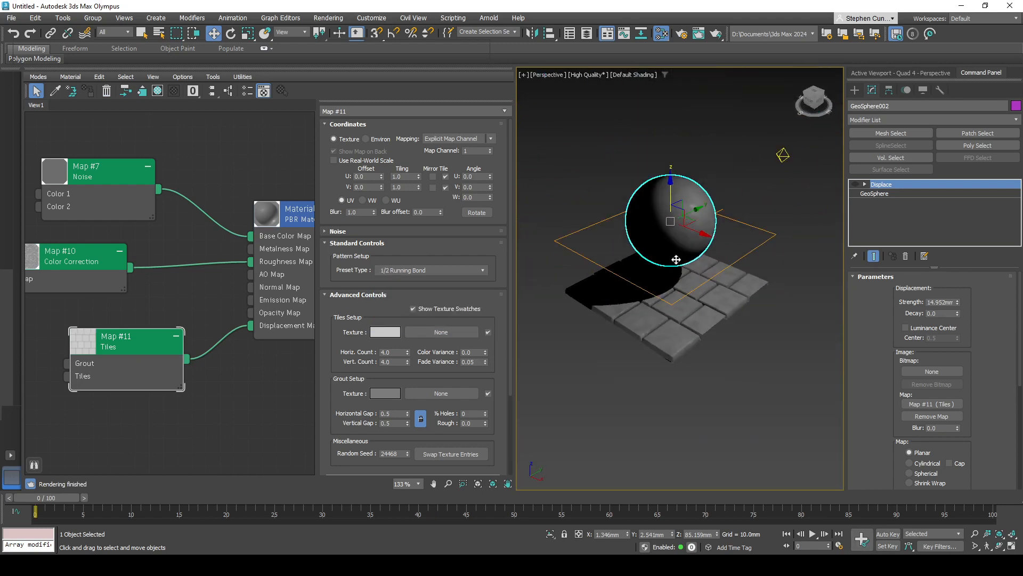
drag(670, 188, 678, 94)
alt+middle_drag(707, 263, 681, 295)
scroll(685, 284, up, 5)
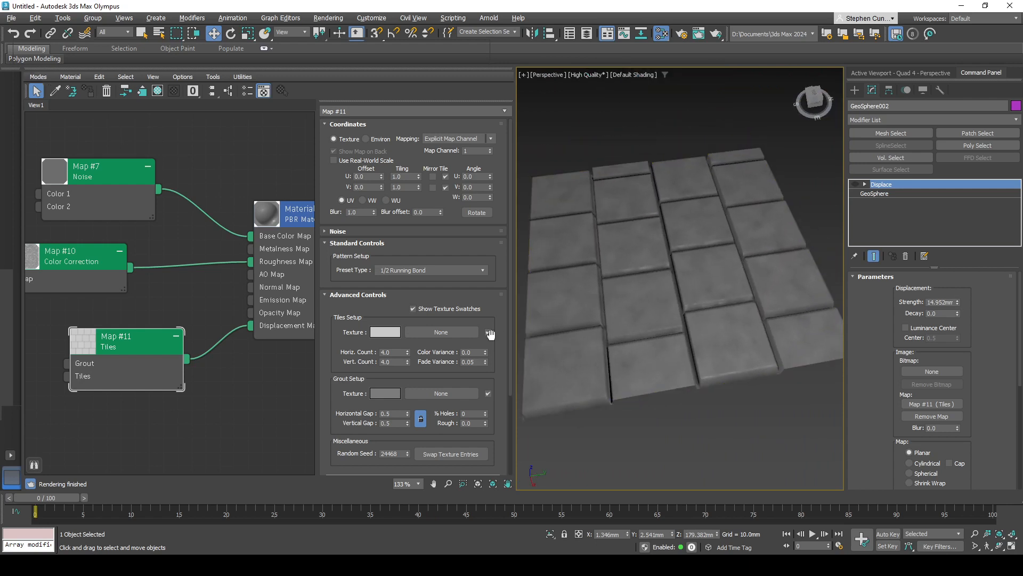
- Try the Stack Bond preset on the Tiles map, and set the pattern to Fine Running Bond
click(410, 271)
click(397, 314)
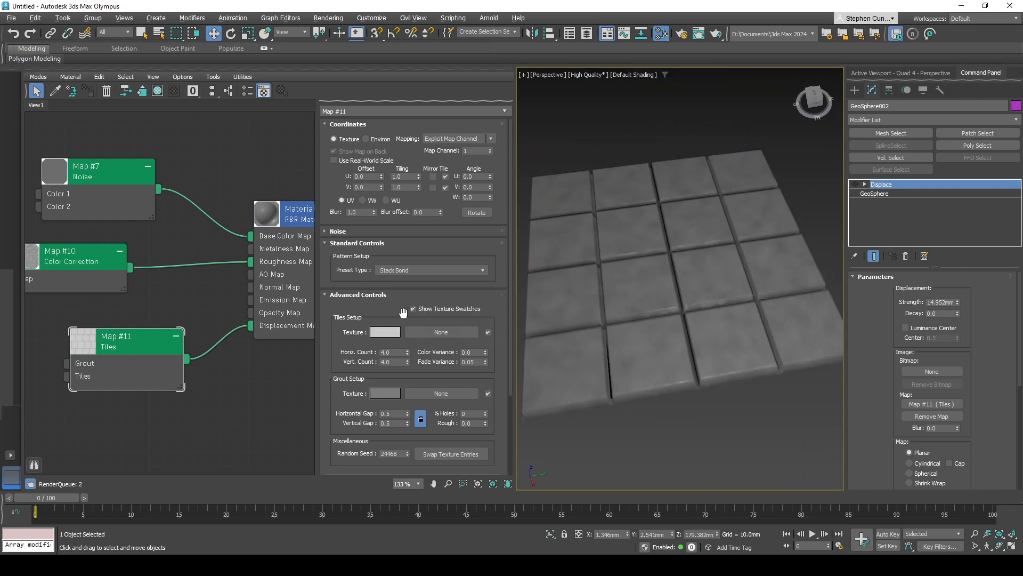
click(411, 270)
click(403, 322)
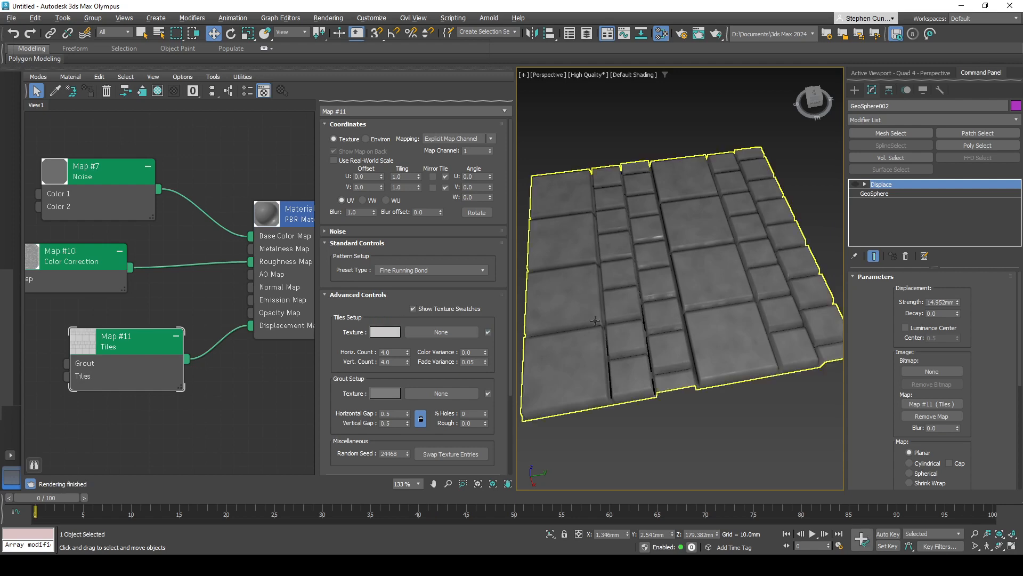
mouse_move(681, 298)
alt+middle_down()
mouse_move(681, 338)
mouse_move(697, 334)
mouse_move(677, 309)
mouse_move(693, 308)
alt+middle_up()
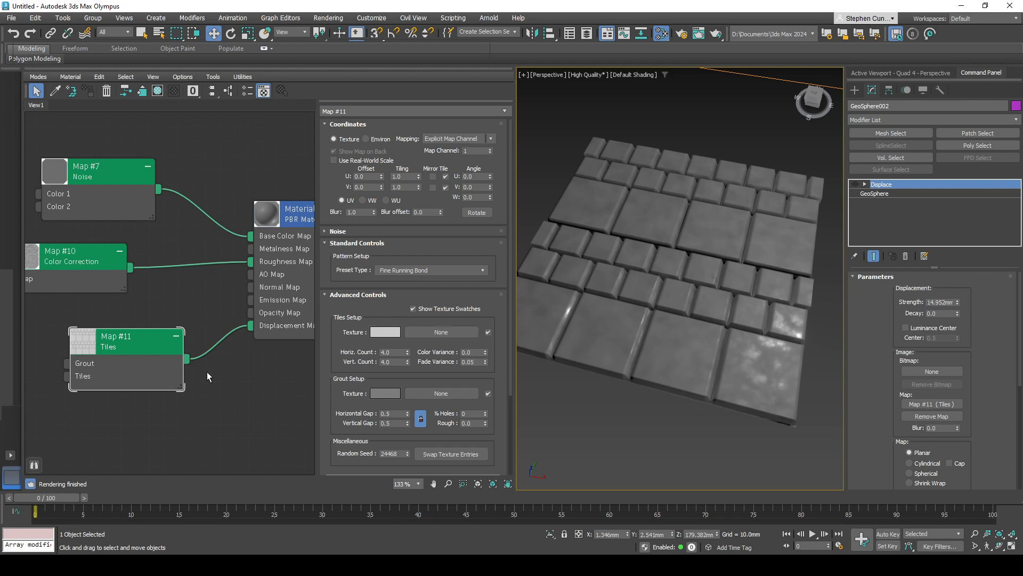
- Add a Noise map to the Tiles map's Grout input and arrange its node beside the Tiles node
middle_drag(140, 368, 249, 331)
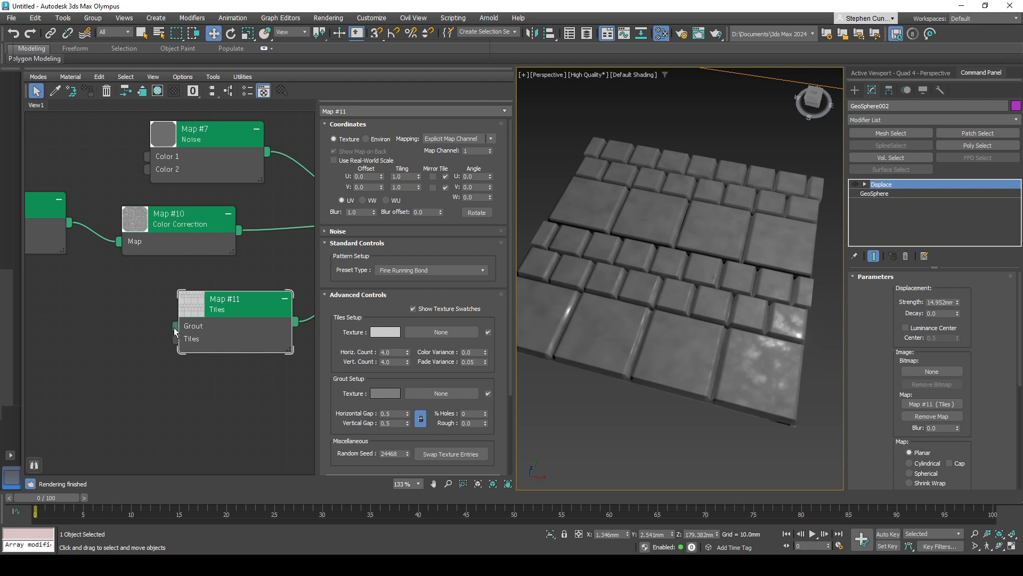
drag(174, 326, 139, 312)
mouse_move(167, 326)
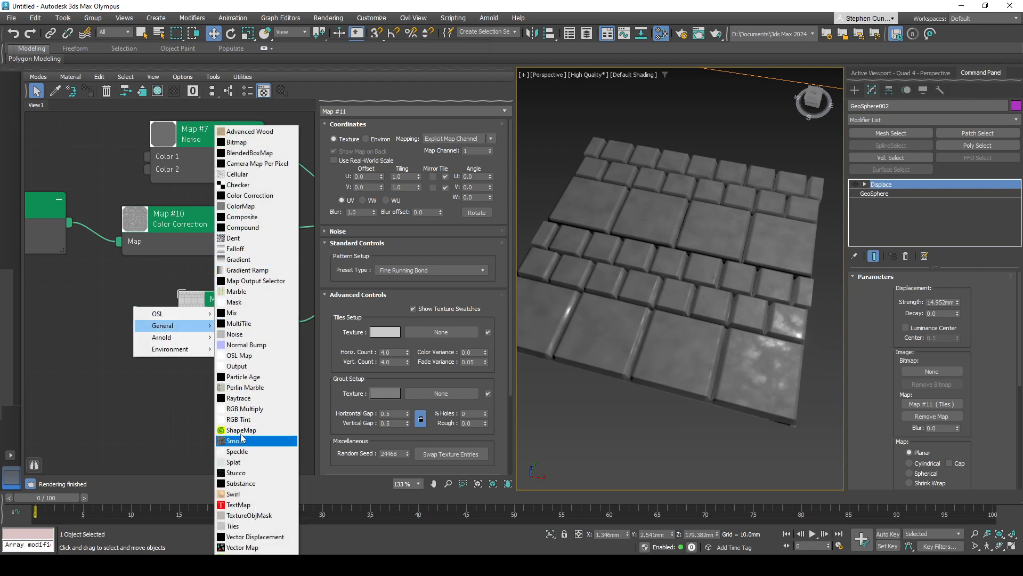
click(237, 334)
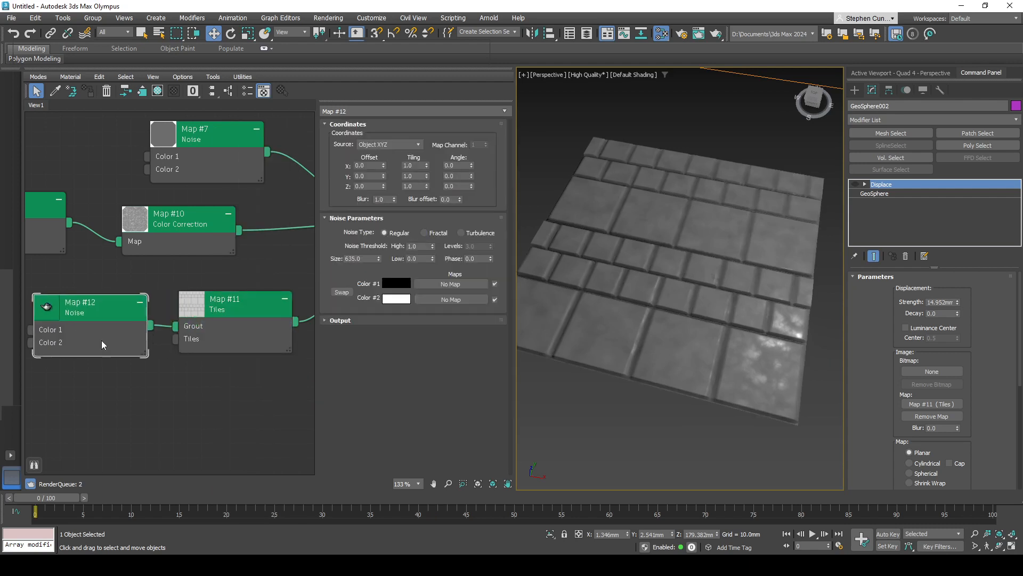
drag(101, 340, 105, 336)
middle_drag(114, 344, 136, 346)
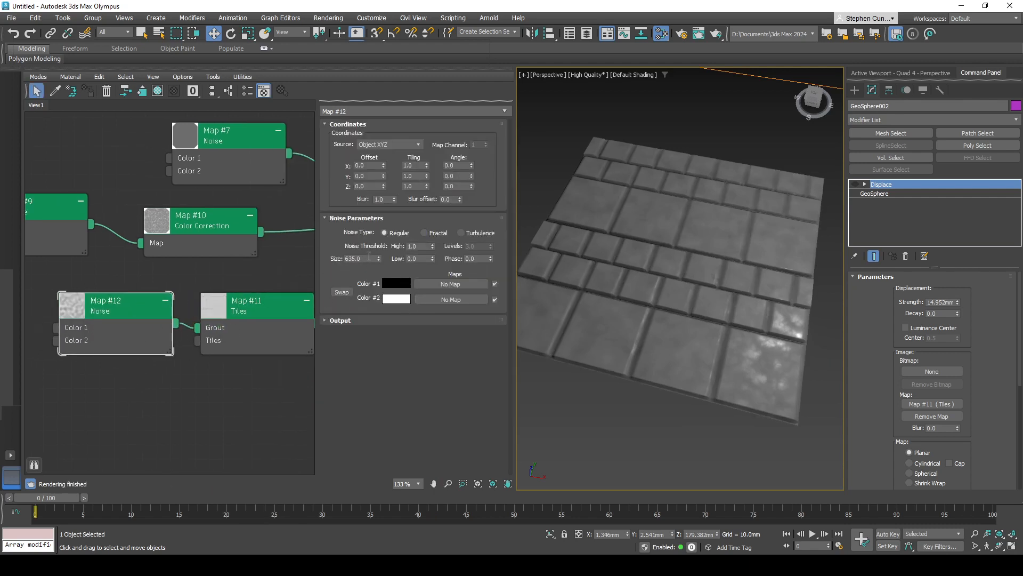
- Set the grout Noise map's size to 10 and inspect the displaced gaps between the tiles
drag(369, 258, 330, 259)
text(10)
key(Return)
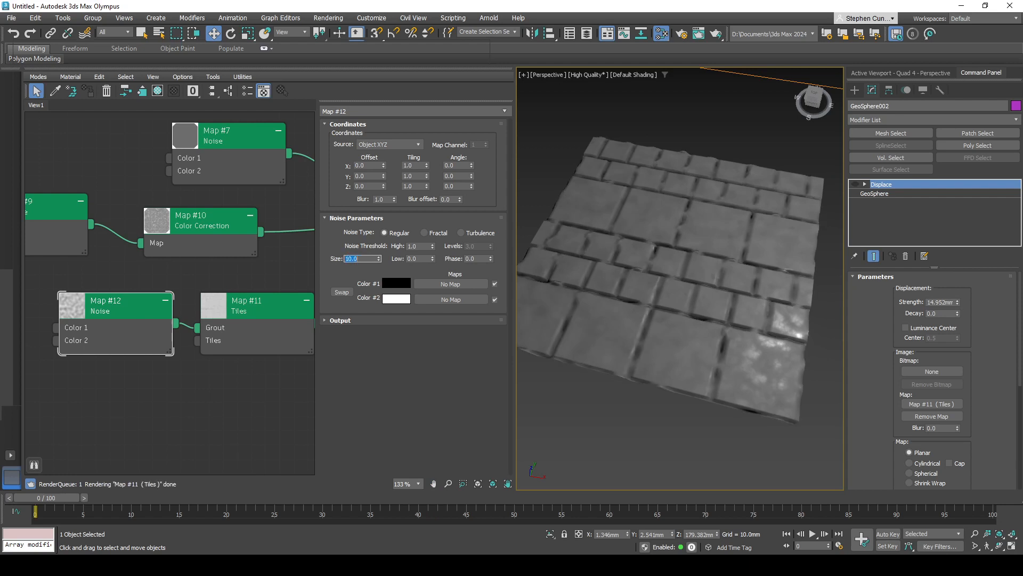
scroll(727, 368, up, 8)
scroll(728, 368, down, 5)
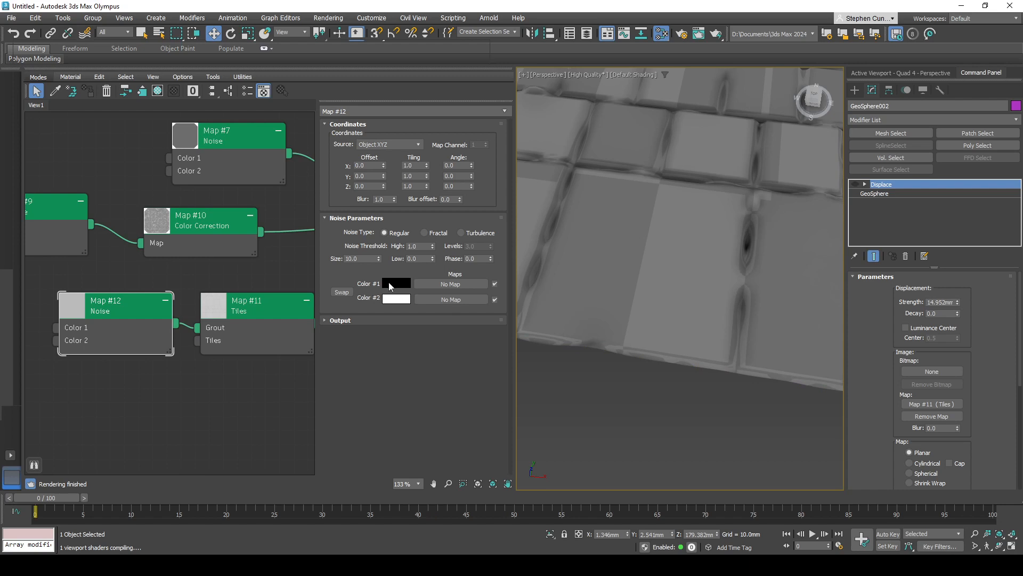
scroll(666, 256, down, 4)
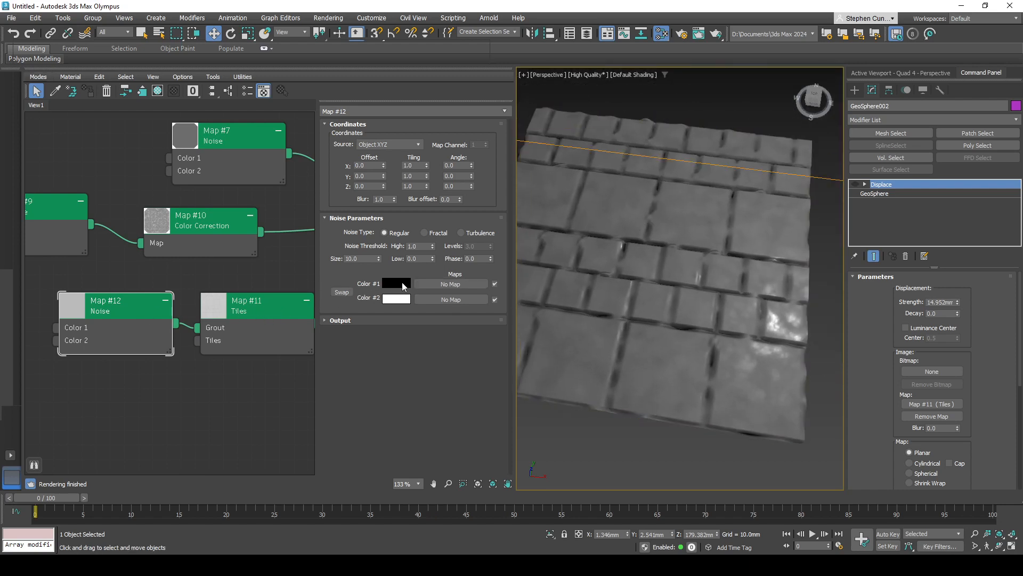
- Try Turbulence and Fractal noise with a size of 3.4 on the grout Noise map, and delete that map
click(432, 234)
click(460, 233)
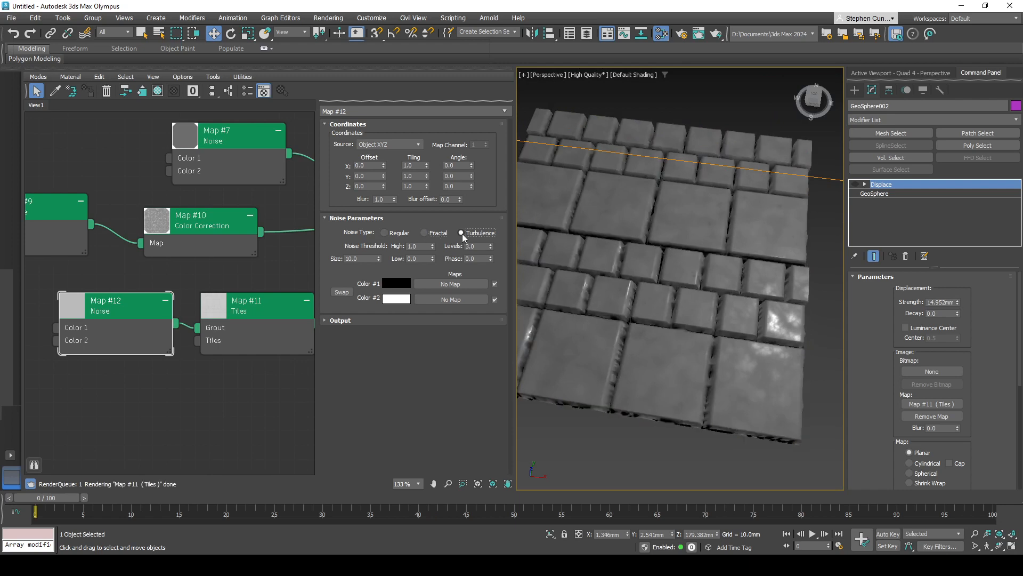
click(433, 234)
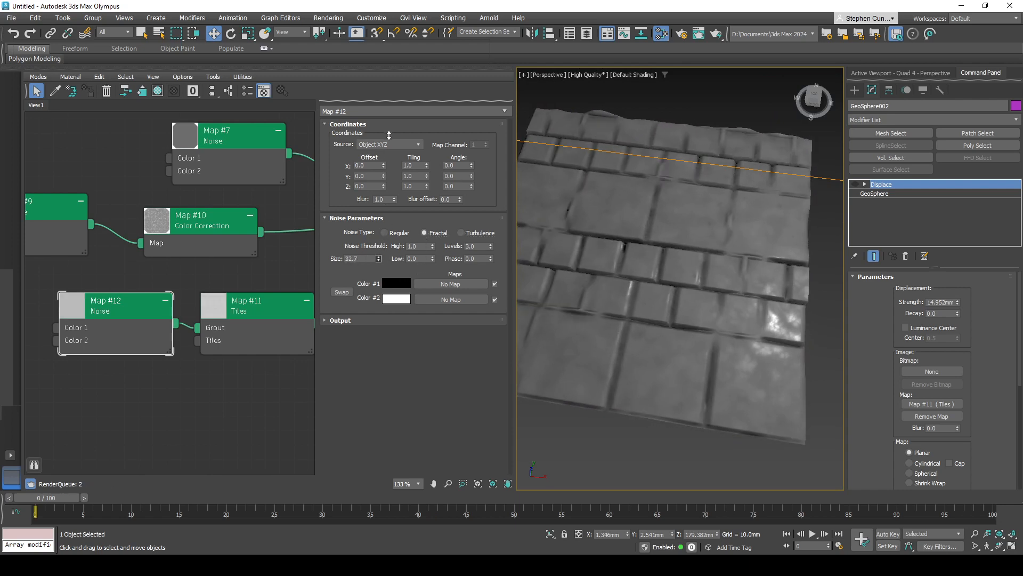
drag(380, 258, 408, 292)
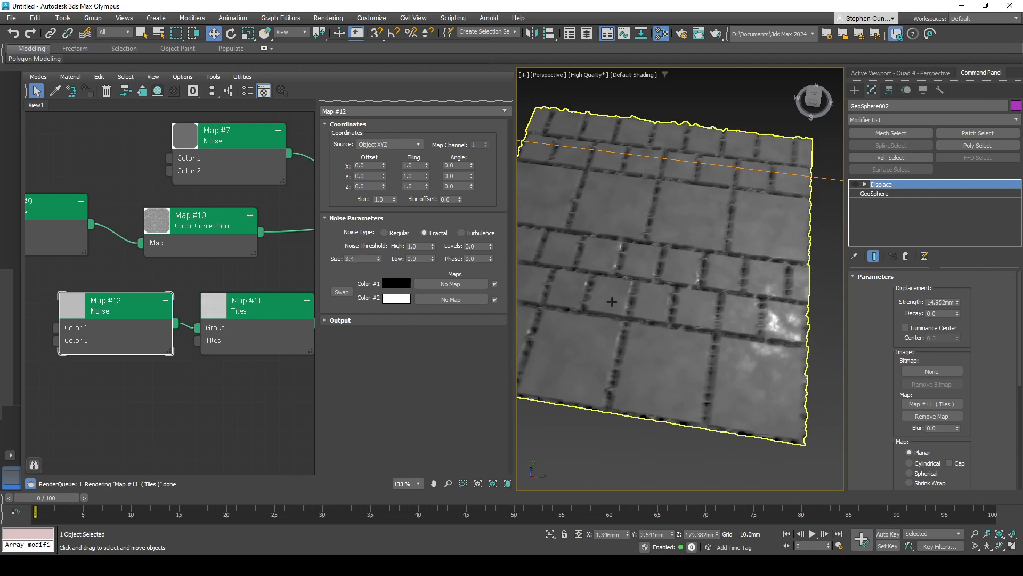
alt+middle_drag(693, 307, 618, 341)
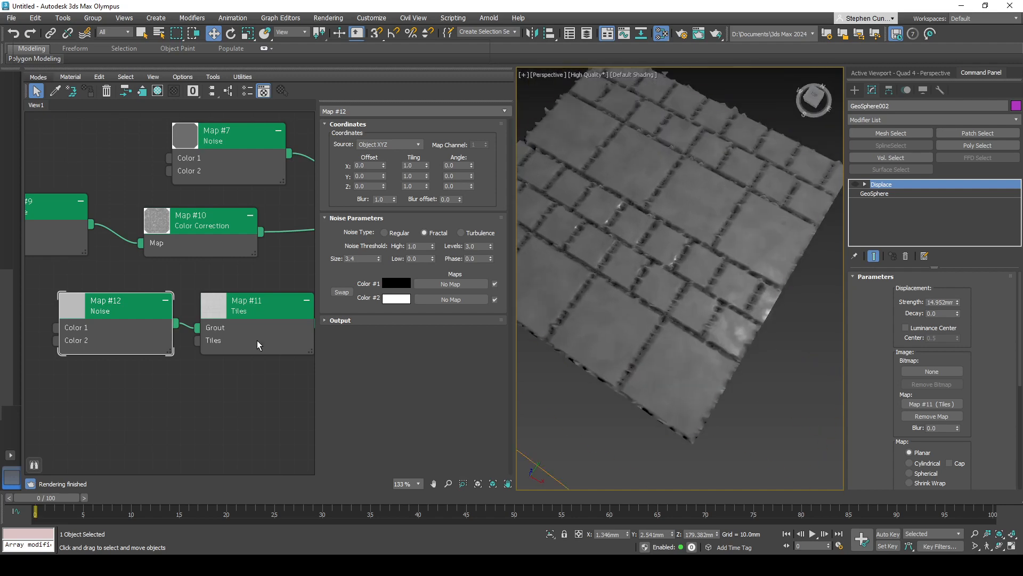
key(Delete)
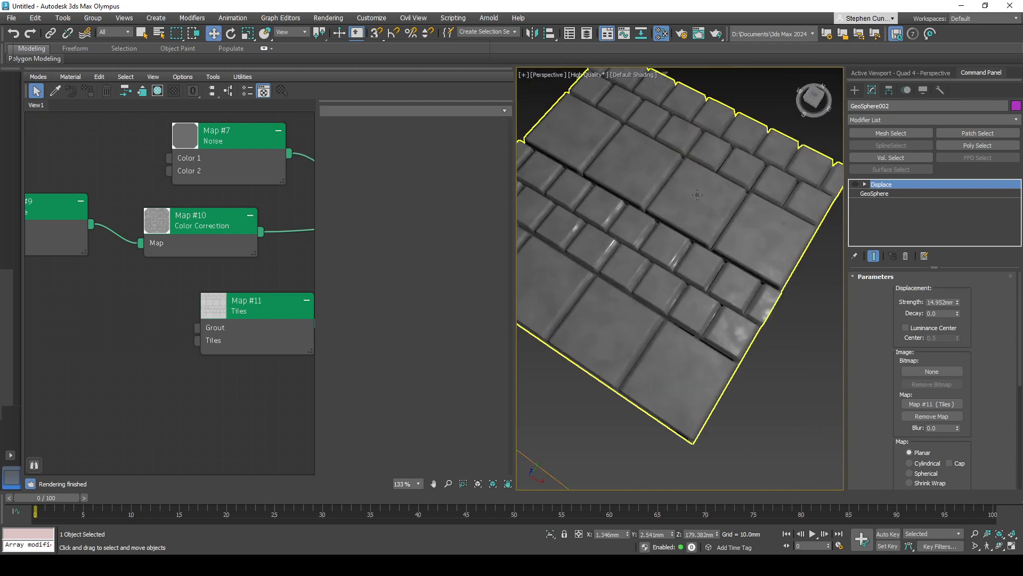
- Lower the sphere along Z to about 81.5 mm so it sits just above the displaced tile plane
scroll(779, 283, down, 5)
alt+middle_drag(780, 283, 677, 328)
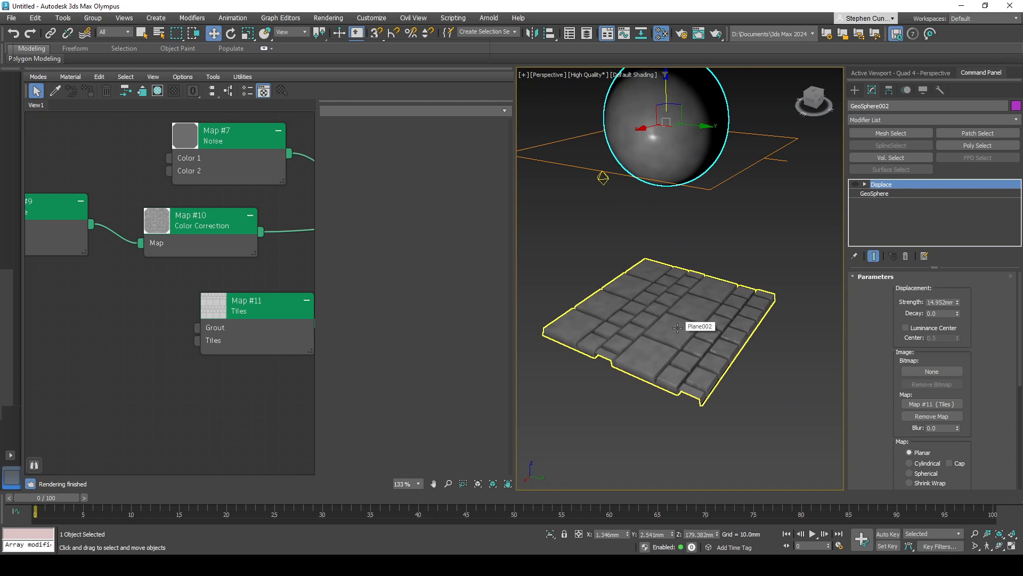
alt+middle_drag(677, 327, 635, 336)
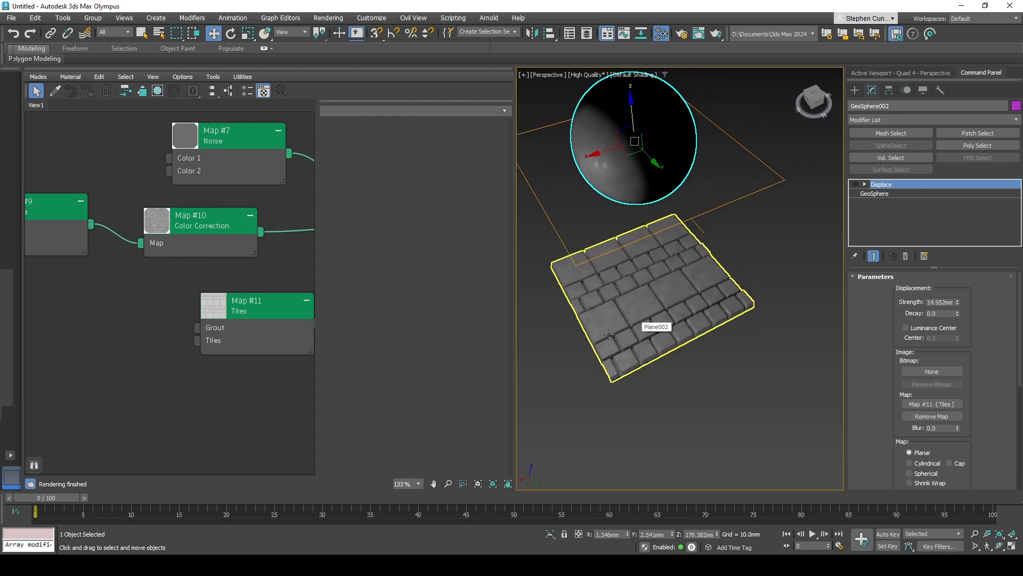
middle_drag(271, 342, 153, 340)
middle_drag(233, 343, 209, 343)
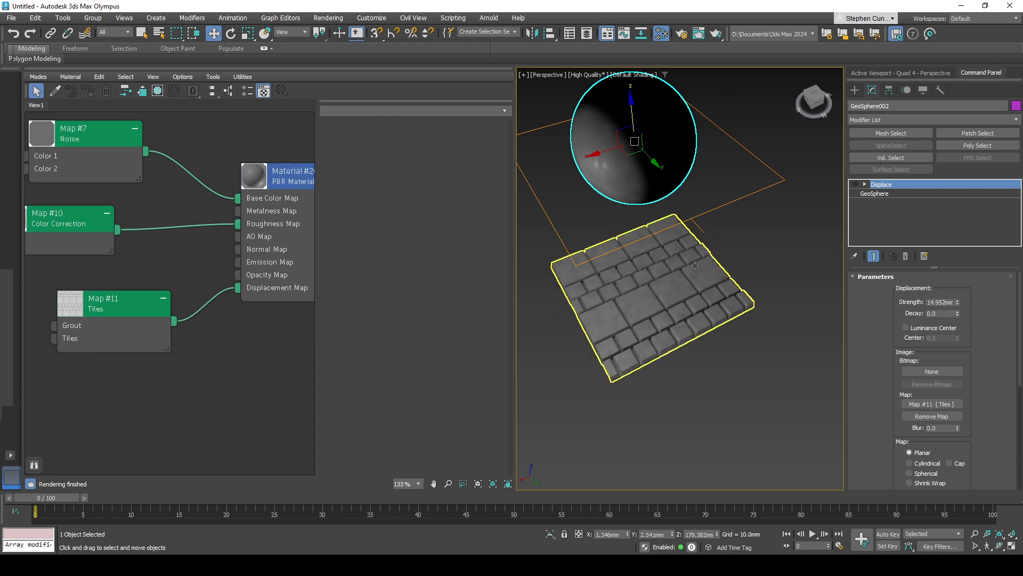
alt+middle_drag(695, 266, 738, 358)
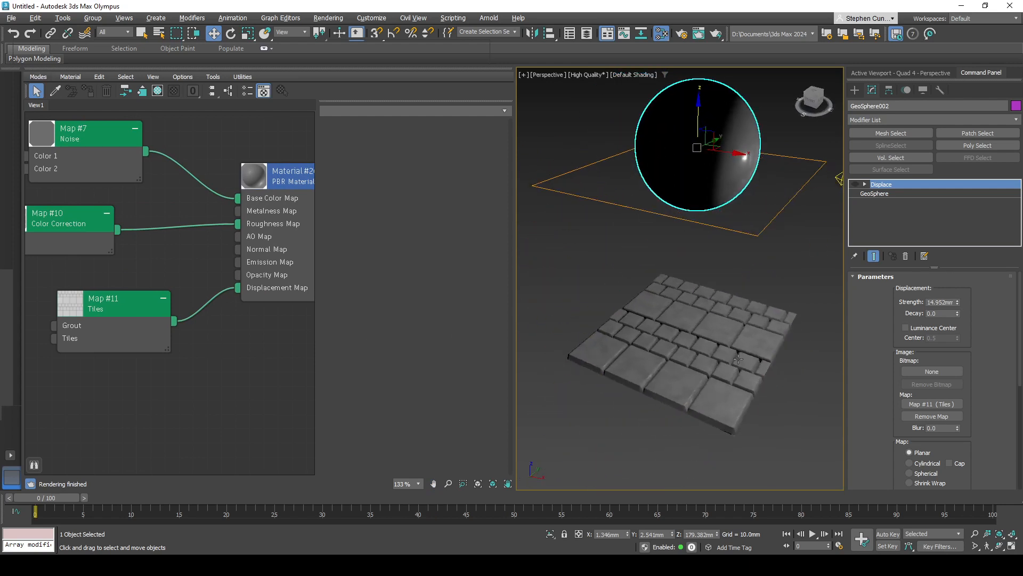
drag(699, 109, 702, 219)
alt+middle_drag(727, 372, 698, 378)
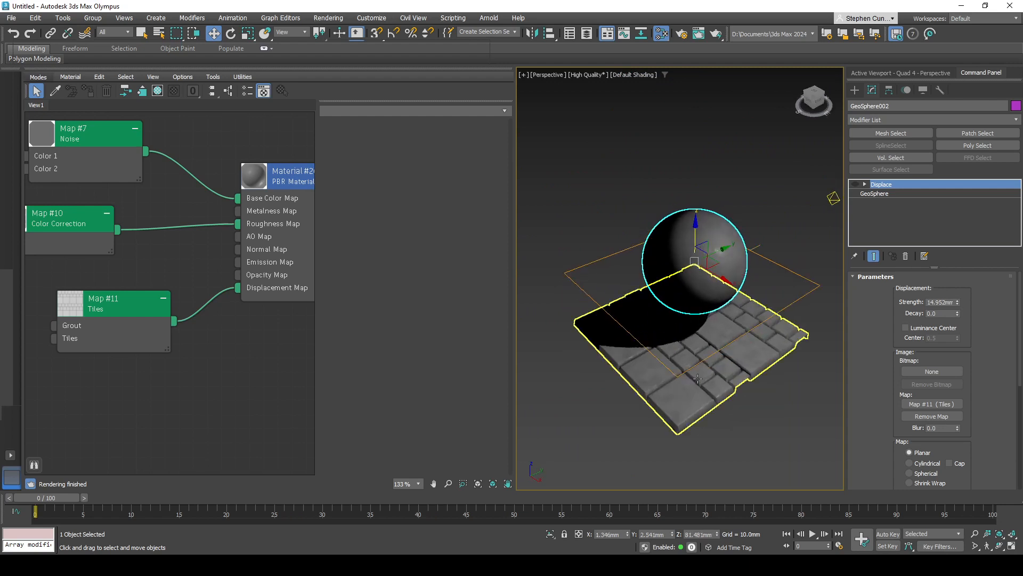
- Select the tile plane together with the sphere and clone both as copies
ctrl+click(697, 378)
right_click(691, 266)
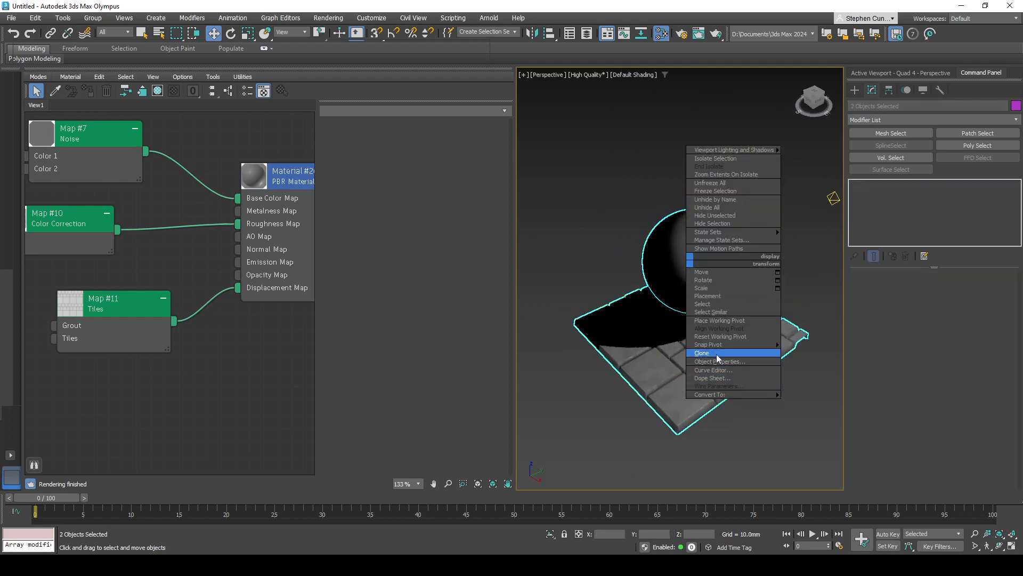
click(717, 354)
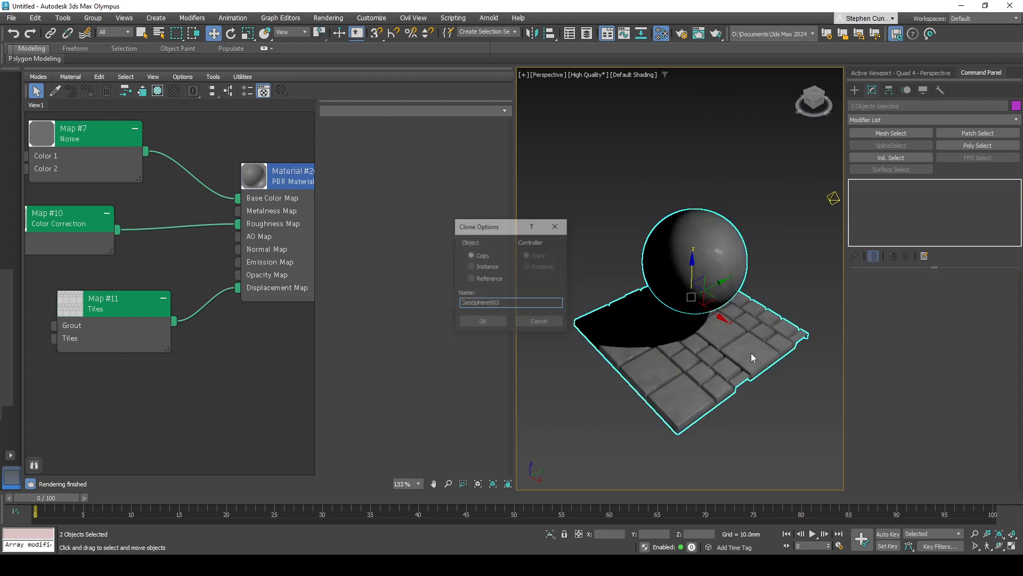
click(483, 322)
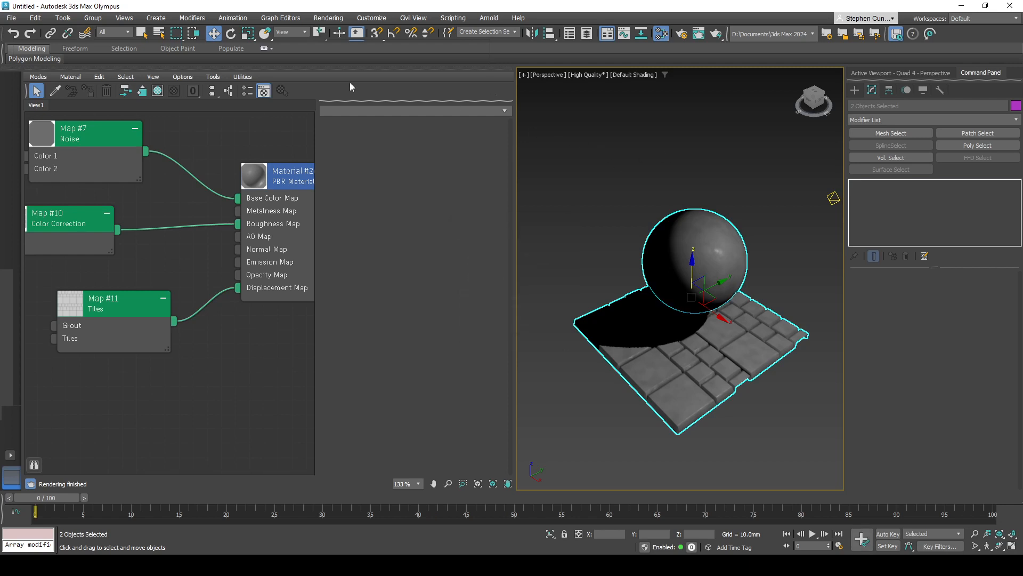
- Hide the cloned GeoSphere003 and Plane003 in the Scene Explorer and clear the selection
scroll(216, 344, down, 5)
middle_drag(221, 180, 206, 132)
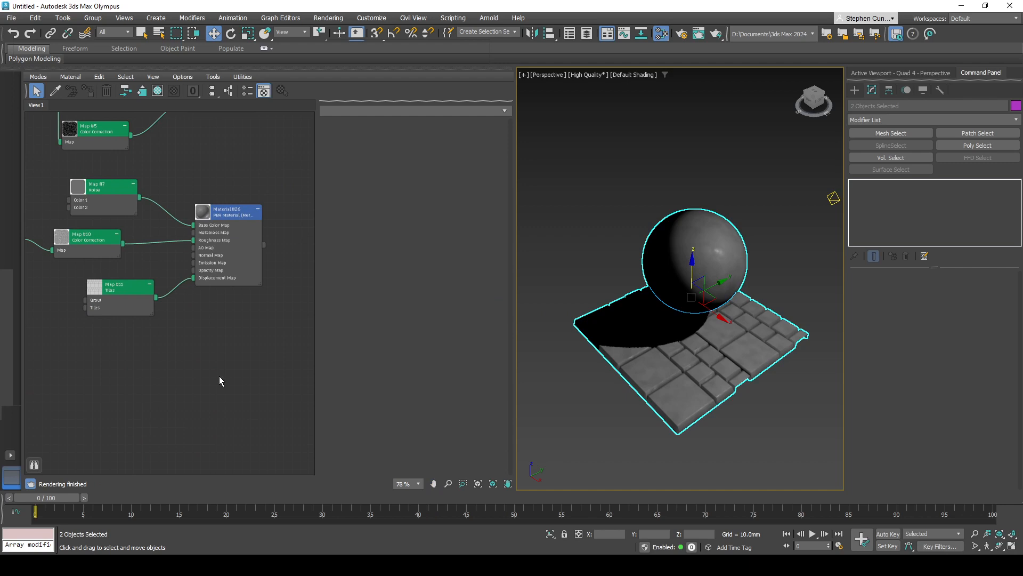
middle_drag(250, 345, 266, 440)
middle_drag(258, 301, 259, 320)
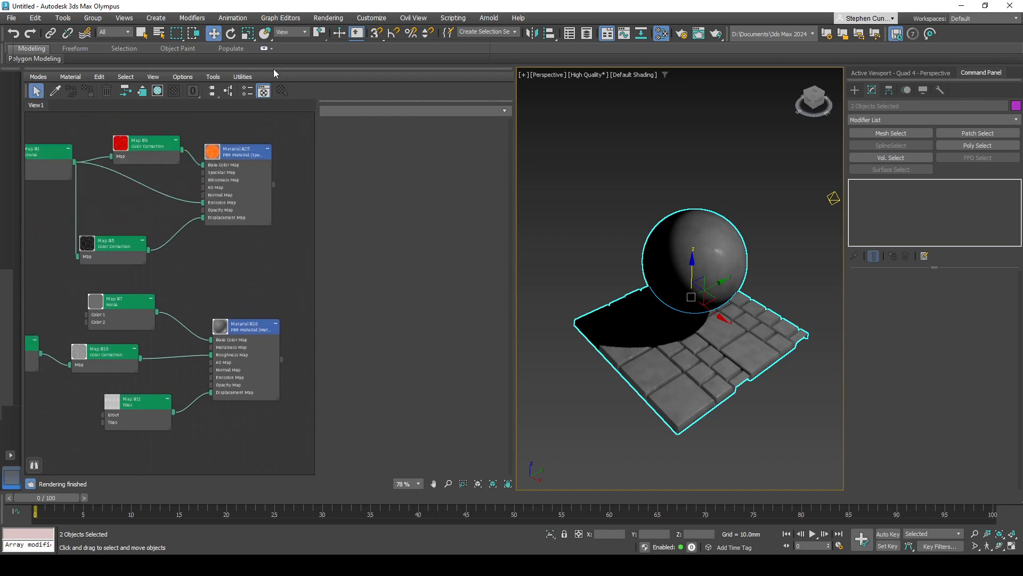
click(570, 33)
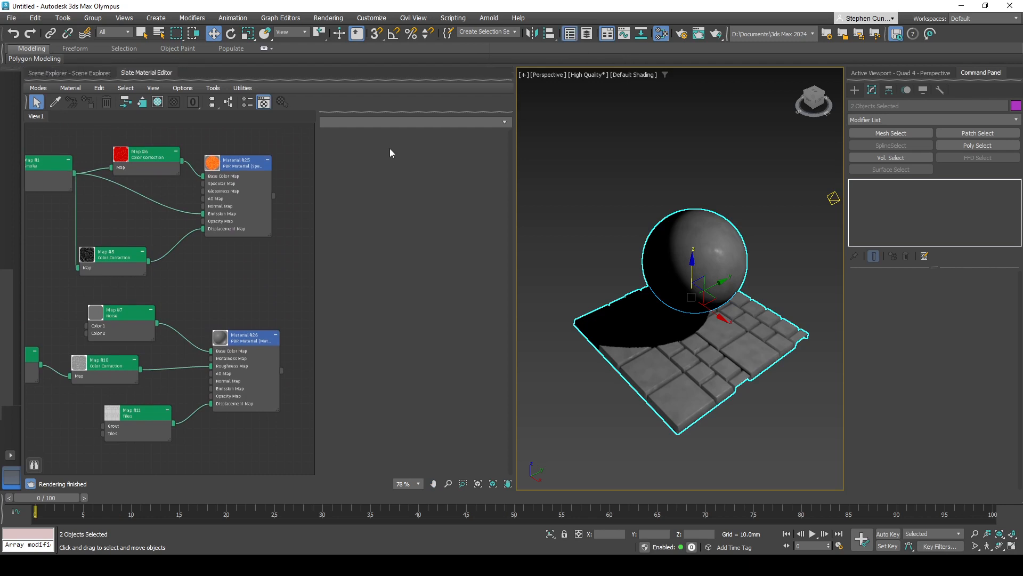
click(78, 73)
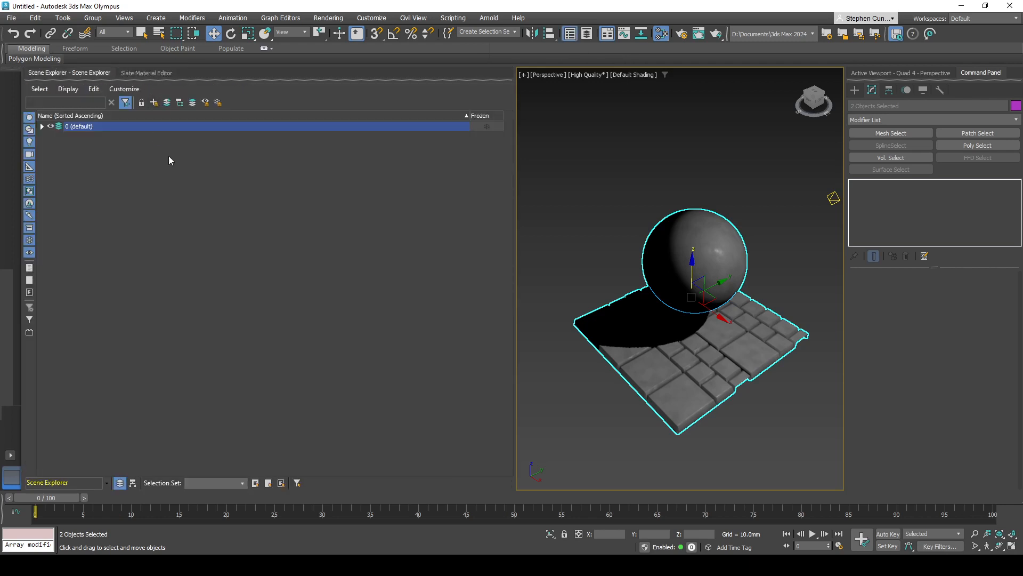
click(41, 126)
click(59, 155)
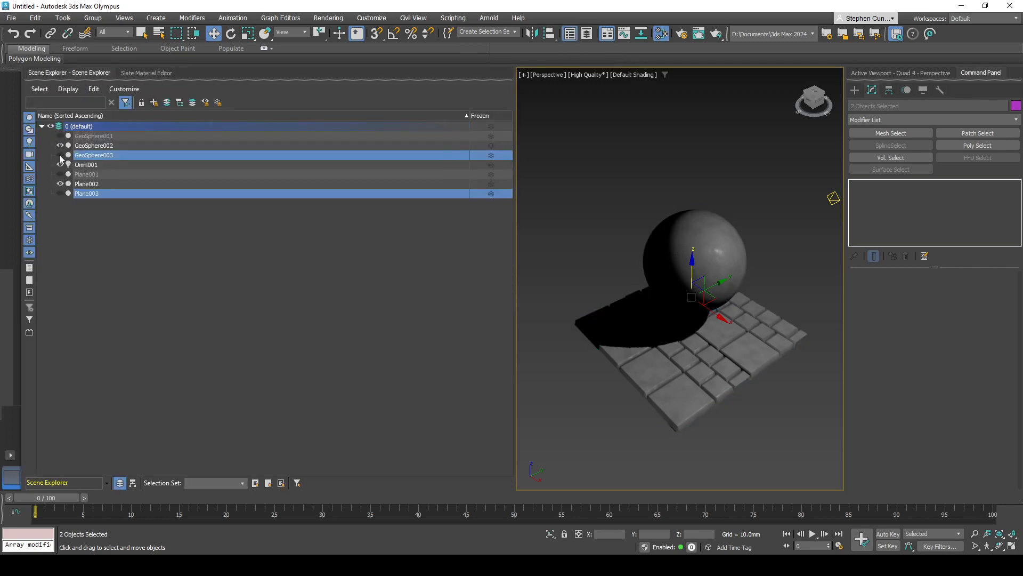
click(60, 156)
click(60, 155)
click(107, 261)
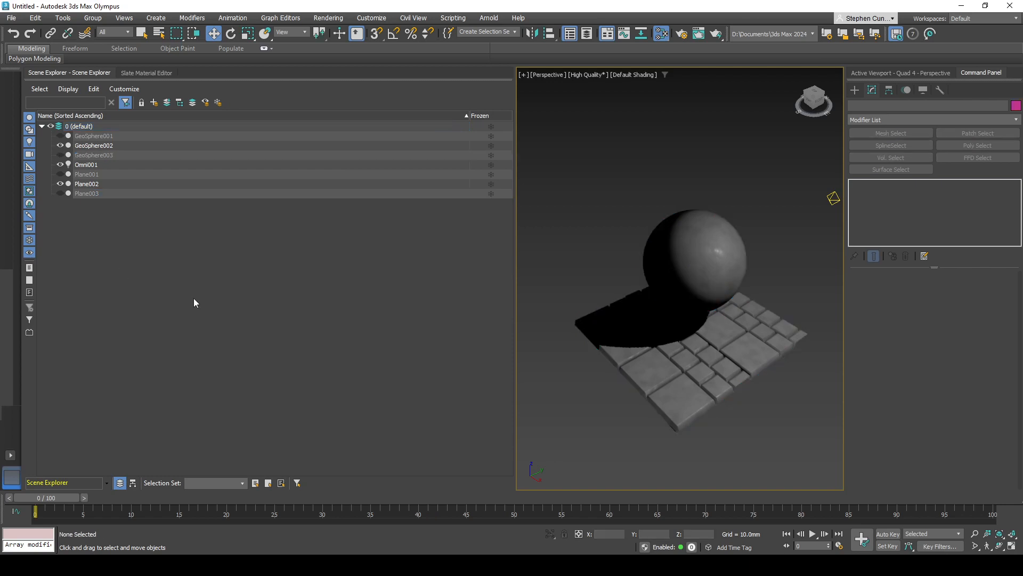
- Add a PBR Material (Spec/Gloss) in the Slate Material Editor and place its node below the stone material
click(151, 74)
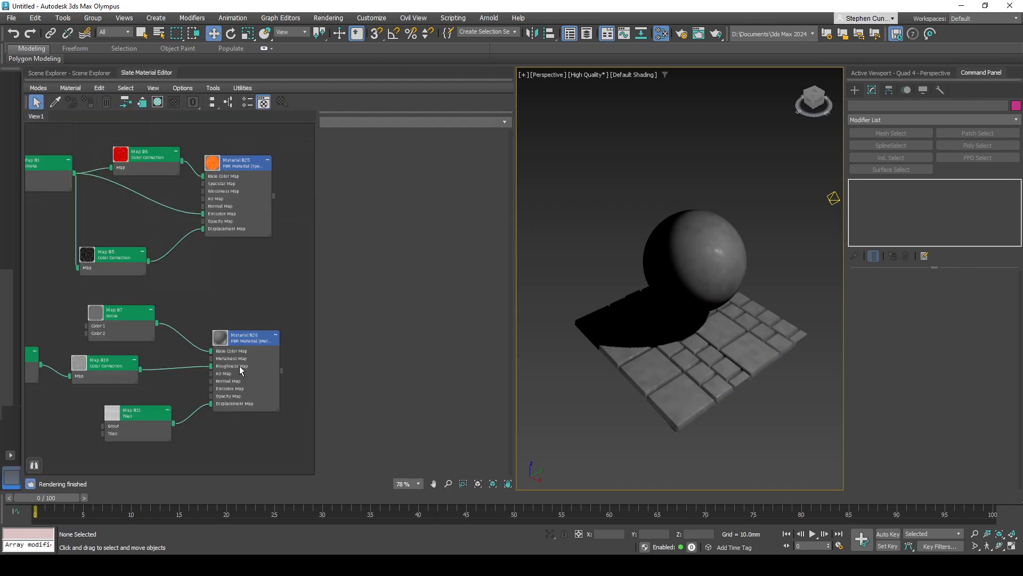
middle_drag(238, 418, 219, 205)
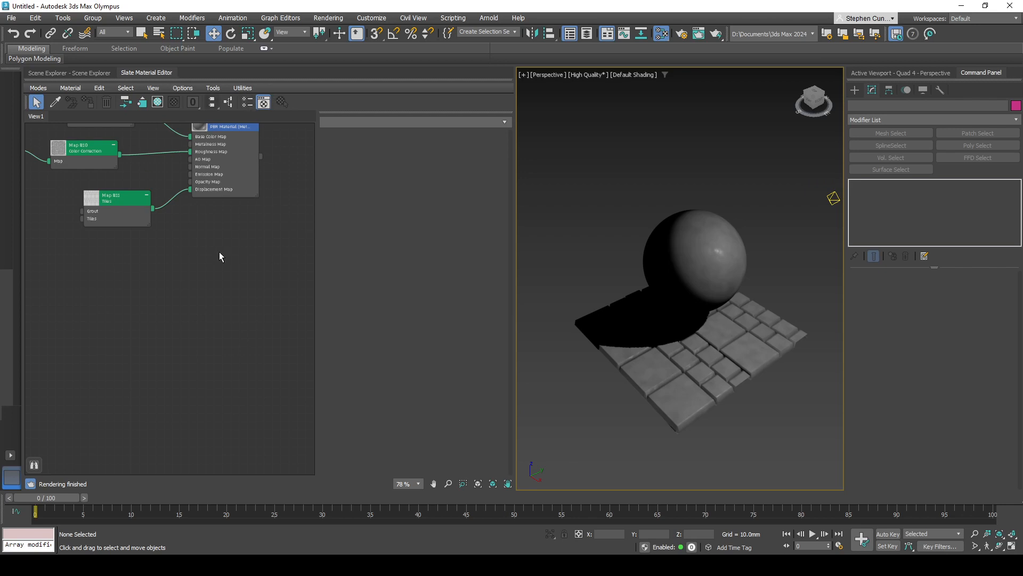
right_click(233, 321)
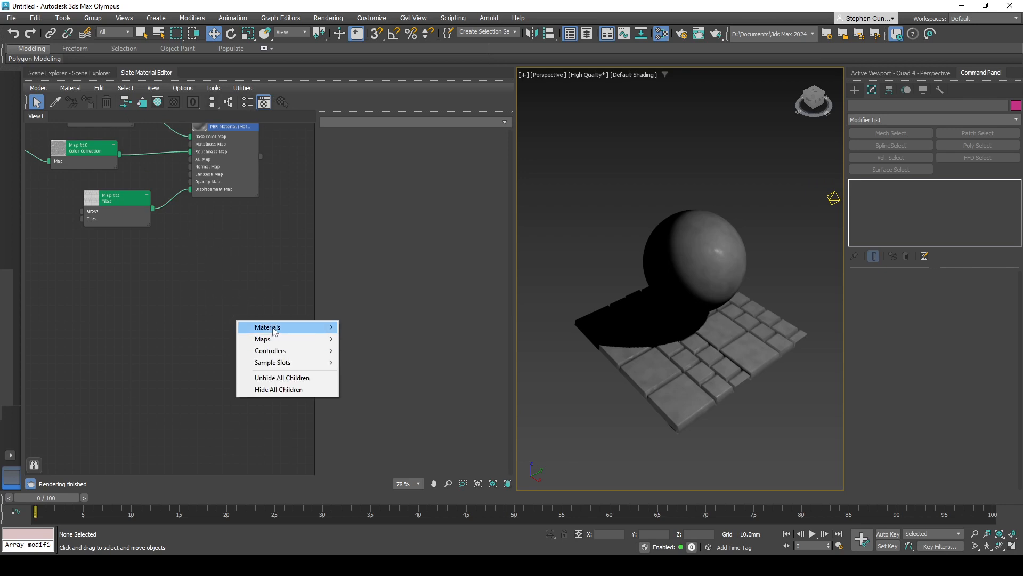
mouse_move(274, 328)
mouse_move(372, 331)
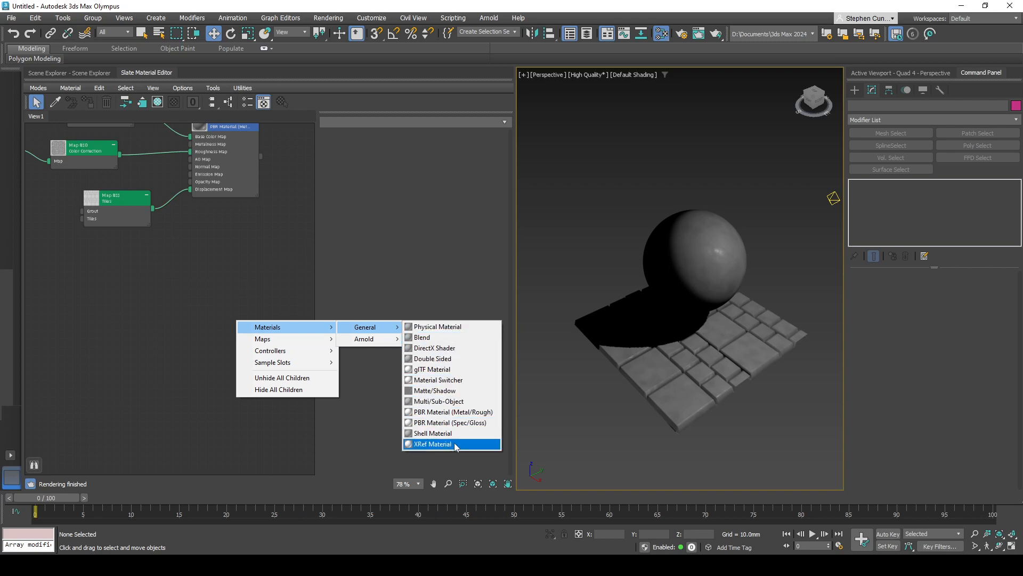
click(440, 422)
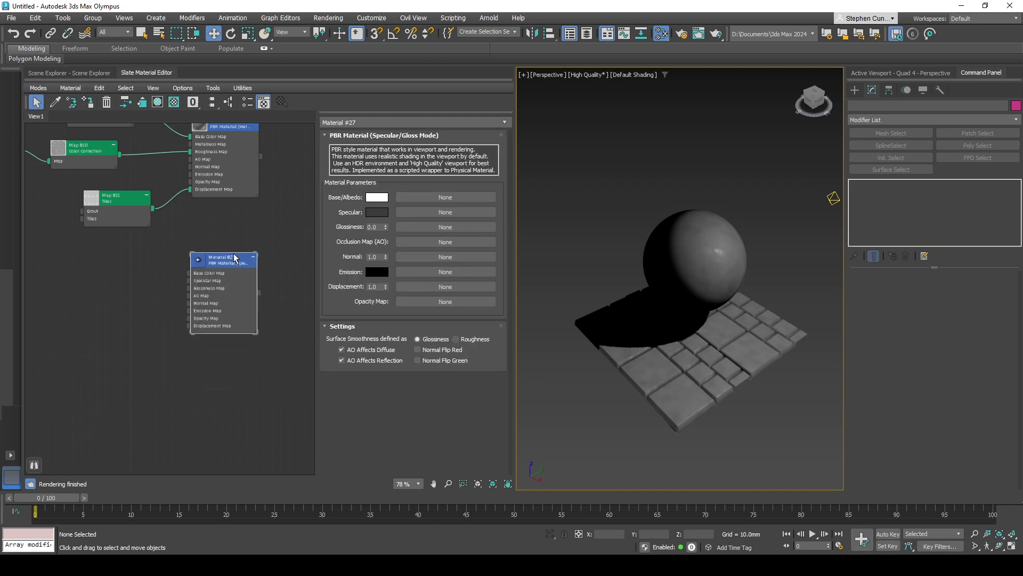
scroll(203, 323, up, 5)
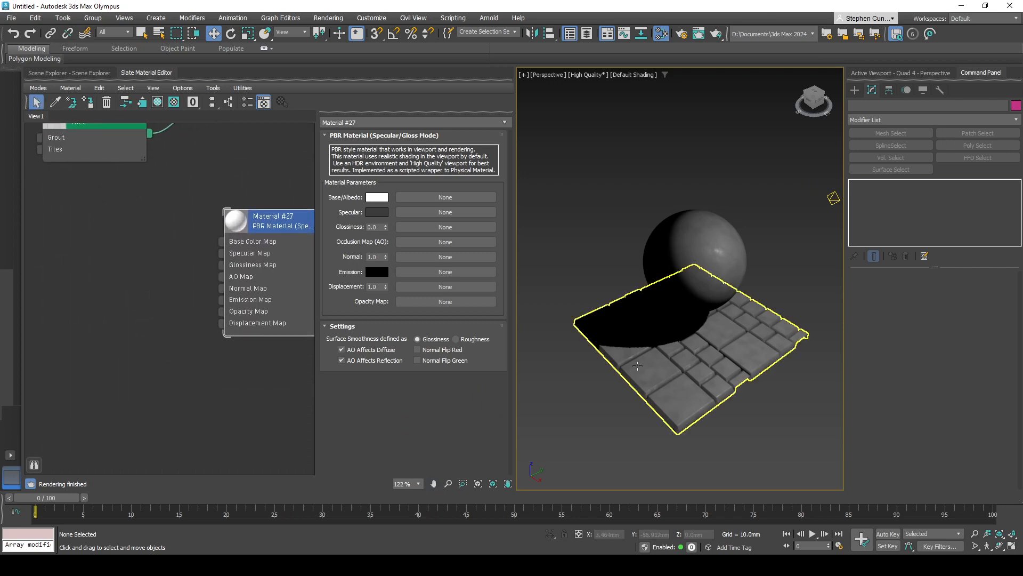
middle_drag(231, 149, 197, 329)
middle_drag(183, 375, 186, 263)
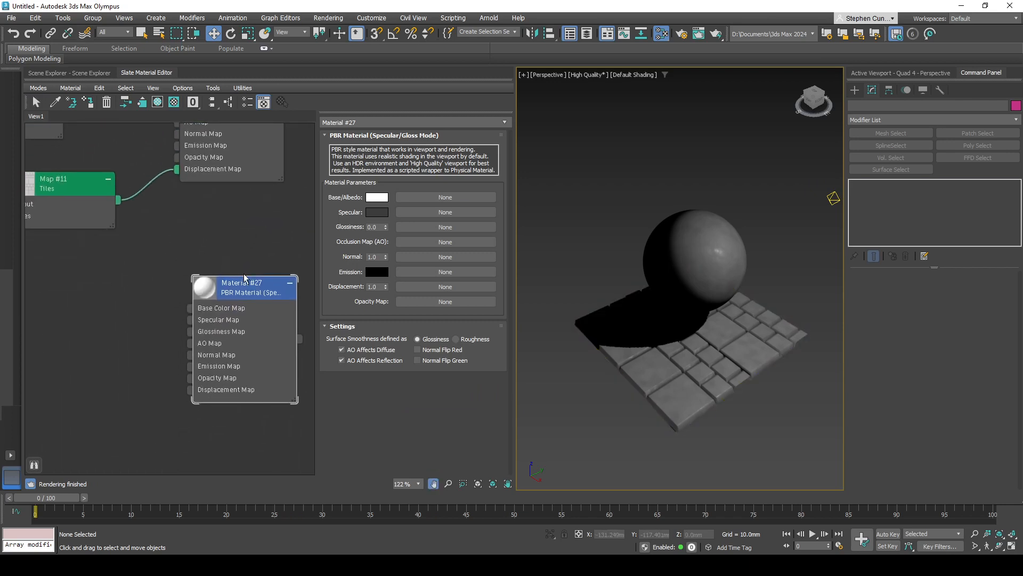
drag(234, 285, 222, 287)
- Assign the new Spec/Gloss material to both the plane and the sphere
scroll(180, 285, down, 2)
middle_drag(164, 252, 217, 310)
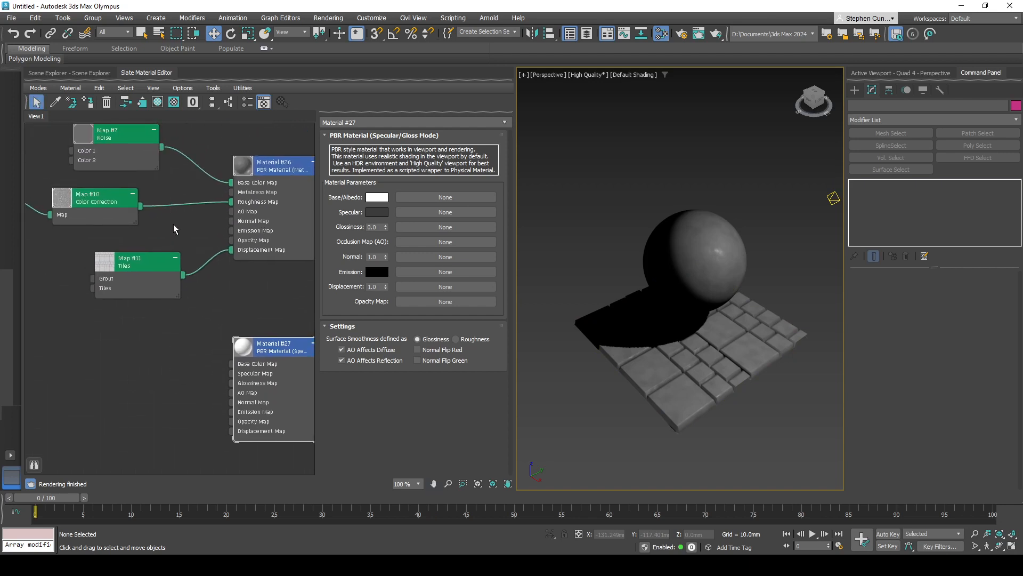
scroll(173, 225, down, 2)
middle_drag(190, 245, 207, 244)
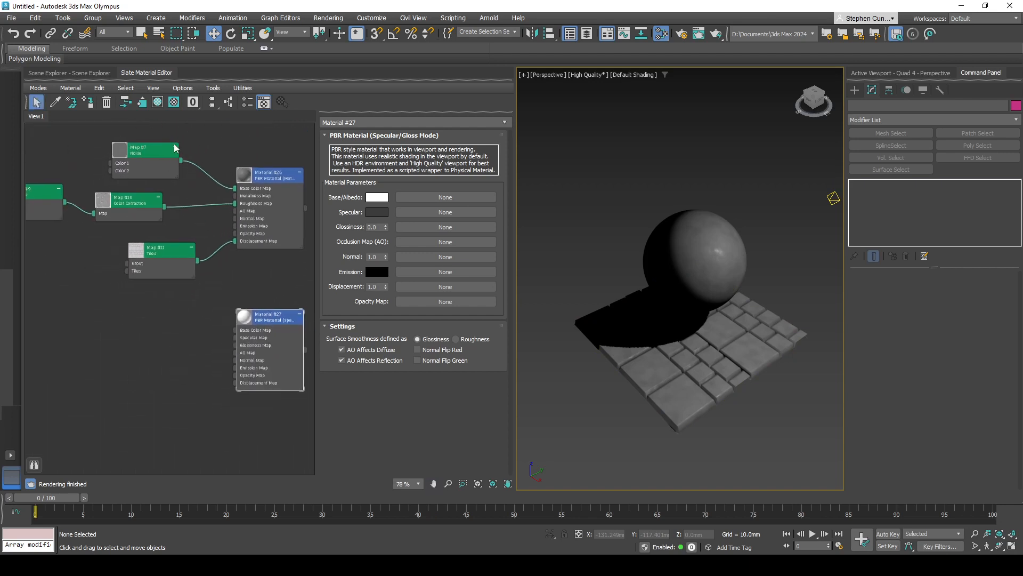
middle_drag(309, 369, 233, 351)
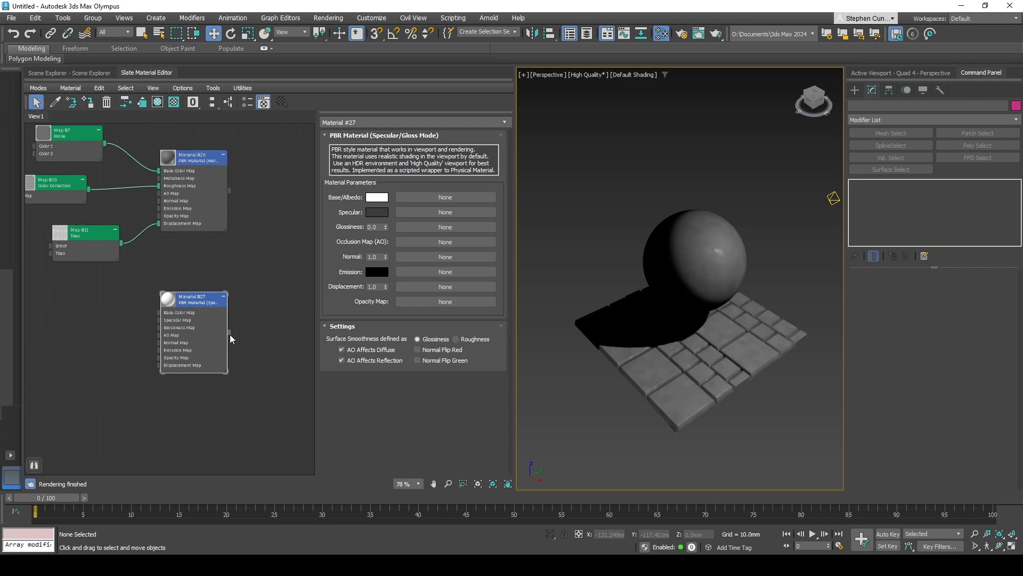
drag(230, 333, 640, 368)
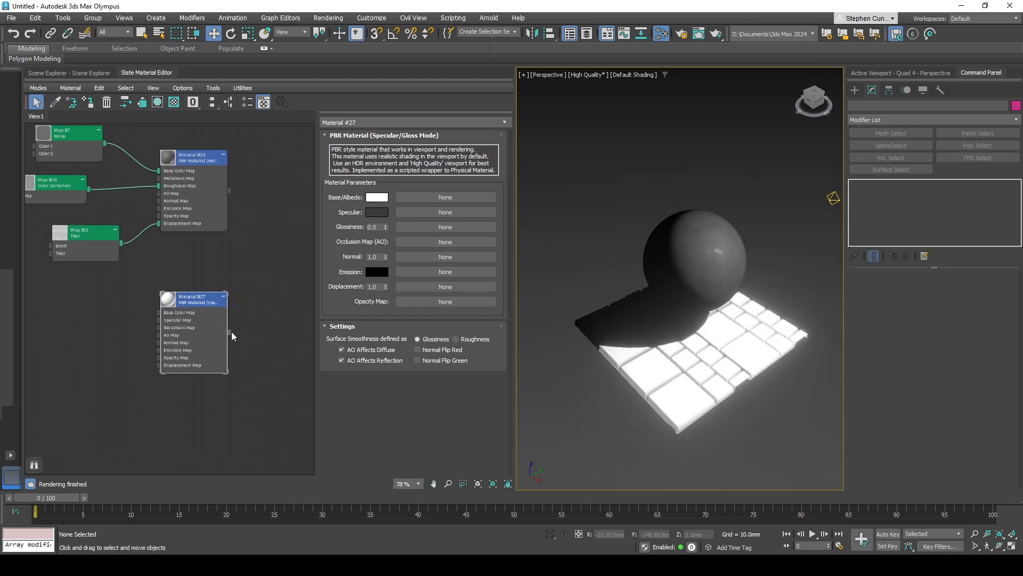
drag(230, 333, 657, 288)
middle_drag(257, 328, 270, 329)
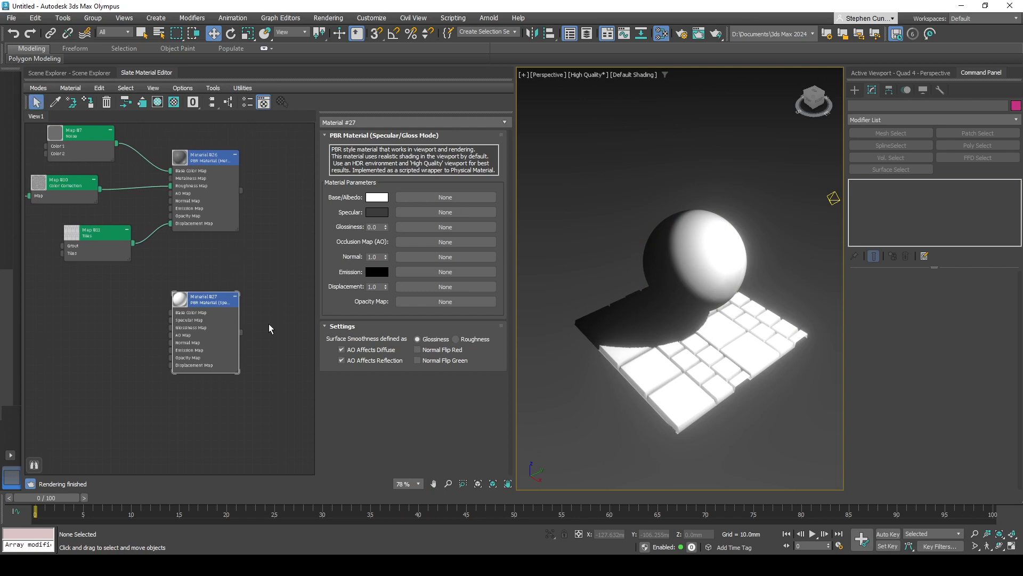
- Clear the Tiles map from the Displace modifiers of the plane and the sphere
click(687, 376)
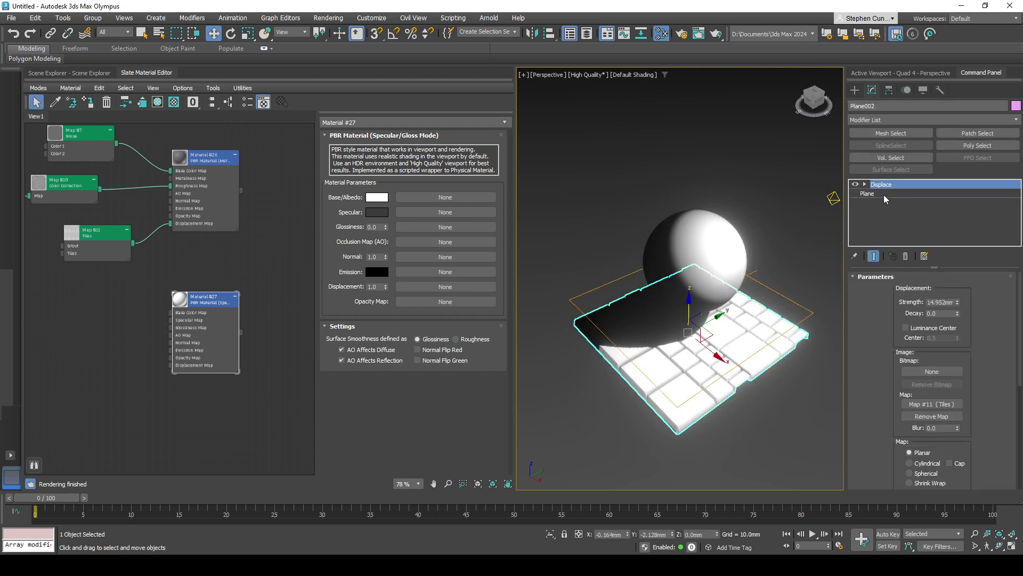
right_click(938, 404)
click(959, 432)
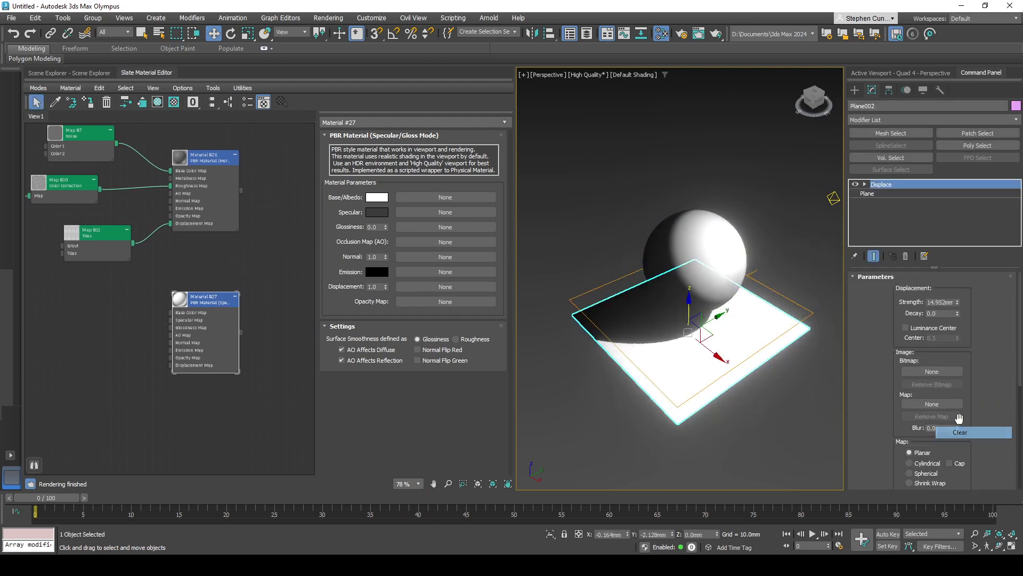
click(712, 270)
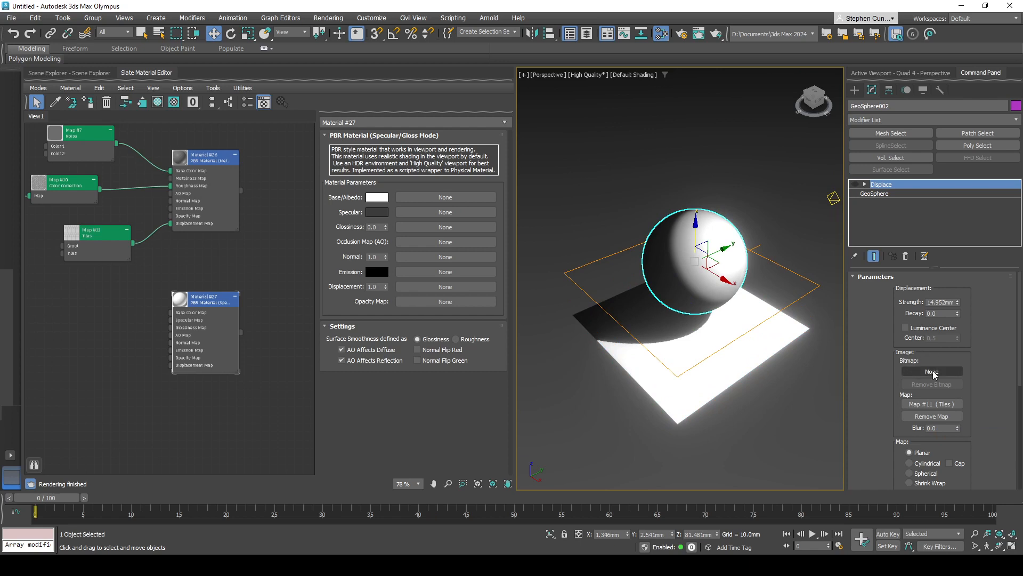
right_click(936, 406)
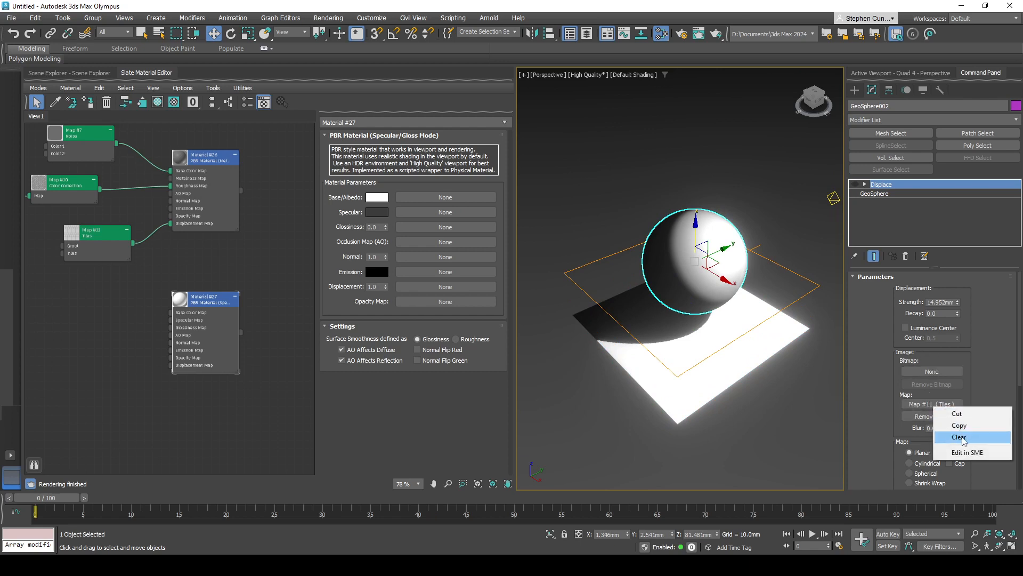
click(960, 437)
- Connect the stone's Noise map to the new material's Base Color and its Color Correction to Glossiness, with surface smoothness defined as Roughness
middle_drag(116, 263, 155, 266)
drag(157, 147, 210, 315)
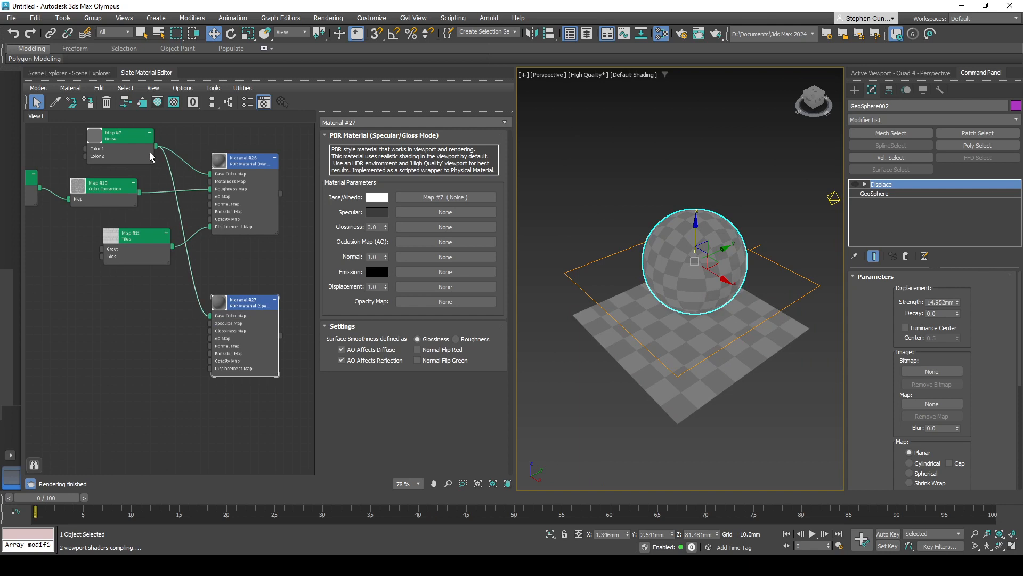
mouse_move(141, 192)
mouse_down()
mouse_move(196, 327)
mouse_move(211, 338)
mouse_move(198, 341)
mouse_move(210, 334)
mouse_up()
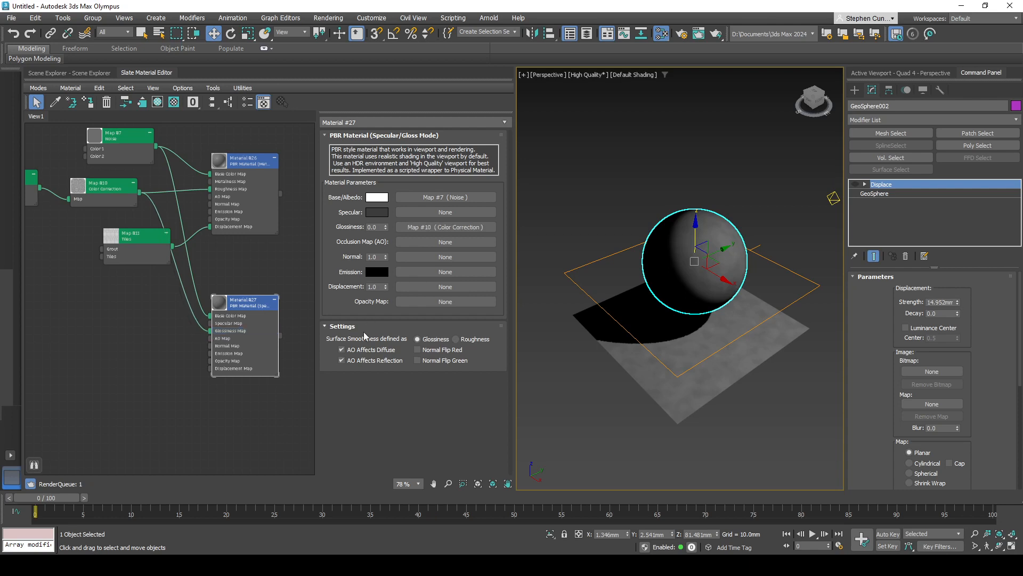
click(456, 339)
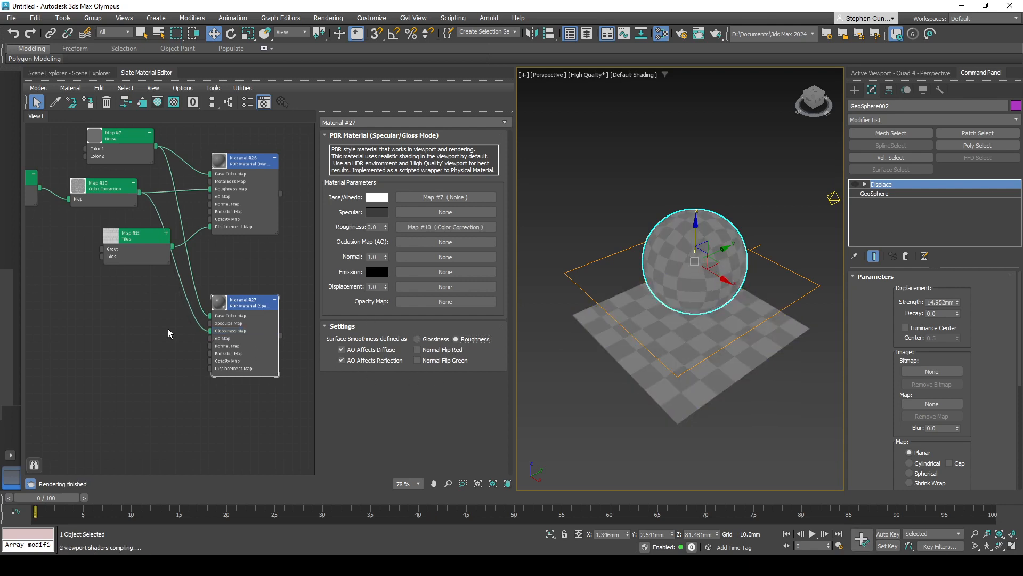
- Move the Tiles node clear of the new connections and examine the sphere's surface up close
middle_drag(181, 312, 202, 312)
drag(178, 246, 128, 246)
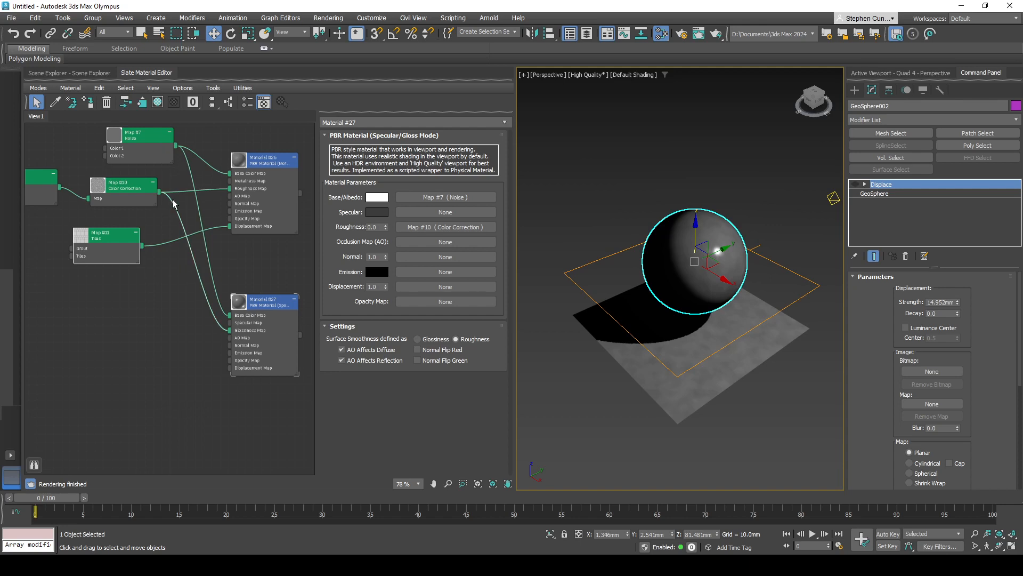
middle_drag(172, 384, 154, 312)
key(z)
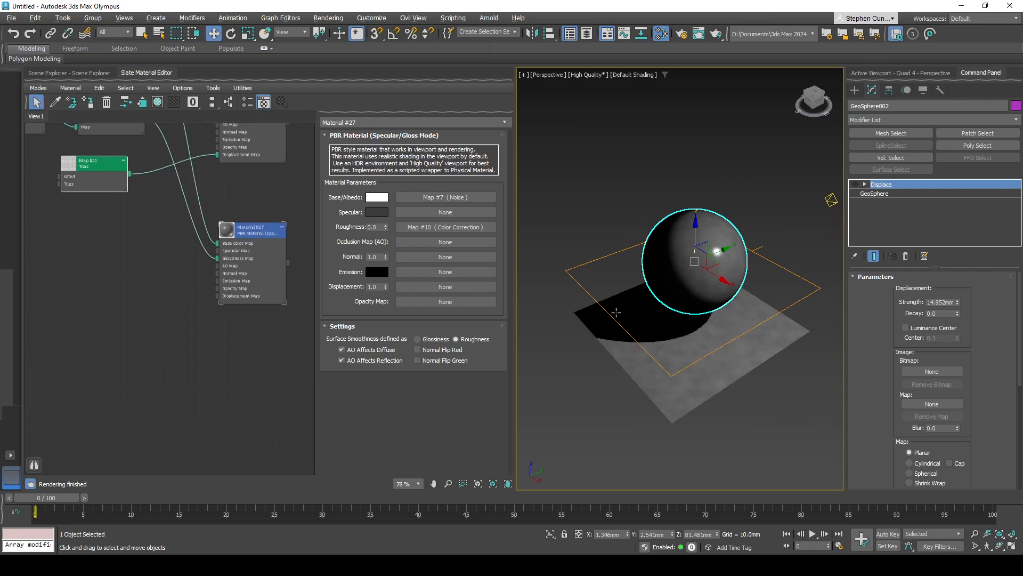
mouse_move(704, 256)
alt+middle_down()
mouse_move(726, 263)
mouse_move(676, 245)
mouse_move(679, 232)
mouse_move(647, 251)
mouse_move(689, 254)
alt+middle_up()
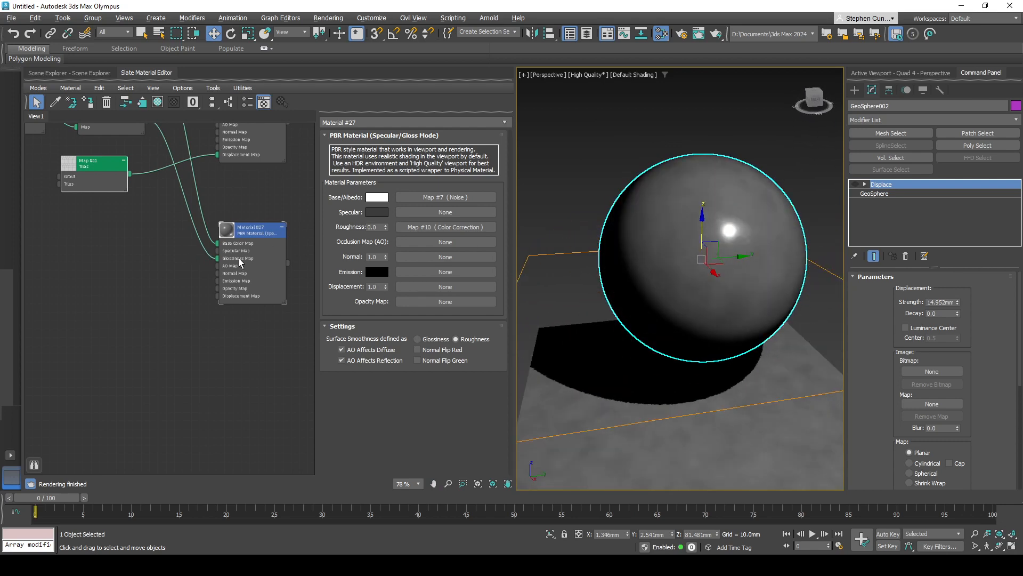
- Define the new Spec/Gloss material's surface smoothness as Glossiness and check the sphere from another angle
middle_drag(217, 304, 204, 307)
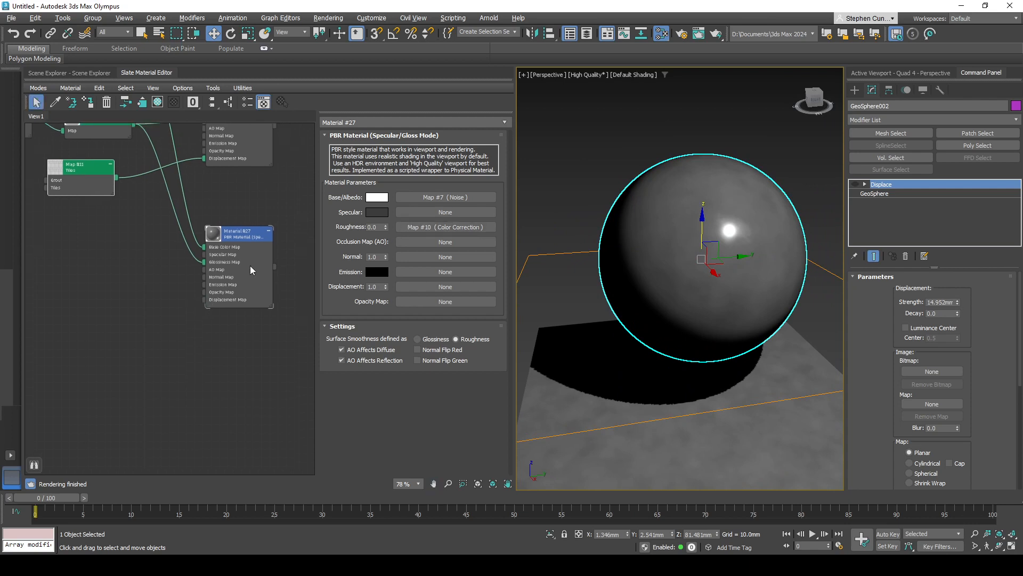
click(438, 339)
mouse_move(724, 379)
alt+middle_down()
mouse_move(812, 377)
mouse_move(738, 379)
mouse_move(730, 368)
alt+middle_up()
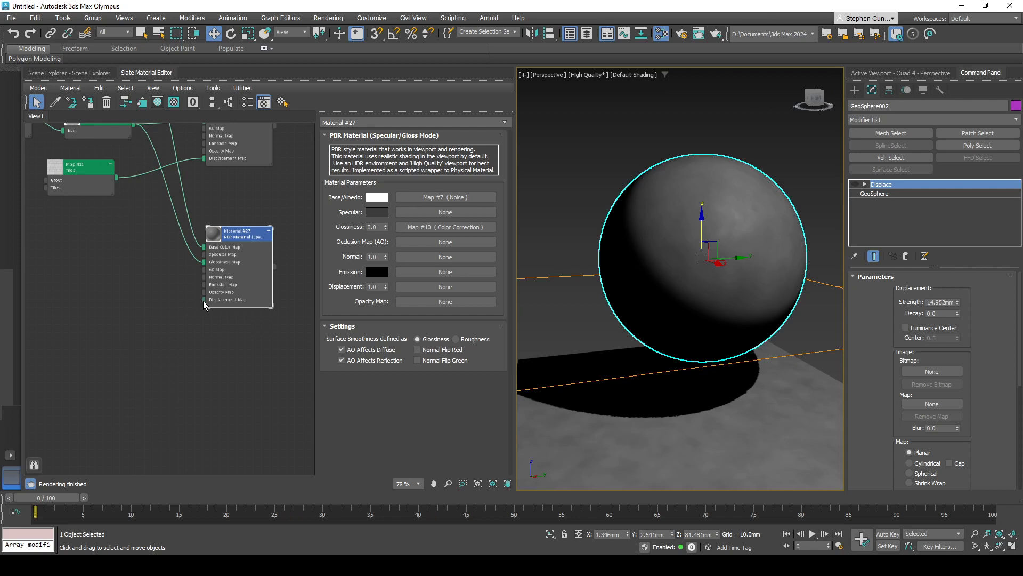
- Add a Smoke map feeding the Displacement input of the new Spec/Gloss material
drag(204, 302, 143, 316)
mouse_move(182, 336)
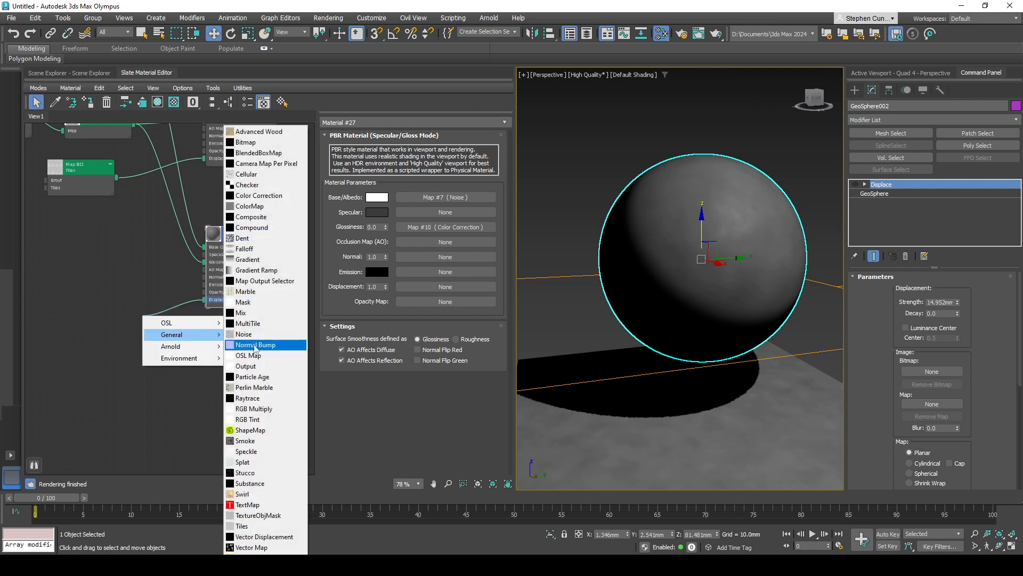
click(257, 445)
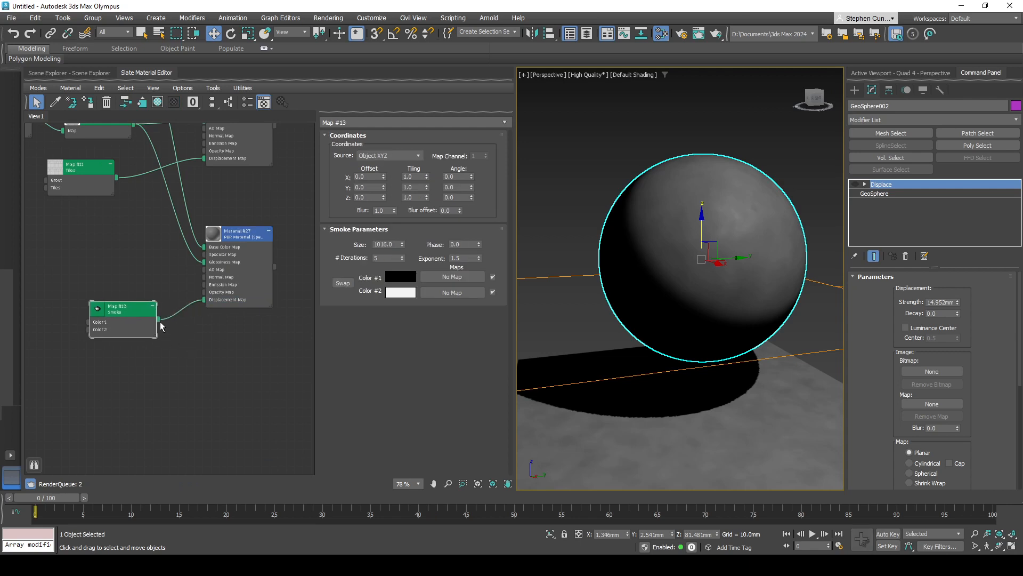
- Turn the sphere's Displace modifier back on
click(727, 149)
click(726, 217)
click(855, 184)
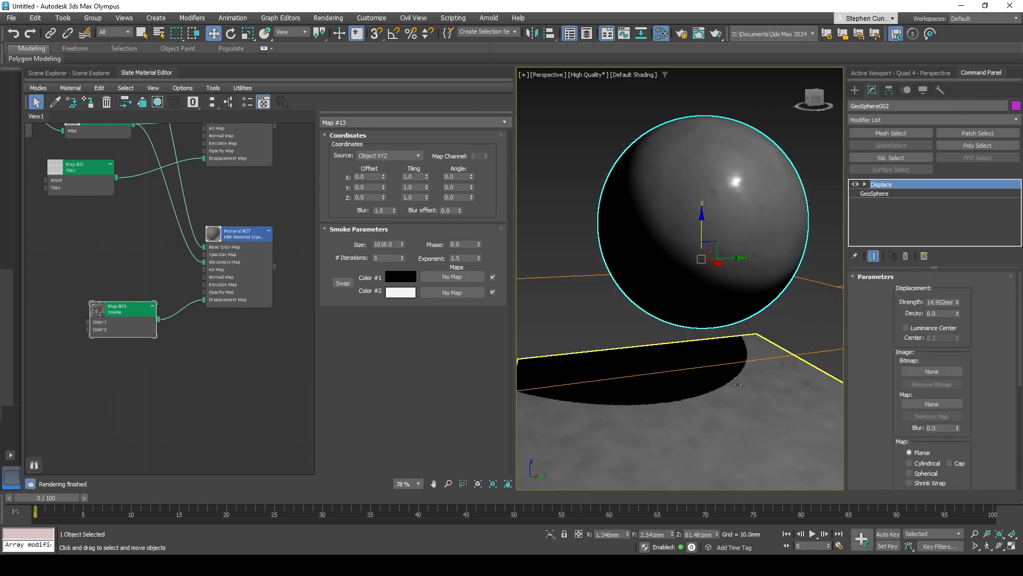
- Load the new Smoke map as an instance into the plane's Displace modifier, then clear the selection
click(737, 385)
scroll(755, 370, down, 5)
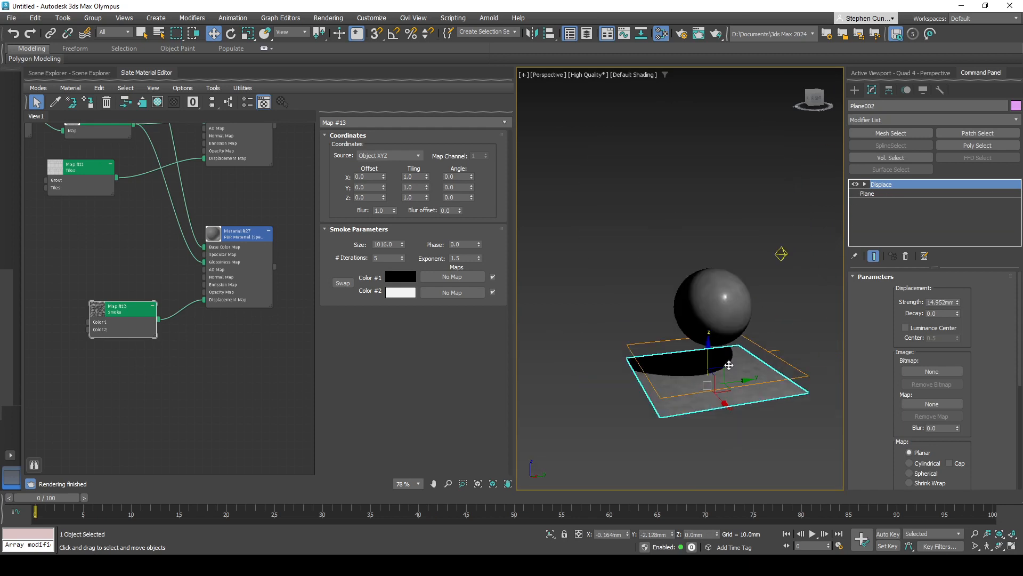
drag(158, 318, 927, 404)
click(487, 312)
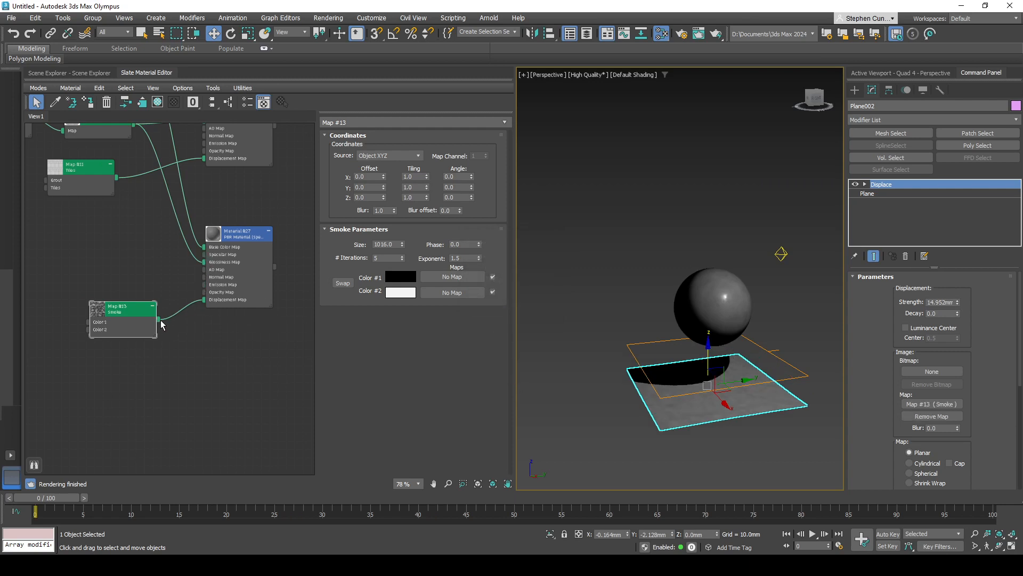
drag(162, 325, 935, 404)
click(526, 315)
click(634, 304)
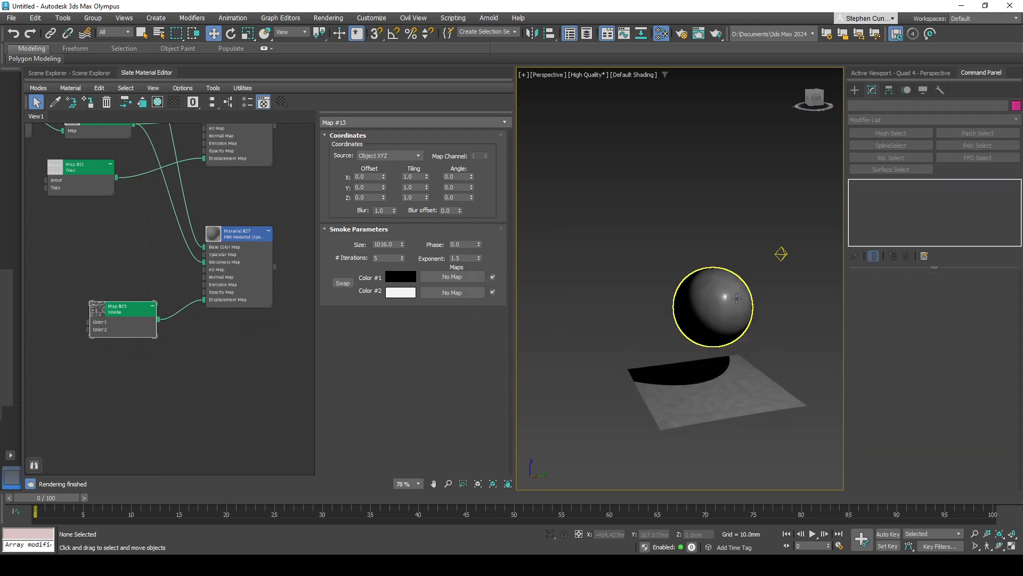
- Load the new Smoke map as an instance into the sphere's Displace modifier
click(737, 299)
drag(159, 319, 937, 406)
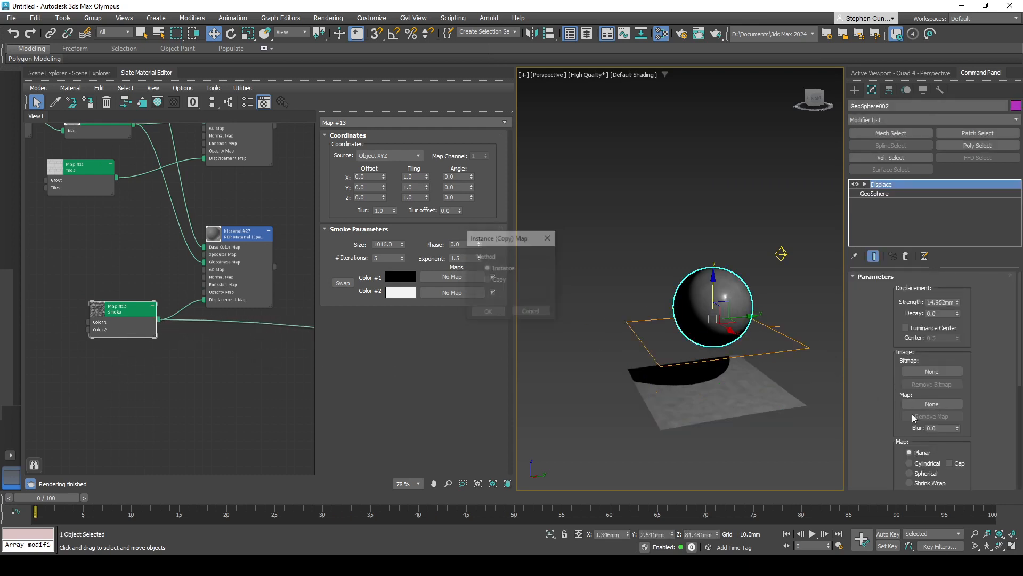
click(487, 312)
scroll(709, 328, up, 5)
alt+middle_drag(696, 328, 717, 320)
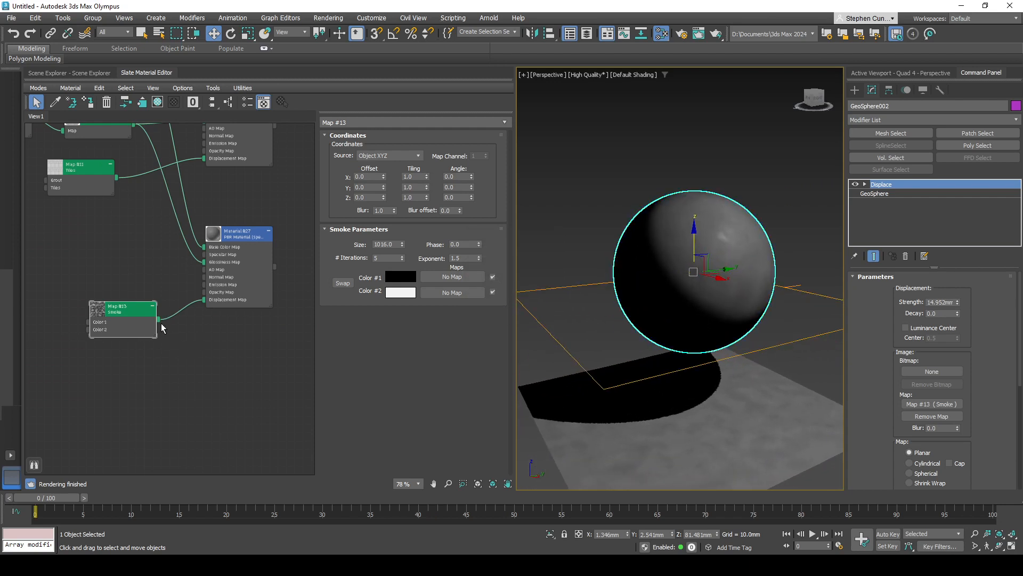
- Preview the new Smoke map in the Spec/Gloss material's Base Color and set its Size to 100
drag(159, 319, 206, 247)
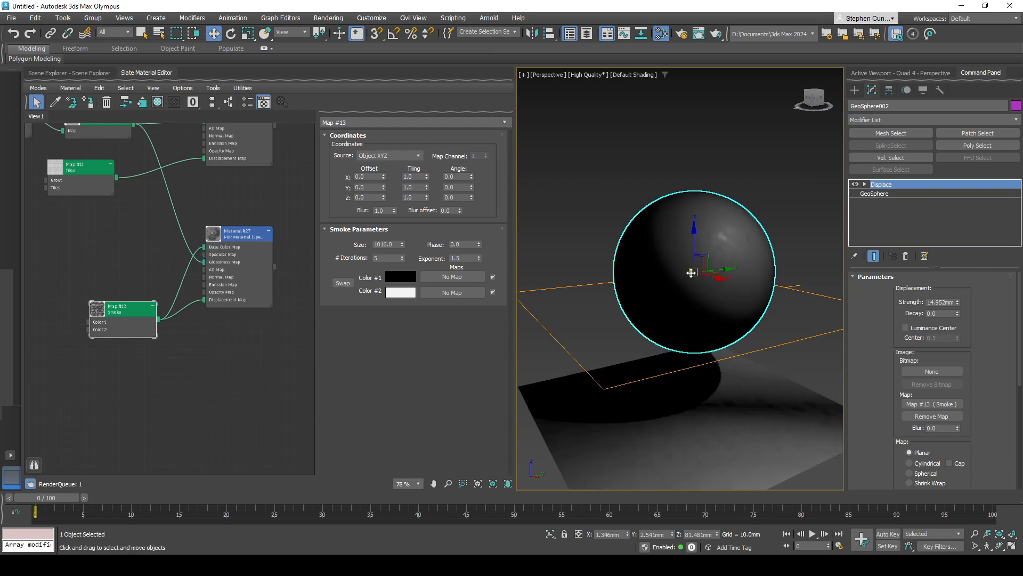
alt+middle_drag(772, 334, 651, 343)
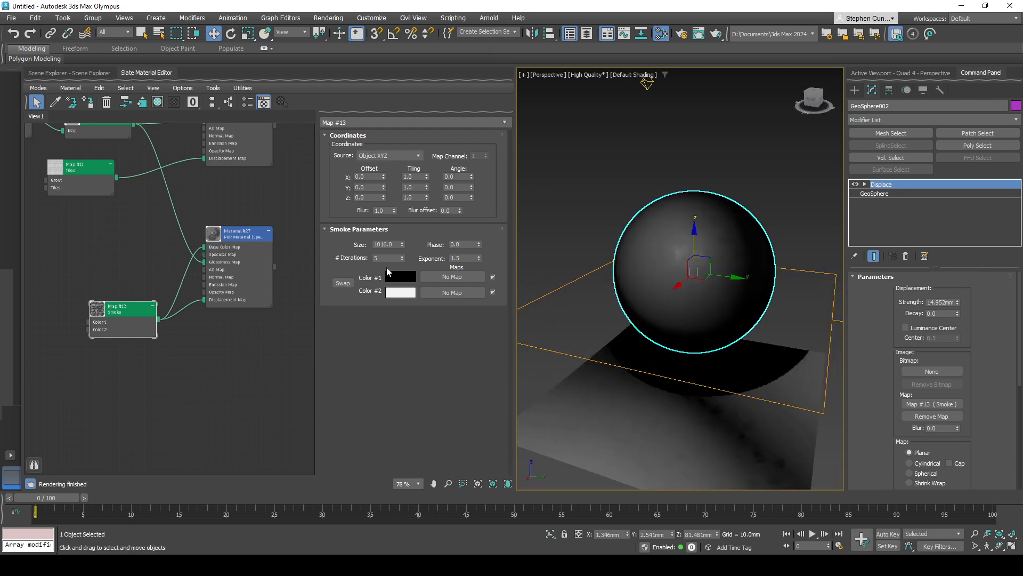
click(394, 247)
text(100)
key(Return)
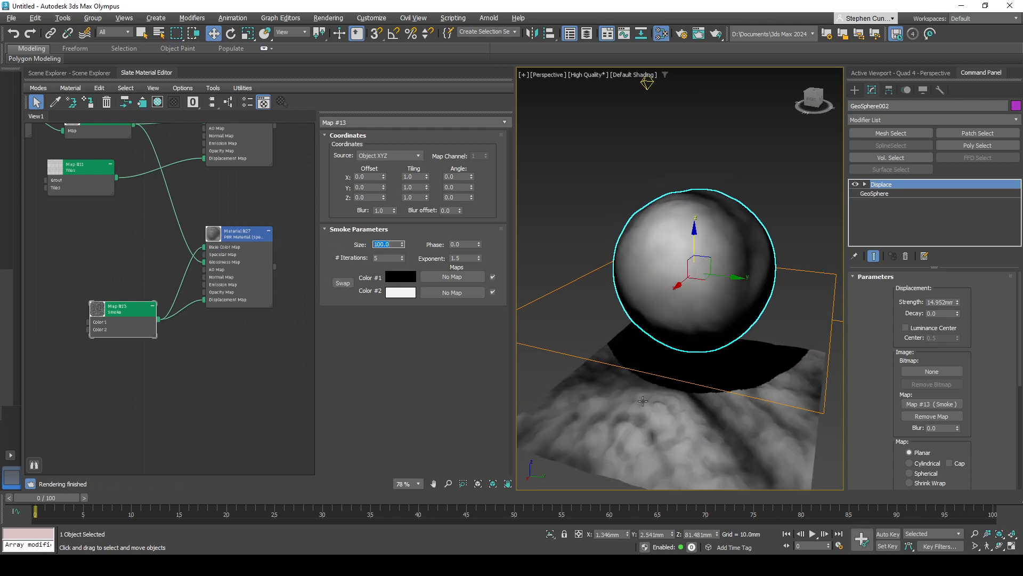
mouse_move(741, 408)
alt+middle_down()
mouse_move(785, 411)
mouse_move(738, 407)
alt+middle_up()
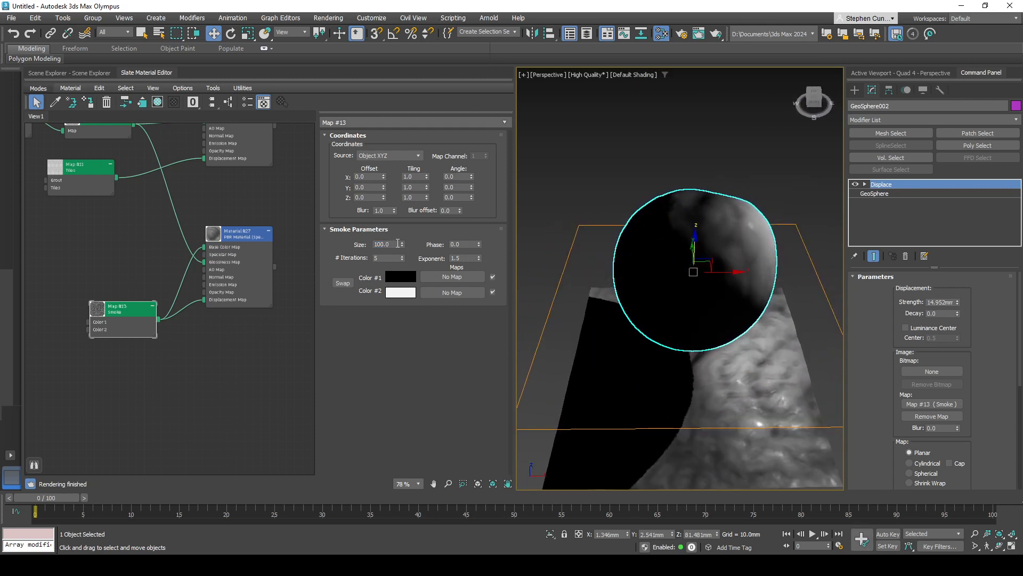
- Set the new Smoke map's Size to 55
drag(395, 243, 319, 240)
text(55)
key(Return)
alt+middle_drag(660, 288, 637, 324)
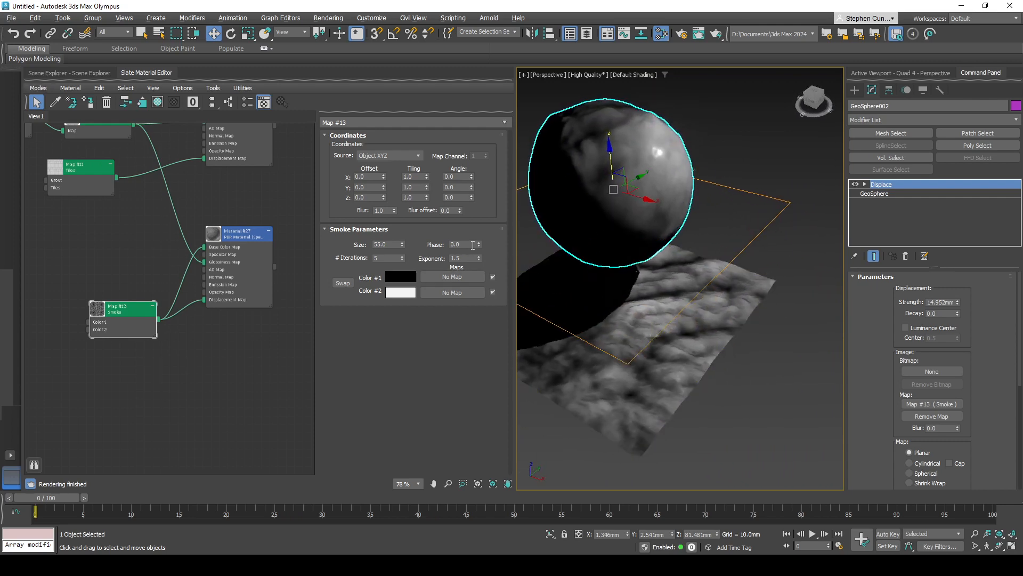
- Set the new Smoke map's Phase to 0.6, Exponent to 1.6, iterations to 20 and Size to 47.6
drag(480, 244, 479, 260)
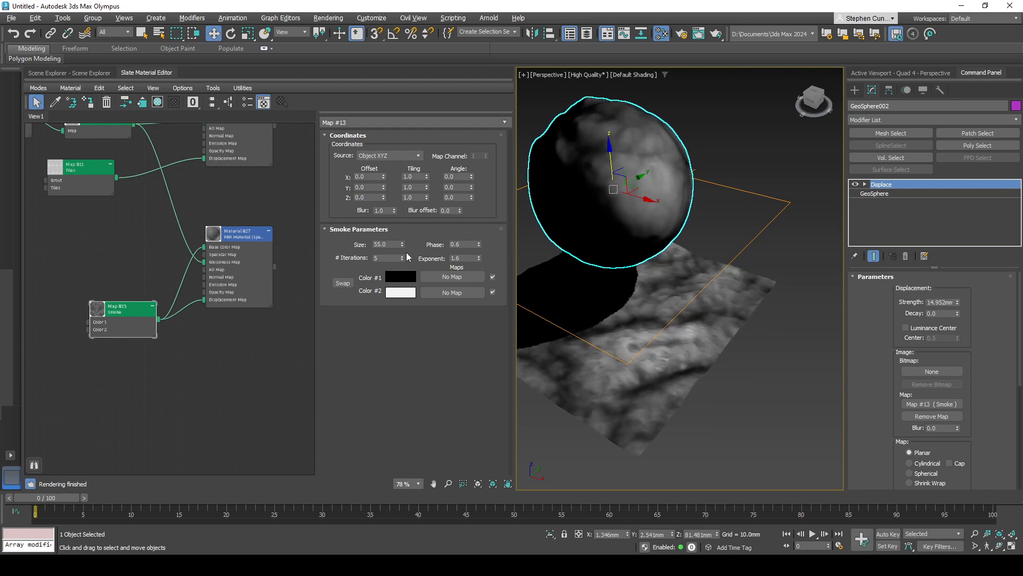
drag(403, 260, 405, 247)
alt+middle_drag(630, 339, 520, 349)
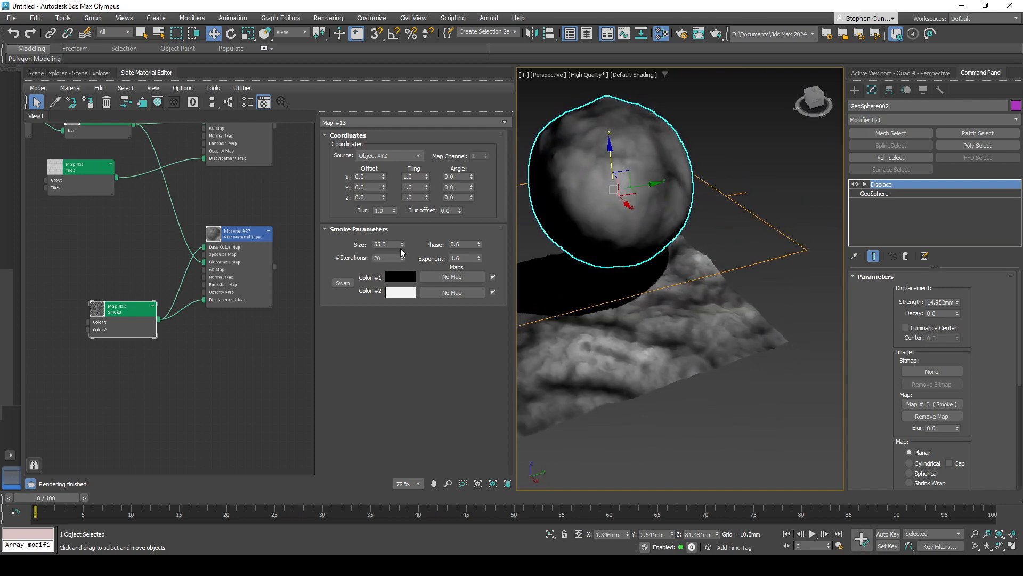
drag(402, 246, 445, 286)
- Connect the stone's Color Correction to the Spec/Gloss material's Base Color in place of the Smoke map
middle_drag(254, 339, 284, 339)
middle_drag(175, 137, 188, 160)
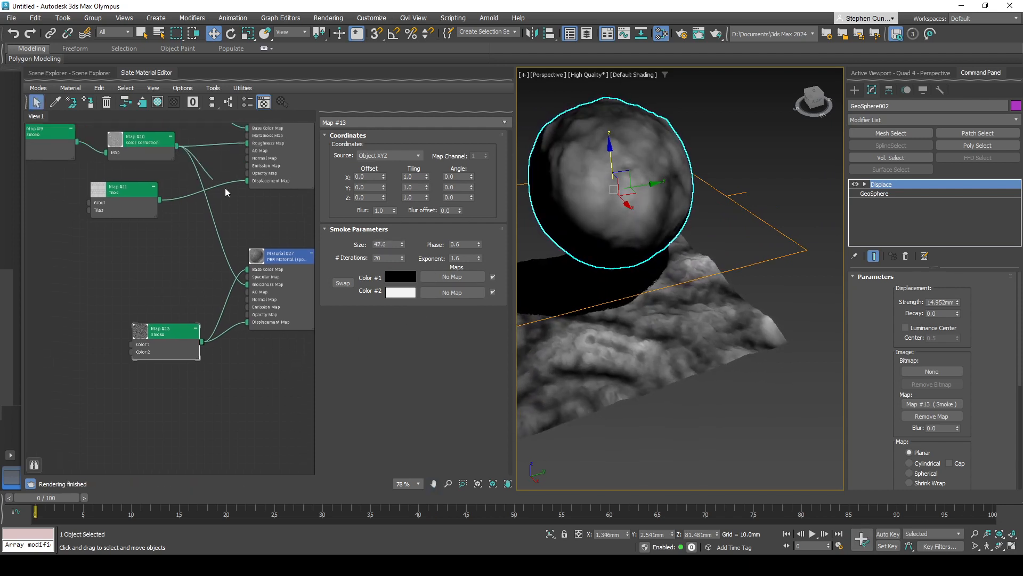
mouse_move(226, 193)
mouse_down()
mouse_move(256, 263)
mouse_move(247, 276)
mouse_up()
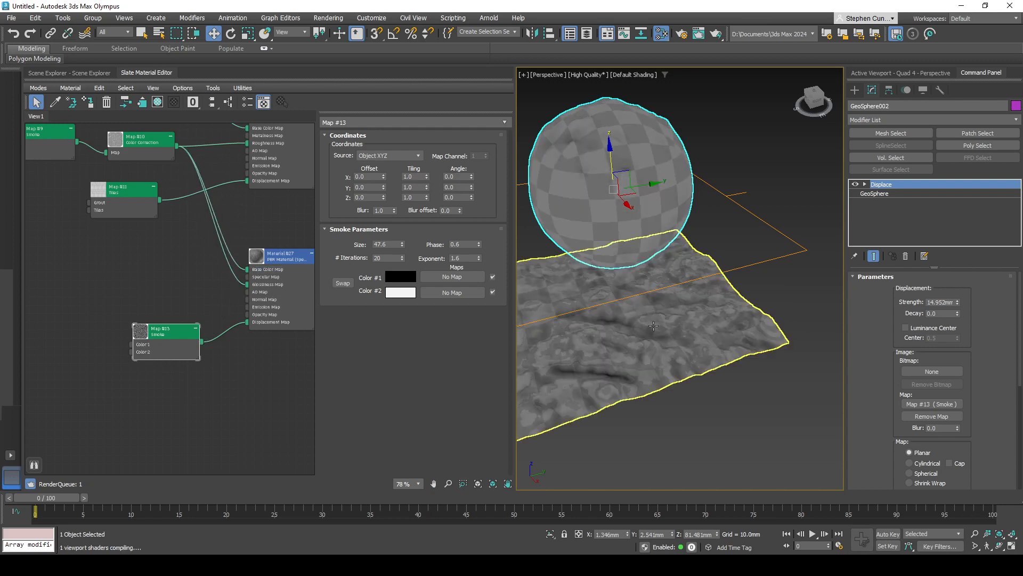
alt+middle_drag(653, 326, 674, 411)
- Connect the stone's Noise map to the Base Color of the Spec/Gloss material
middle_drag(220, 272, 247, 335)
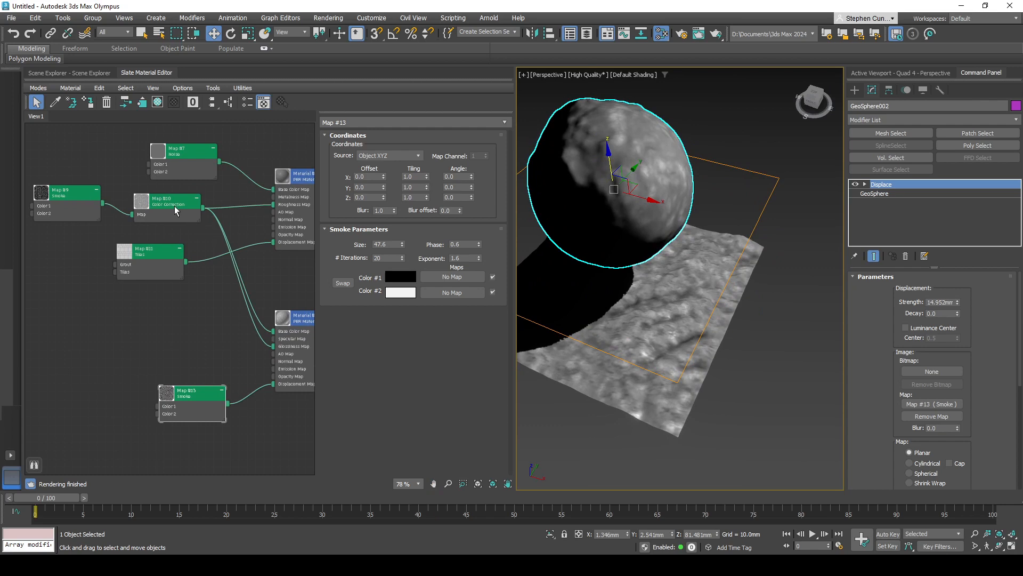
drag(247, 214, 273, 338)
alt+middle_drag(718, 320, 691, 384)
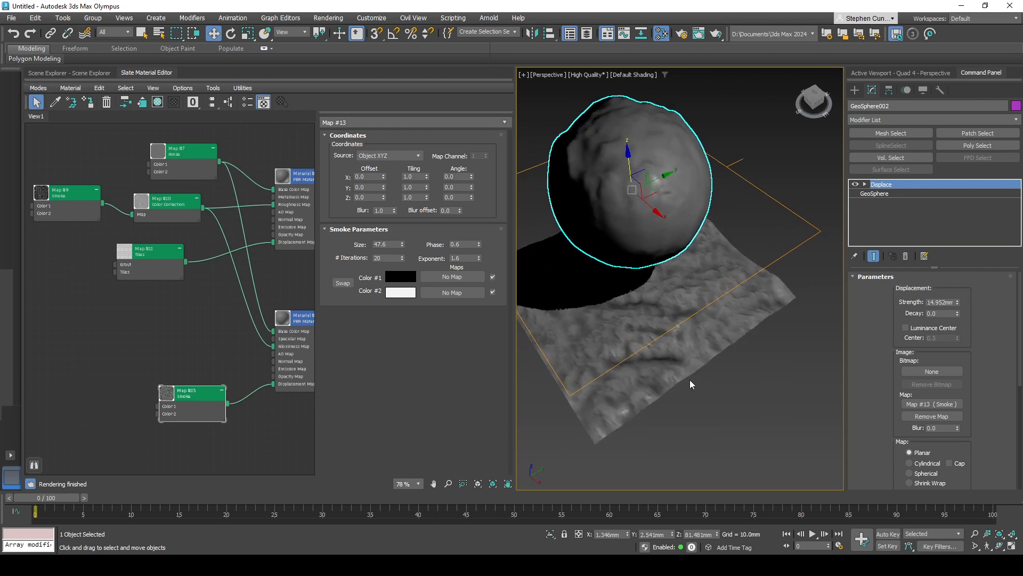
- Insert a new Color Correction map between the stone's Noise map and the Spec/Gloss material's Base Color
middle_drag(184, 373, 160, 367)
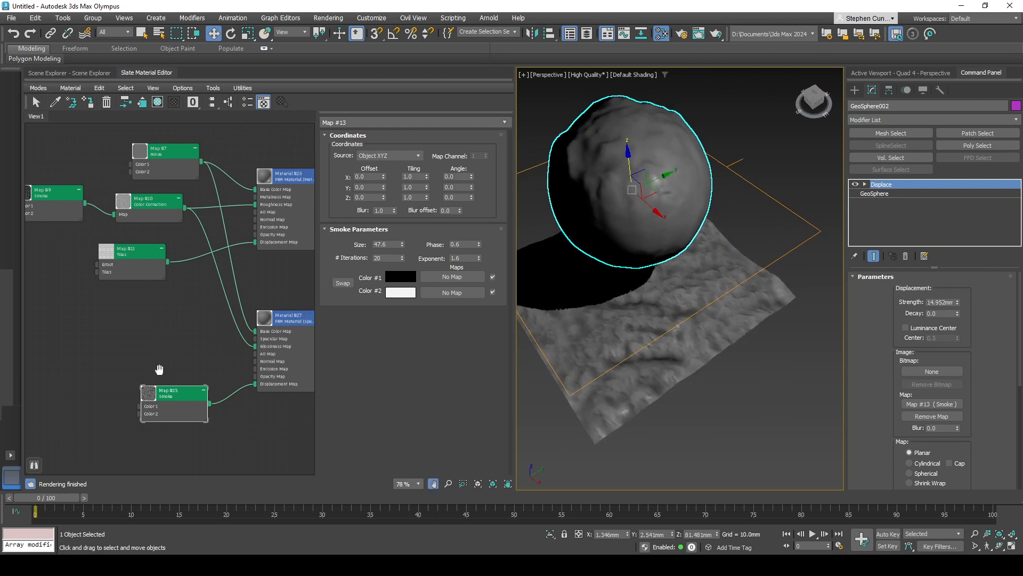
drag(169, 166, 144, 165)
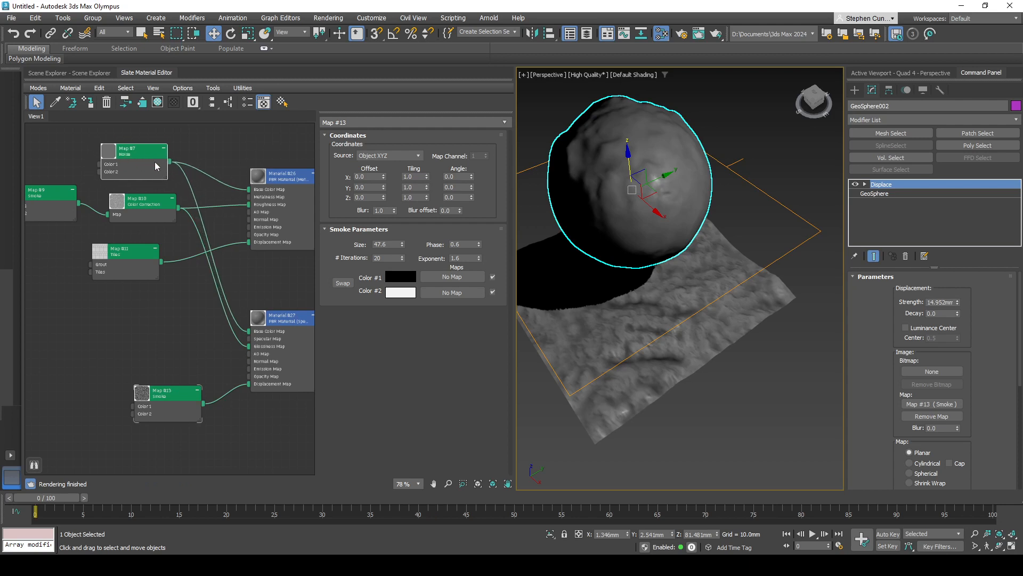
drag(170, 161, 175, 319)
mouse_move(213, 334)
mouse_move(304, 348)
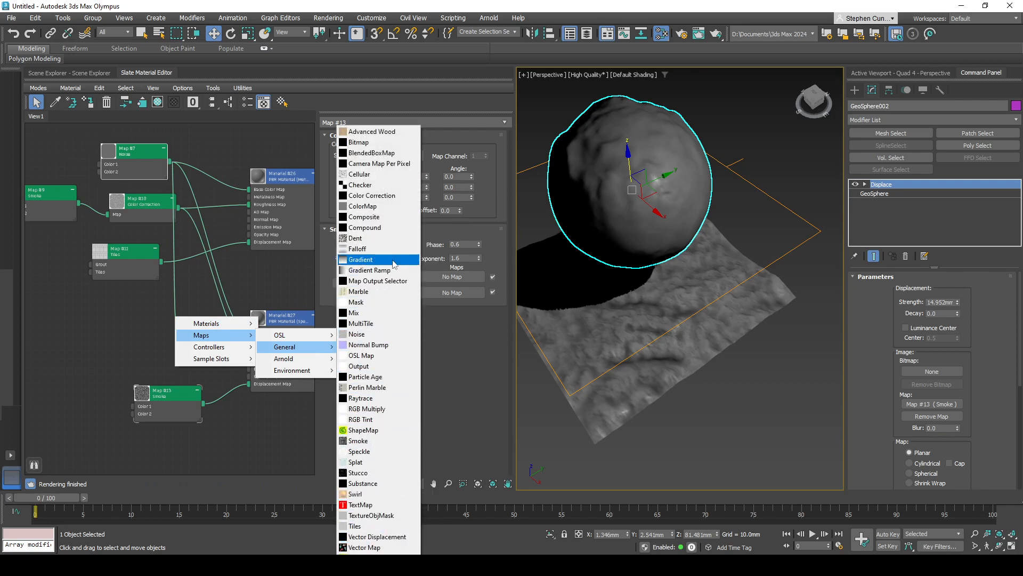
click(388, 195)
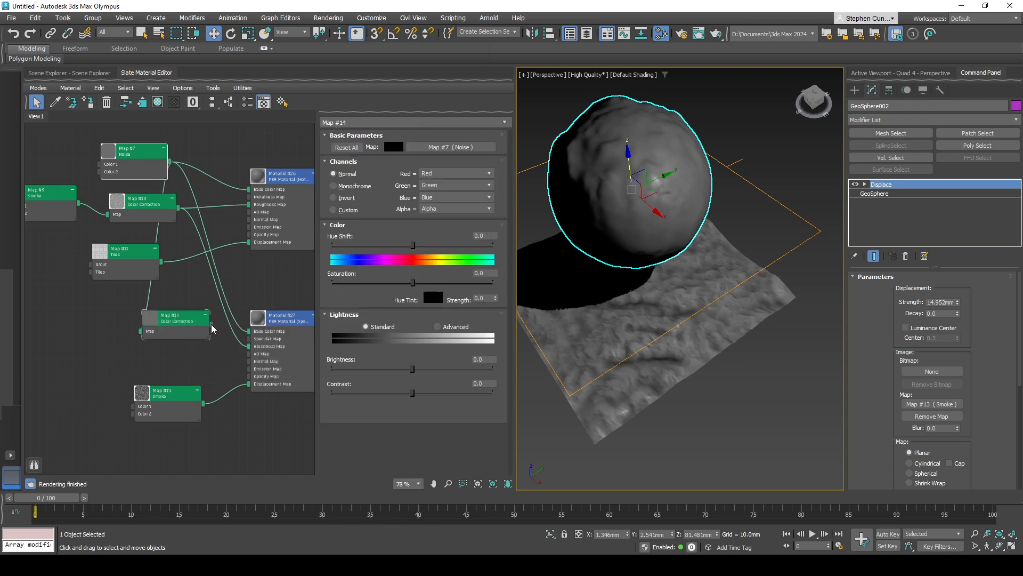
drag(243, 336, 248, 332)
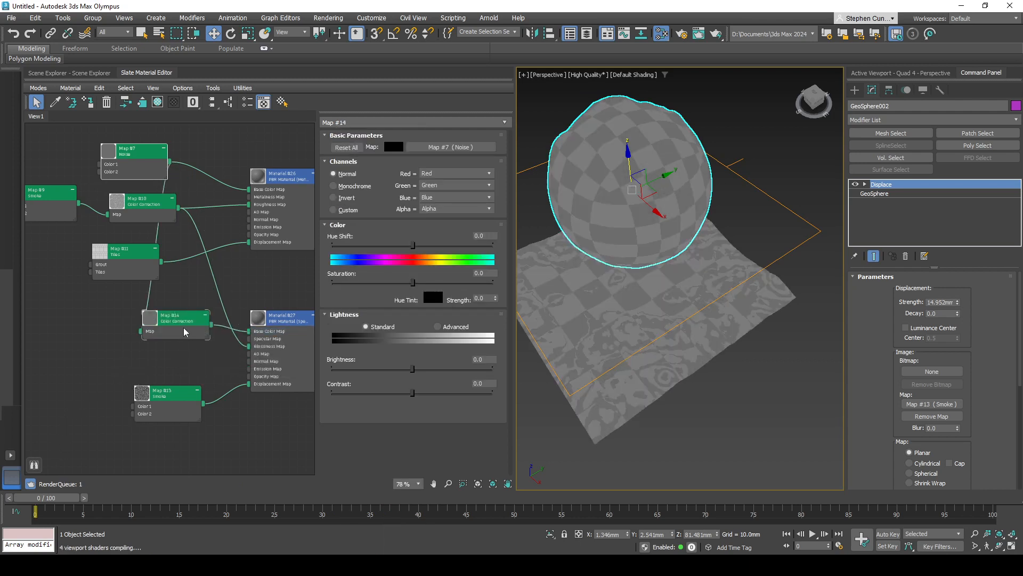
click(184, 328)
mouse_move(184, 332)
mouse_down()
mouse_move(218, 332)
mouse_move(193, 332)
mouse_up()
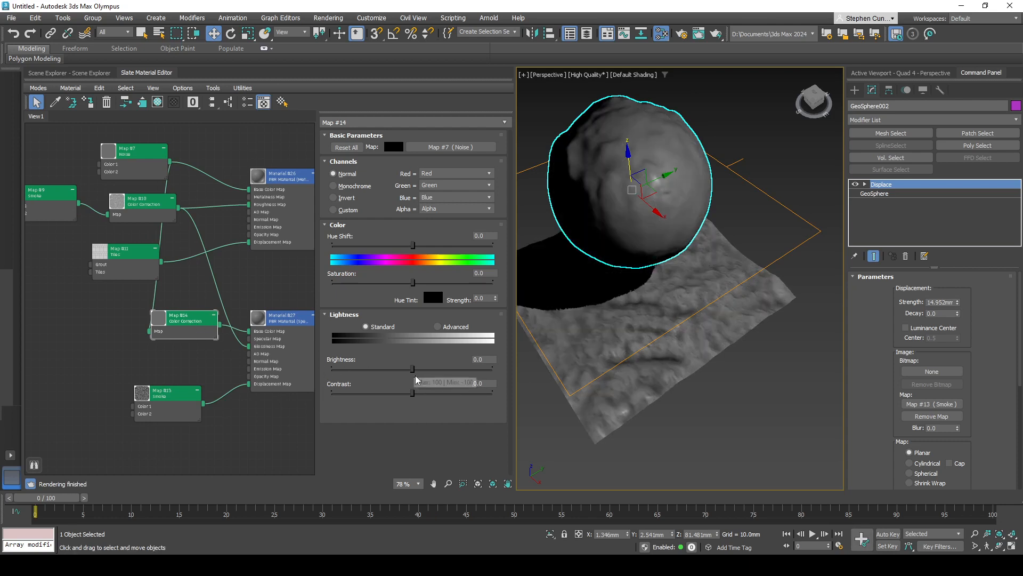
- Set the new Color Correction's Contrast to 21.595, Brightness to 0.332, Saturation to 25.581 and Hue Shift to -2.99
drag(414, 392, 430, 393)
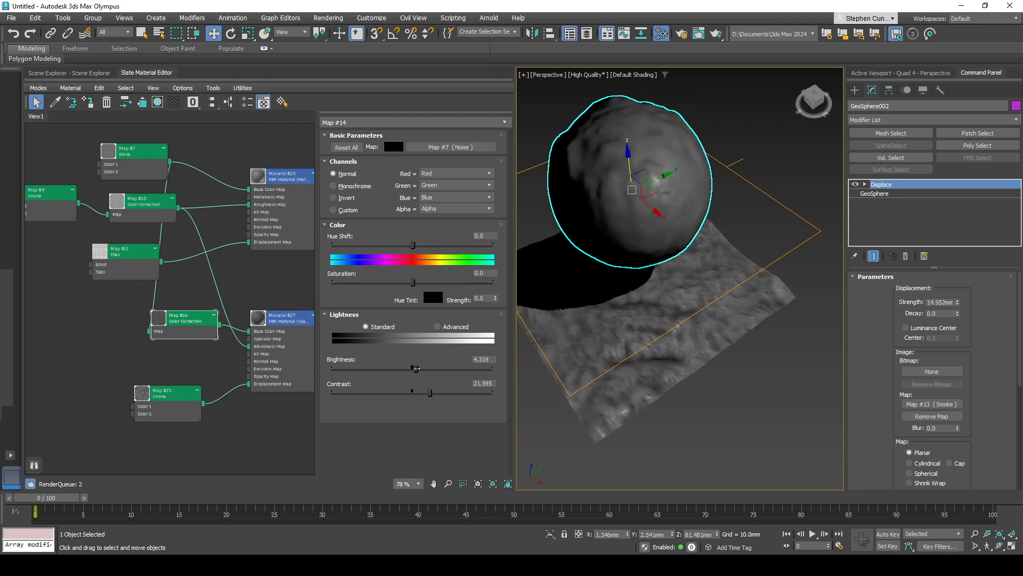
drag(412, 368, 413, 368)
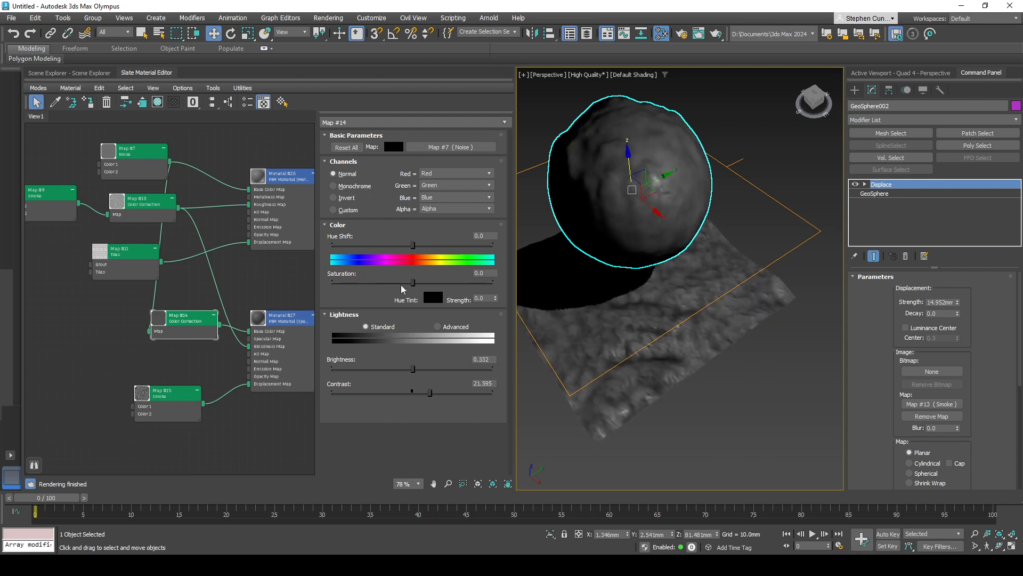
drag(413, 282, 434, 282)
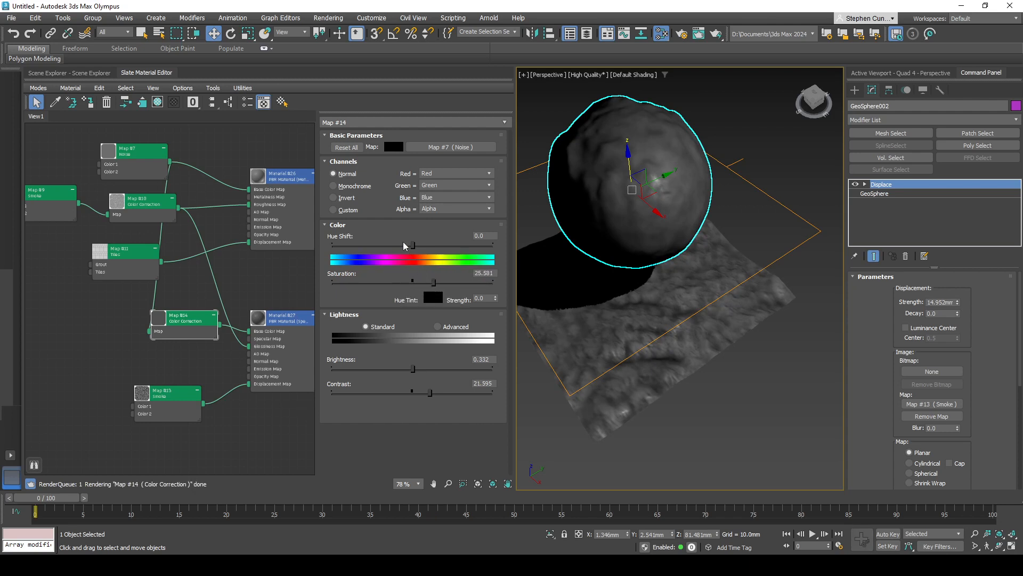
mouse_move(413, 244)
mouse_down()
mouse_move(385, 244)
mouse_move(409, 245)
mouse_up()
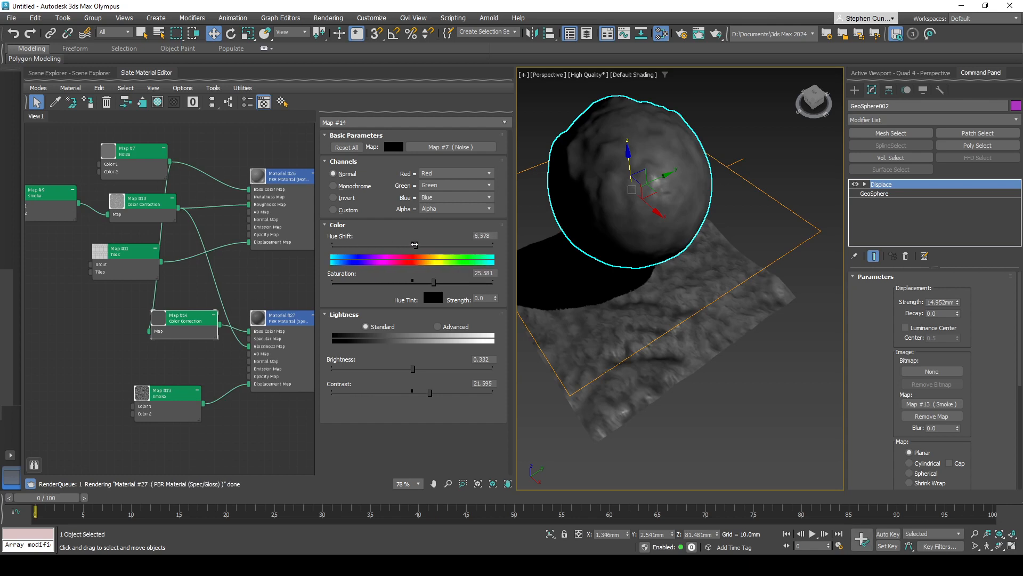
- Try other channel modes on the new Color Correction, including Invert, and return it to Normal
click(356, 184)
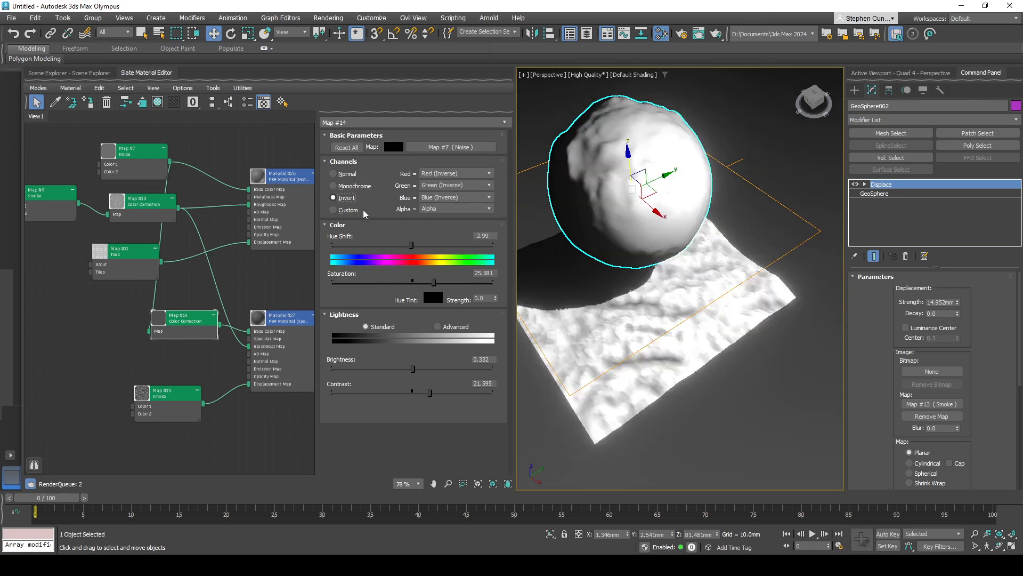
click(346, 174)
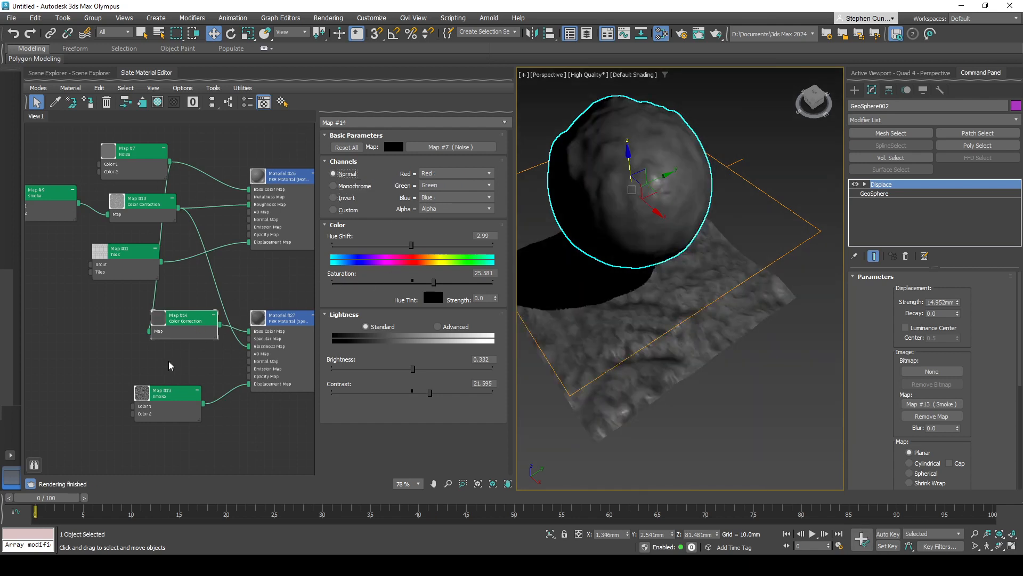
- Move the new Smoke node farther below the new Color Correction node to free up space between them
middle_drag(170, 366, 195, 309)
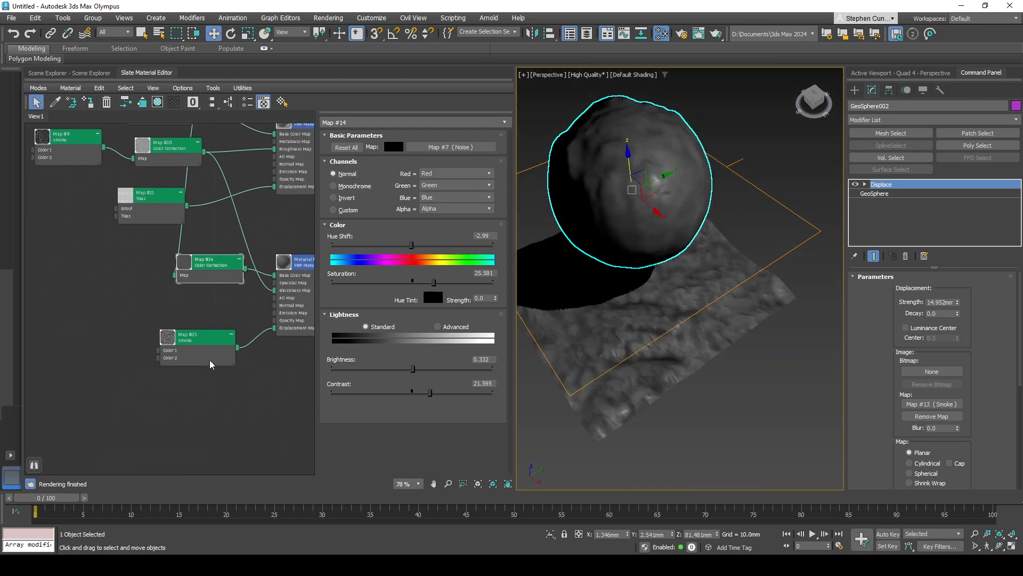
drag(211, 364, 211, 406)
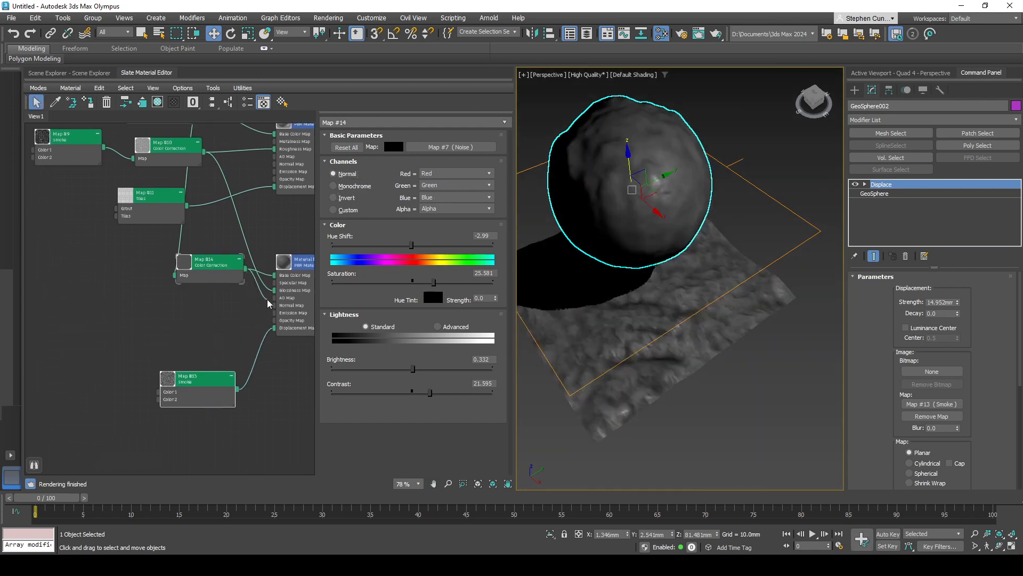
- Try feeding the new Color Correction into the Spec/Gloss material's AO Map, and remove that connection
drag(274, 298, 275, 298)
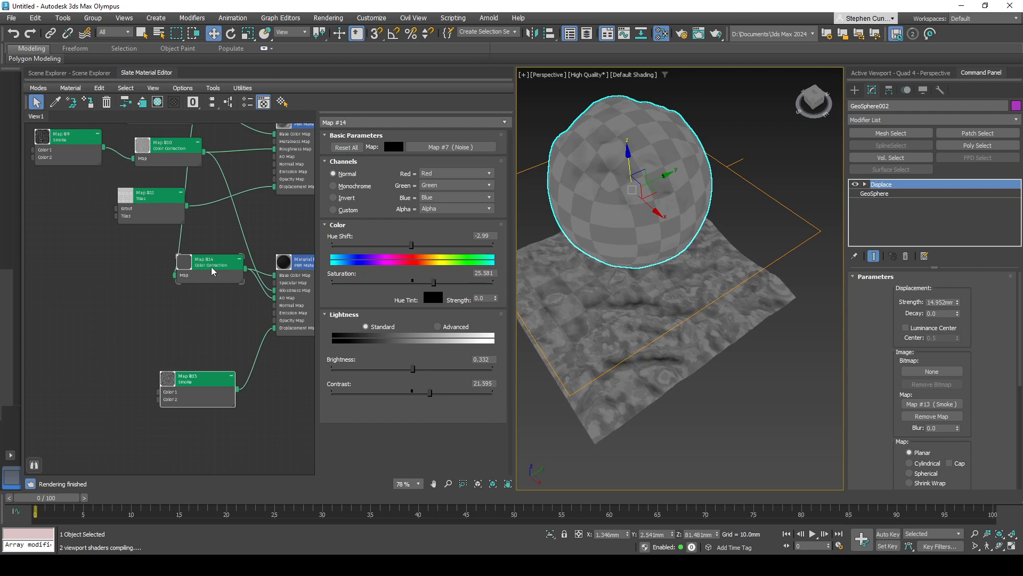
click(221, 272)
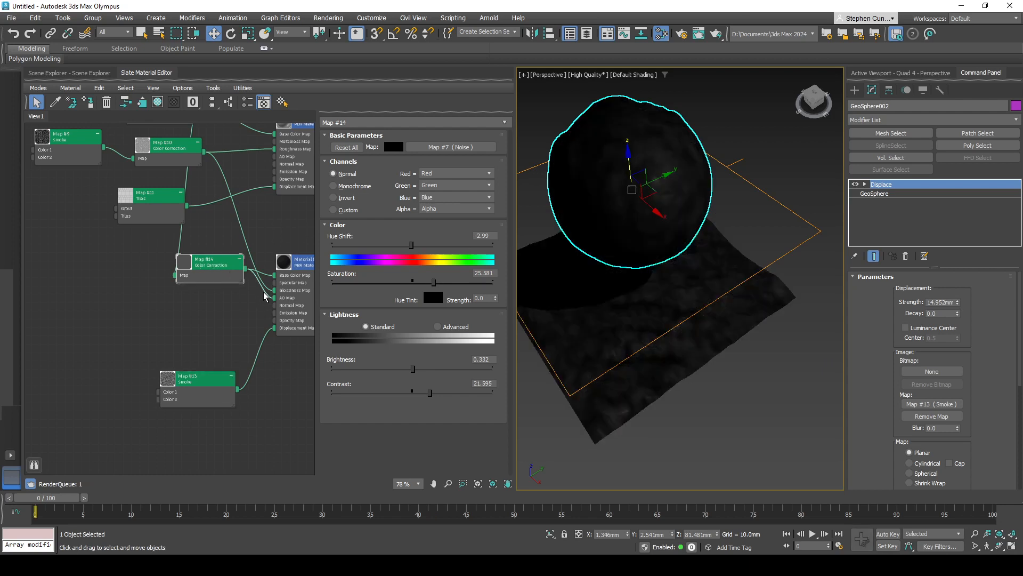
key(Delete)
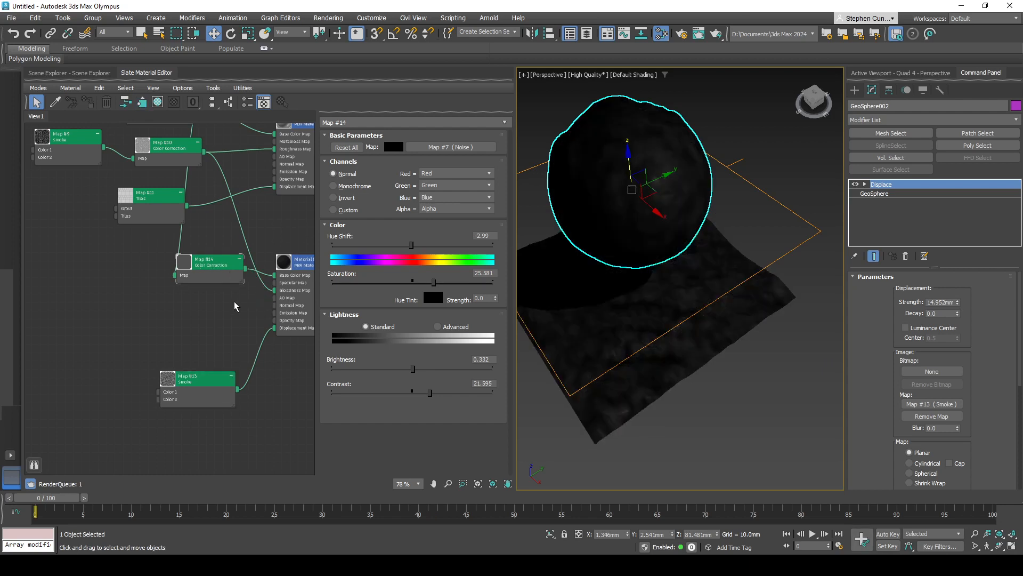
middle_drag(238, 283, 244, 277)
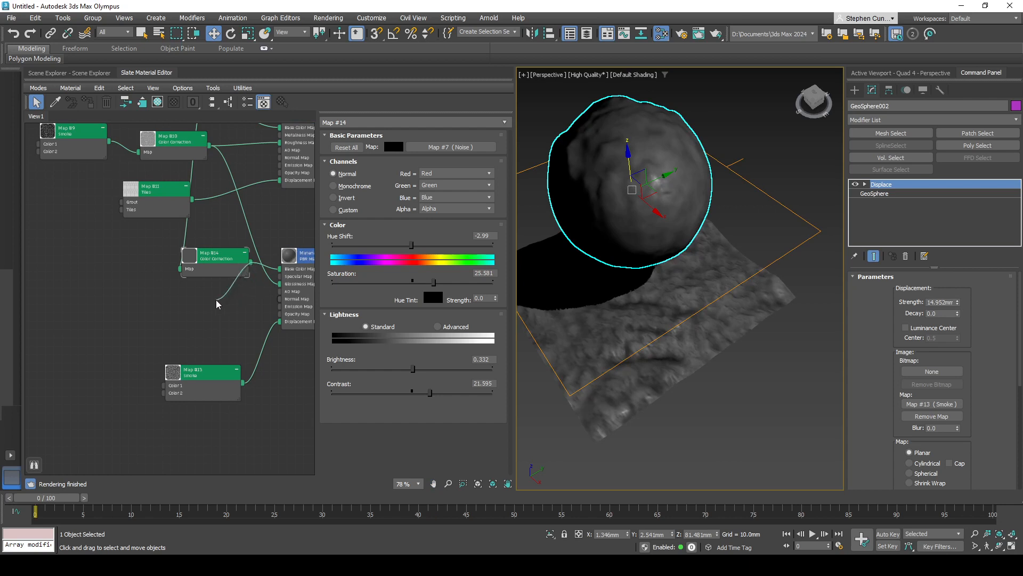
drag(216, 299, 215, 300)
mouse_move(249, 308)
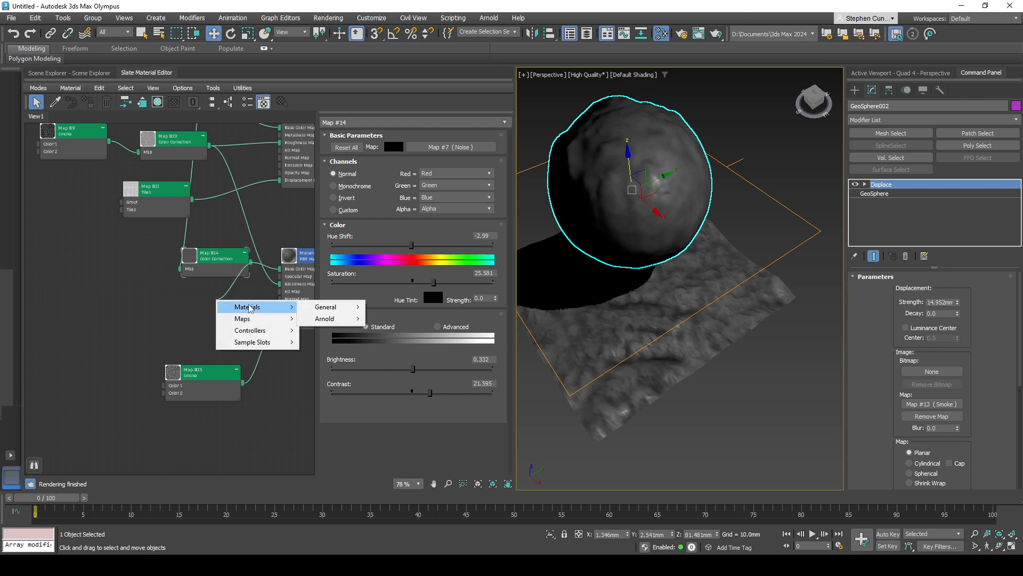
key(Escape)
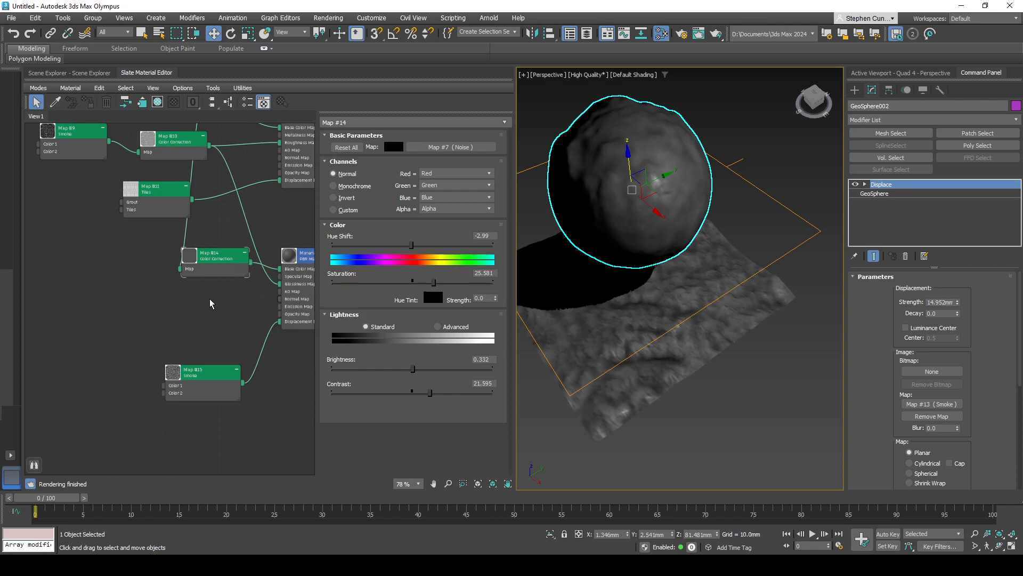
- Move the stone's Smoke map and its Color Correction node farther left in the node graph to make room
middle_drag(230, 225, 233, 307)
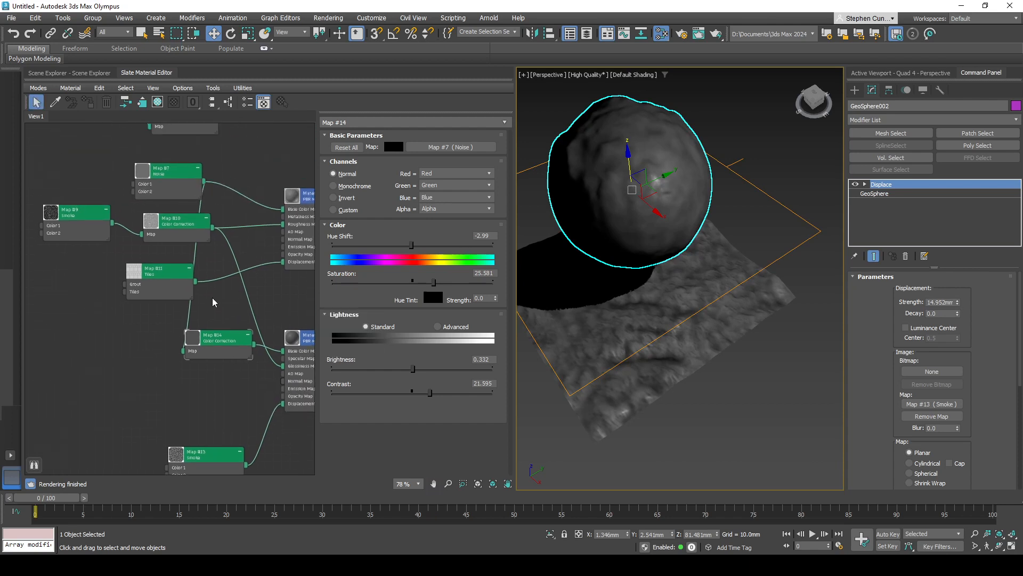
scroll(212, 297, down, 3)
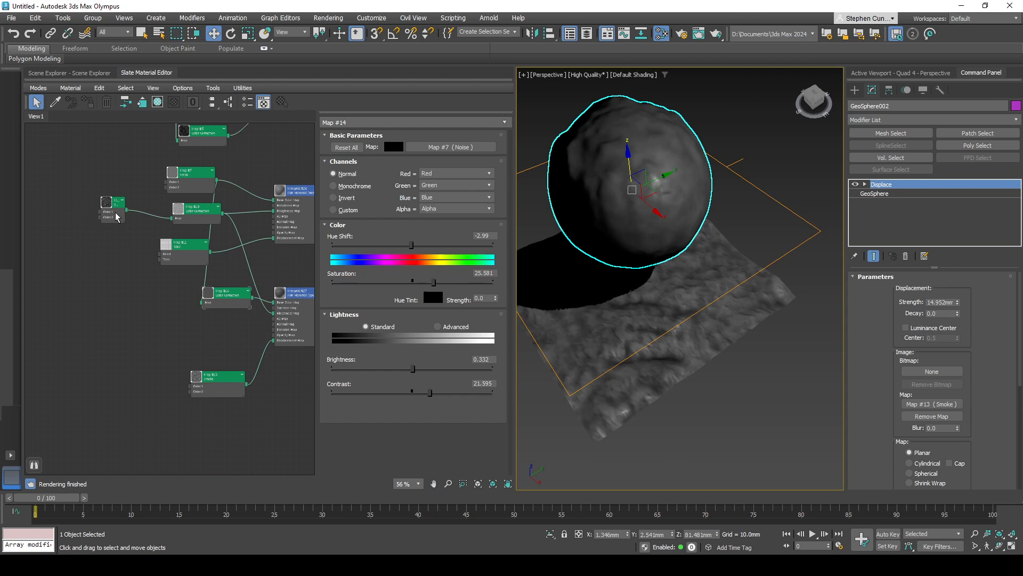
drag(117, 217, 79, 216)
drag(207, 220, 141, 214)
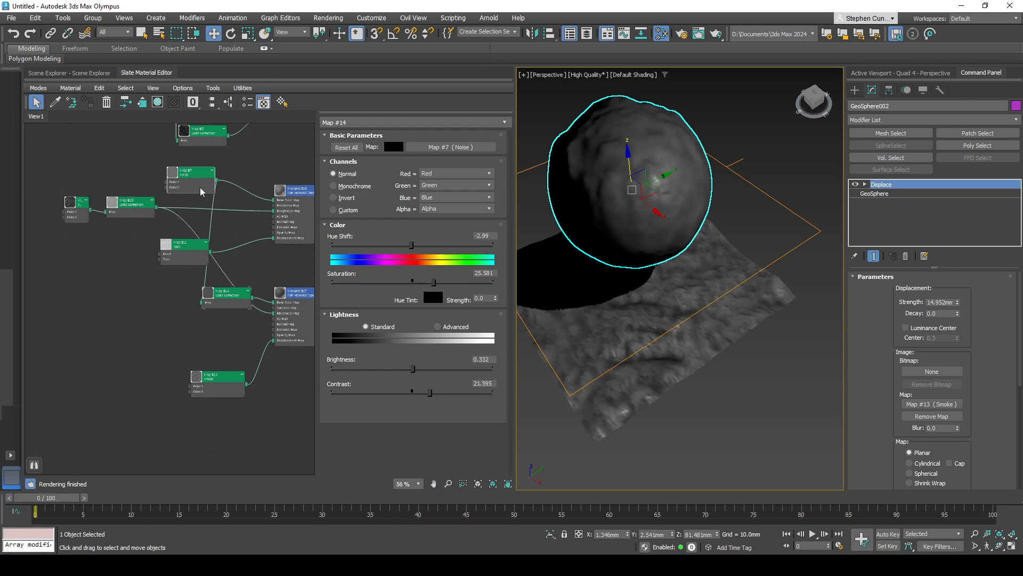
- Add another Color Correction map fed by the Noise map and connect it to the Spec/Gloss material's AO Map
drag(201, 191, 213, 339)
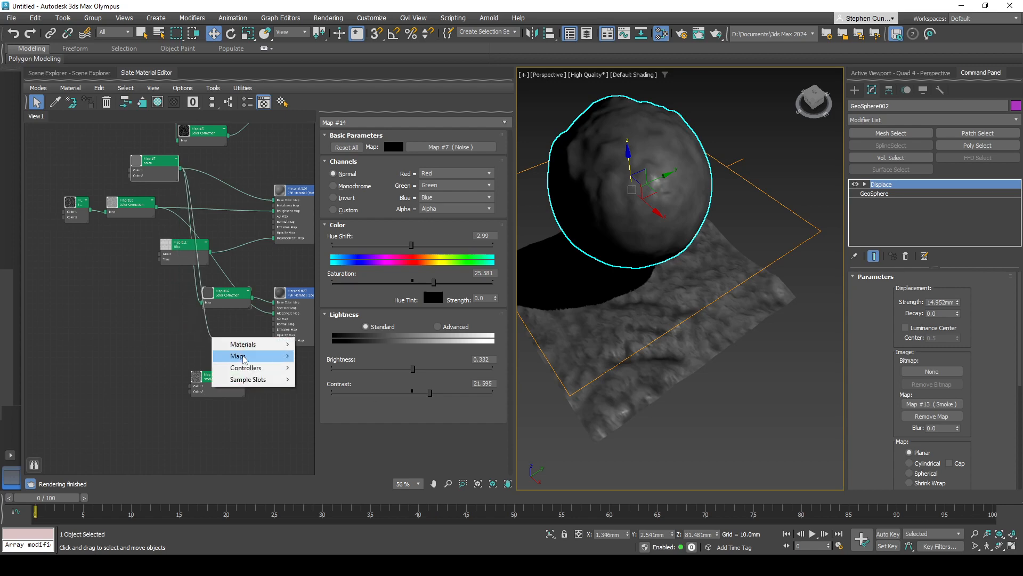
mouse_move(248, 356)
mouse_move(334, 369)
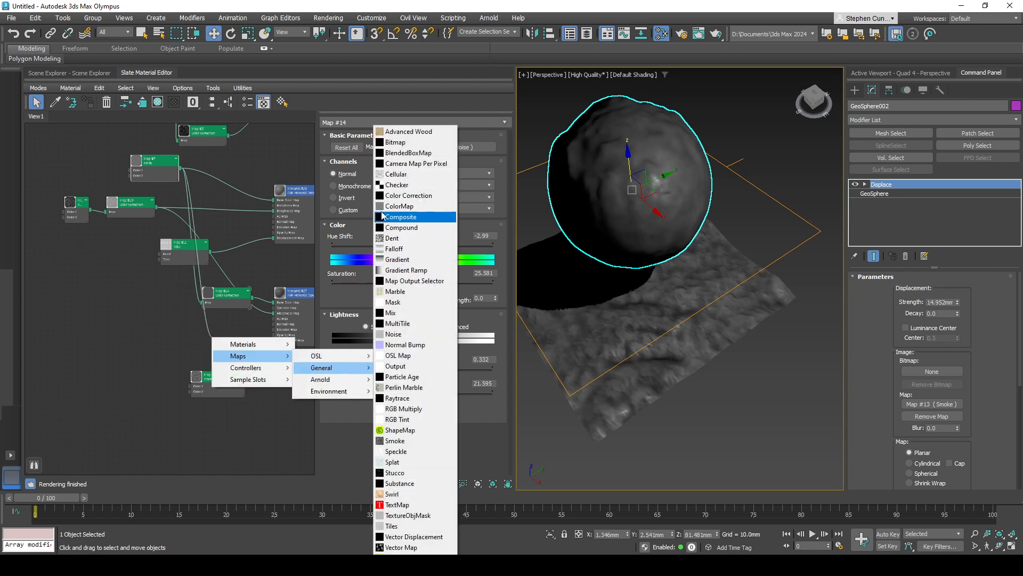
click(398, 197)
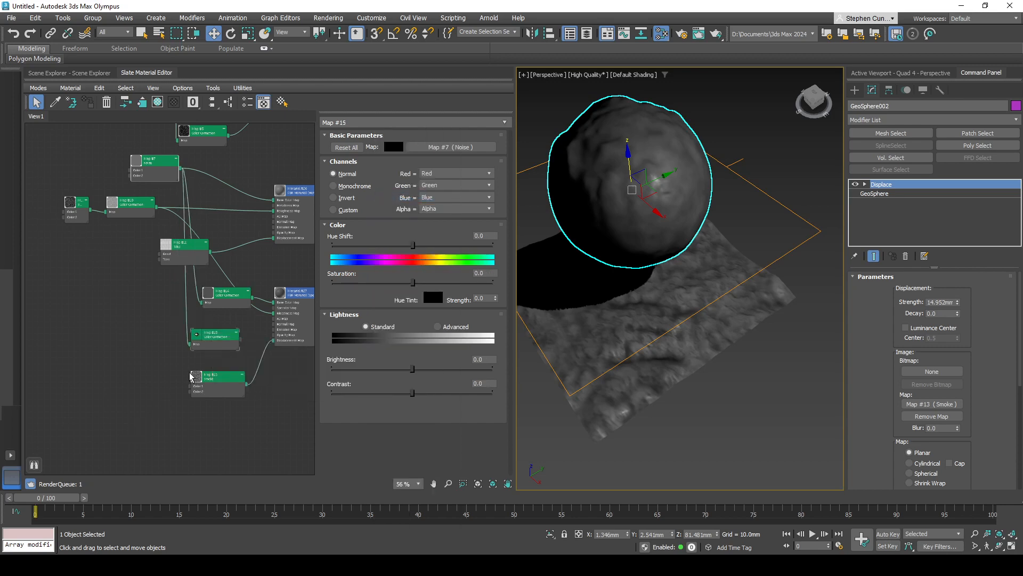
click(238, 345)
drag(271, 327, 274, 323)
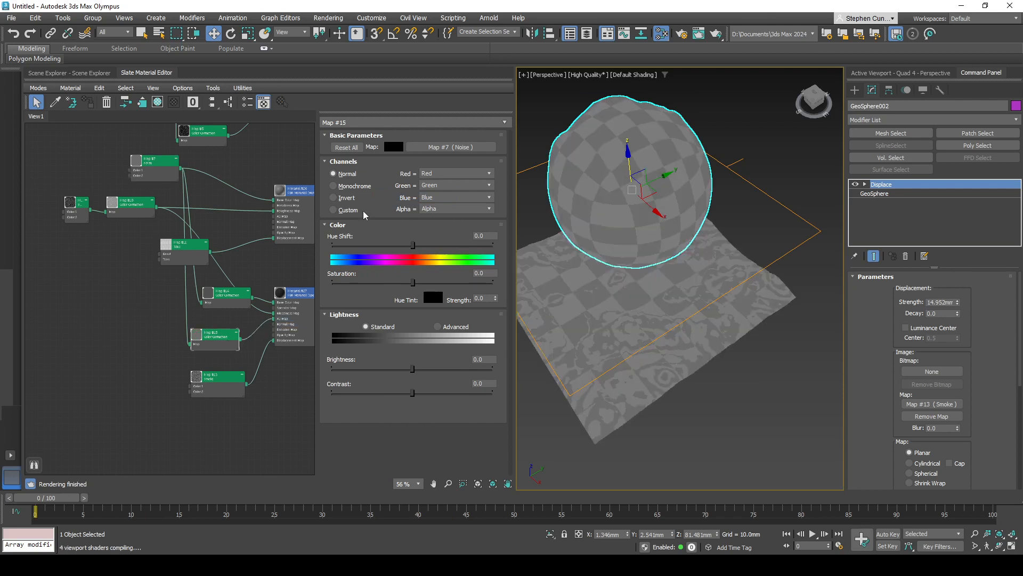
- Switch the AO Color Correction to Monochrome, lower its Contrast slightly and raise its Brightness well above zero
click(344, 186)
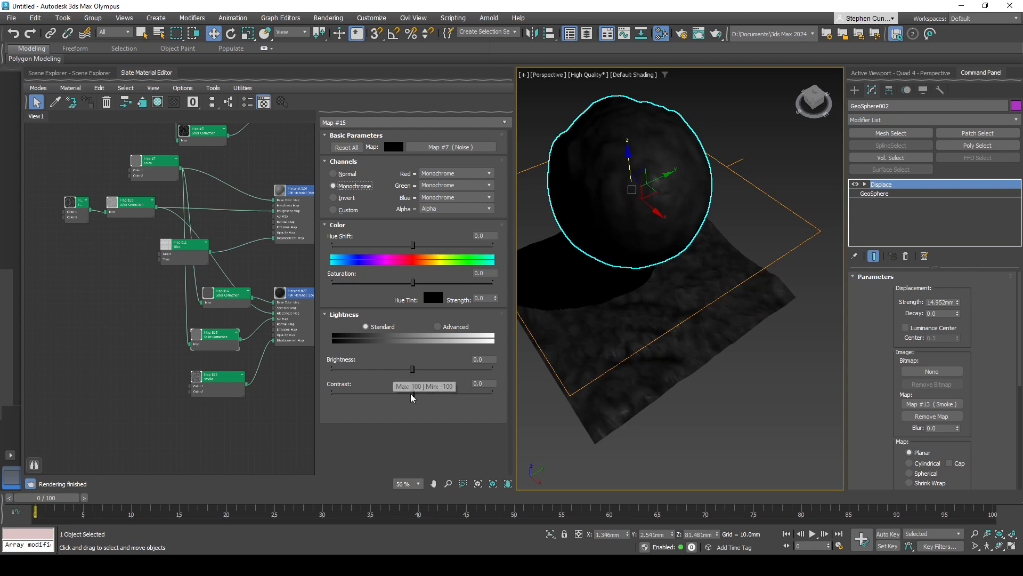
drag(413, 393, 422, 392)
drag(451, 396, 366, 393)
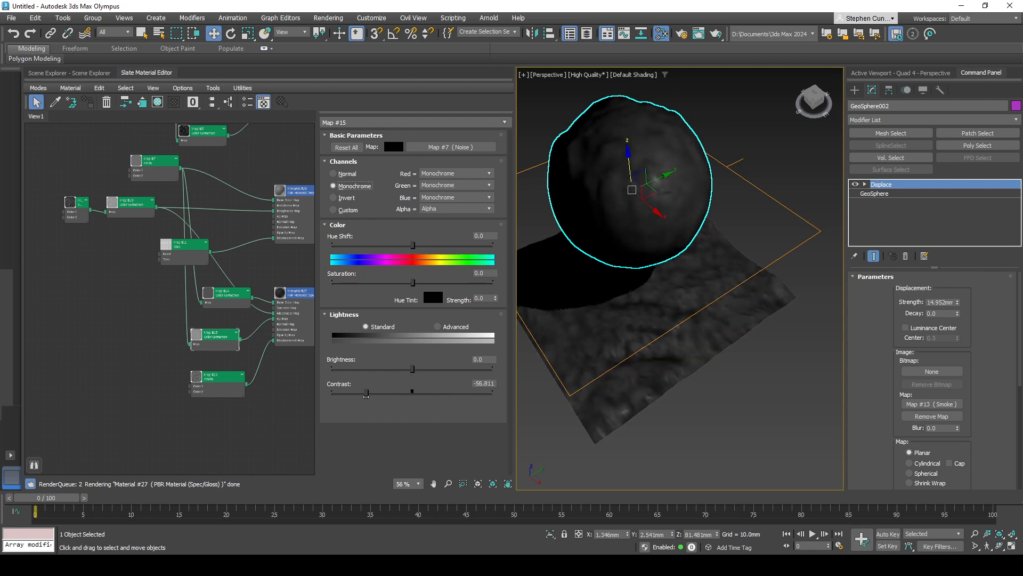
drag(413, 368, 450, 368)
drag(367, 394, 401, 392)
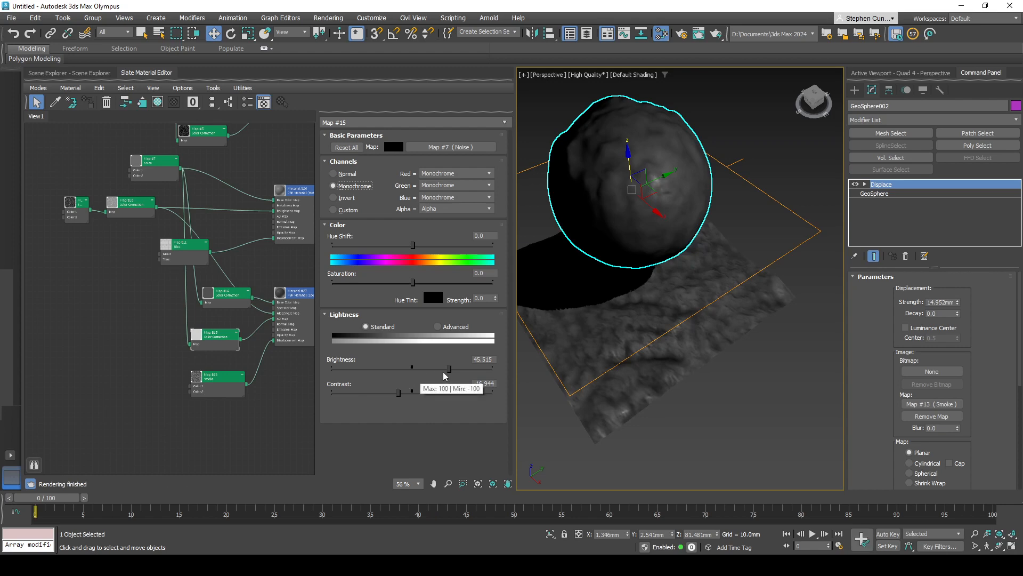
drag(449, 368, 470, 368)
- Set the Size of the rock's displacement Smoke map to 41.2 and its Phase to 4.6
alt+middle_drag(535, 393, 679, 410)
alt+middle_drag(791, 313, 673, 335)
double_click(234, 384)
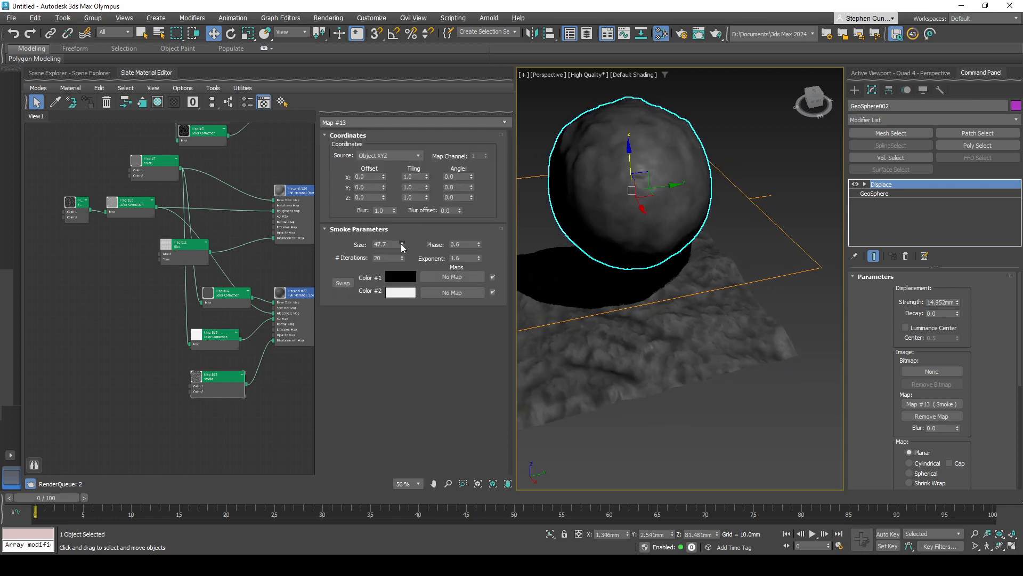
drag(402, 245, 407, 253)
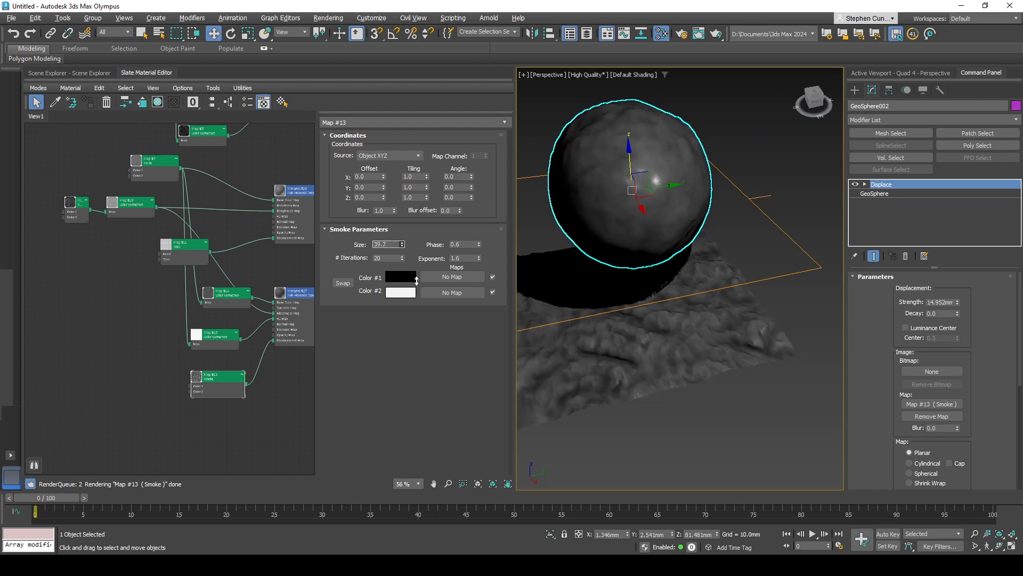
drag(421, 359, 420, 277)
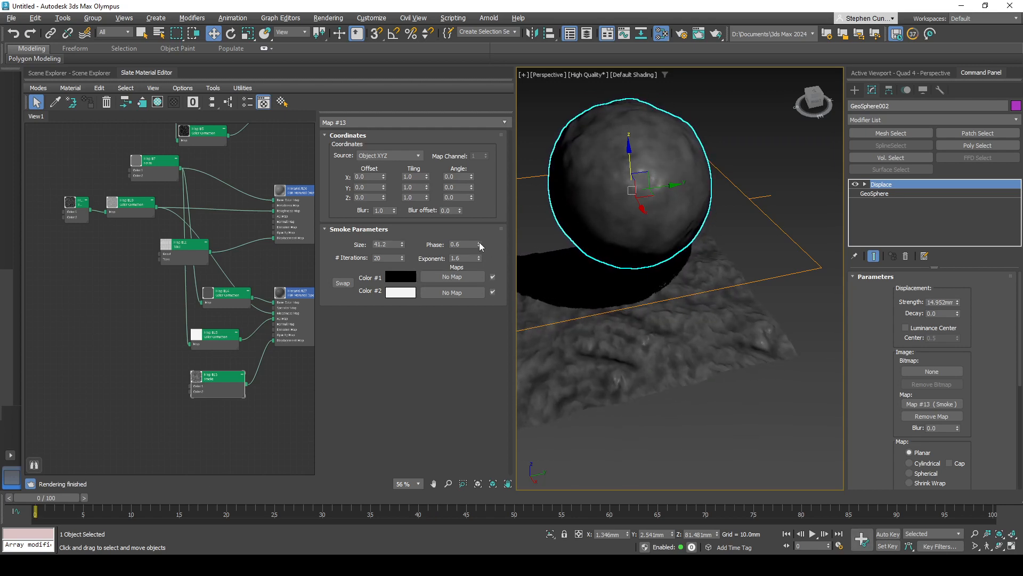
drag(479, 244, 479, 220)
alt+middle_drag(671, 345, 747, 399)
- Unhide the lava objects Plane001 and GeoSphere001 in the Scene Explorer, keeping Plane003 hidden
middle_drag(258, 172, 266, 252)
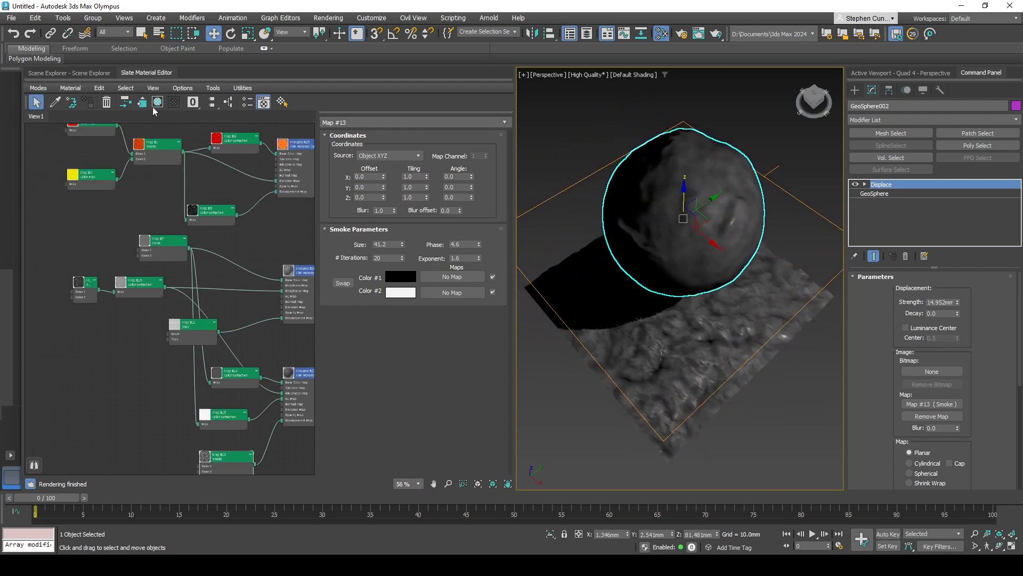
click(49, 74)
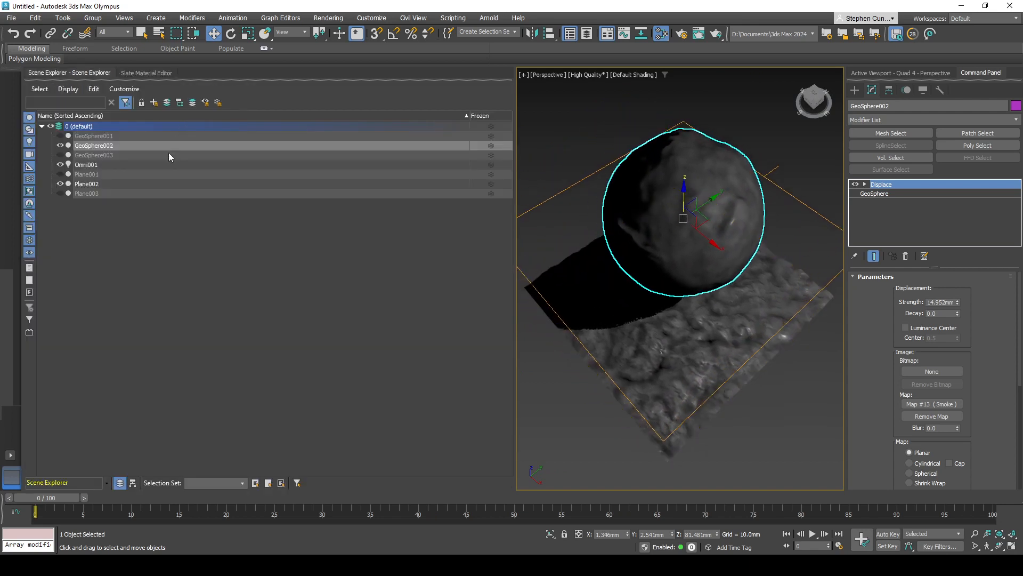
click(60, 193)
click(60, 195)
click(60, 174)
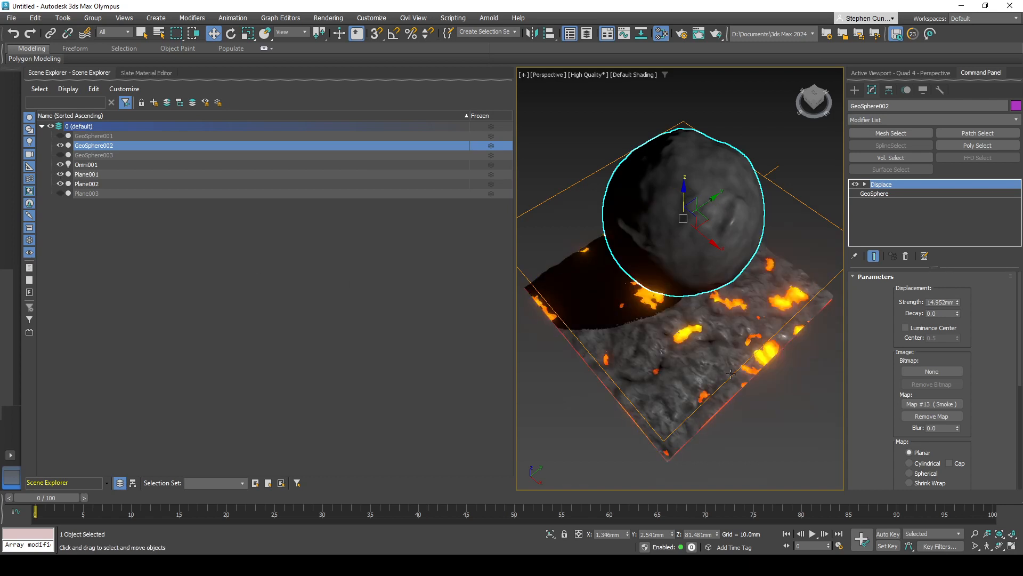
alt+middle_drag(730, 373, 544, 308)
click(60, 136)
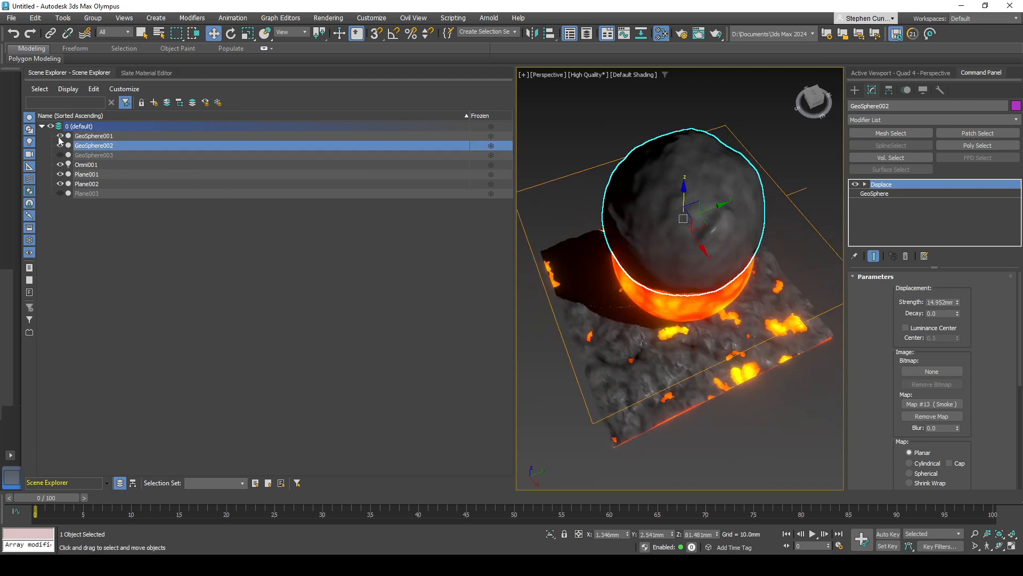
- Raise the lava sphere GeoSphere001 and align it to GeoSphere002 in X, Y and Z, pivot point to pivot point
alt+middle_drag(607, 222, 685, 245)
click(686, 242)
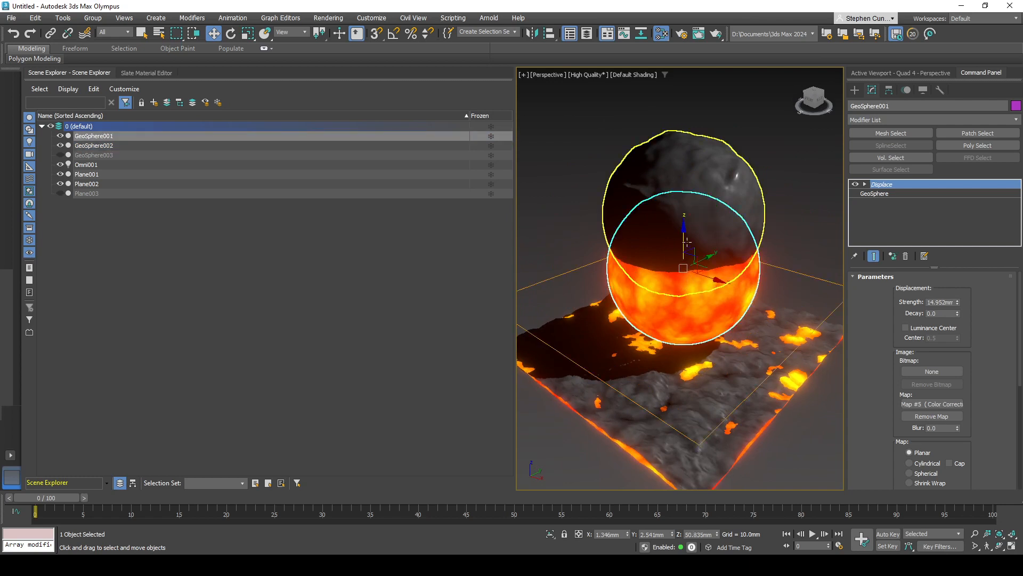
drag(684, 238, 686, 179)
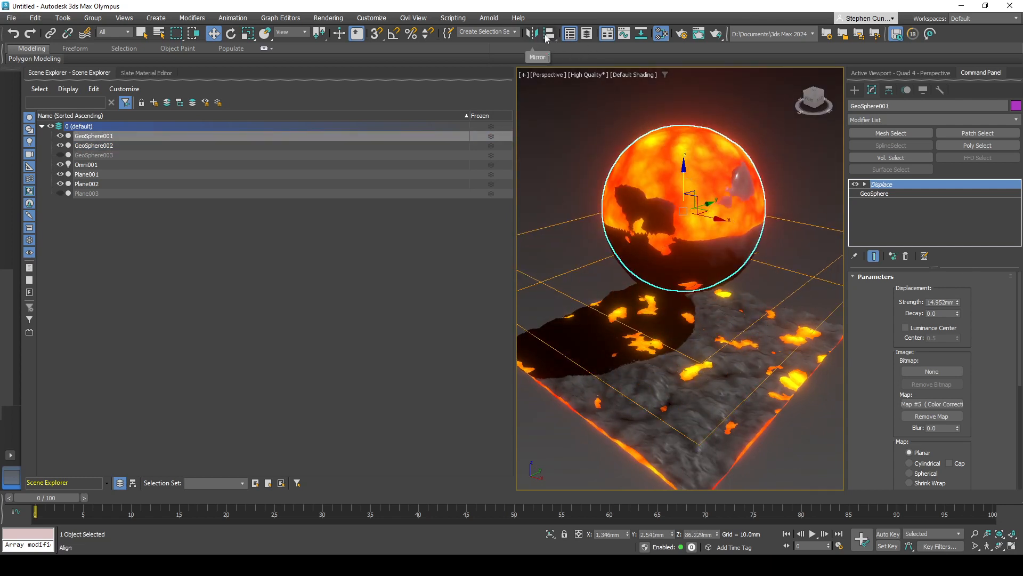
click(548, 35)
click(678, 262)
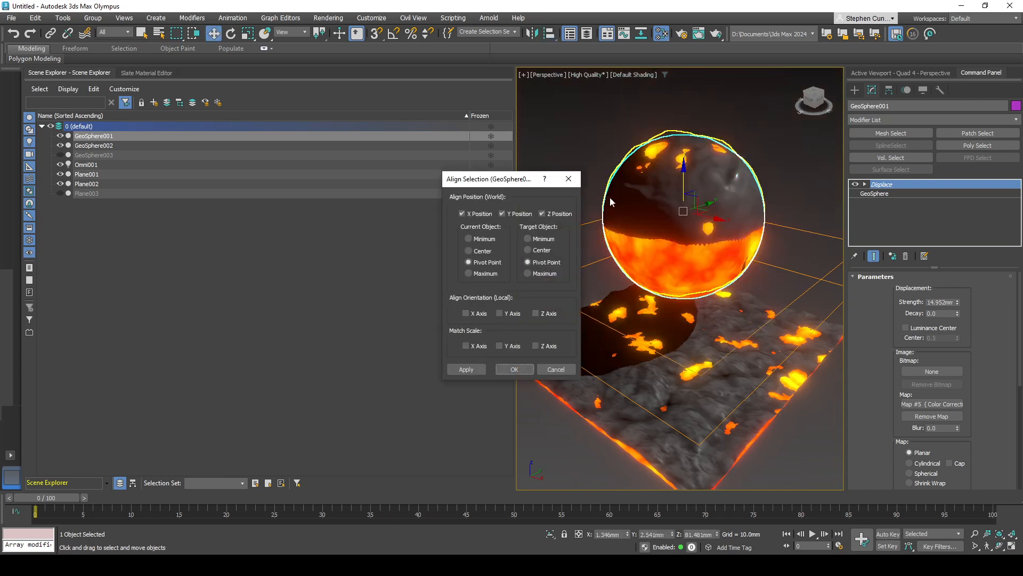
click(514, 369)
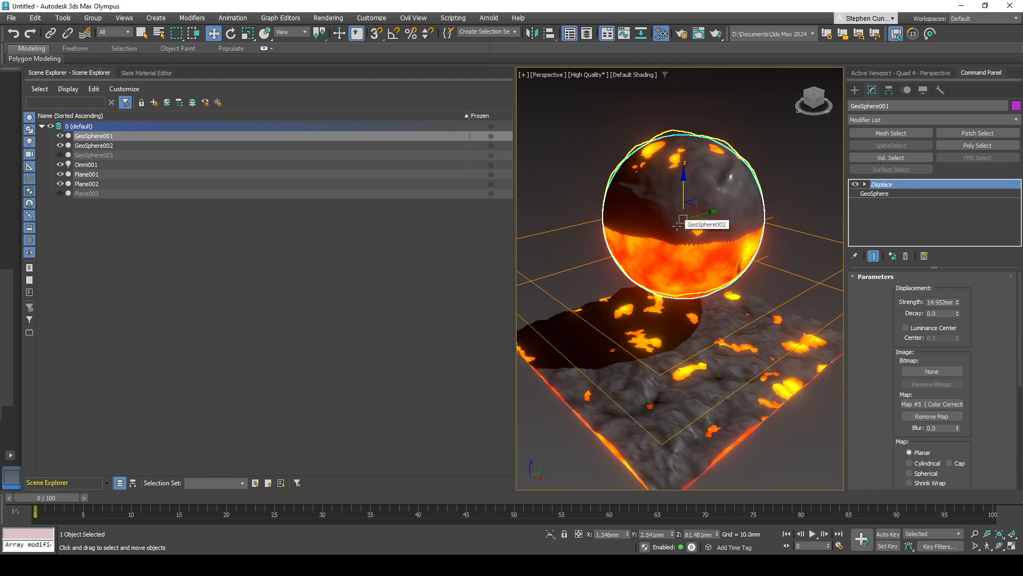
- Scale the rock sphere GeoSphere002 uniformly to about 97.179 percent so more of the lava sphere shows through
click(674, 204)
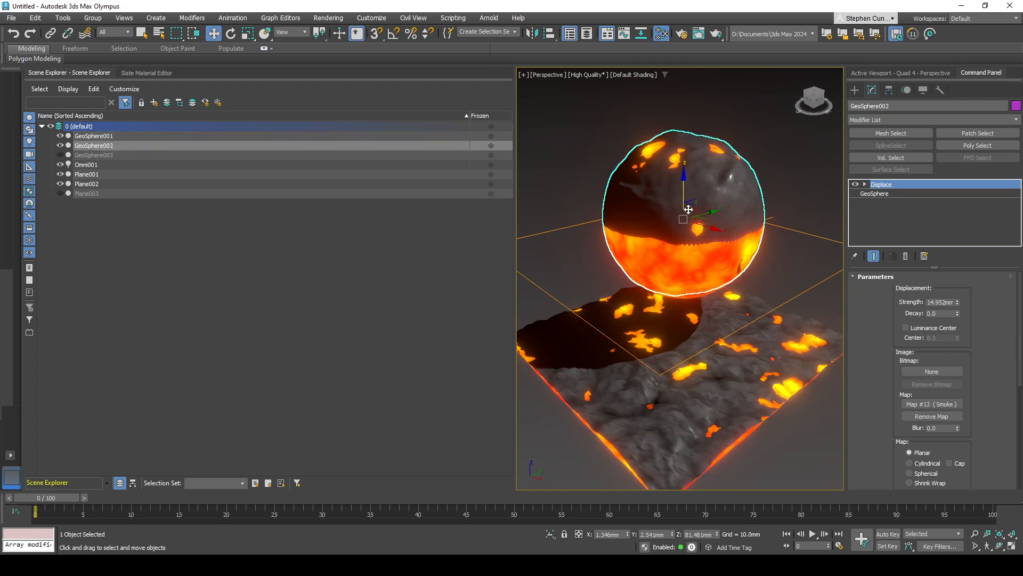
click(247, 34)
drag(683, 213, 678, 215)
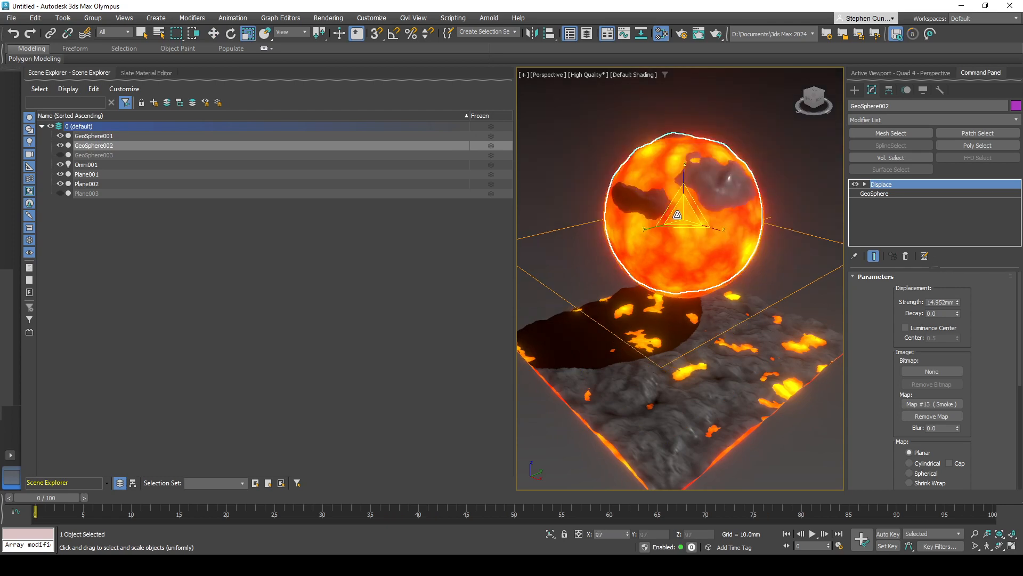
alt+middle_drag(693, 230, 613, 274)
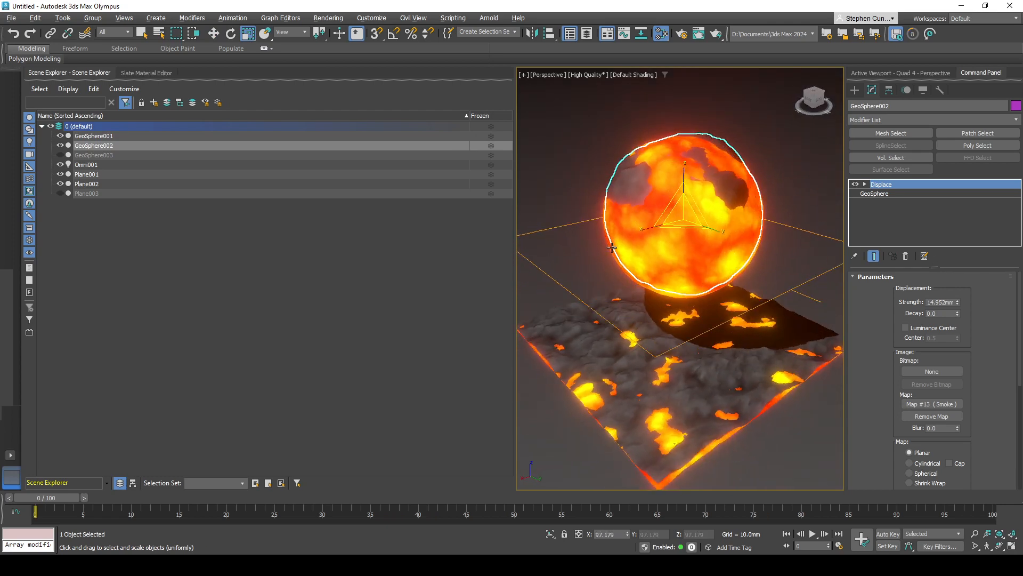
click(807, 183)
- Lower the rock plane Plane002 slightly so more of the lava plane shows through it
alt+middle_drag(676, 352, 652, 373)
click(640, 373)
key(r)
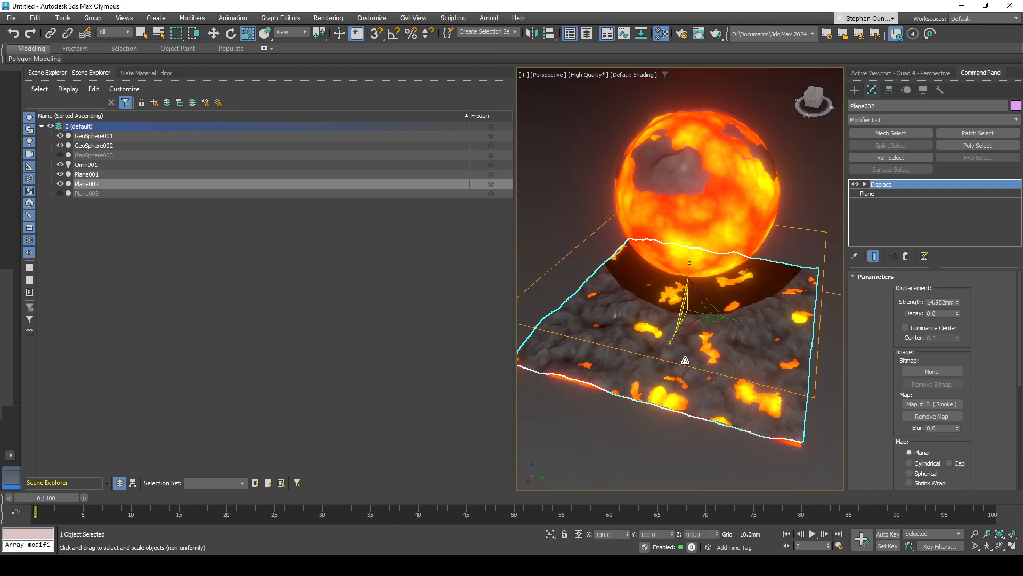
key(t)
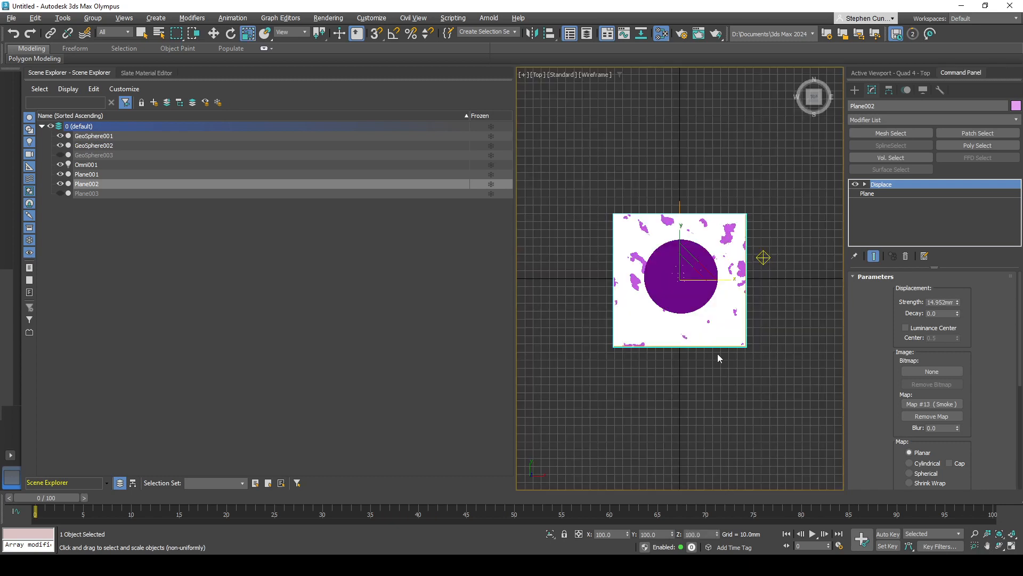
key(p)
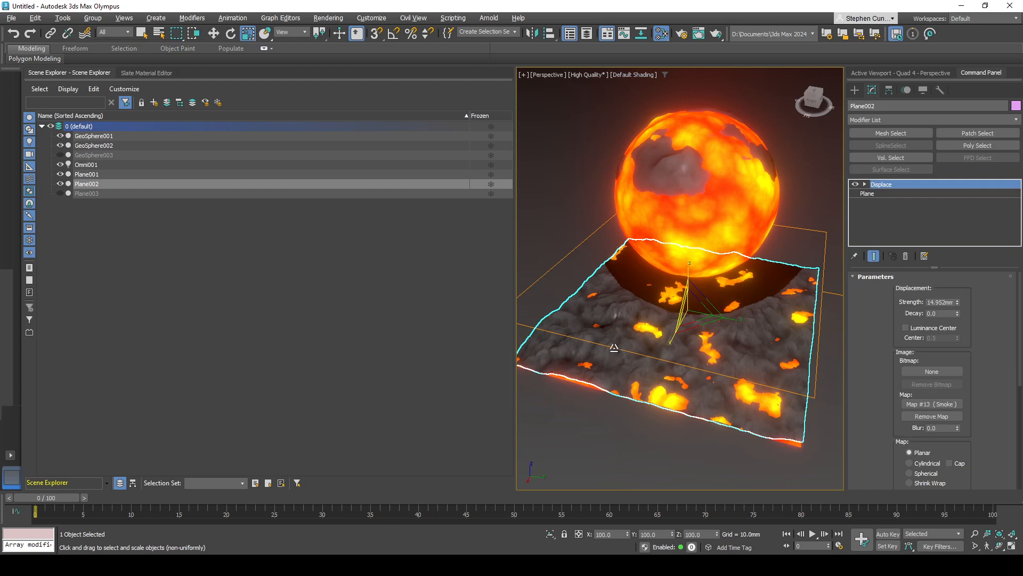
key(w)
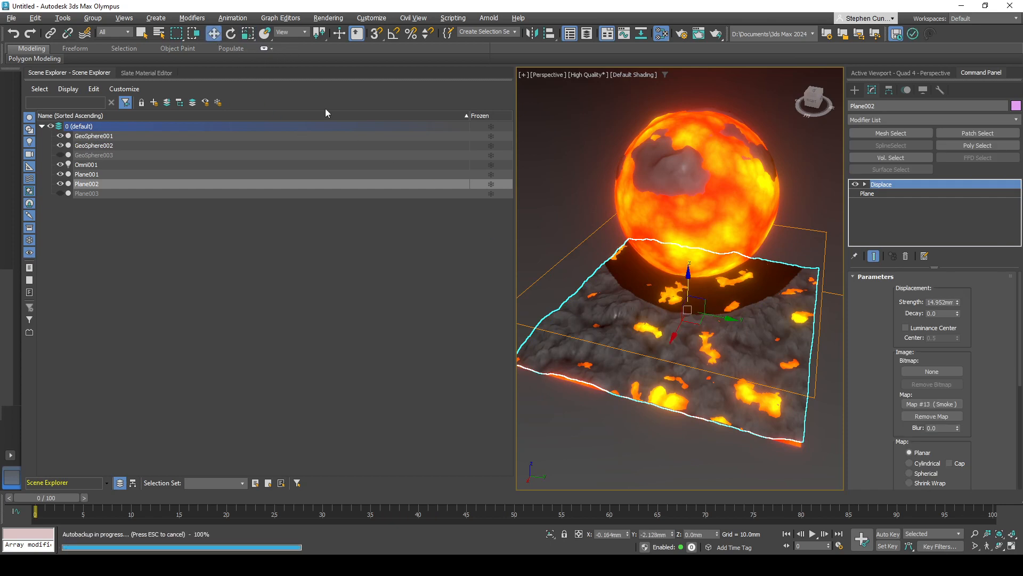
drag(686, 278, 691, 280)
- Hide the lava sphere GeoSphere001 and the rock sphere GeoSphere002, leaving only the overlapping lava and rock planes in view
click(91, 136)
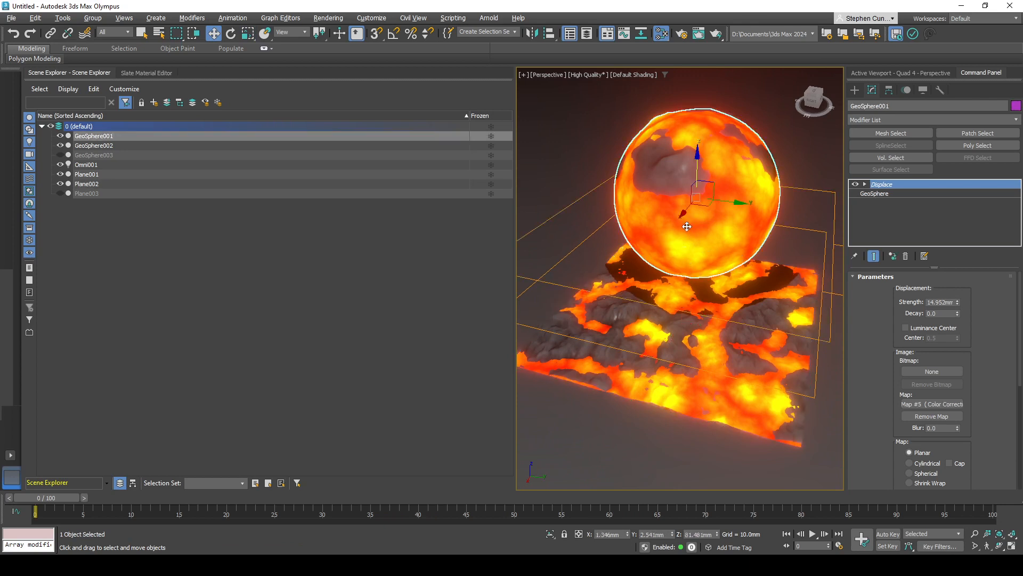
click(61, 136)
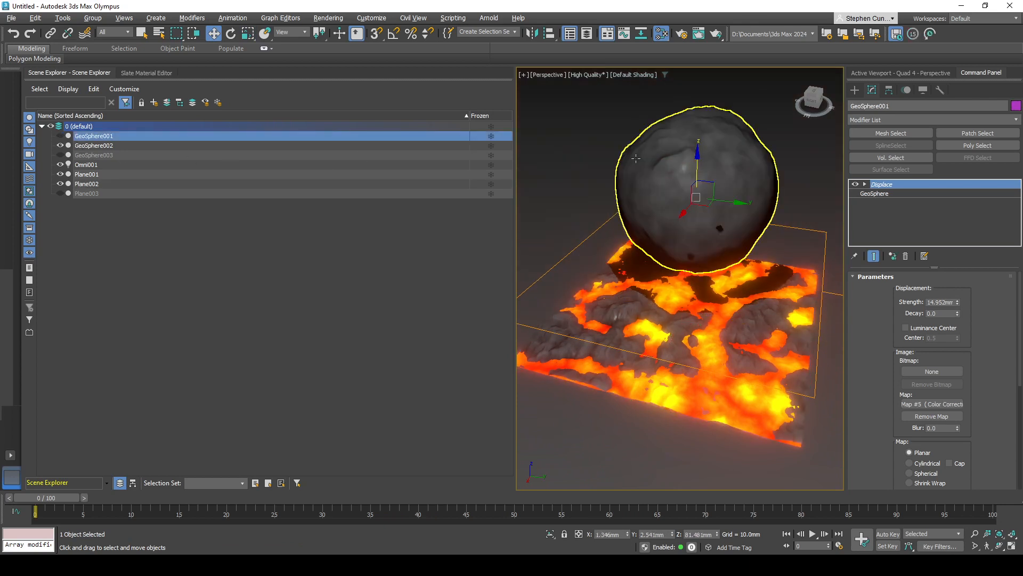
click(225, 147)
click(60, 145)
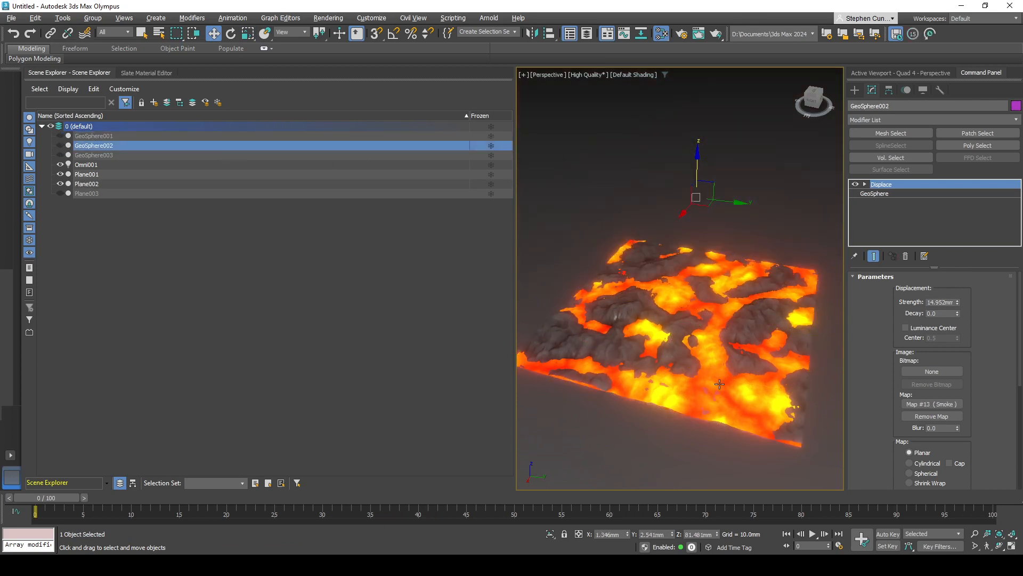
- Examine the overlapping rock and lava planes from several angles and straight from above, both close up and as a whole
alt+middle_drag(720, 383, 739, 413)
scroll(724, 389, up, 5)
scroll(723, 403, down, 5)
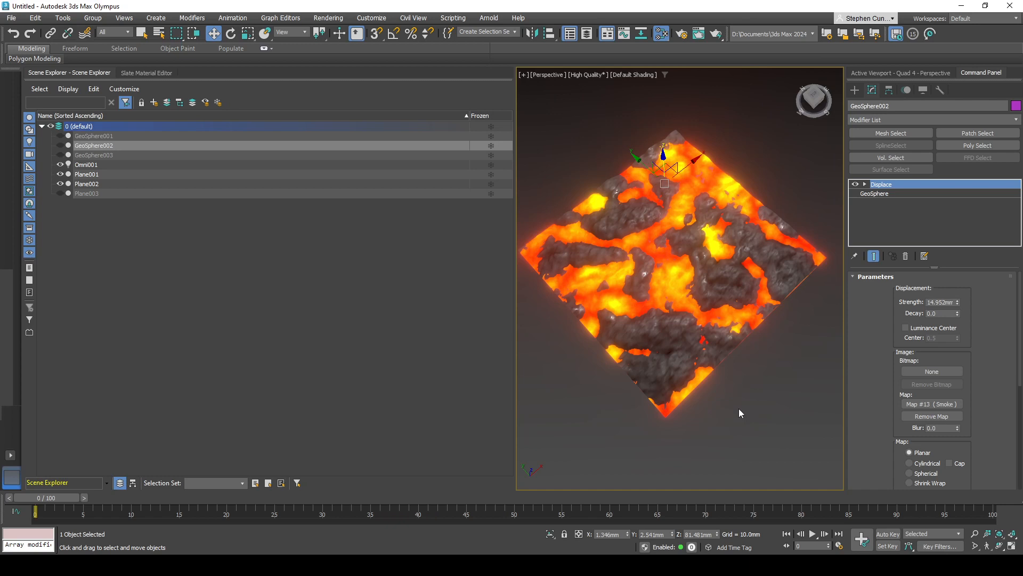
alt+middle_drag(770, 414, 687, 417)
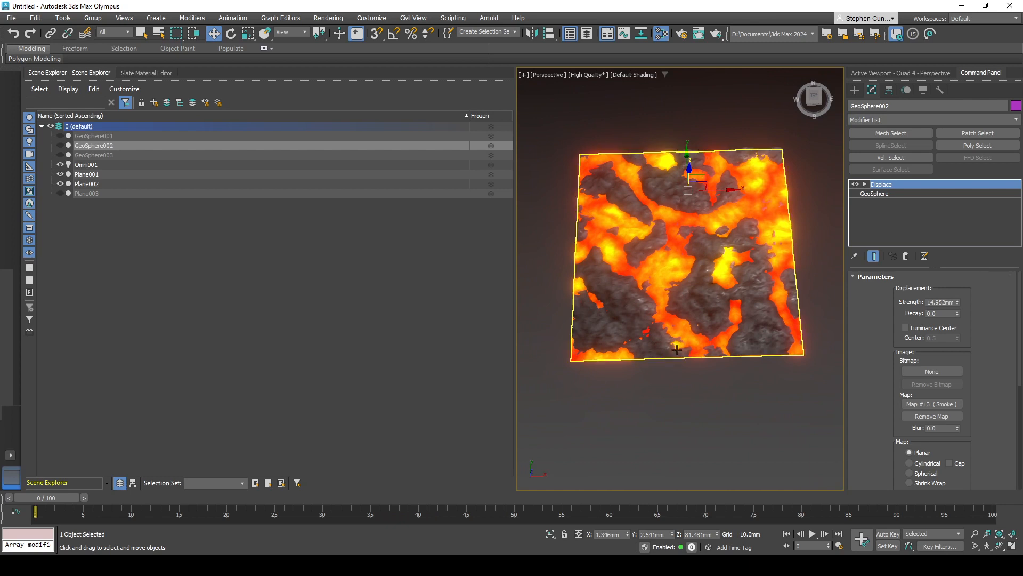
middle_drag(674, 367, 676, 372)
click(811, 96)
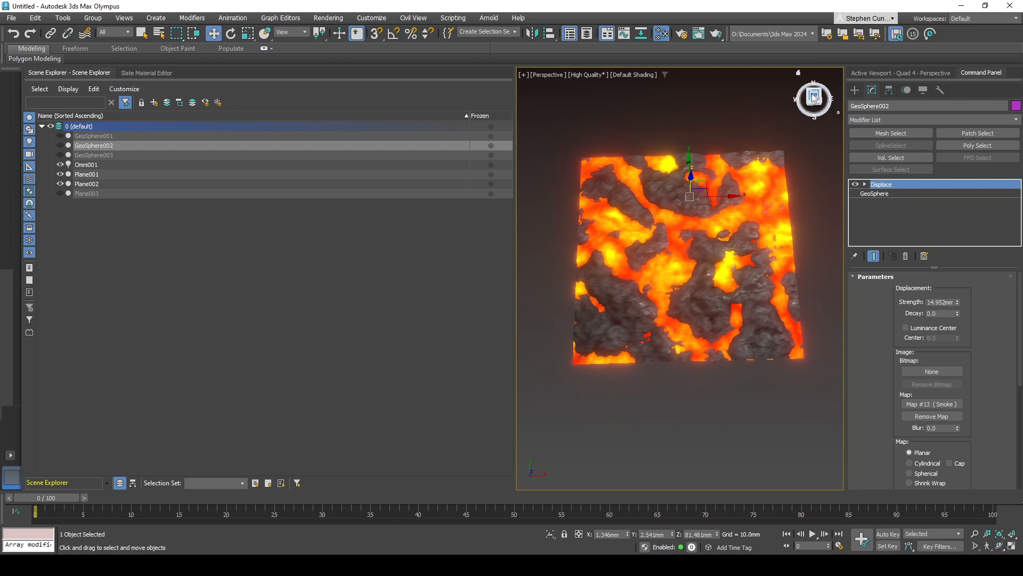
scroll(722, 328, up, 3)
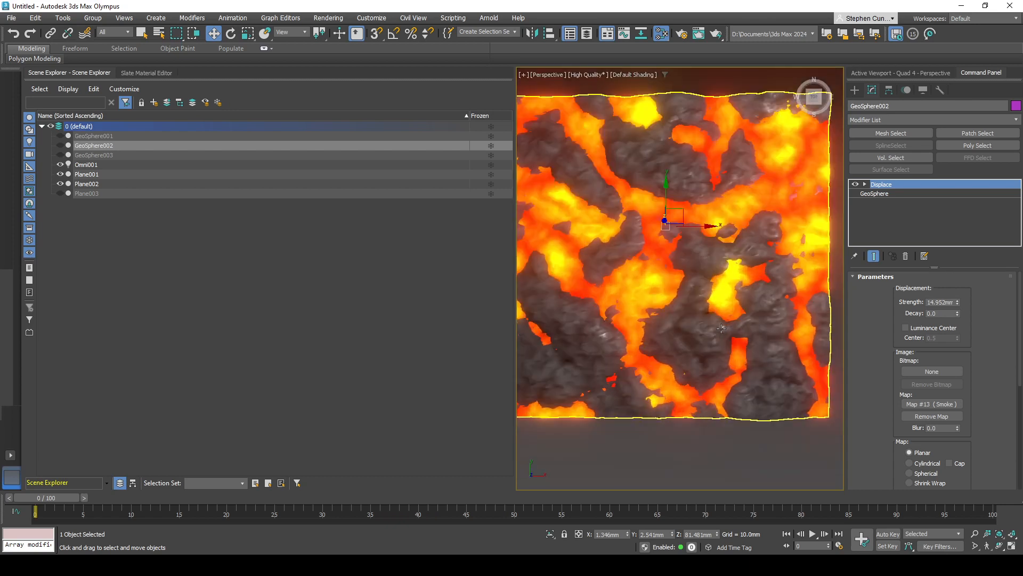
scroll(707, 320, down, 3)
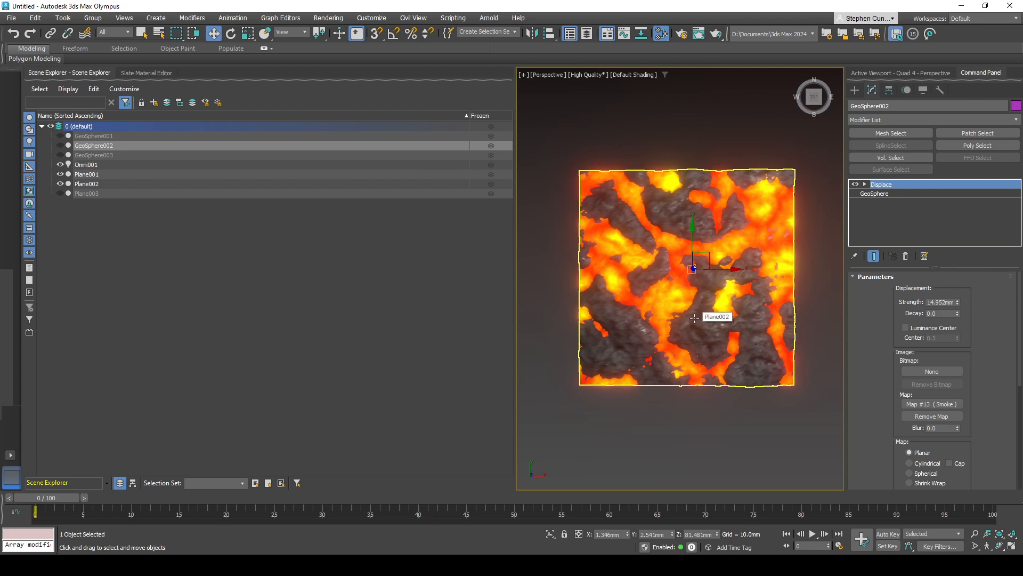
scroll(634, 210, up, 5)
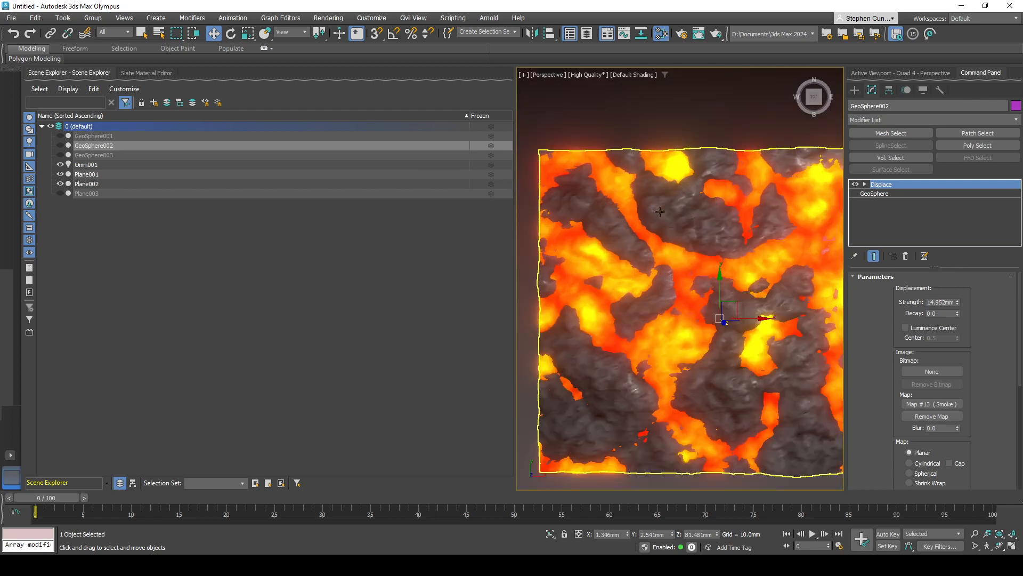
scroll(730, 235, down, 5)
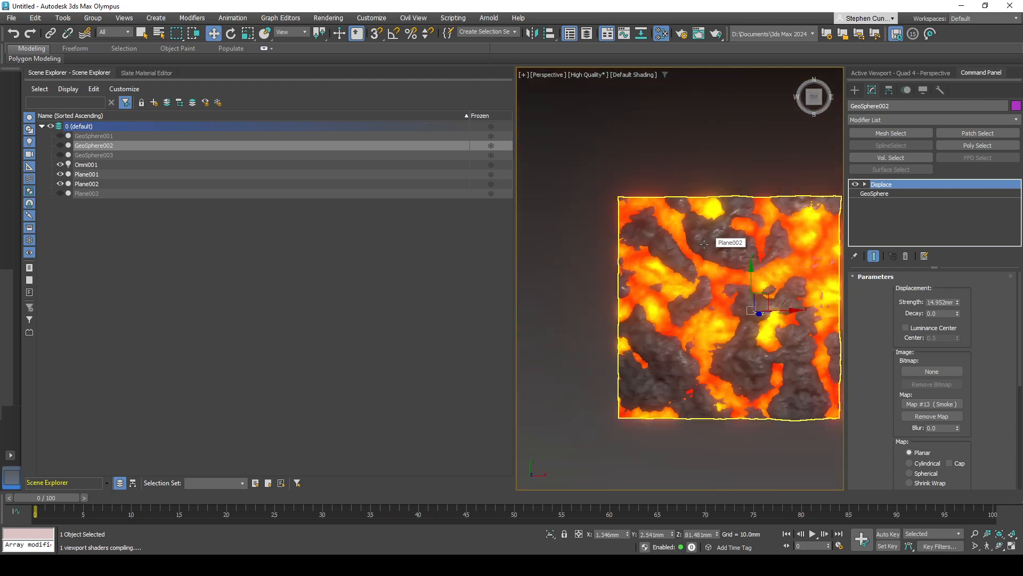
scroll(711, 308, up, 4)
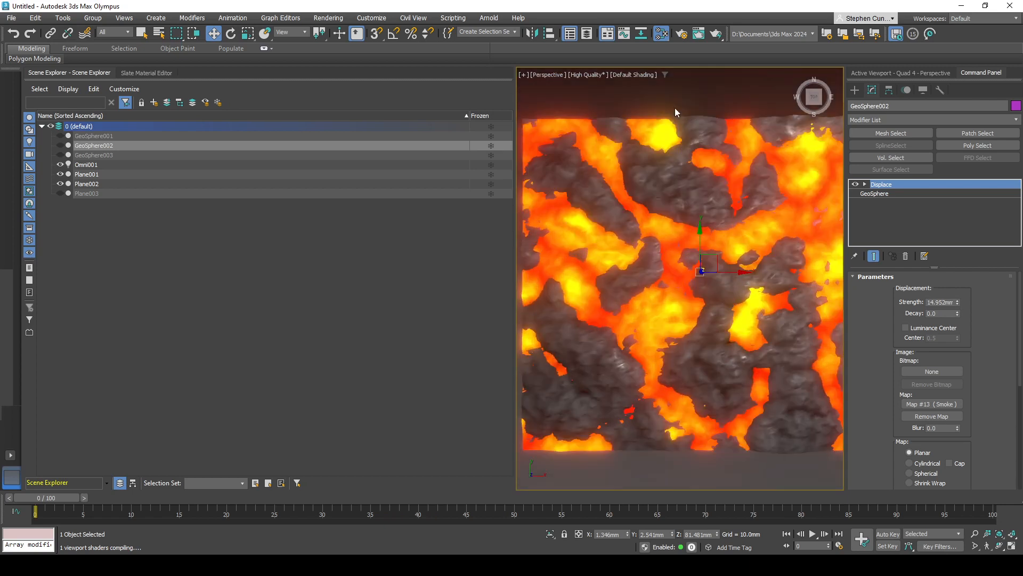
- Inspect the rock plane Plane002 over the lava from a slightly tilted top view, and clear the selection
click(695, 275)
scroll(695, 275, down, 3)
click(700, 304)
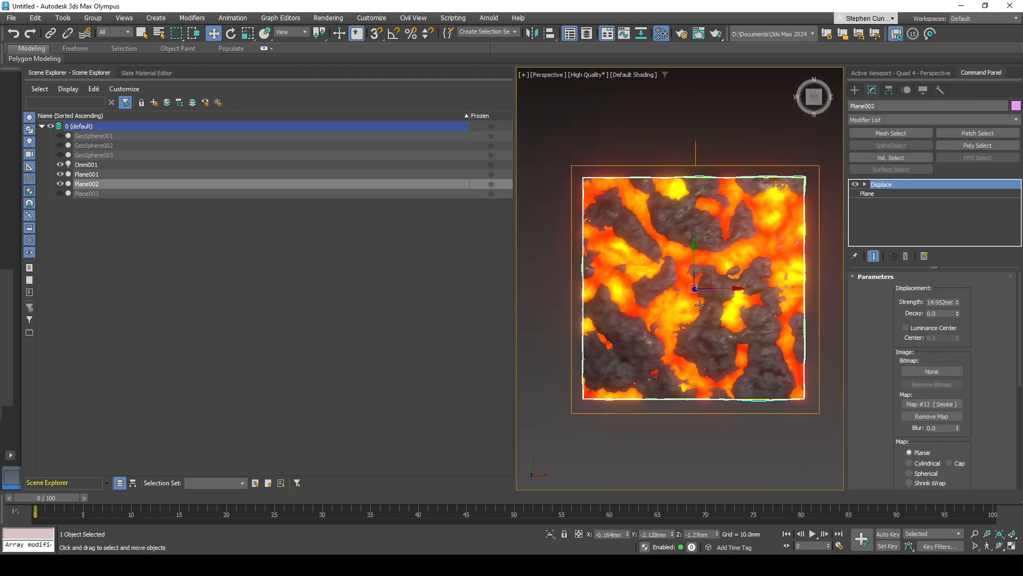
alt+middle_drag(700, 305, 686, 340)
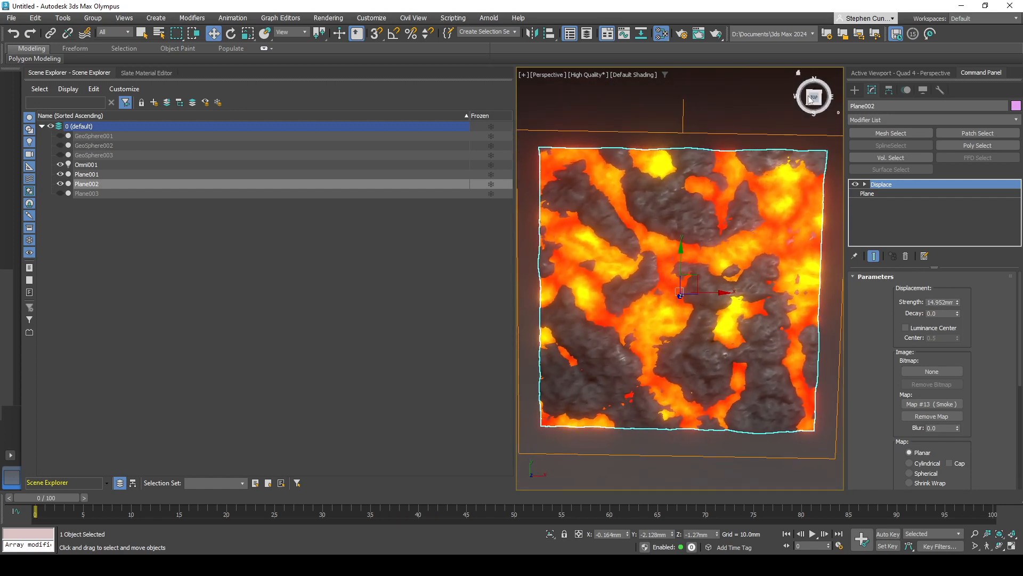
drag(823, 101, 741, 81)
click(742, 84)
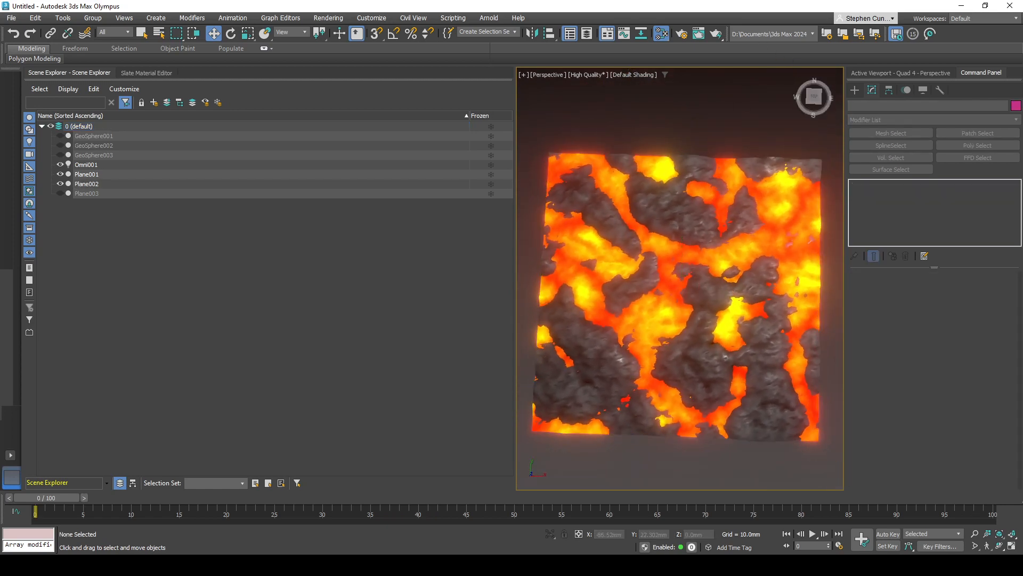